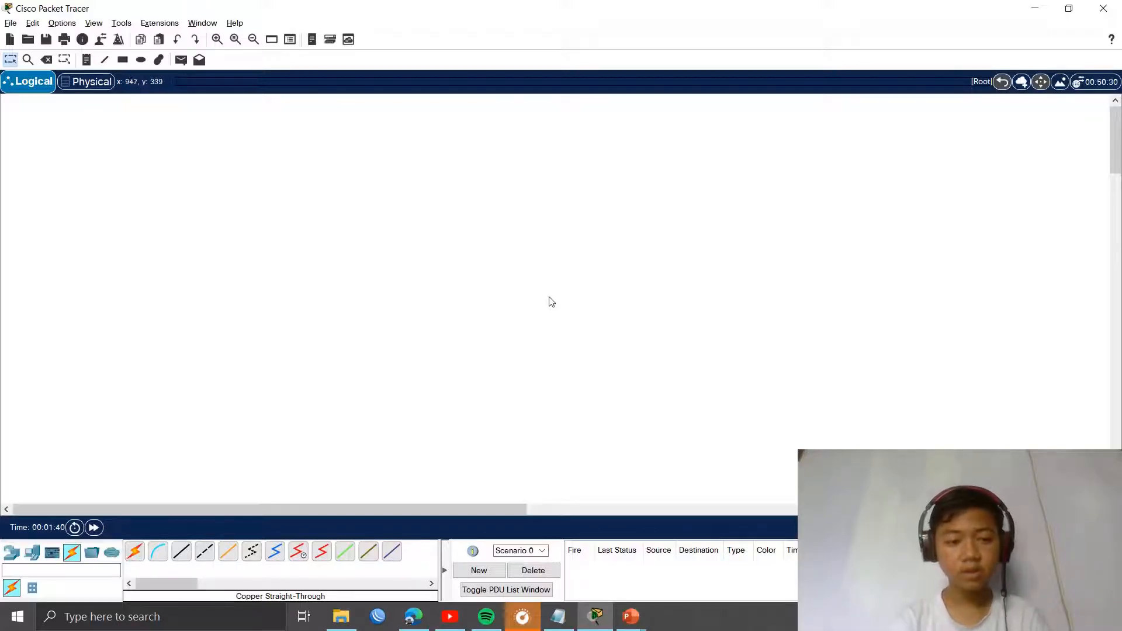
Step: Browse the switch models, then select the generic PC-PT for repeated placement
click(12, 552)
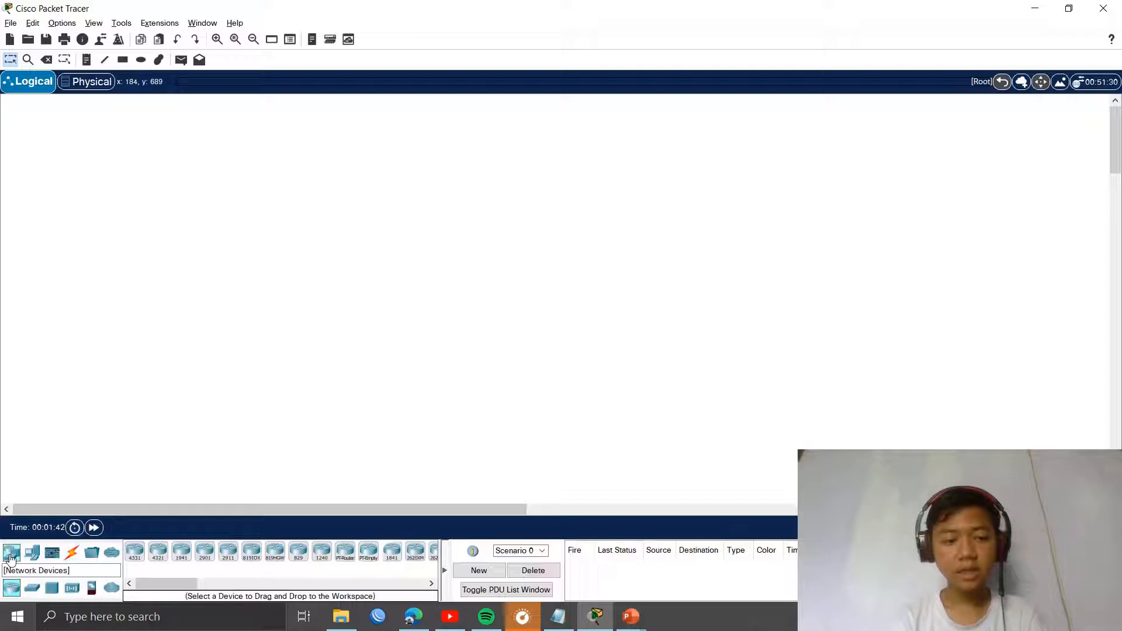
click(35, 585)
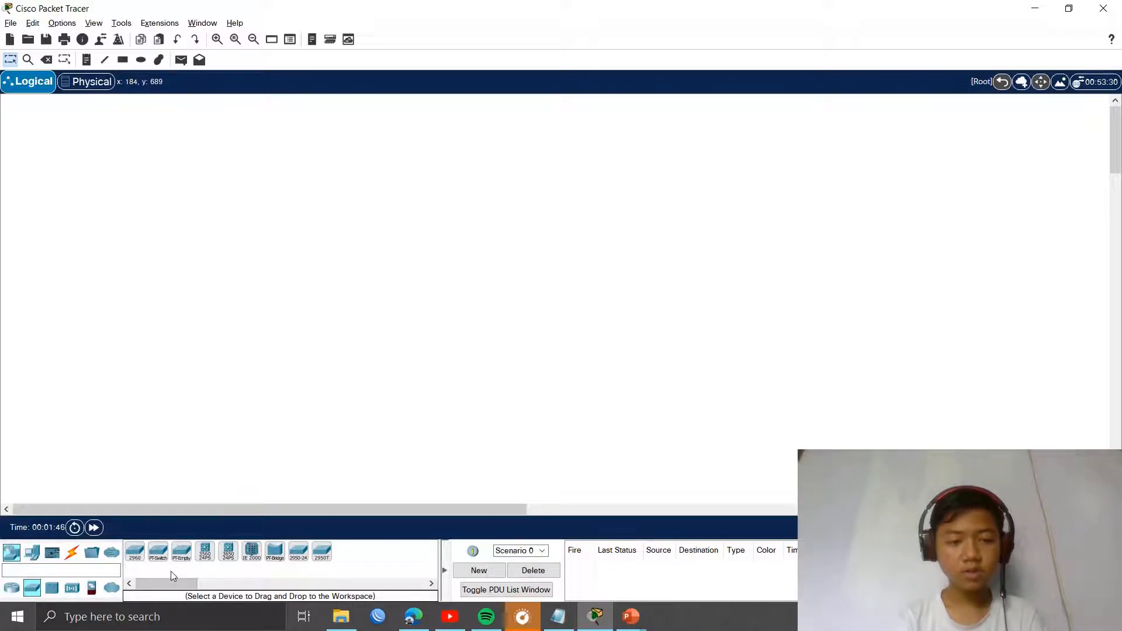
click(32, 558)
click(138, 550)
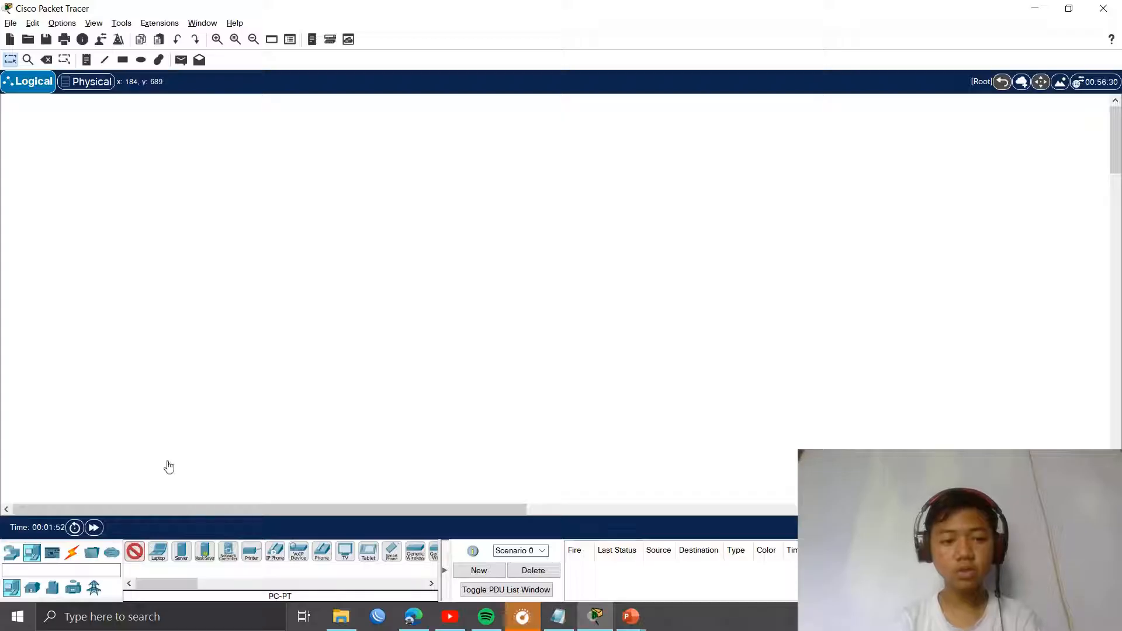
Step: Place the first row of five PCs, PC0 to PC4
click(204, 291)
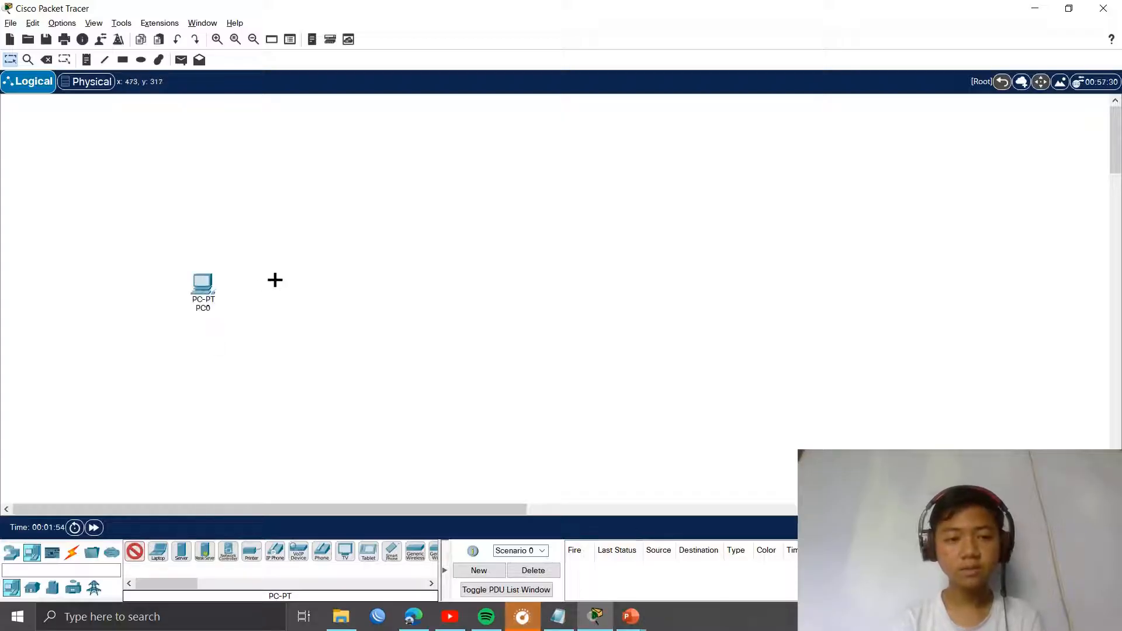
click(313, 288)
click(403, 286)
click(505, 285)
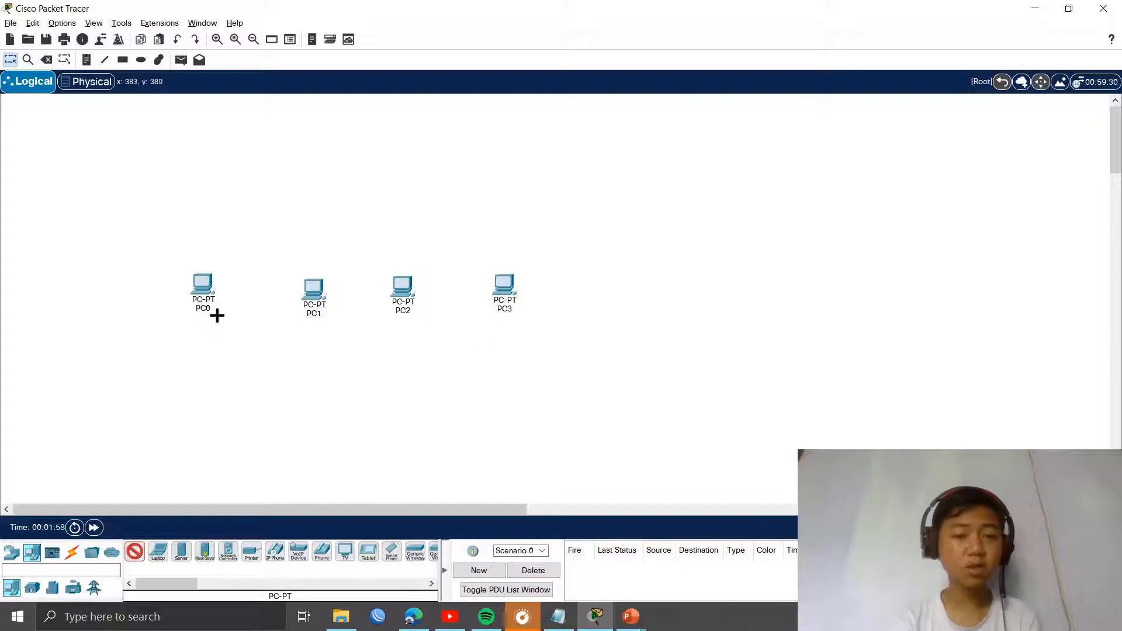
click(140, 292)
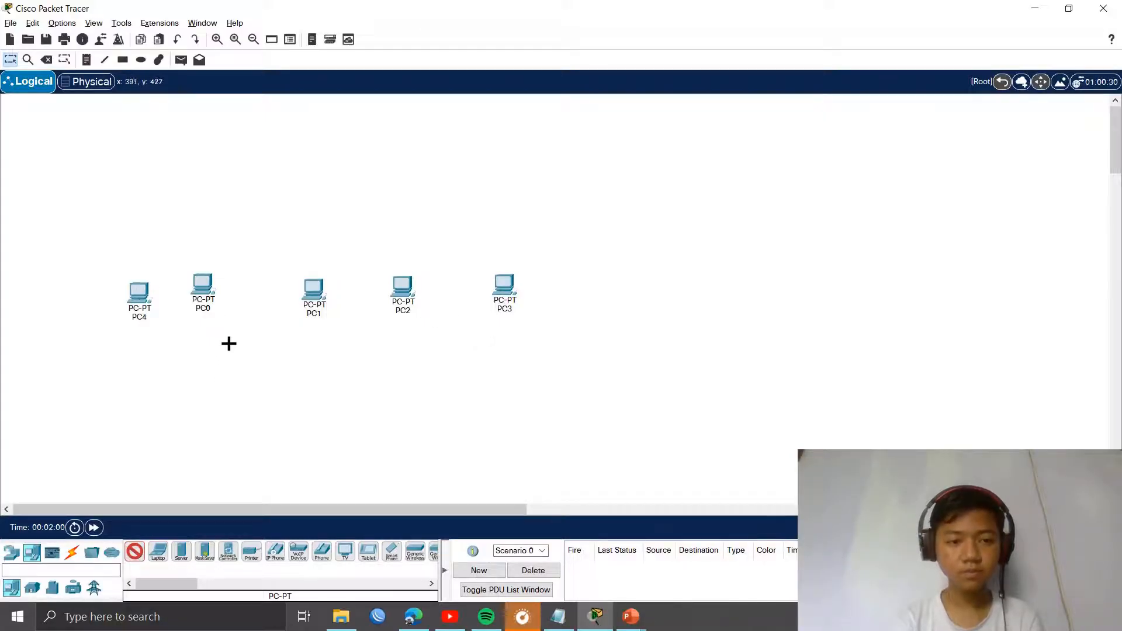
Step: Place the second row of five PCs, PC5 to PC9
click(145, 374)
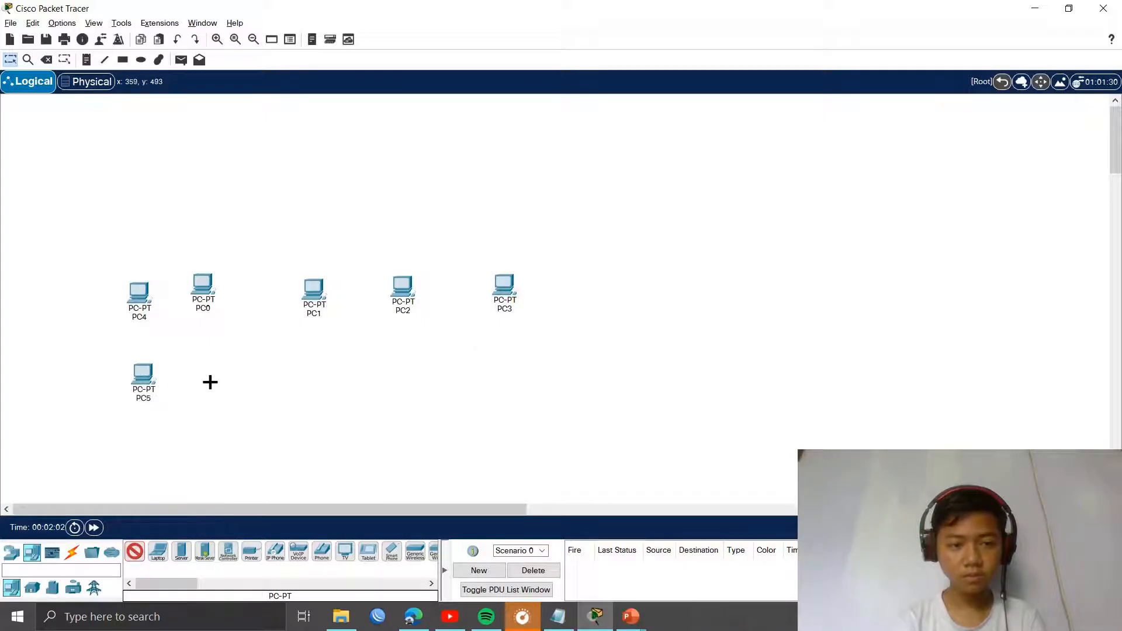
click(210, 382)
click(313, 381)
click(399, 379)
click(507, 377)
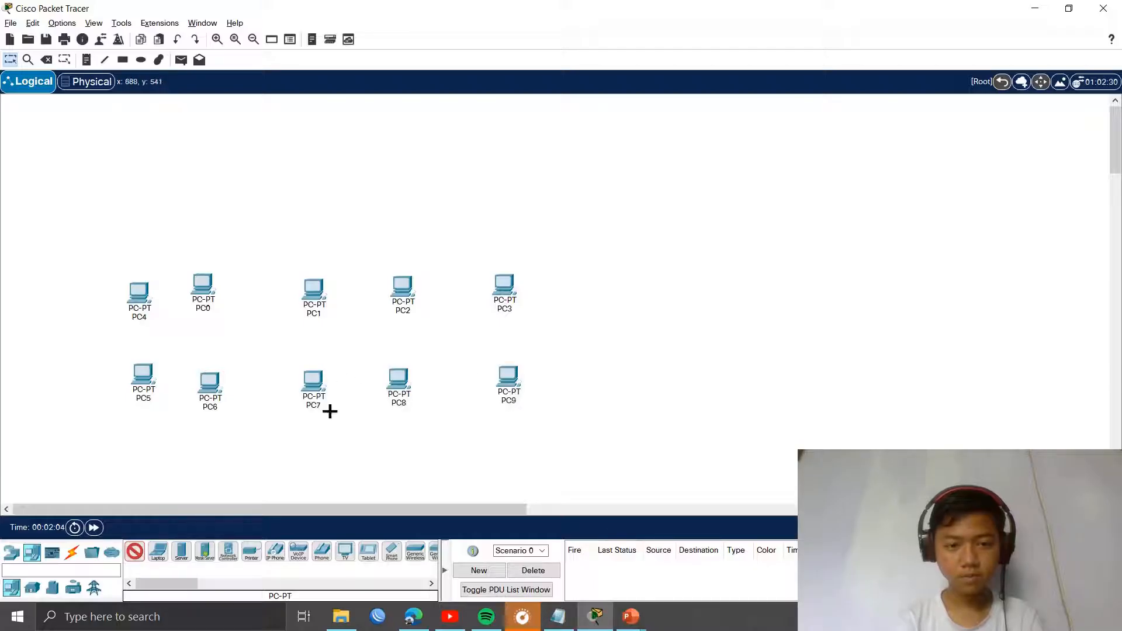
Step: Place the third row, PC10 to PC14, and leave placement mode
click(136, 469)
click(219, 465)
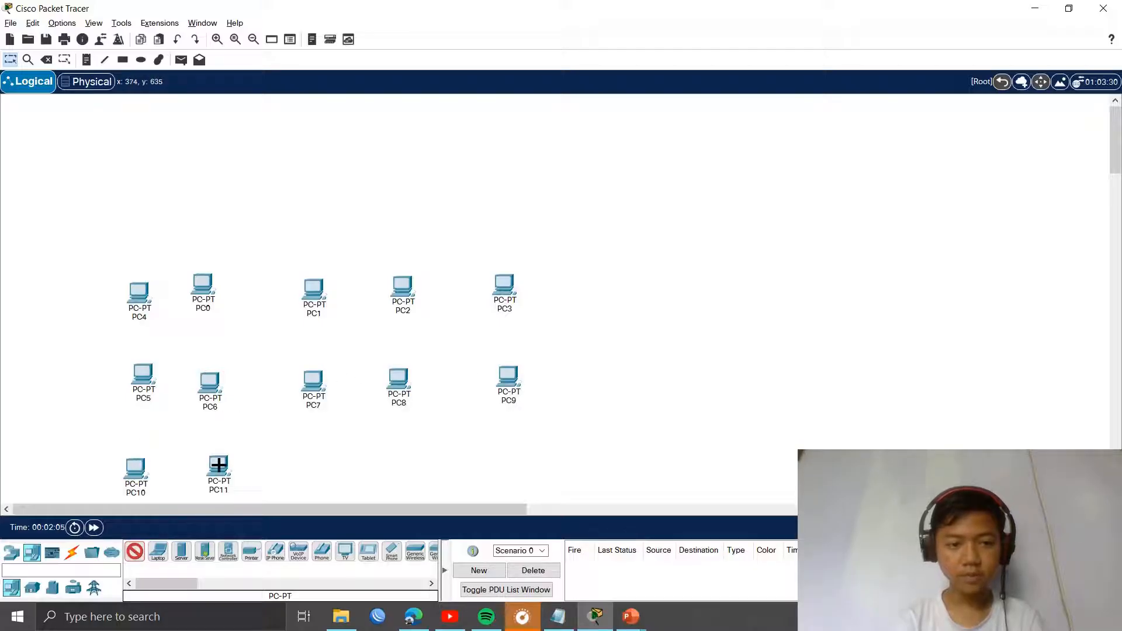
click(311, 461)
click(389, 466)
click(505, 466)
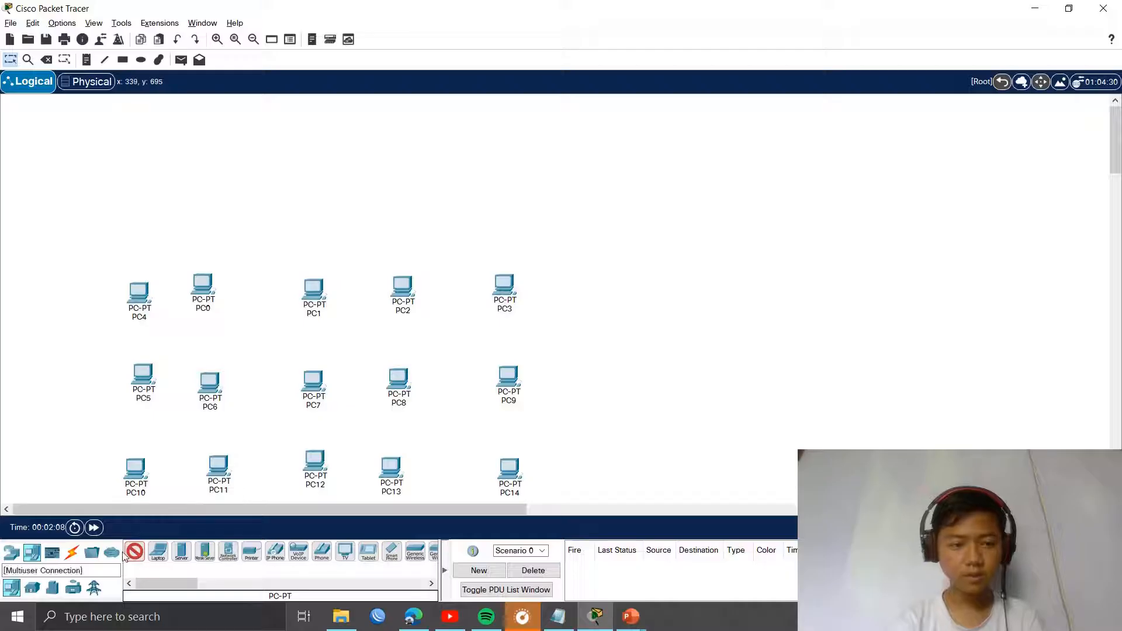
click(10, 60)
Step: Straighten the first row by aligning PC0 through PC3
drag(106, 250, 221, 301)
drag(325, 296, 330, 329)
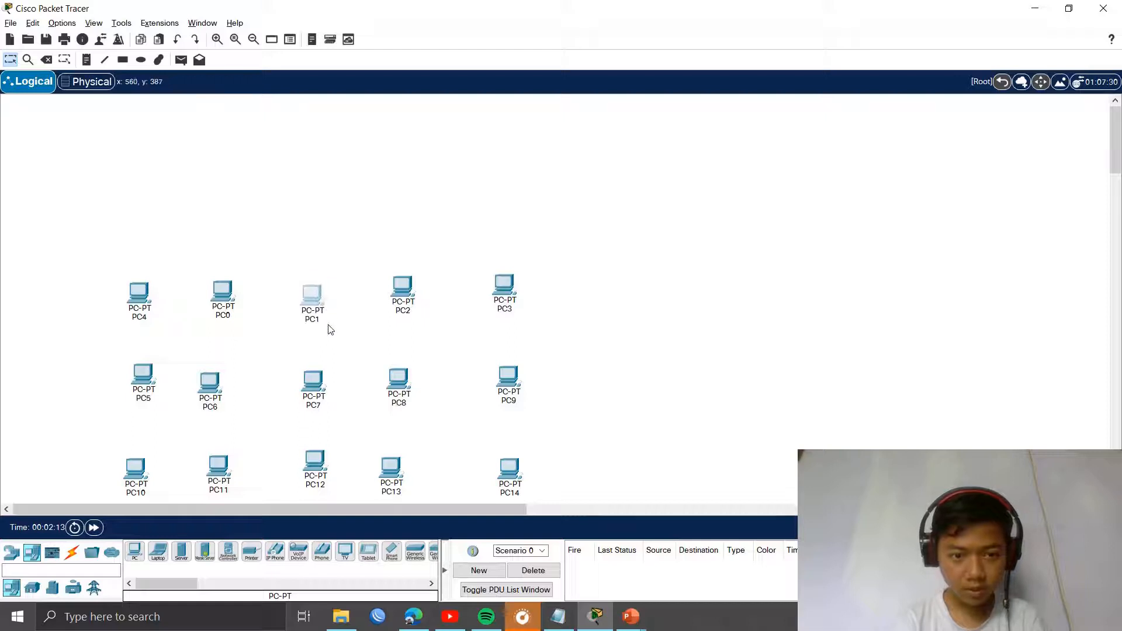
drag(397, 298, 400, 311)
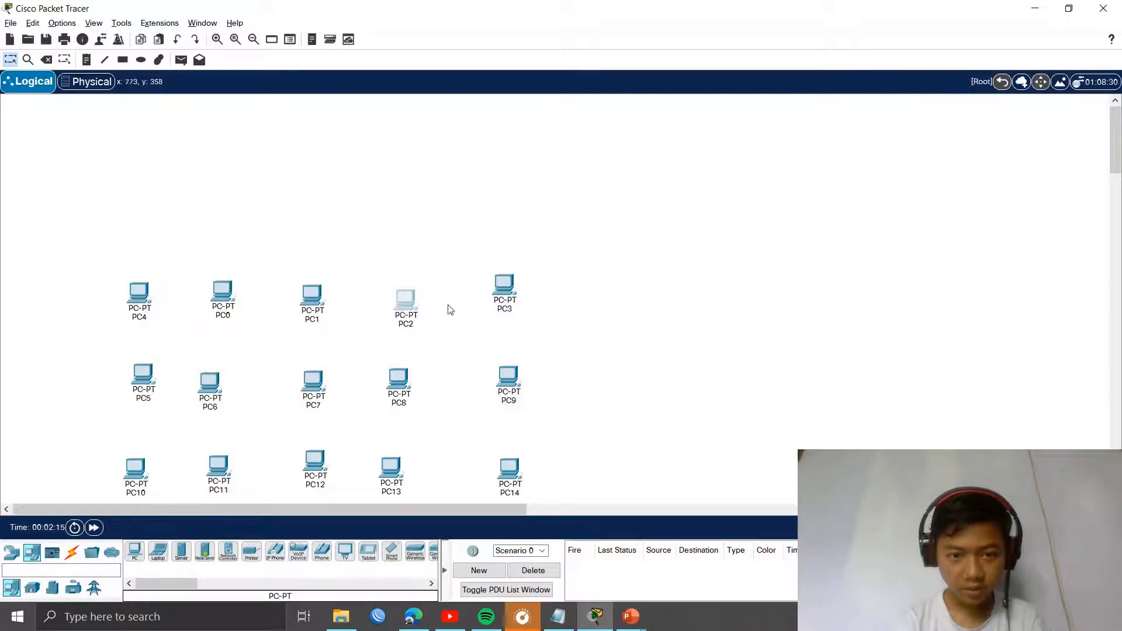
drag(504, 295, 496, 308)
mouse_move(397, 304)
mouse_down()
mouse_move(408, 301)
mouse_move(396, 300)
mouse_up()
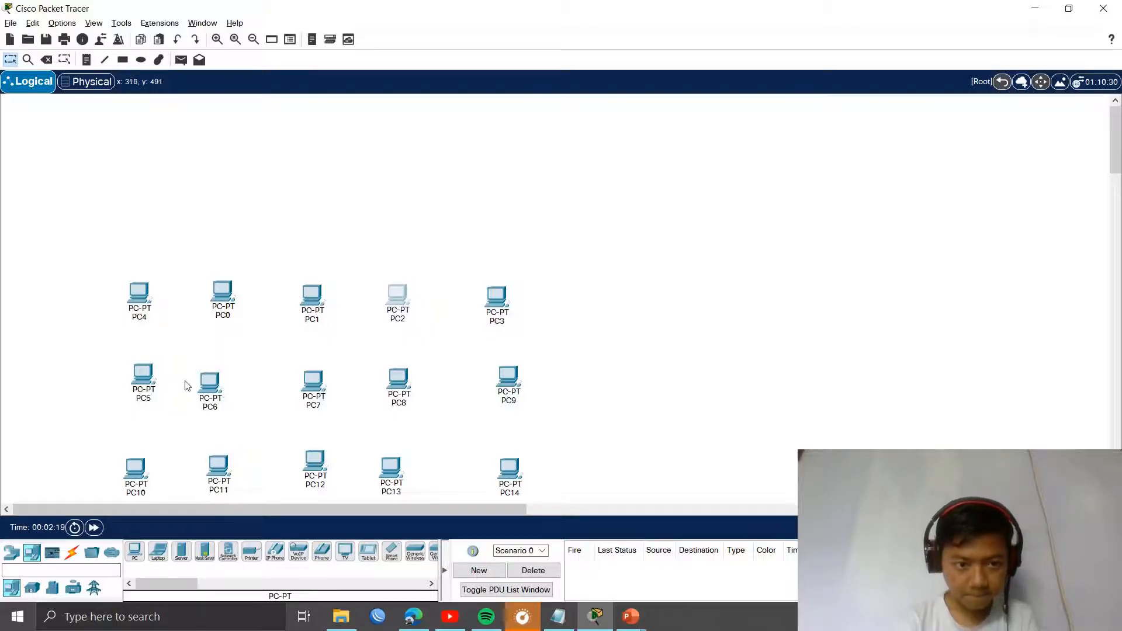
Step: Align PC5 to PC9 into a straight second row
drag(158, 387, 136, 386)
drag(205, 399, 213, 390)
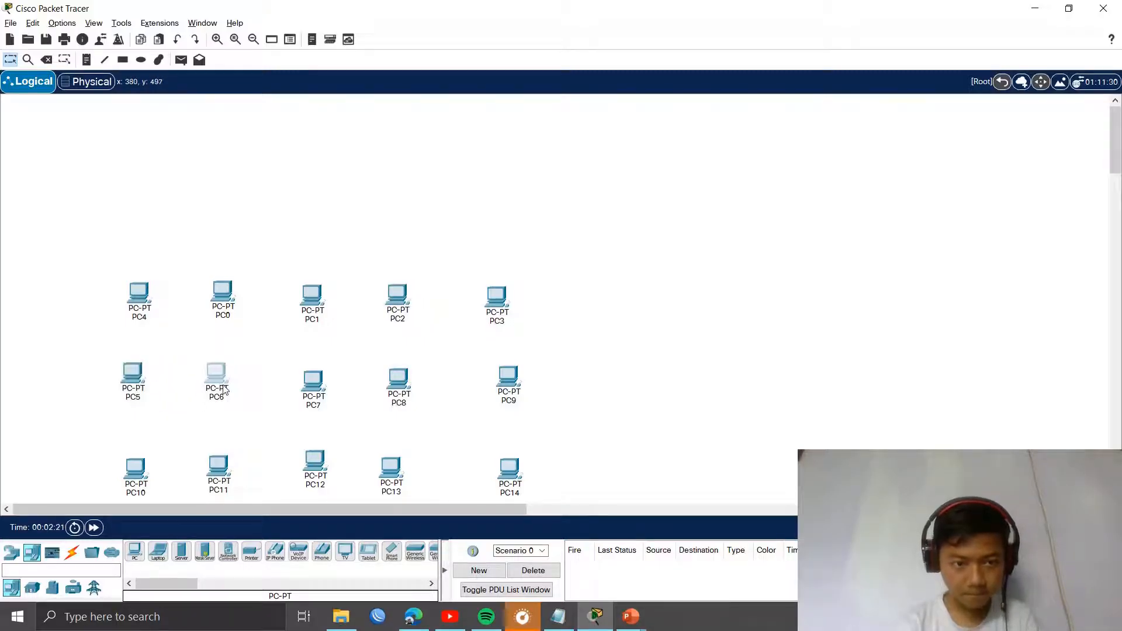
drag(312, 387, 308, 381)
drag(405, 385, 402, 384)
drag(510, 383, 495, 381)
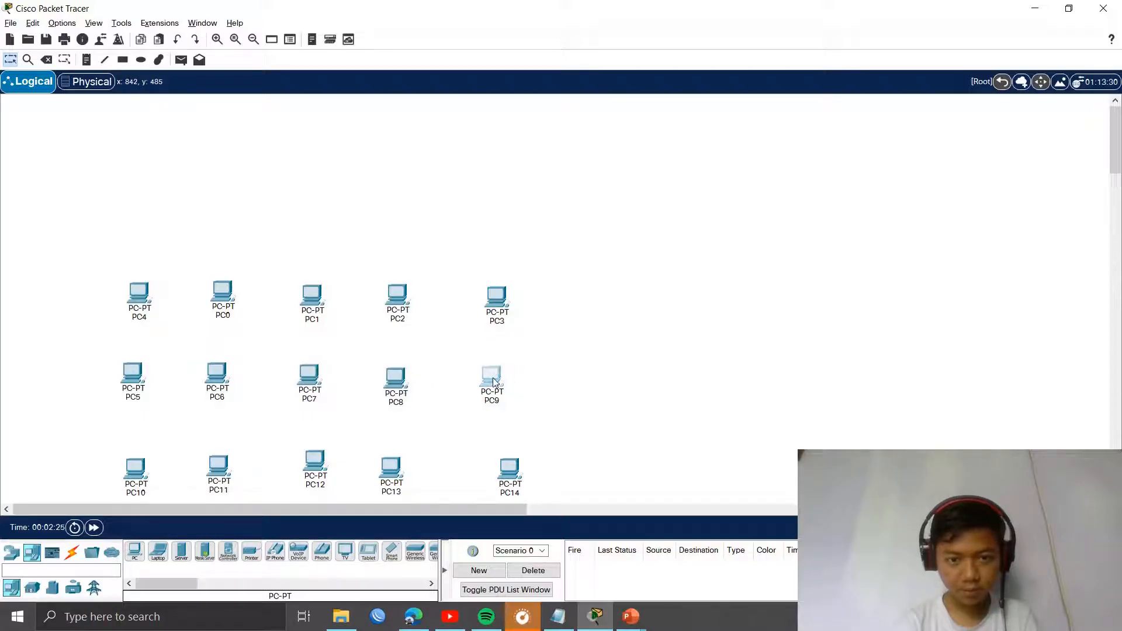
scroll(501, 416, down, 1)
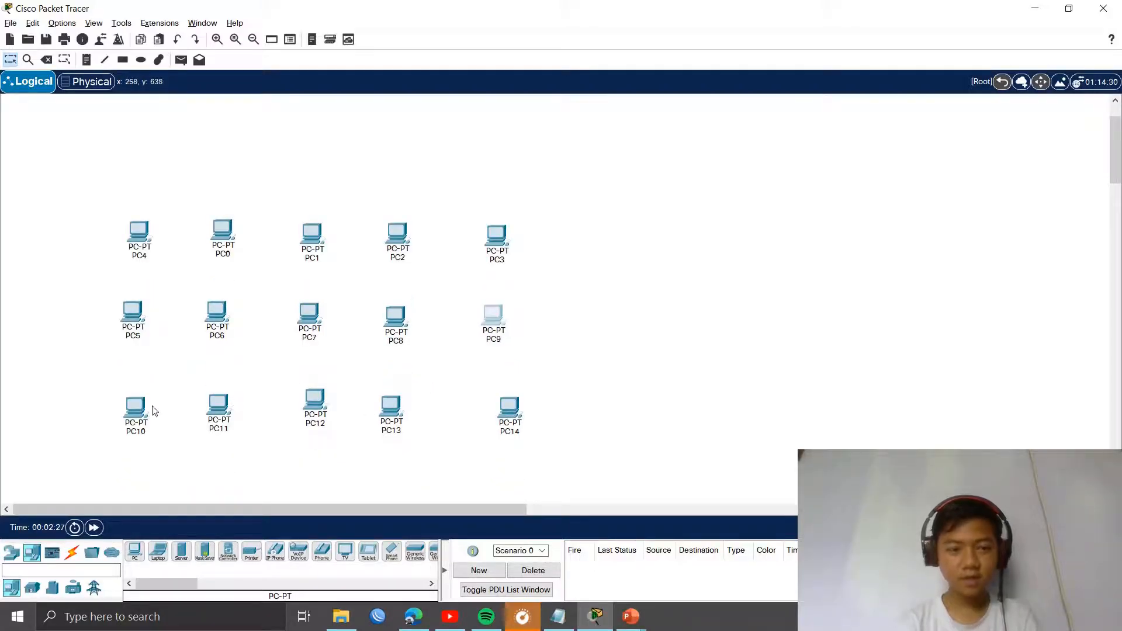
Step: Line up the third row, PC10 to PC14, with even spacing
drag(142, 413, 142, 404)
drag(215, 407, 220, 398)
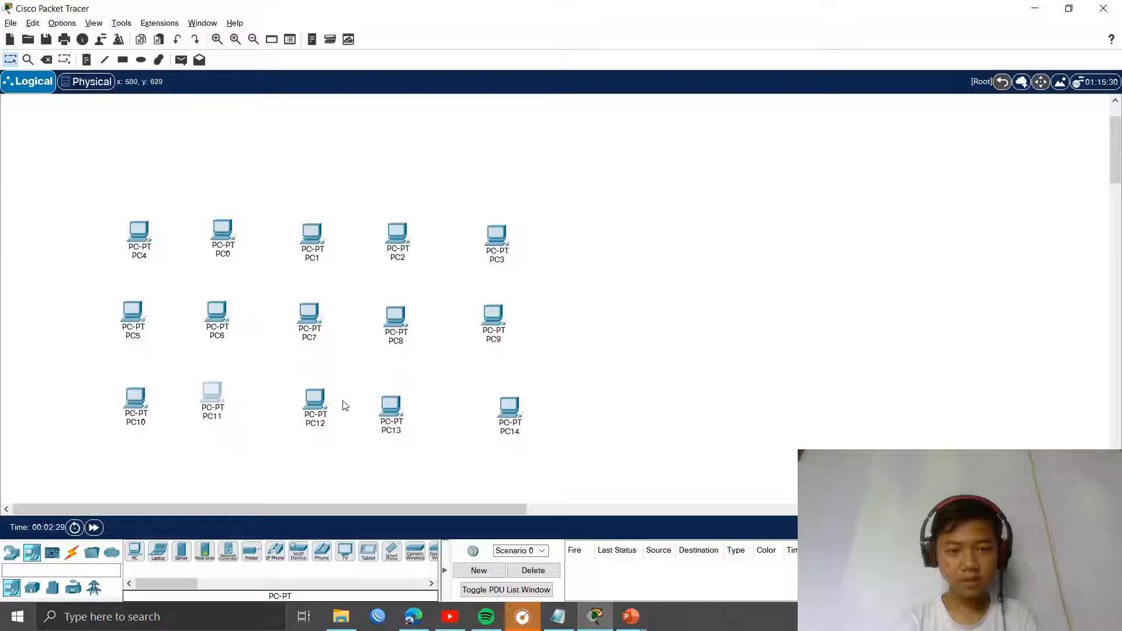
drag(316, 408, 306, 402)
drag(208, 407, 210, 411)
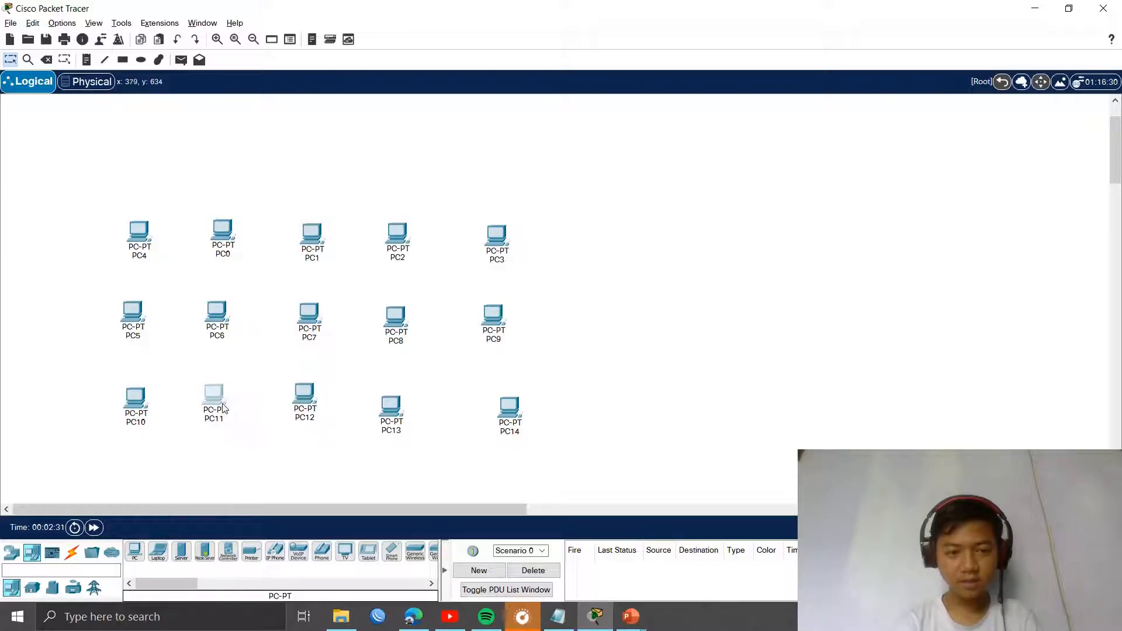
drag(399, 414, 394, 403)
drag(499, 413, 480, 403)
drag(397, 407, 405, 407)
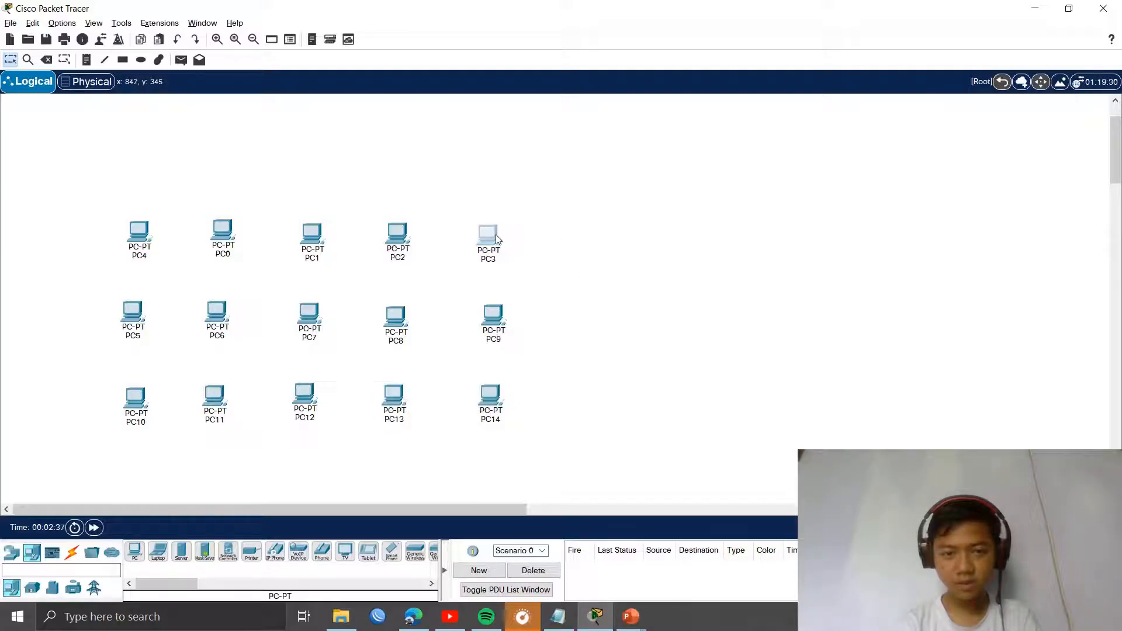
Step: Shift PC3, PC9 and PC14 left so the right-hand column lines up
drag(495, 233, 493, 233)
drag(499, 314, 493, 314)
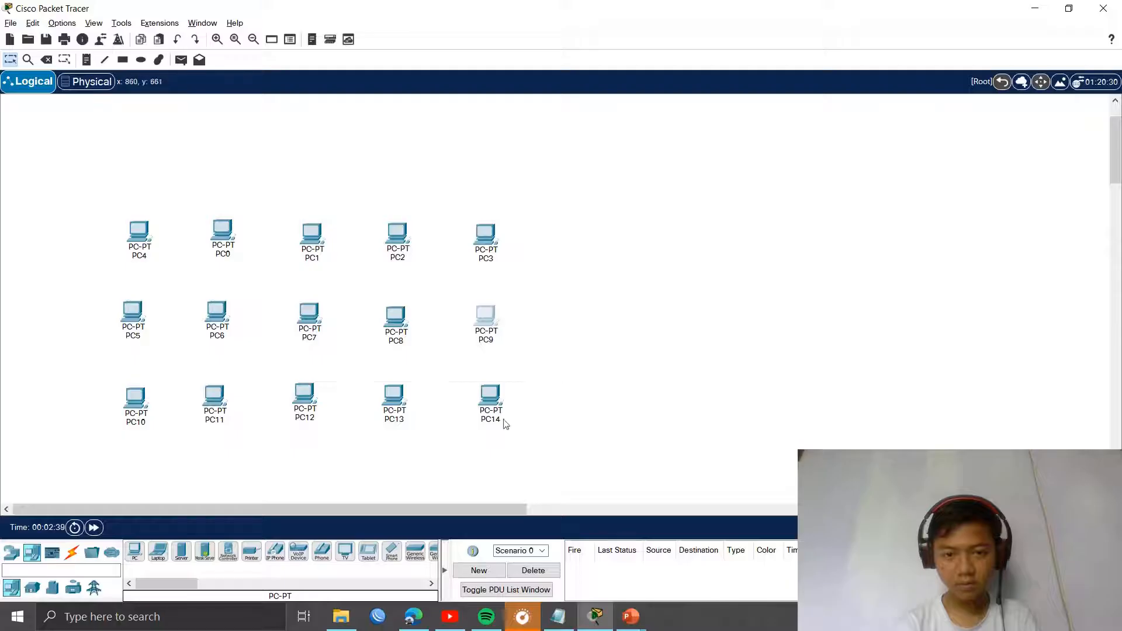
drag(506, 425, 500, 423)
scroll(552, 403, up, 2)
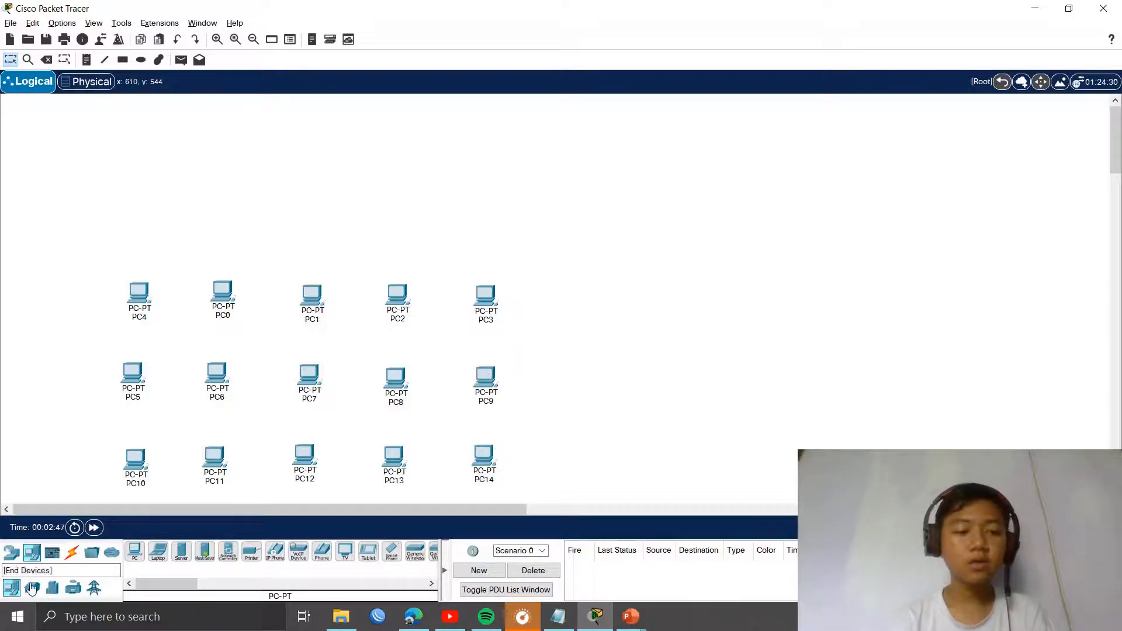
Step: Place a generic PT-Switch, Switch0, above the PC grid
click(16, 552)
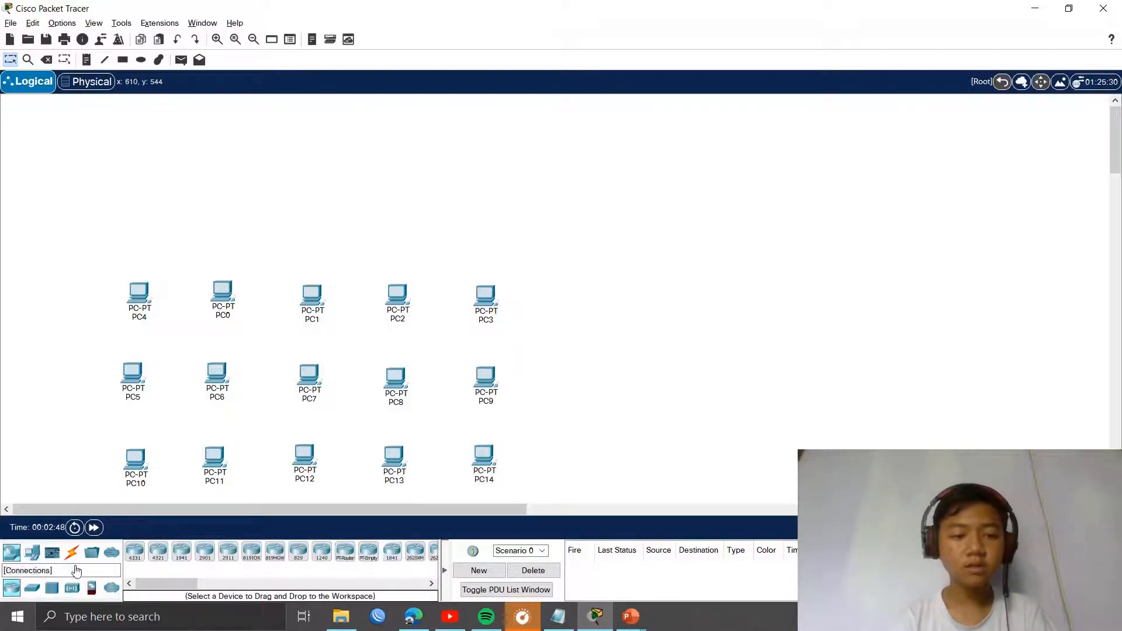
click(33, 587)
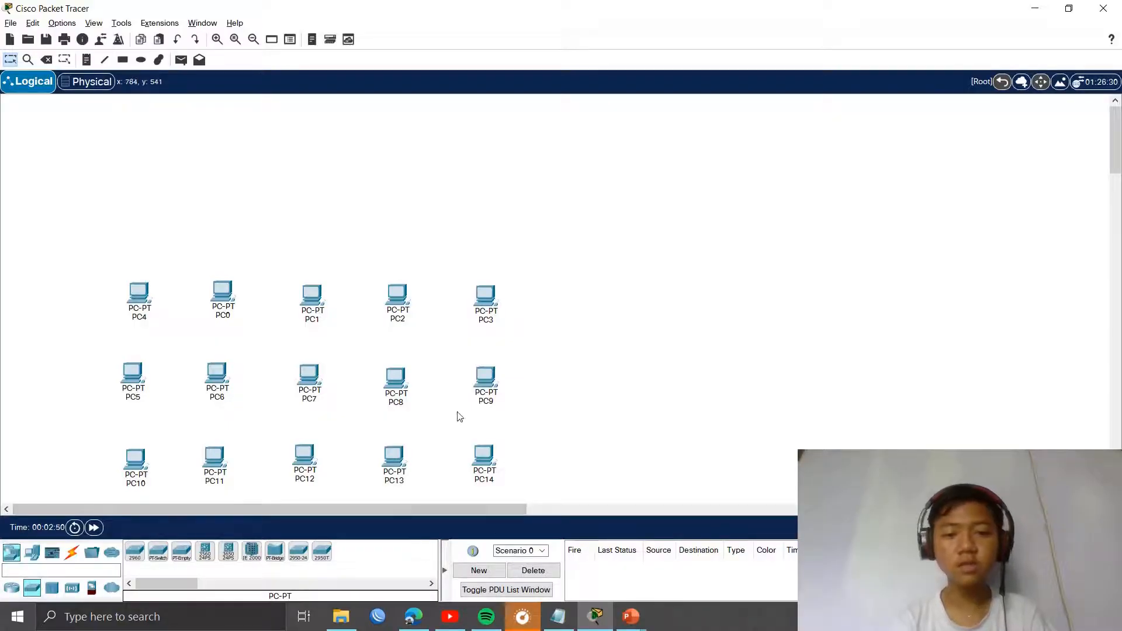
click(158, 564)
click(641, 215)
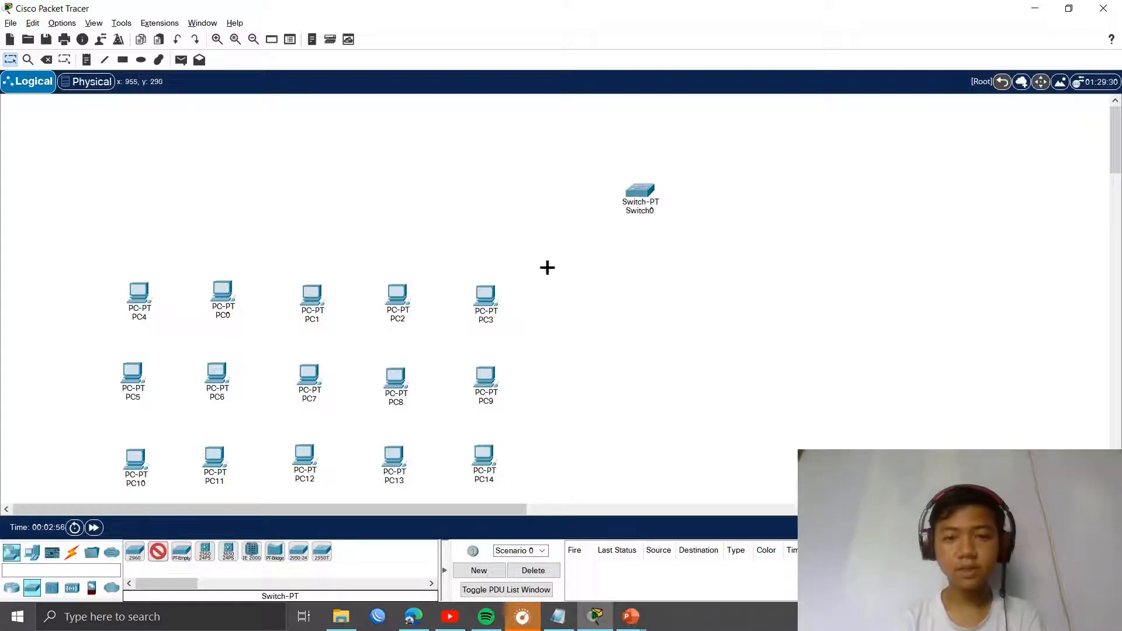
Step: Inspect Switch0's settings, then delete it from the workspace
click(655, 209)
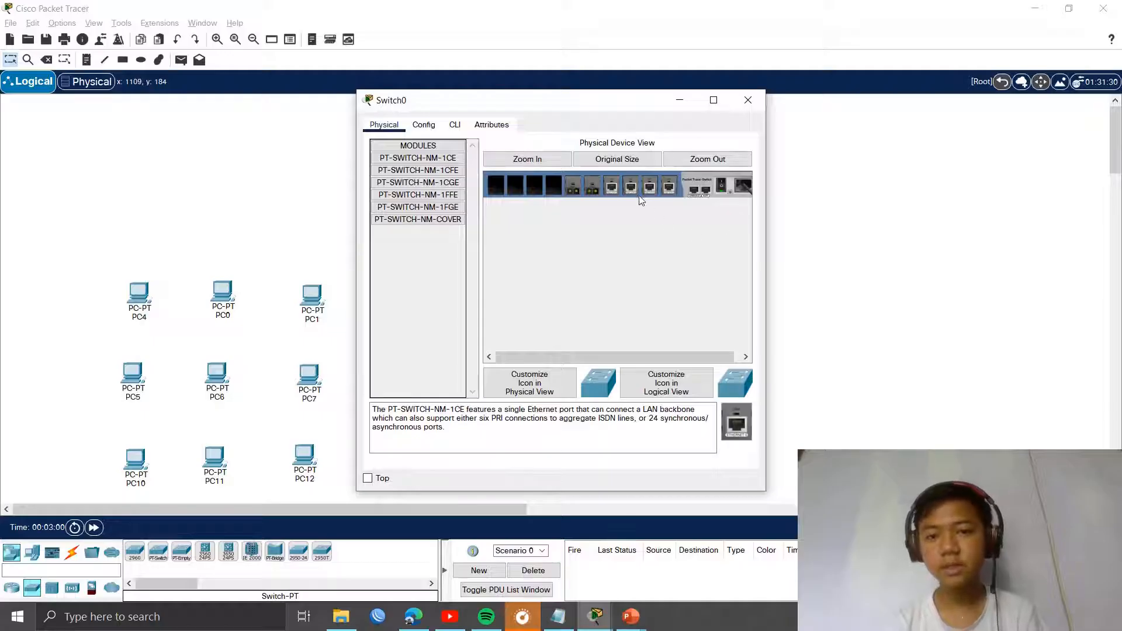
click(748, 100)
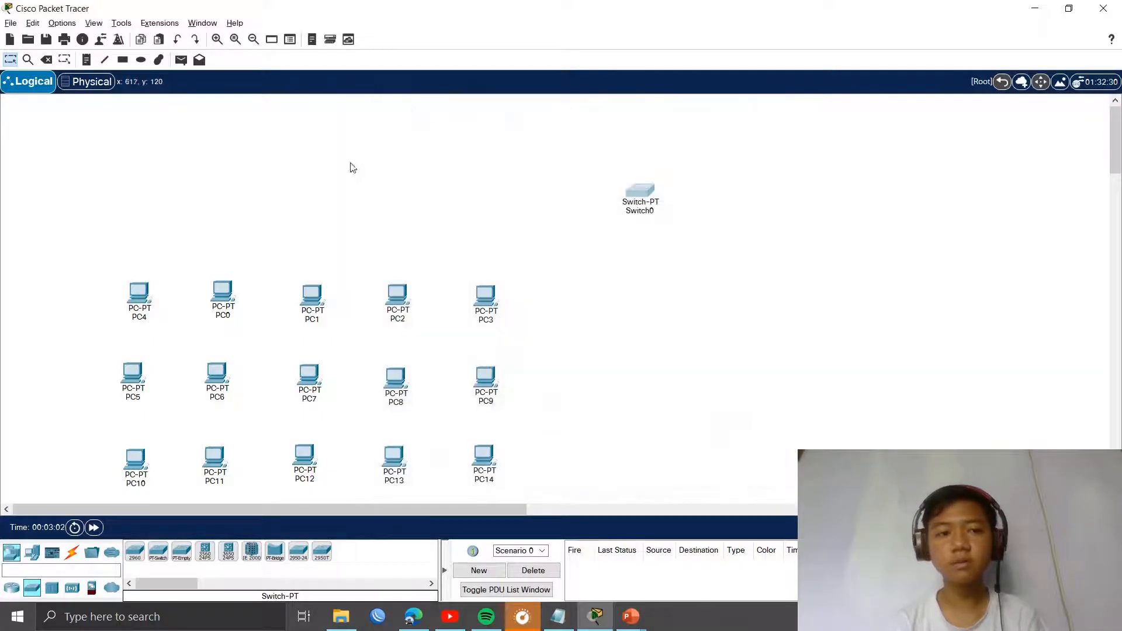
key(Delete)
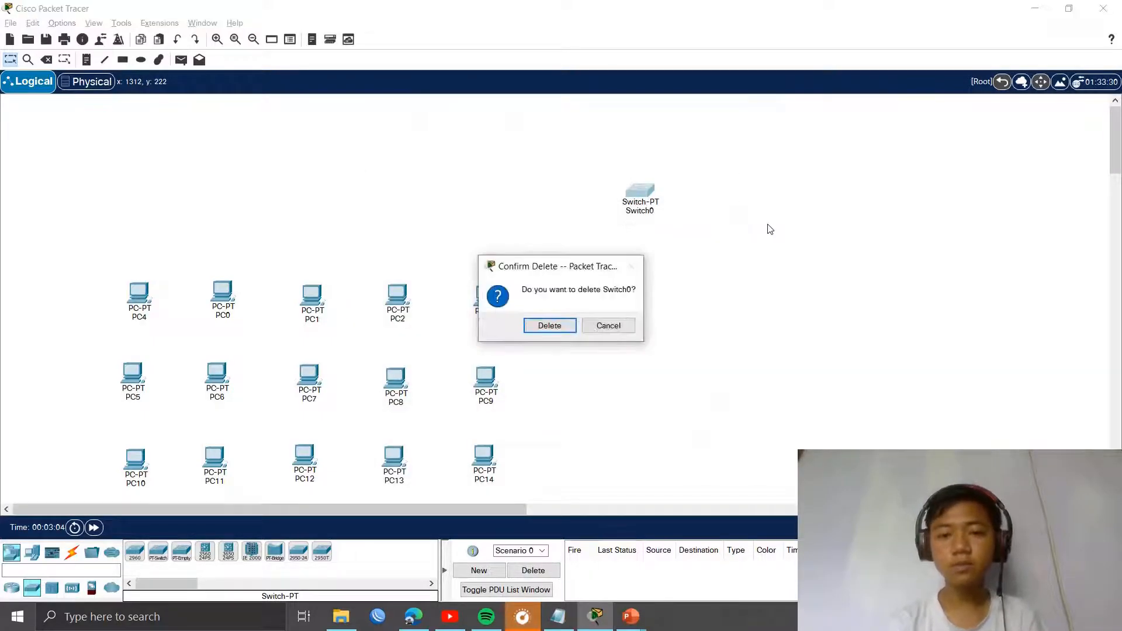
key(Return)
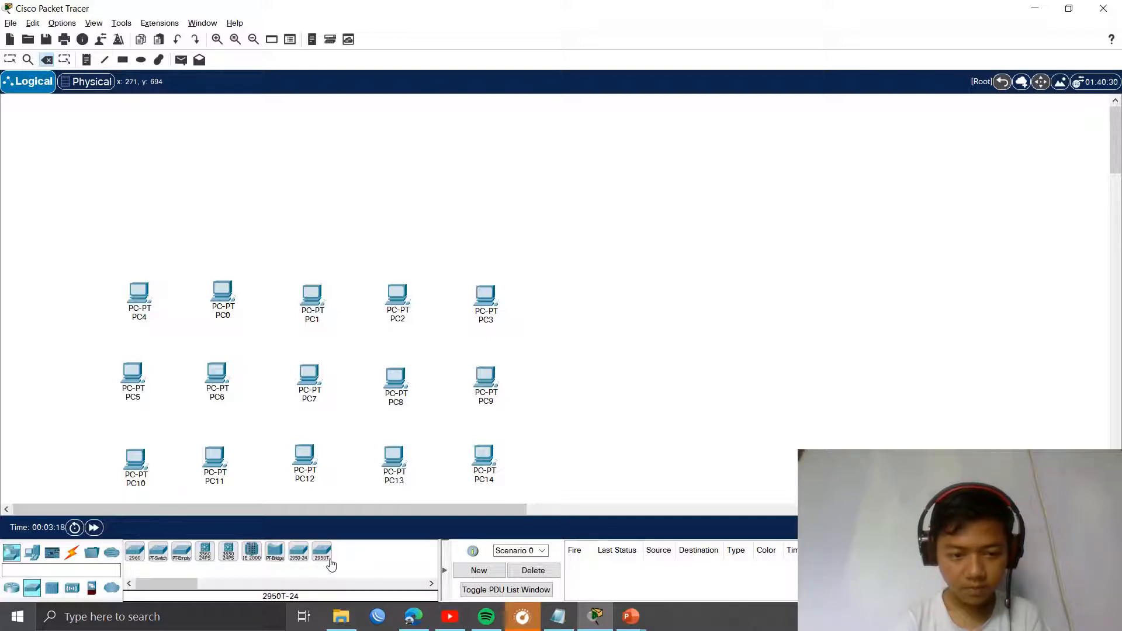
Step: Place a 2950-24 switch, Switch1, above the PC grid and bring up the cable types
click(299, 562)
click(307, 159)
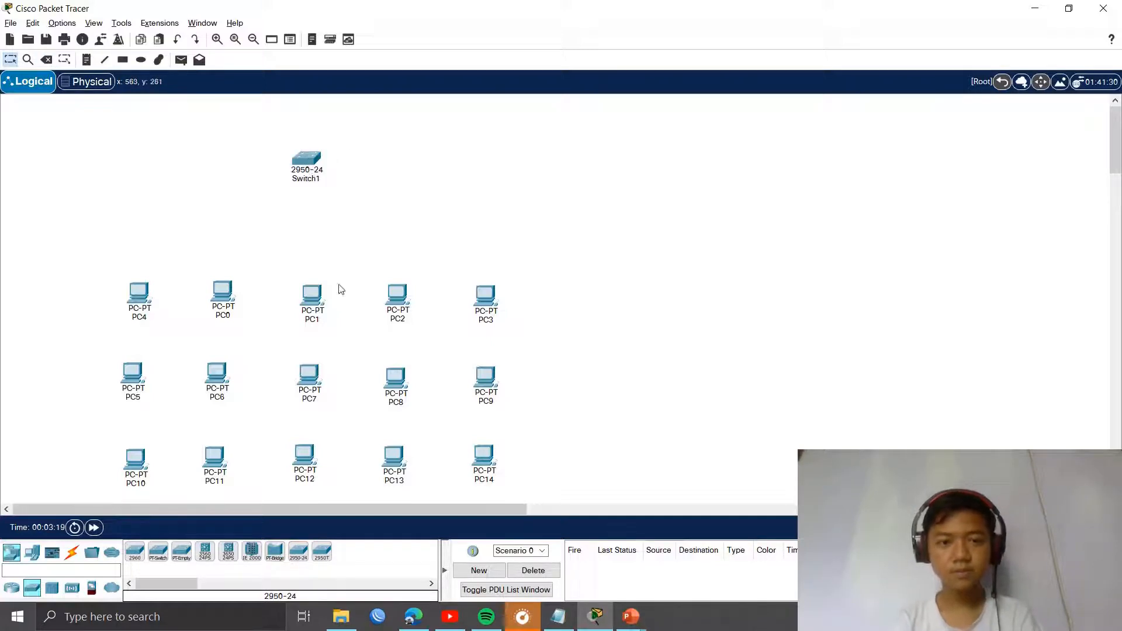
click(307, 159)
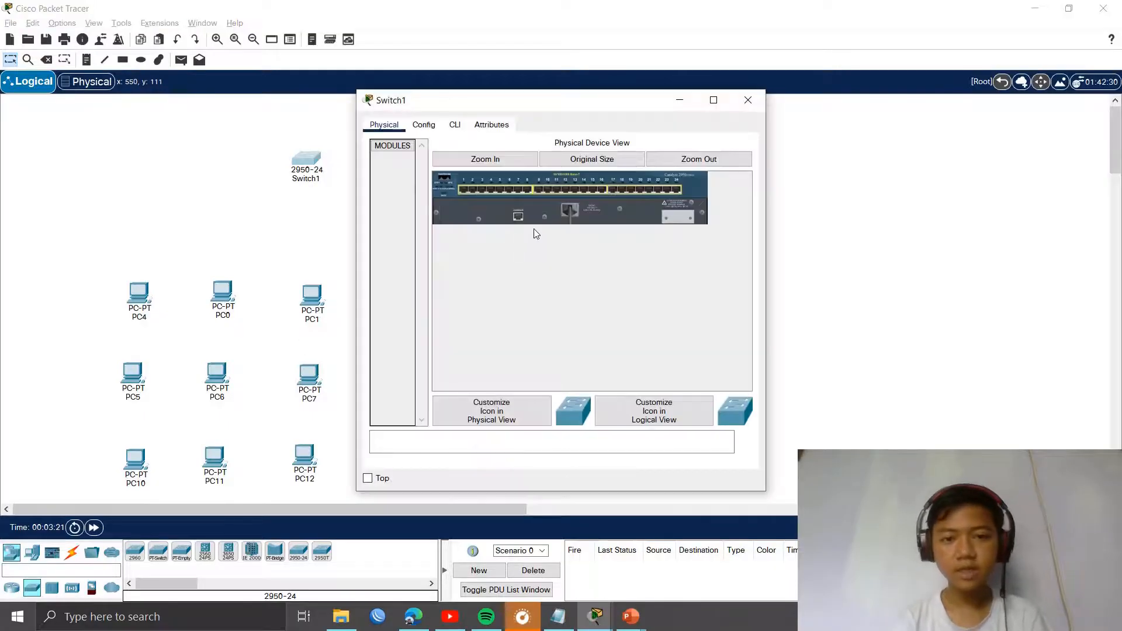
click(746, 103)
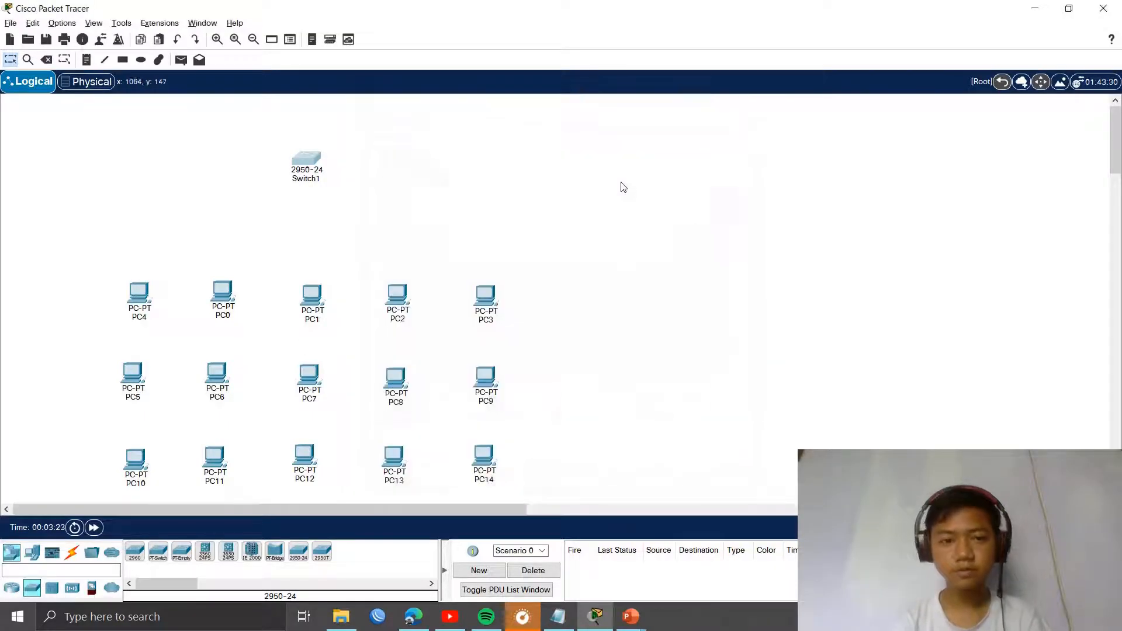
click(70, 554)
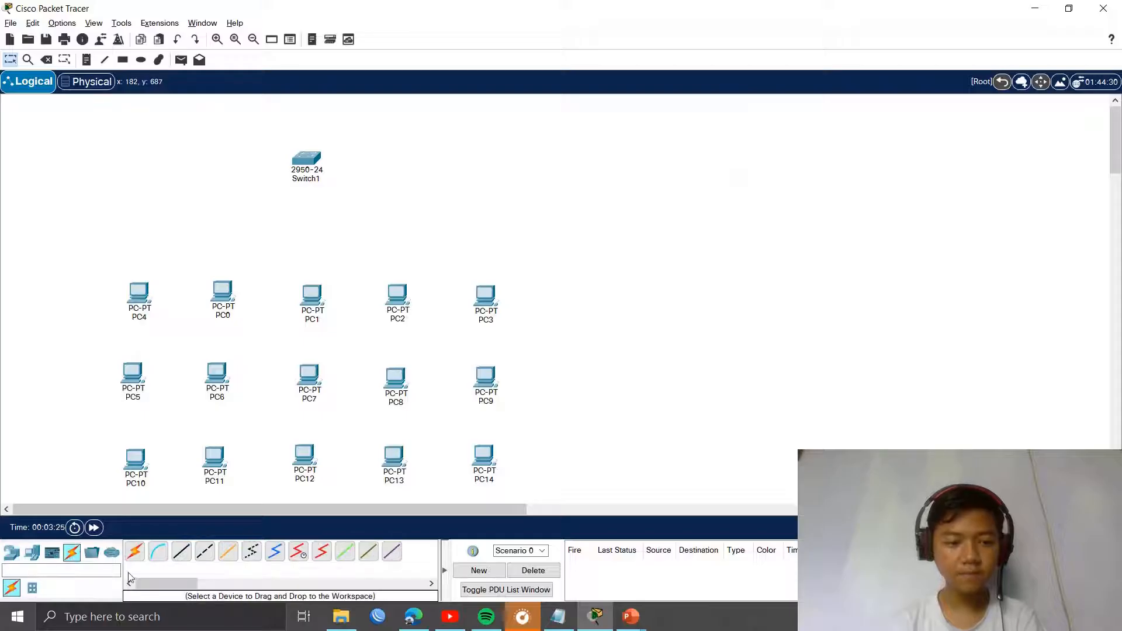
Step: Cable Switch1's Fa0/1 to PC4's FastEthernet0 with a copper straight-through cable
click(183, 554)
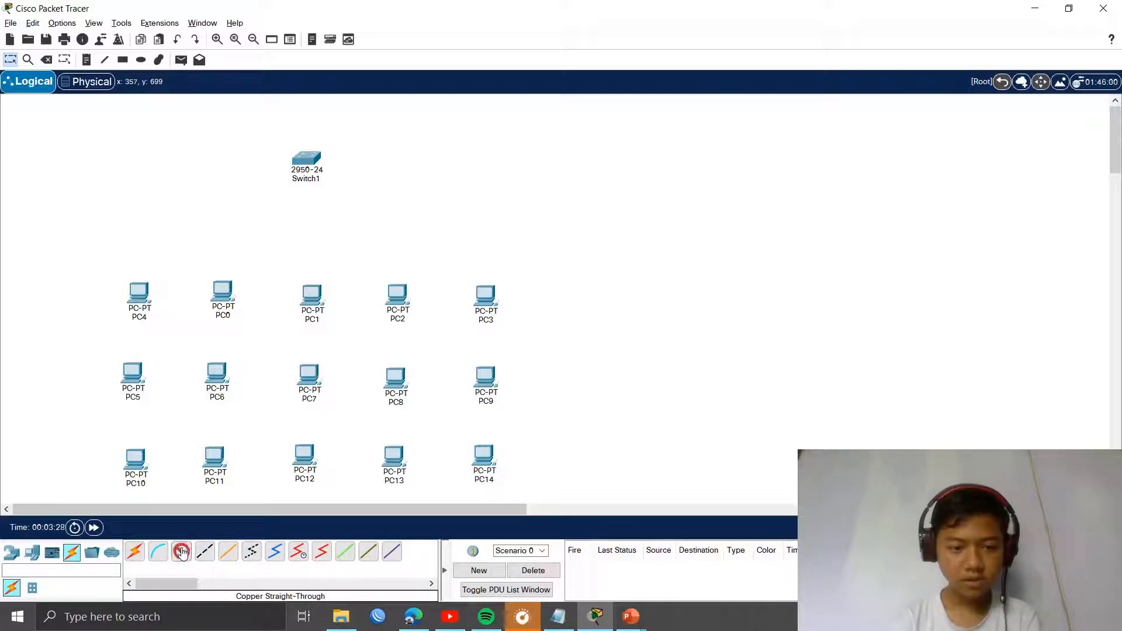
click(305, 166)
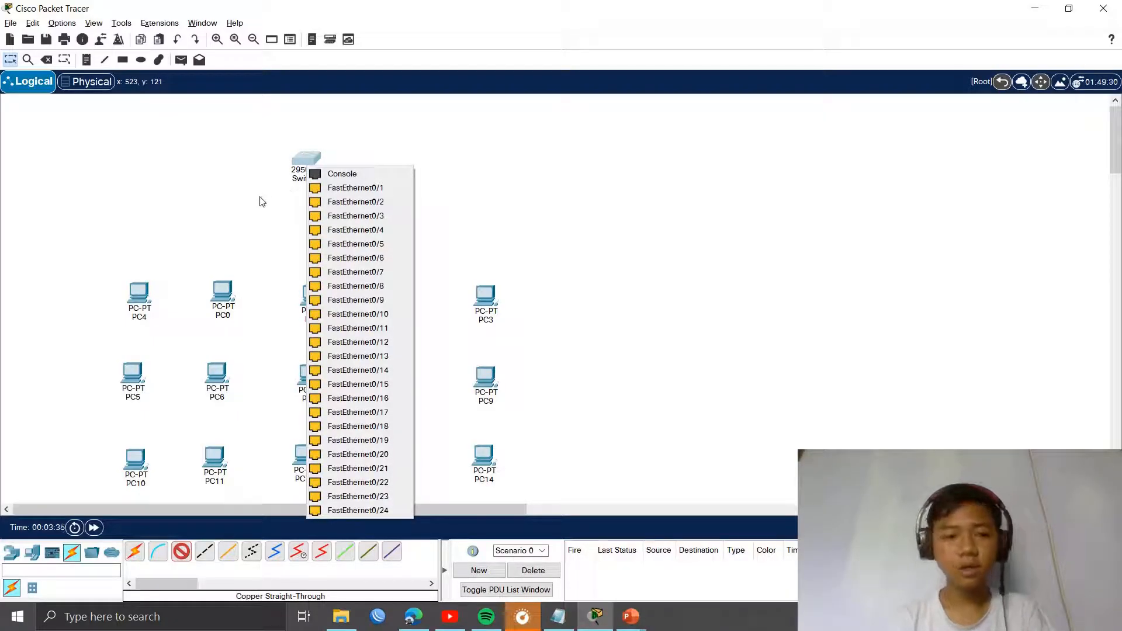
click(341, 193)
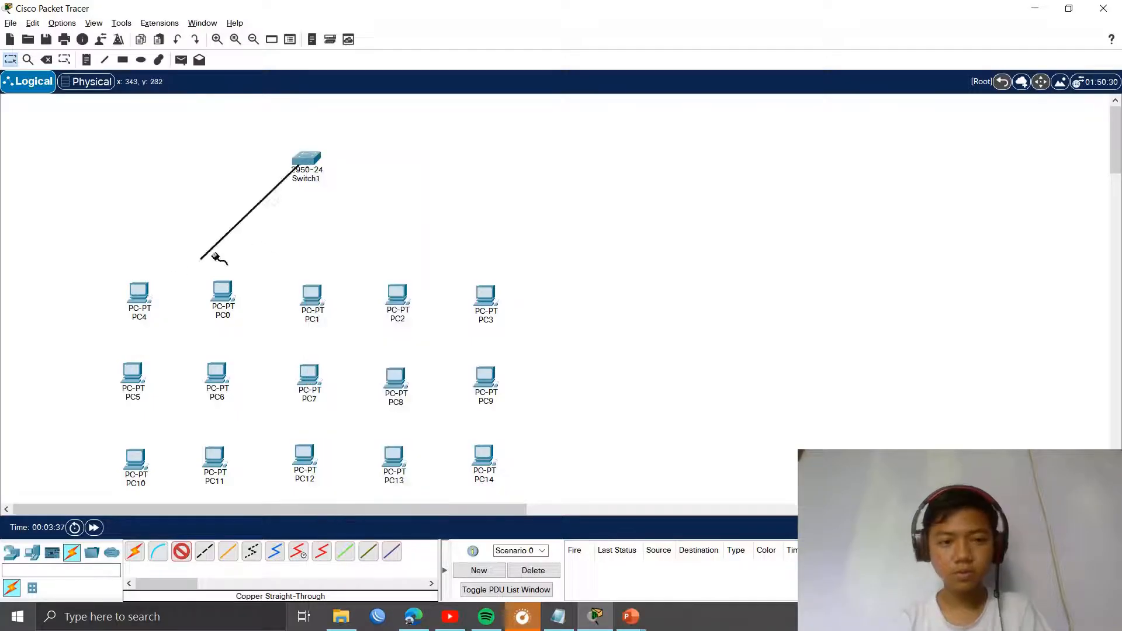
click(143, 281)
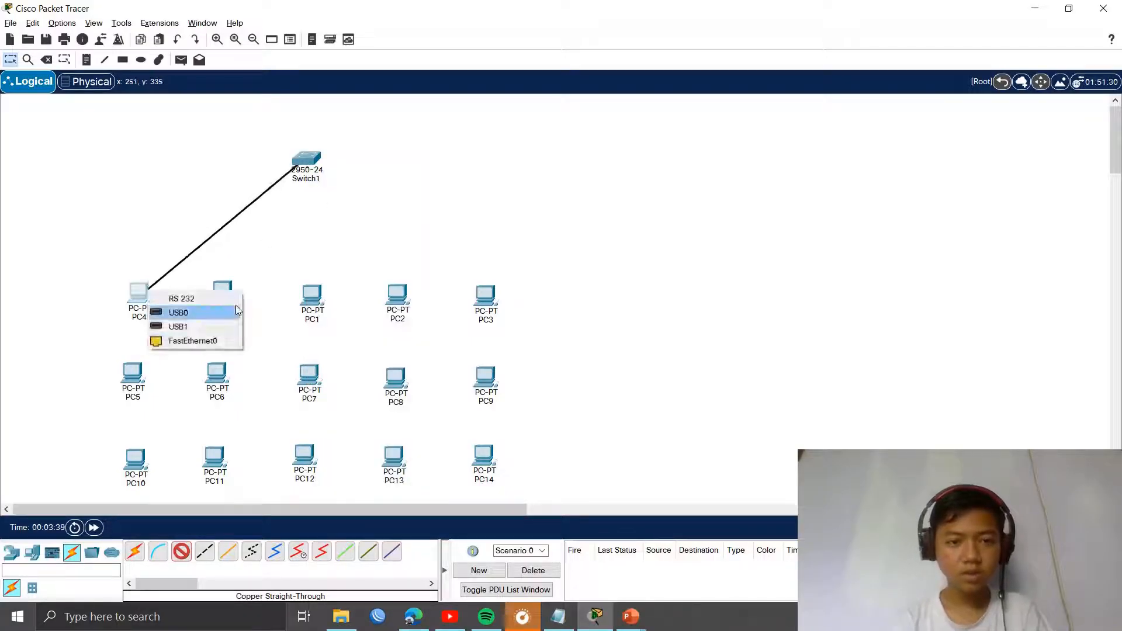
click(194, 338)
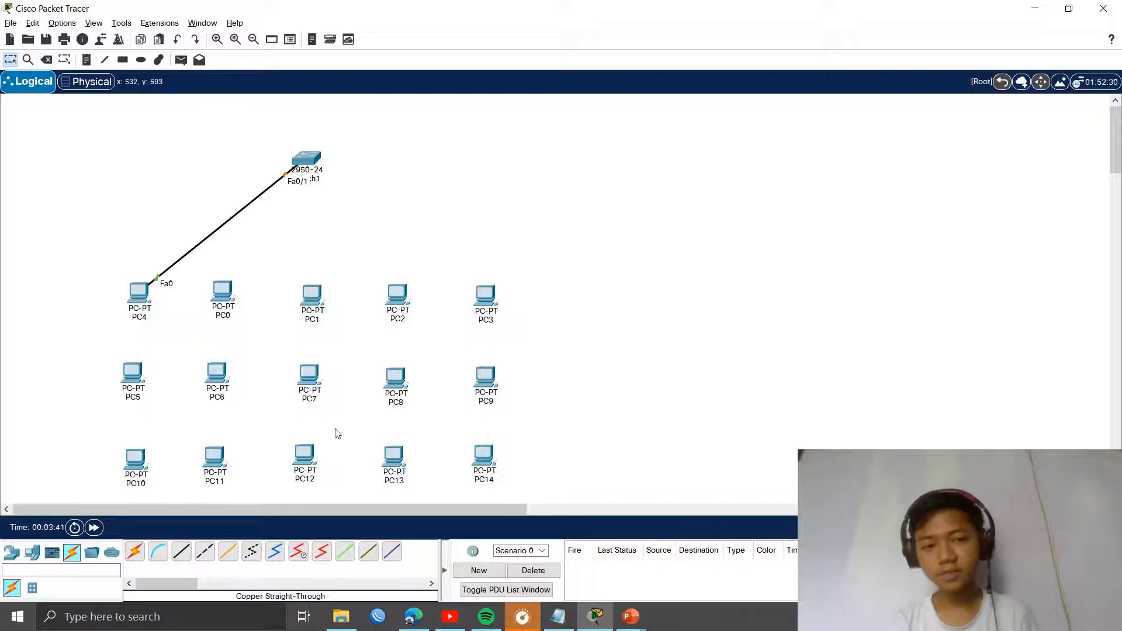
Step: Auto-connect PC0, PC1, PC2 and PC3 to Switch1
click(131, 555)
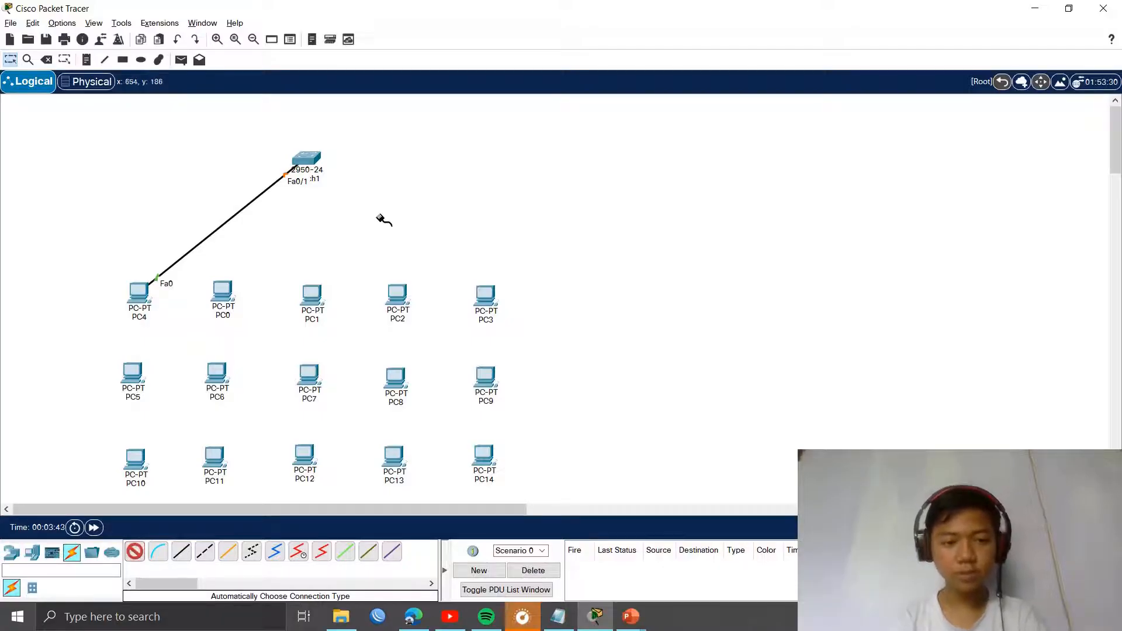
click(308, 161)
click(222, 291)
click(313, 169)
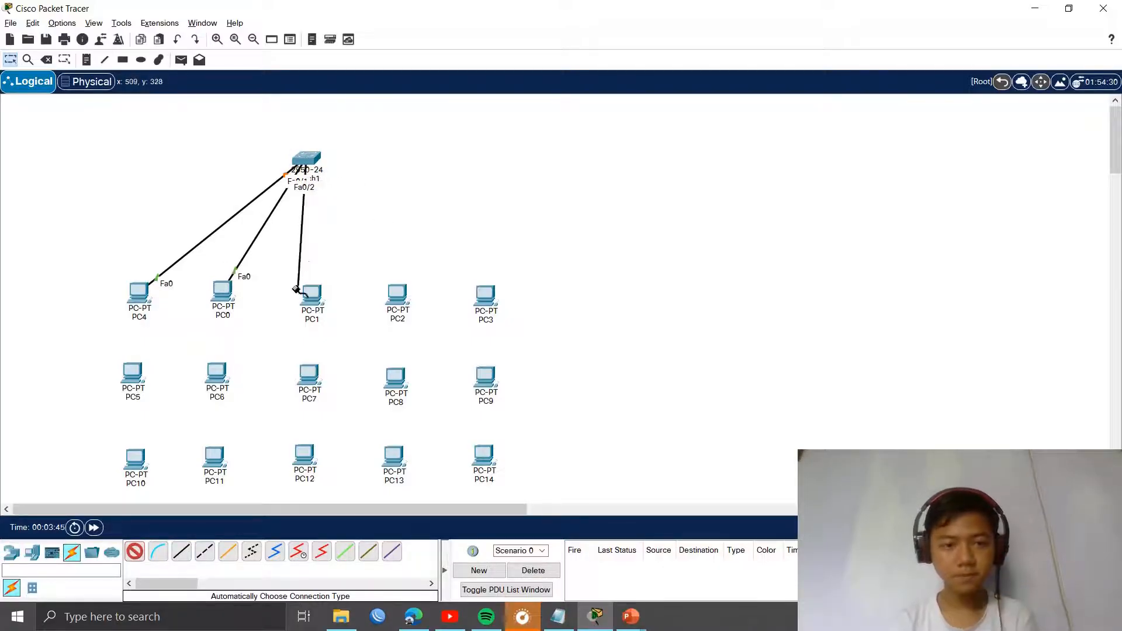
click(312, 292)
click(308, 162)
click(393, 292)
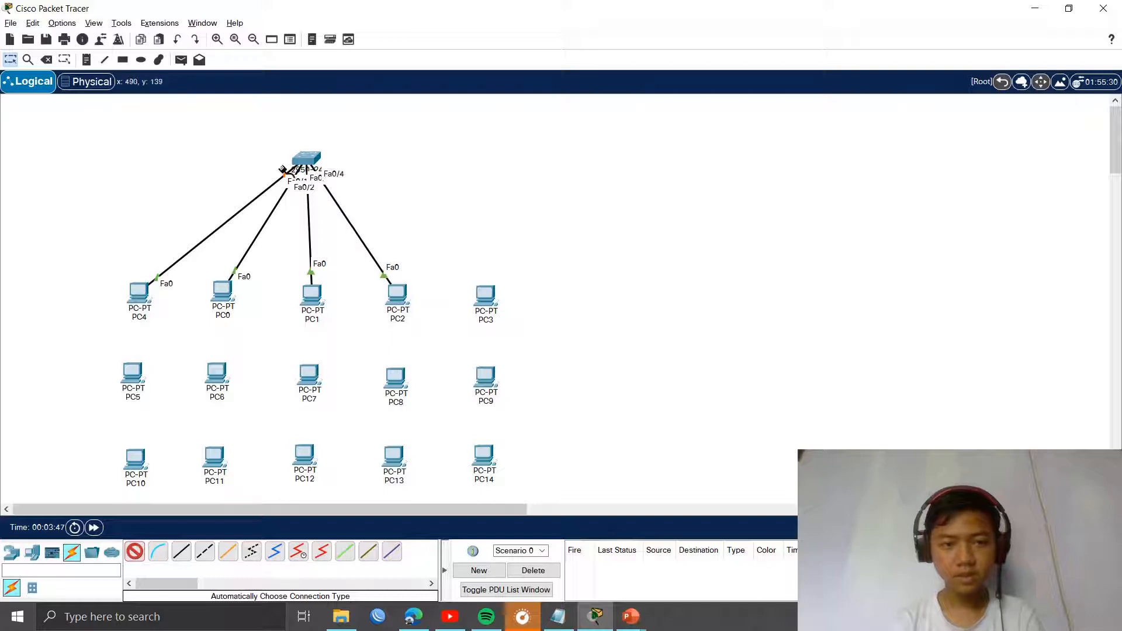
click(306, 161)
click(485, 295)
Step: Auto-connect the second row, PC5 to PC9, to Switch1
click(307, 161)
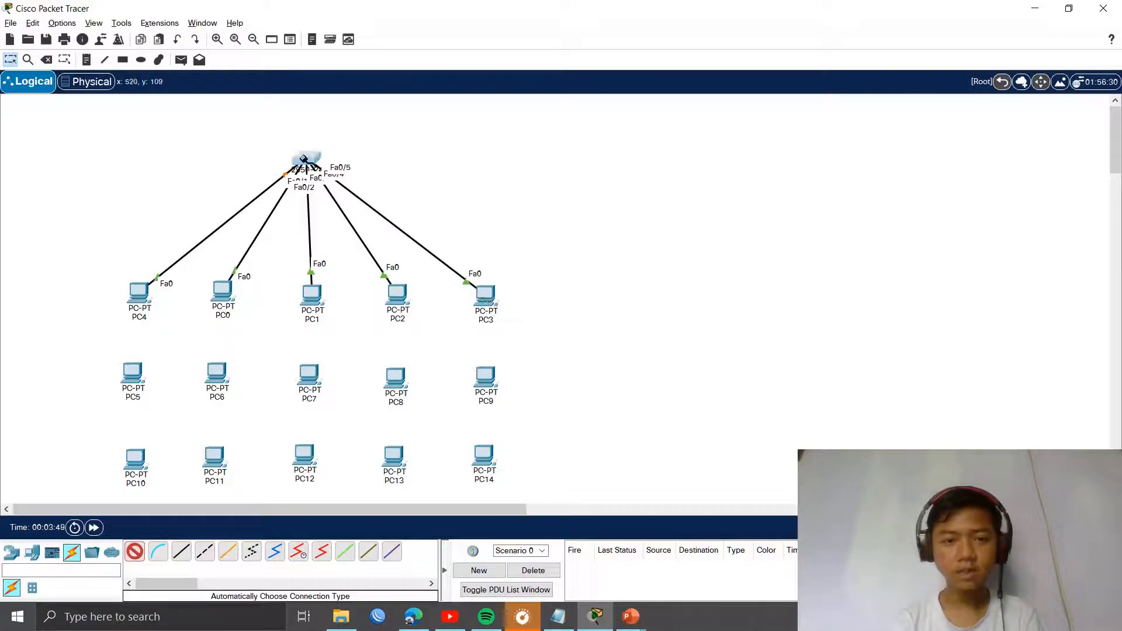
click(133, 374)
click(307, 161)
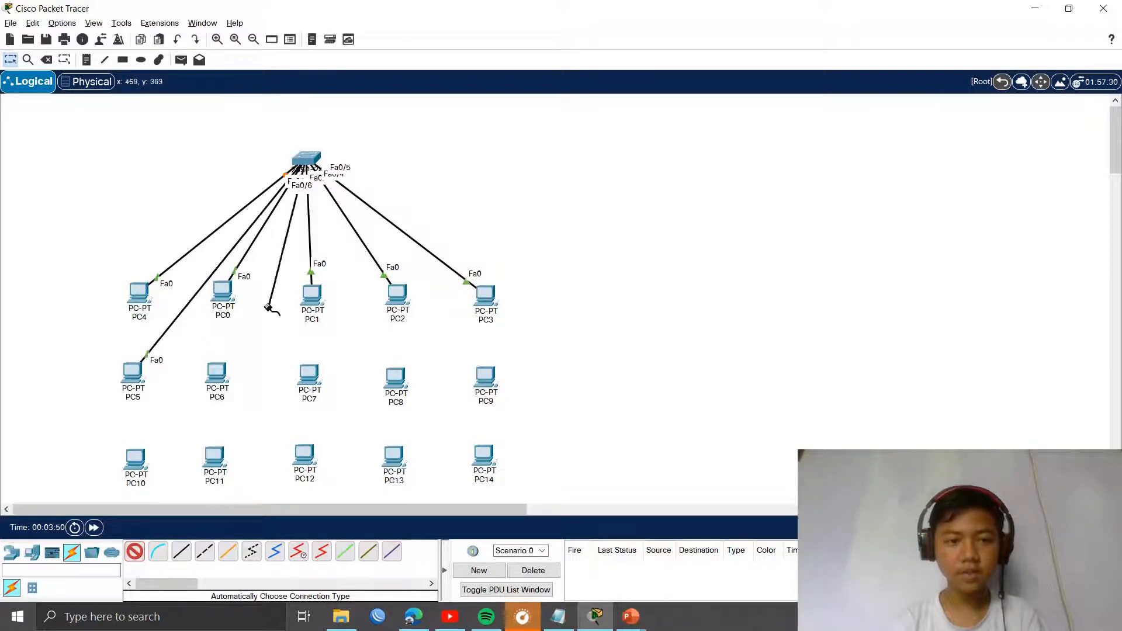
click(216, 374)
click(307, 162)
click(309, 374)
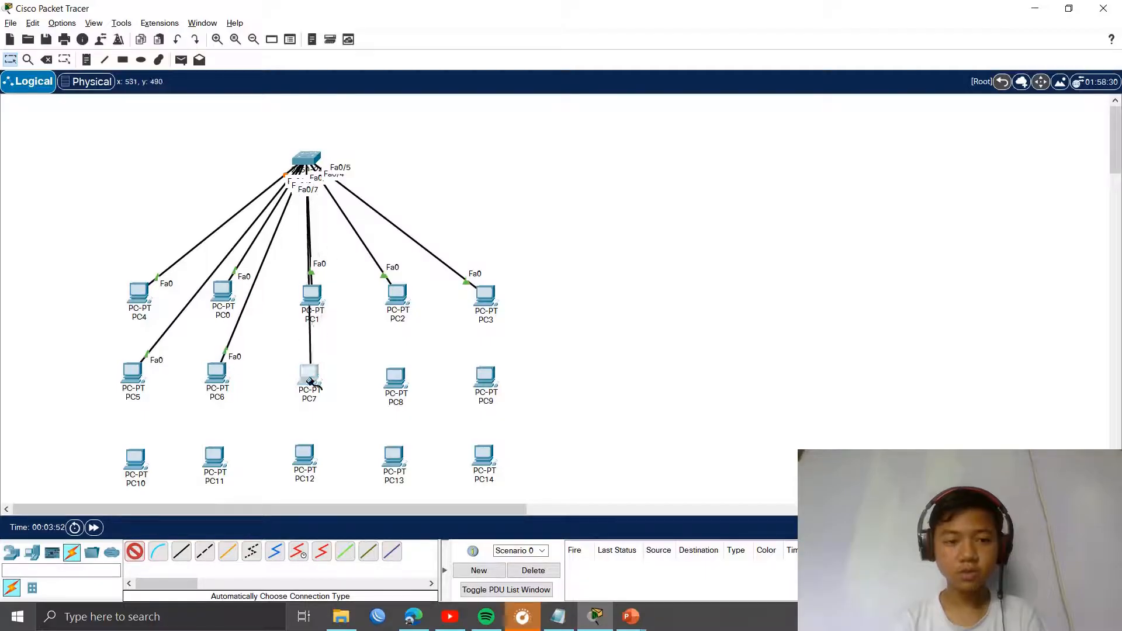
click(307, 161)
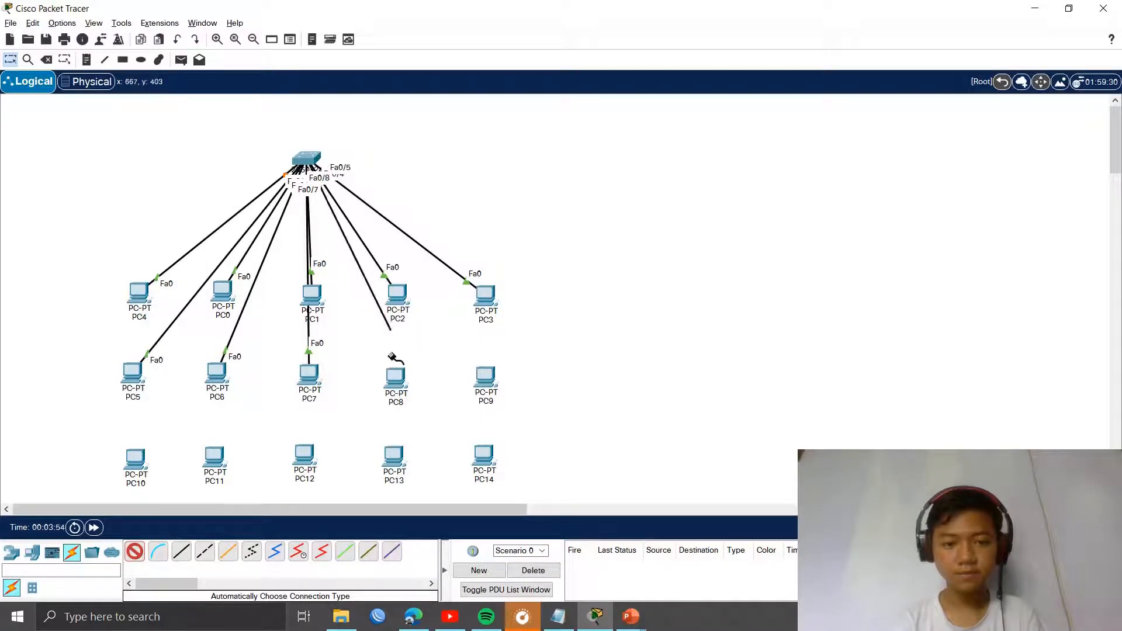
click(393, 378)
click(307, 161)
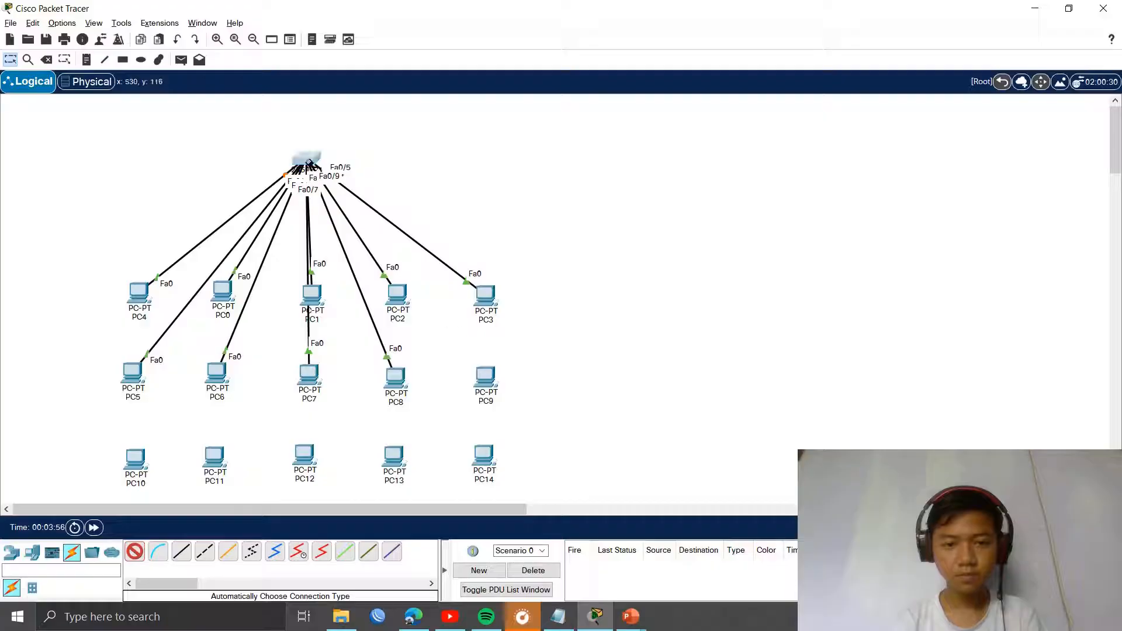
click(486, 376)
Step: Auto-connect the third row, PC10 to PC14, to Switch1 to complete the star
click(307, 162)
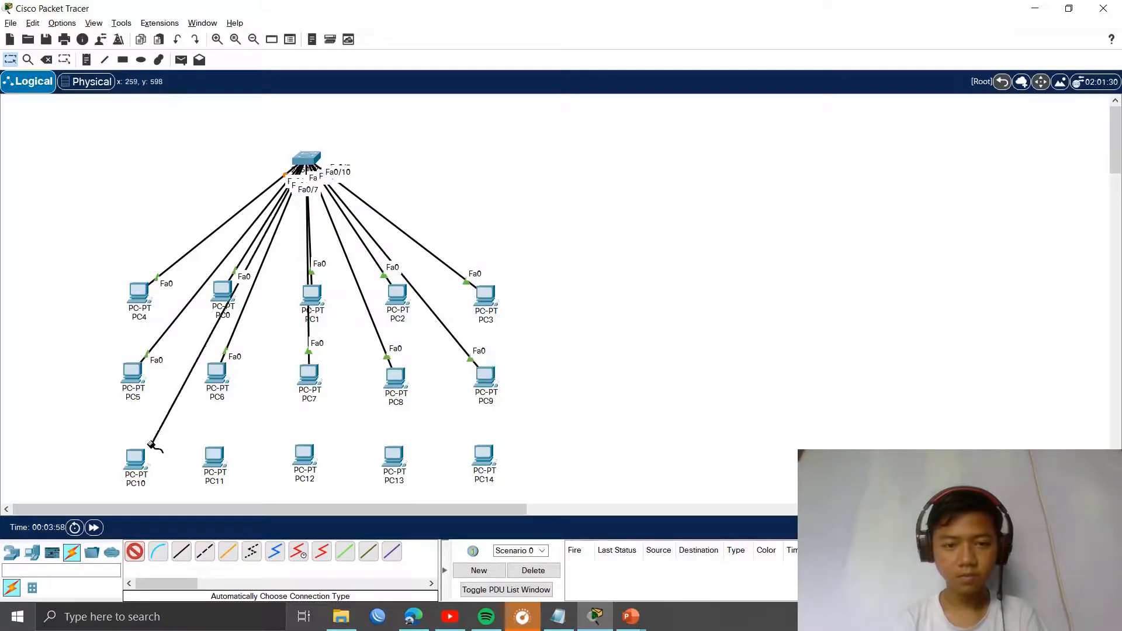
click(140, 461)
click(307, 161)
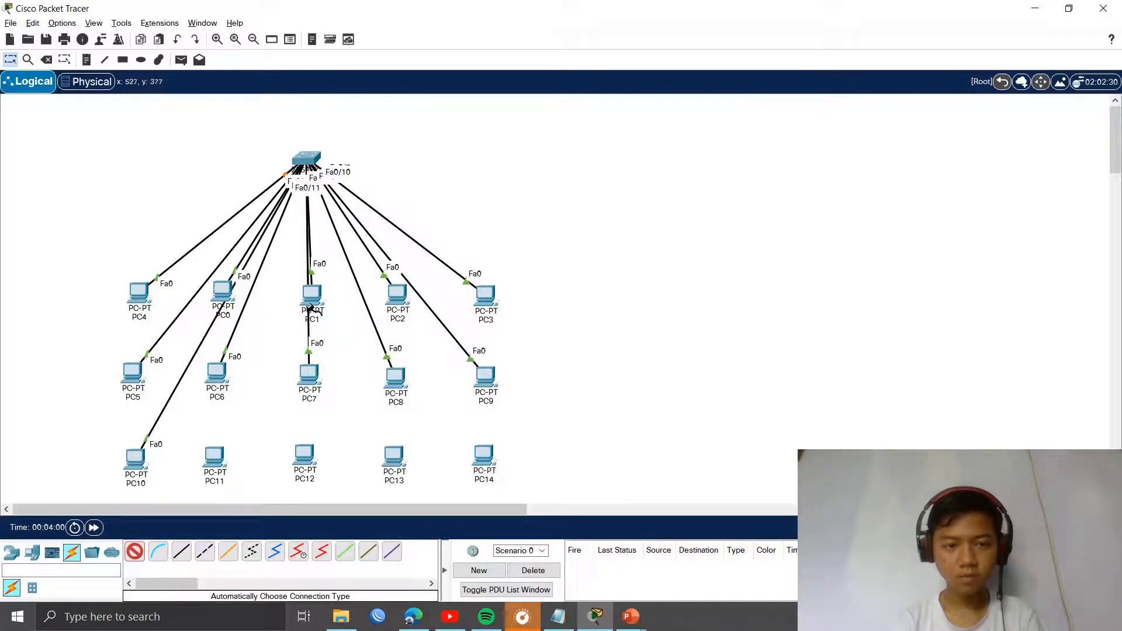
click(214, 457)
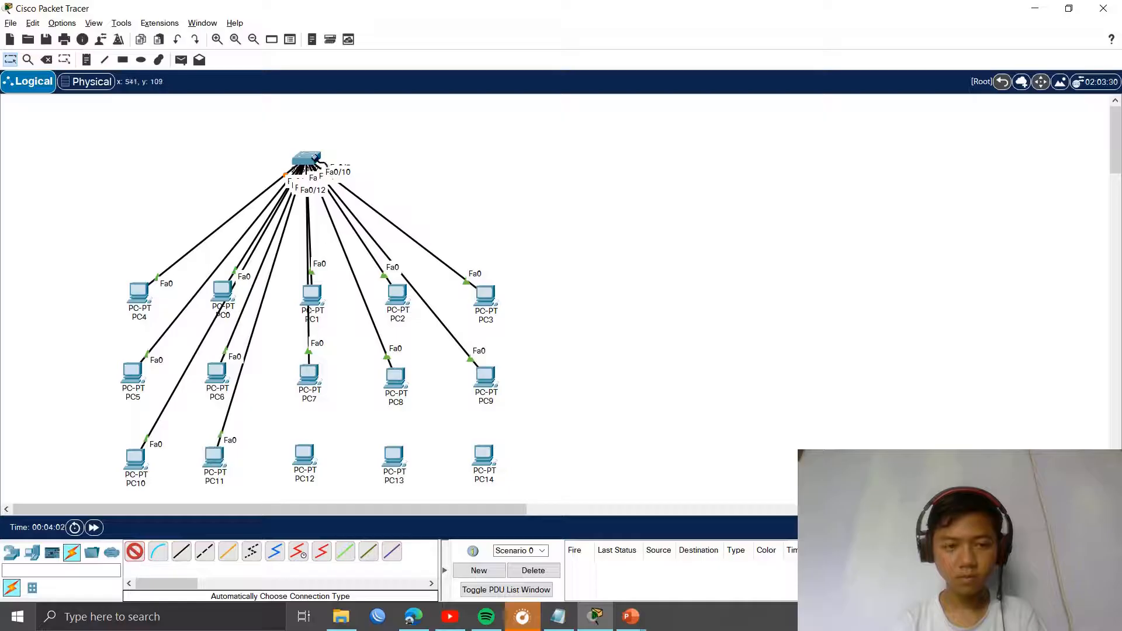
click(307, 161)
click(304, 455)
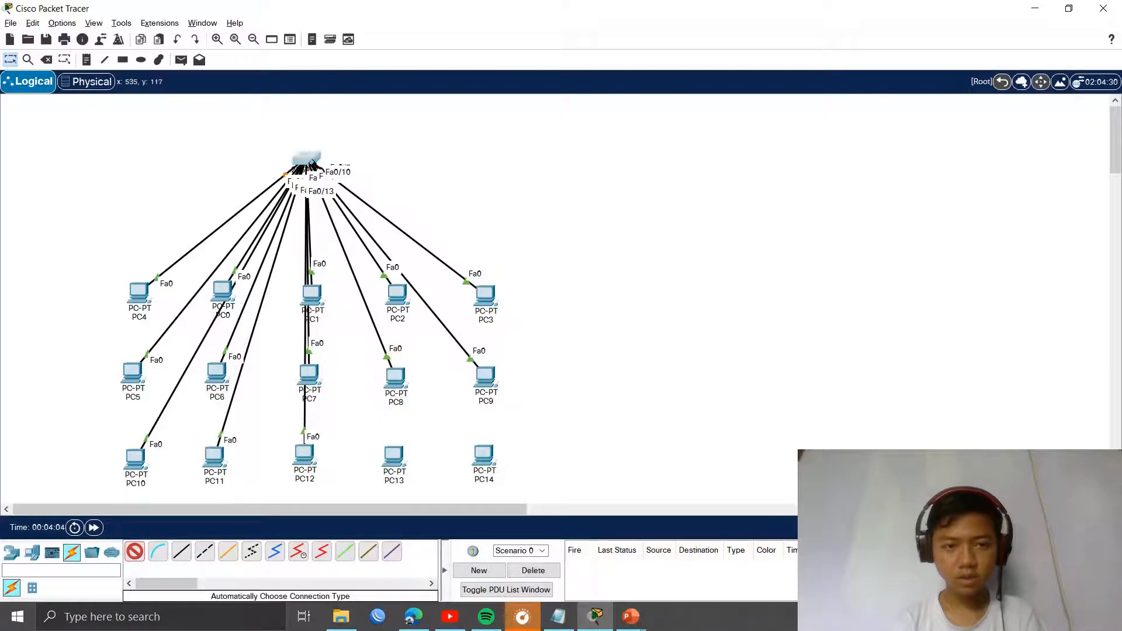
click(307, 161)
click(393, 457)
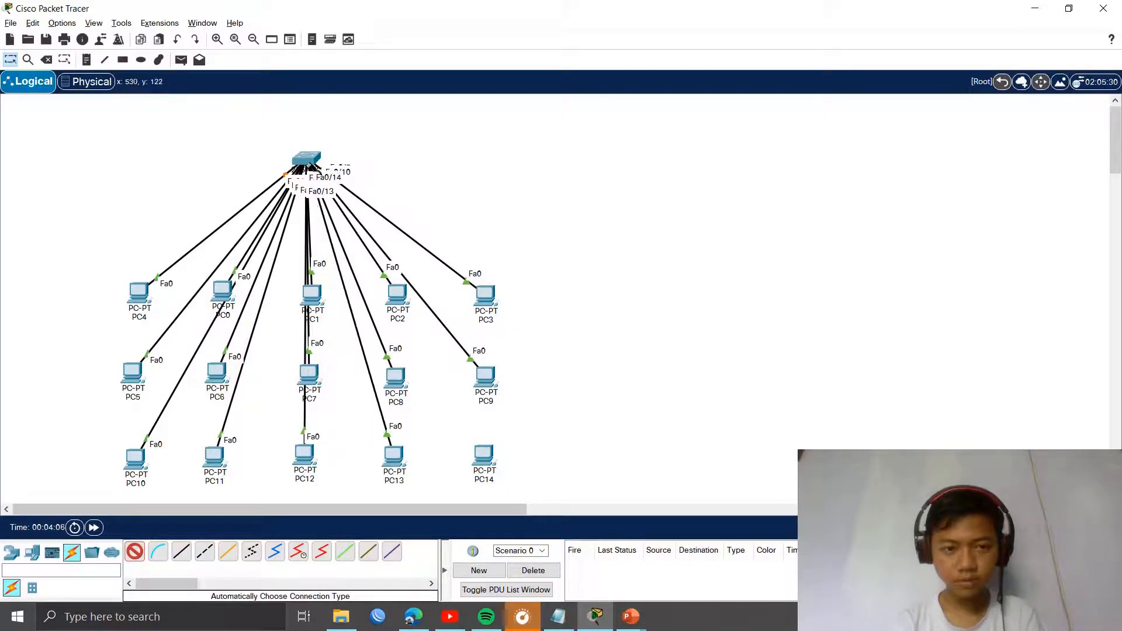
click(306, 161)
click(484, 455)
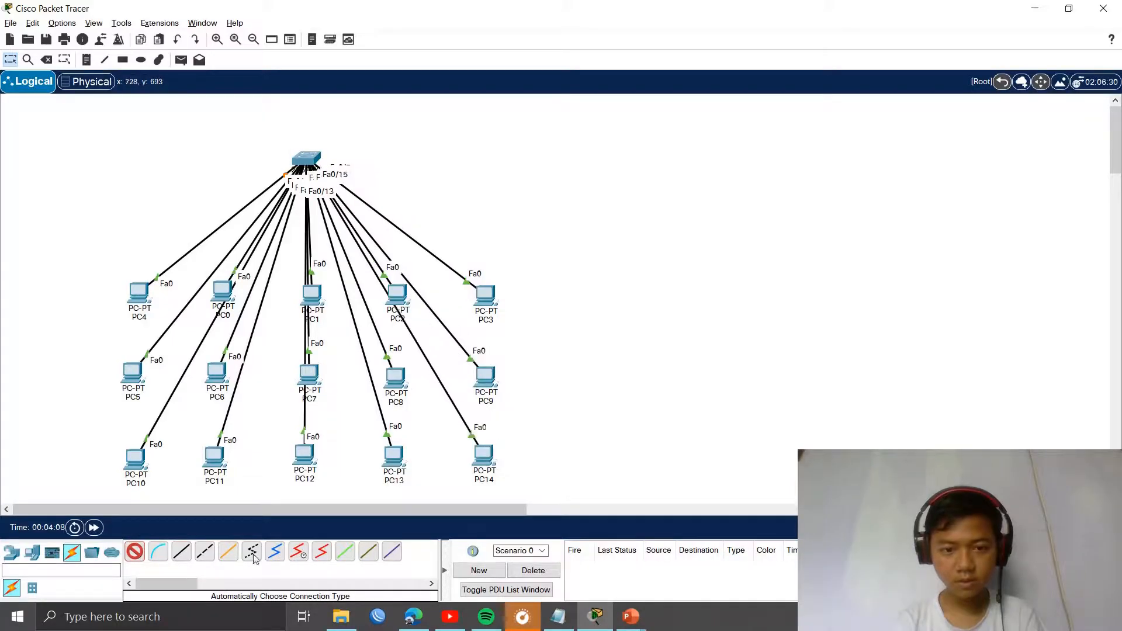
click(135, 551)
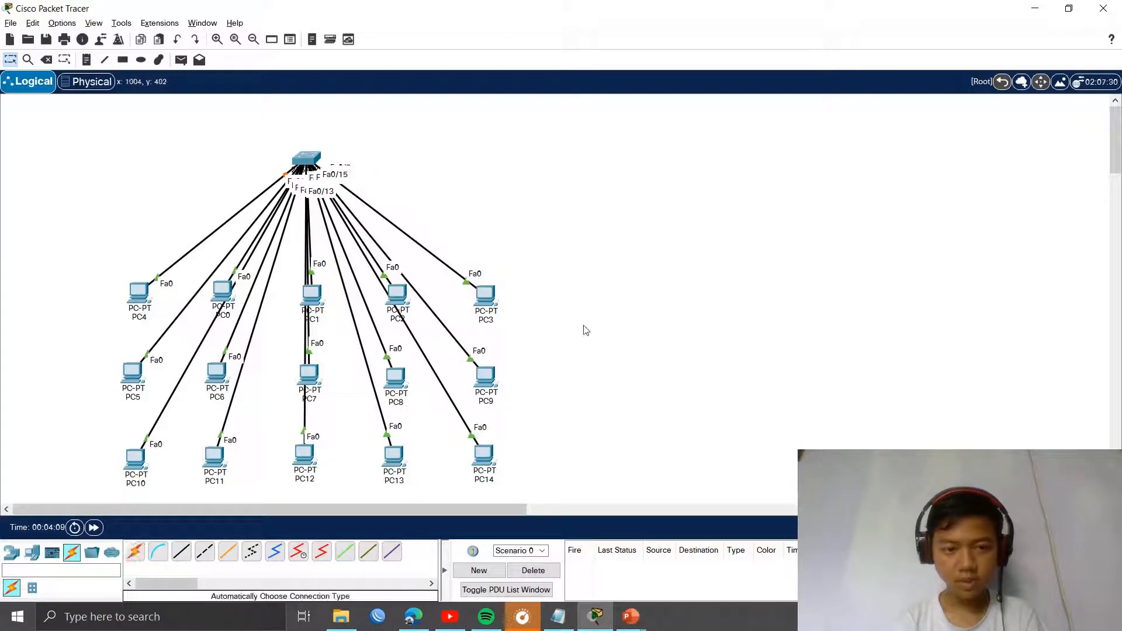
Step: Drag Switch1 to the right of the PCs and list the router models (4331, 1941, 1841)
mouse_move(313, 157)
mouse_down()
mouse_move(649, 426)
mouse_move(660, 377)
mouse_move(657, 391)
mouse_move(623, 382)
mouse_move(633, 391)
mouse_up()
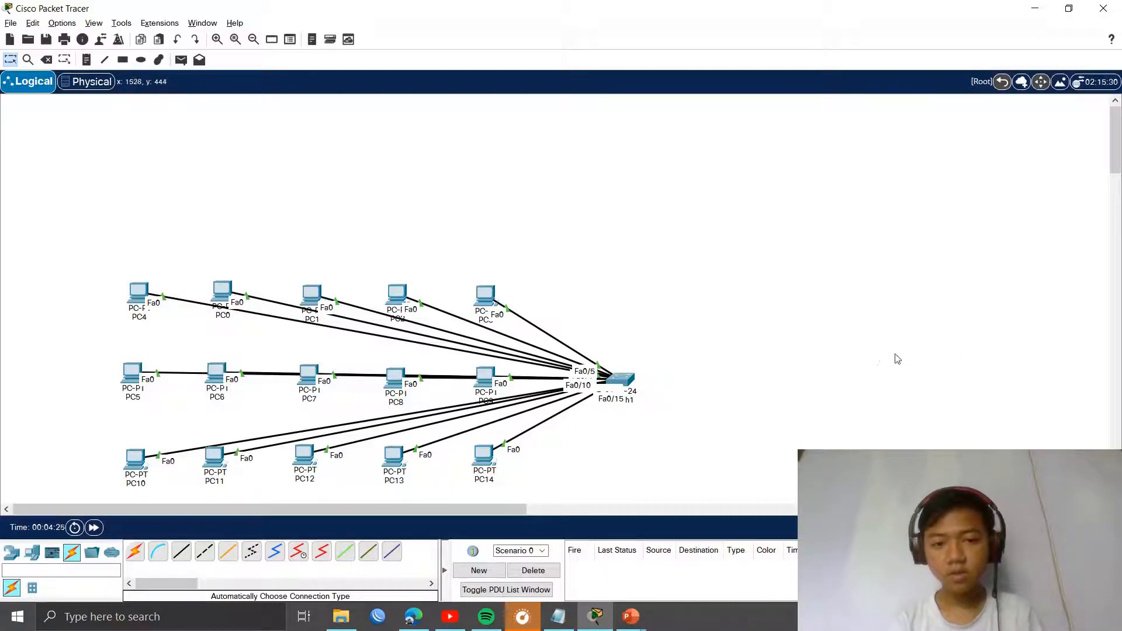
scroll(870, 362, down, 1)
scroll(870, 362, up, 1)
scroll(871, 362, down, 1)
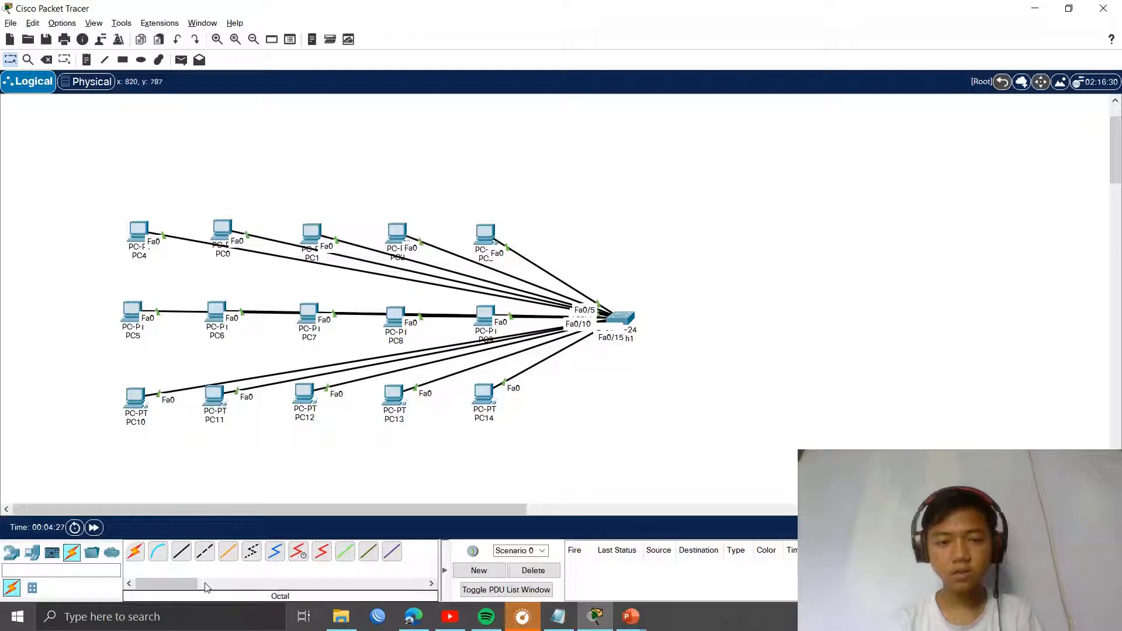
drag(201, 510, 238, 512)
scroll(526, 428, up, 1)
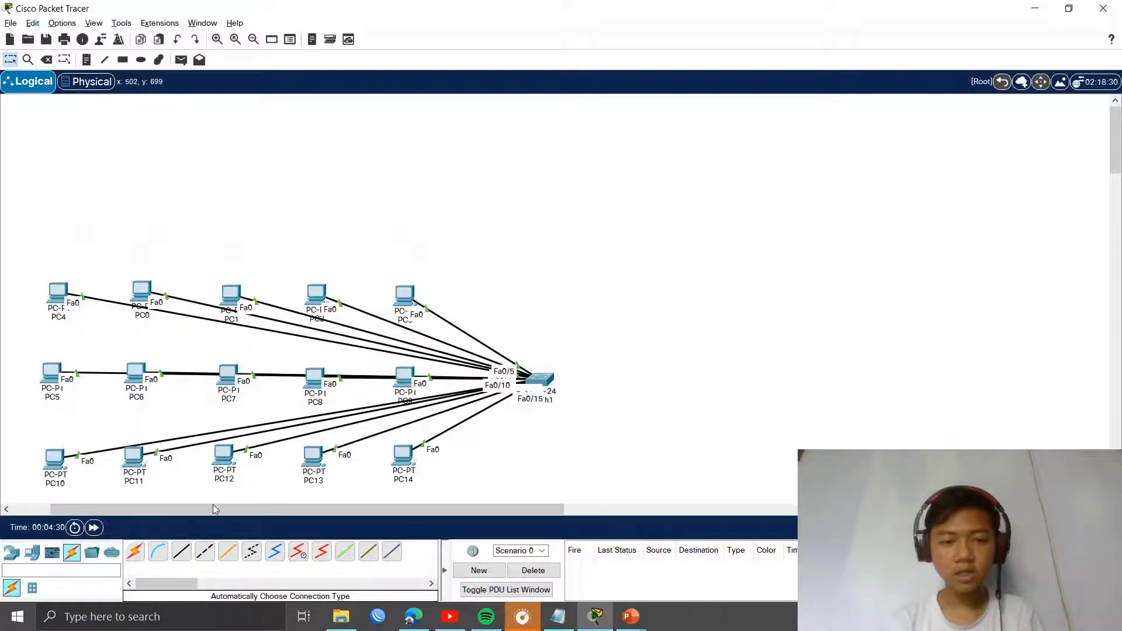
click(11, 552)
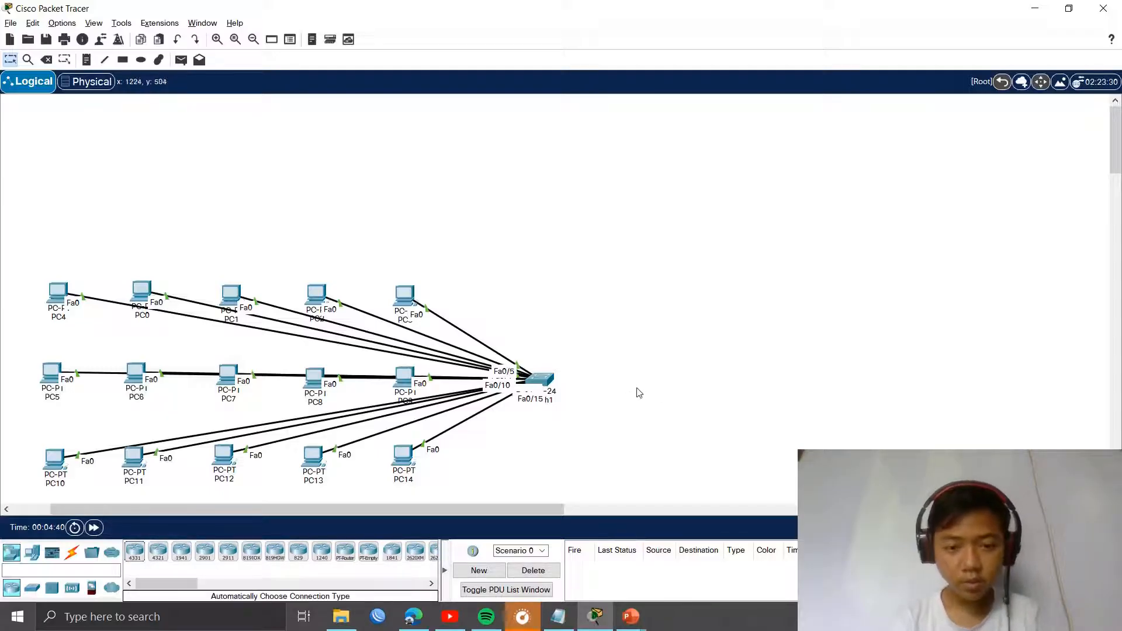
Step: Place an 1841 router, Router0, and cable its Fa0/0 to Switch1's Fa0/16
click(391, 551)
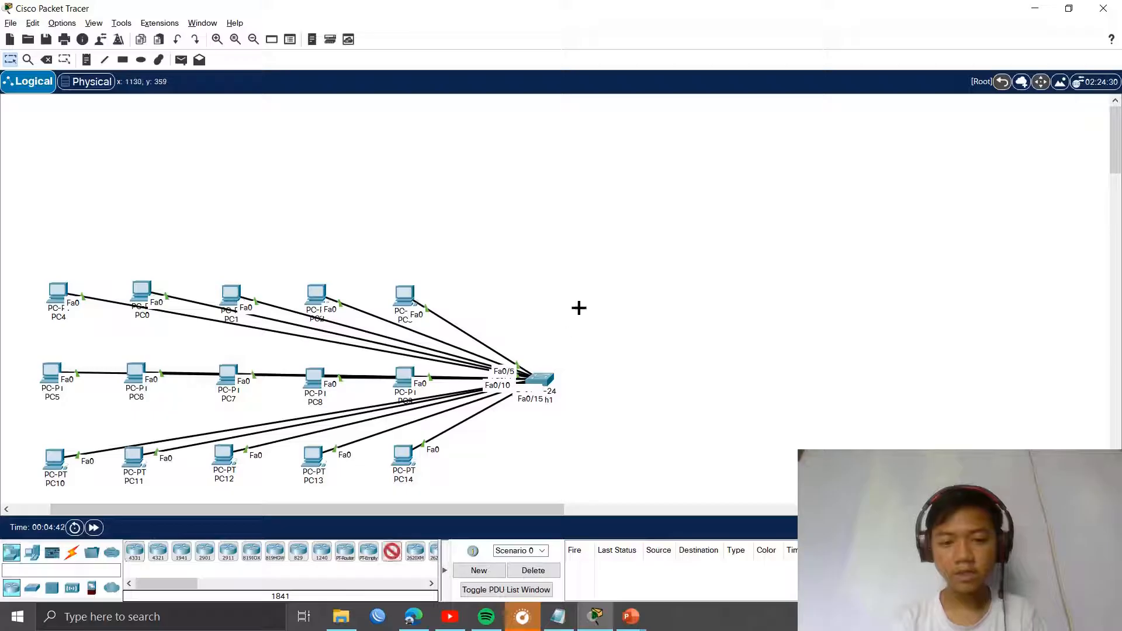
click(653, 239)
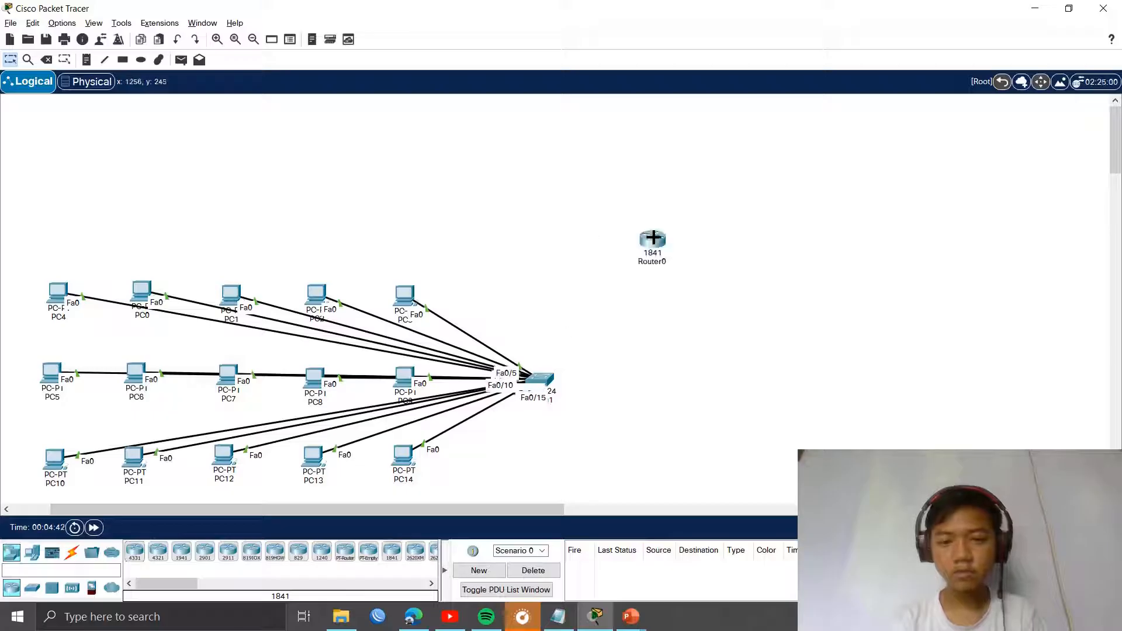
click(75, 555)
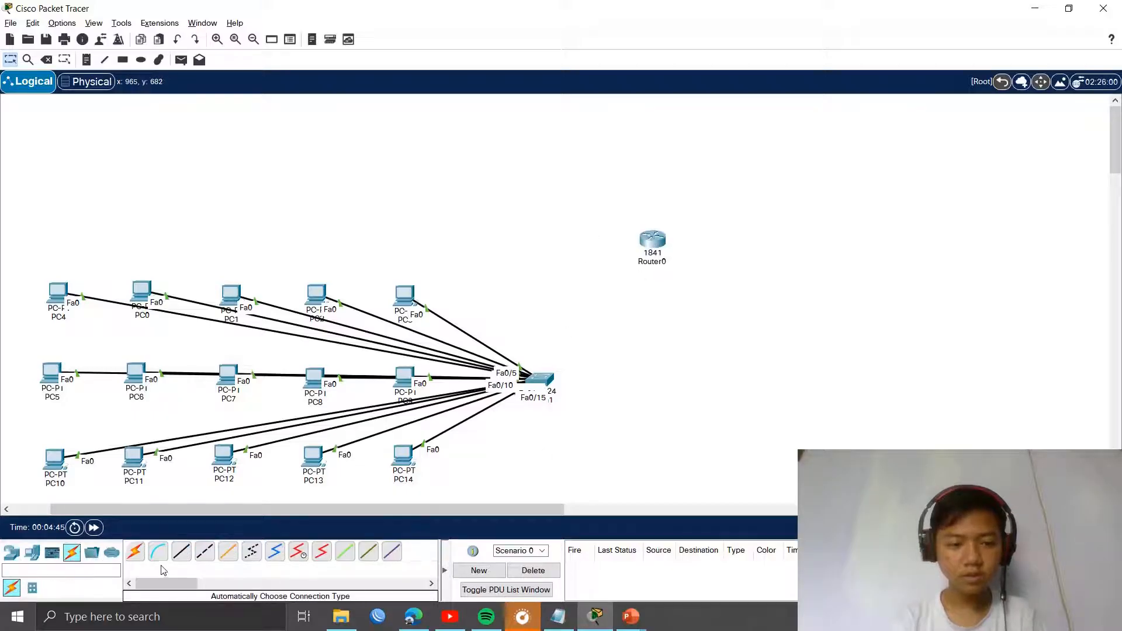
click(135, 551)
click(651, 240)
click(539, 379)
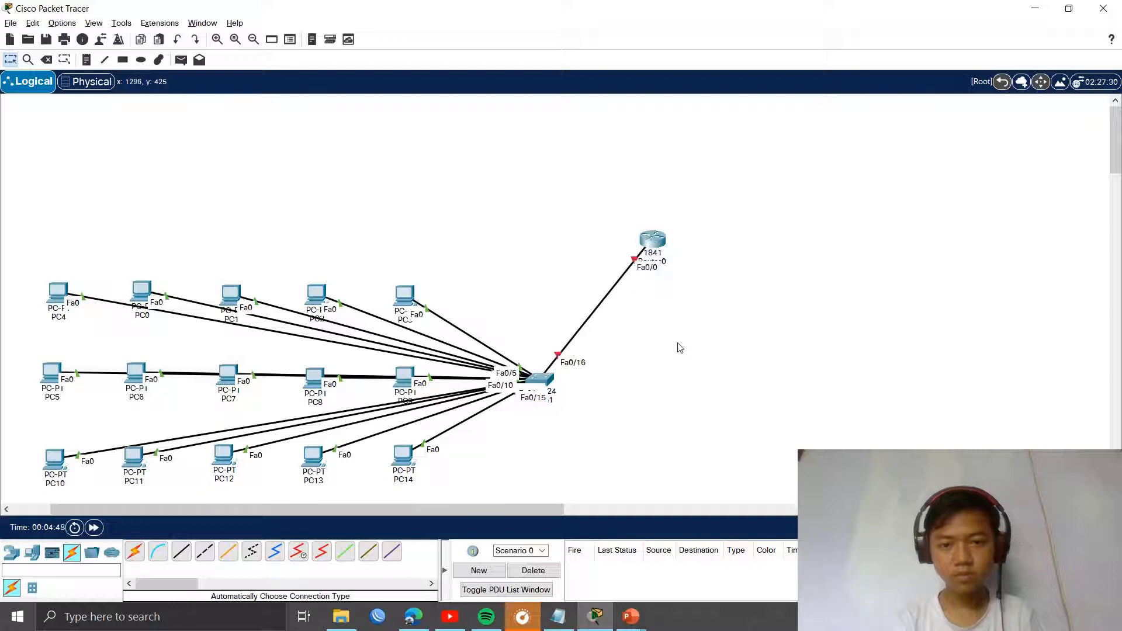
Step: Reposition Router0 to the right of the switch
drag(655, 234, 541, 177)
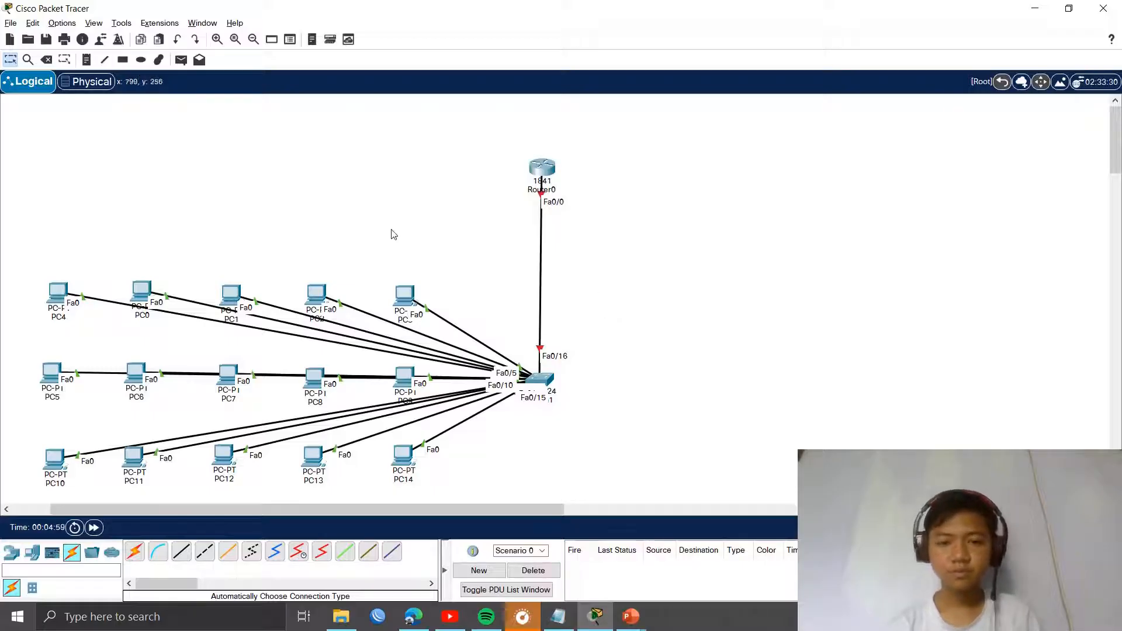
scroll(468, 316, down, 2)
scroll(558, 338, up, 2)
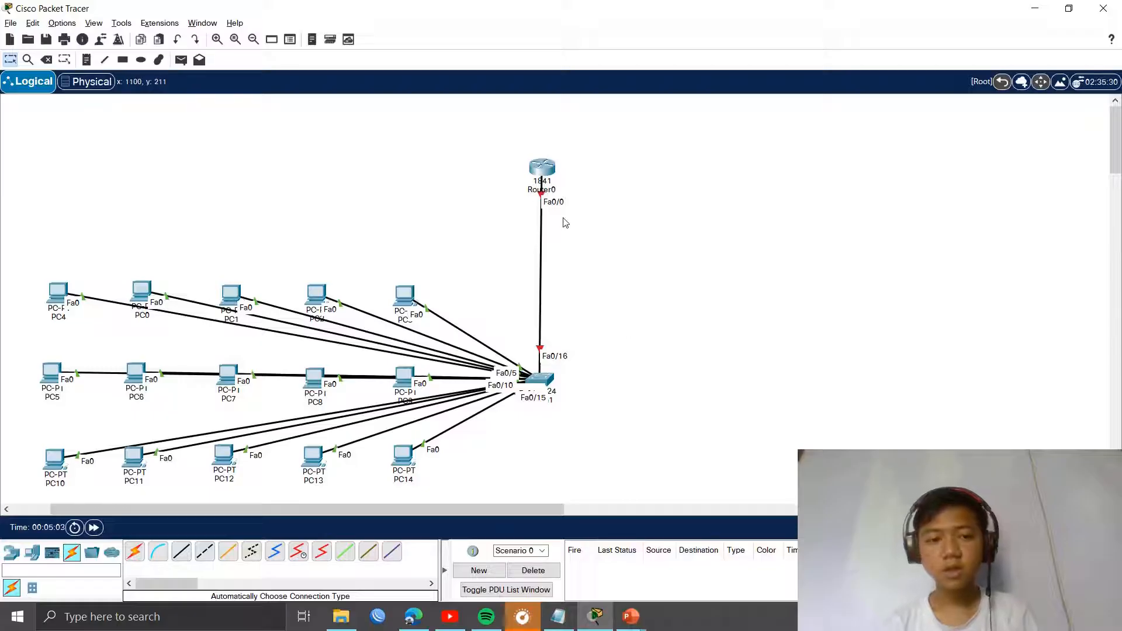
drag(549, 178, 540, 178)
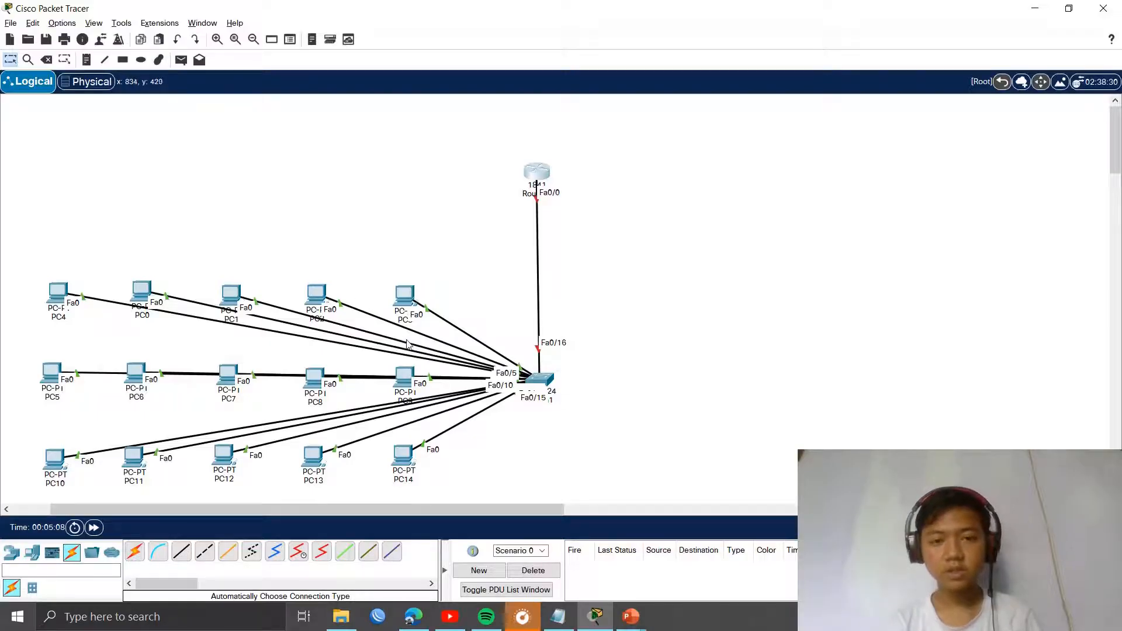
drag(539, 175, 793, 390)
Step: Open Router0's CLI and skip past the initial setup to the router prompt
click(801, 393)
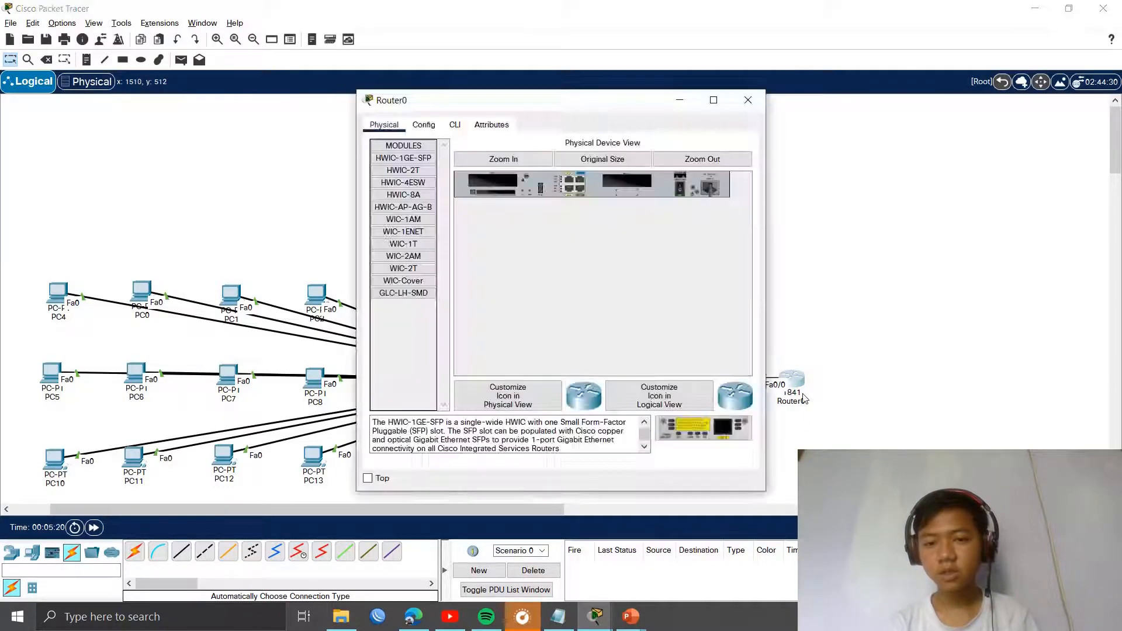
click(802, 393)
click(805, 391)
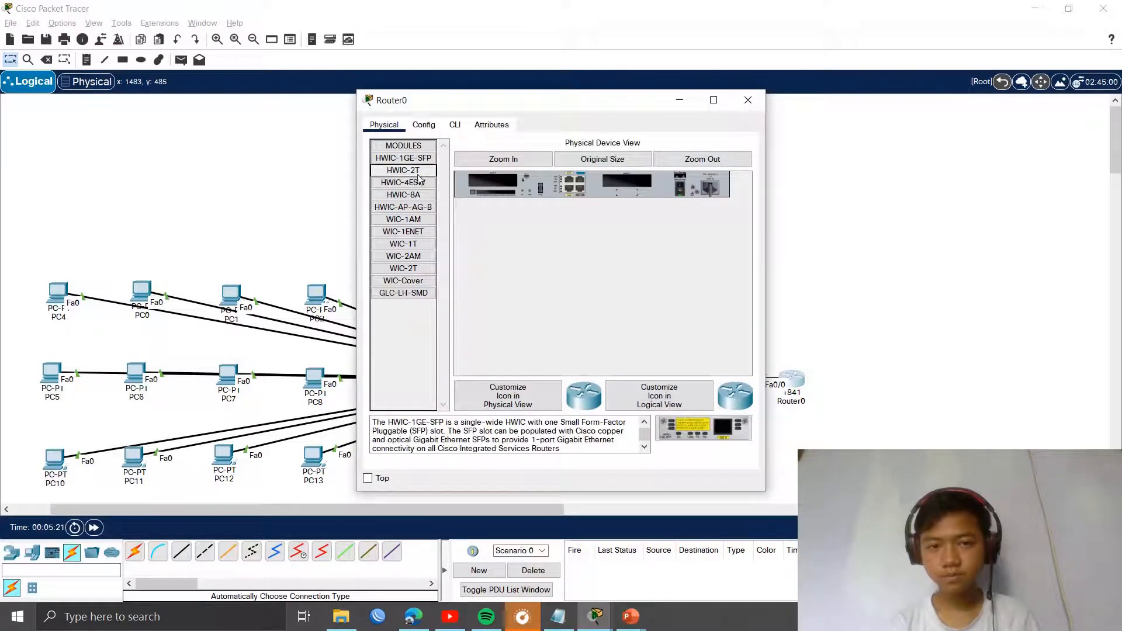
click(456, 125)
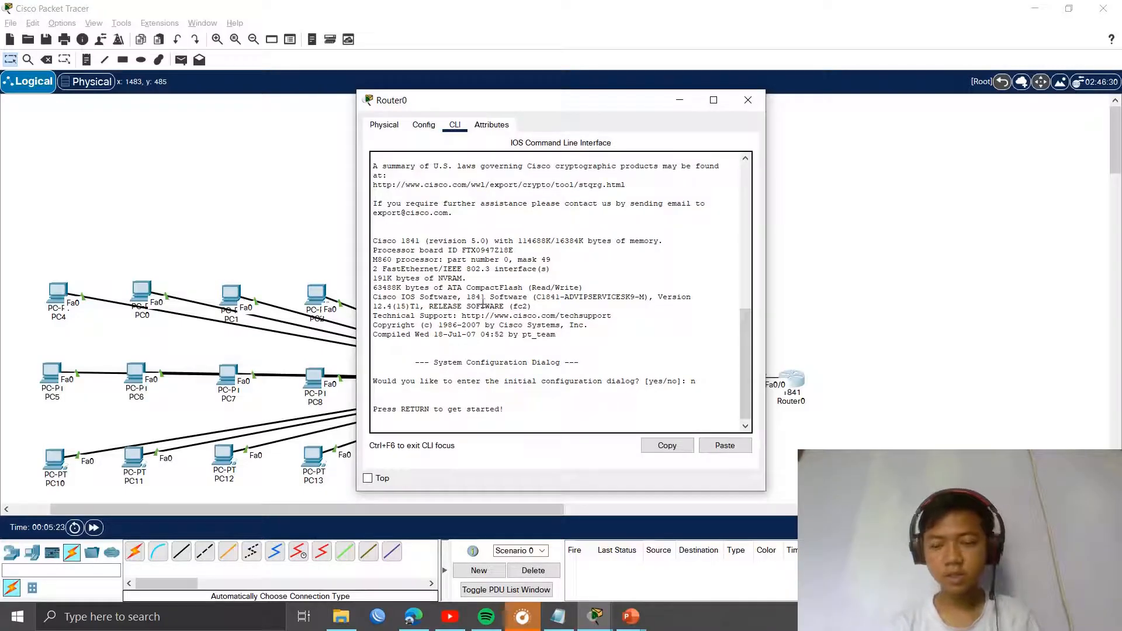
key(Return)
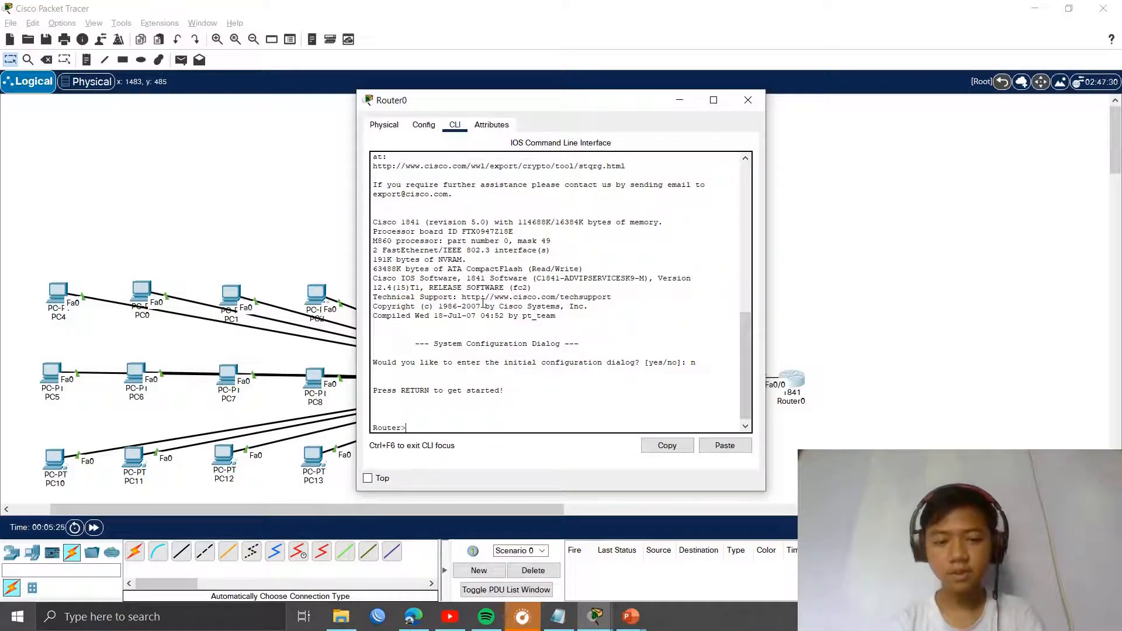
Step: Enter privileged and global configuration mode with enable and conf term, moving the window aside
text(enable)
key(Return)
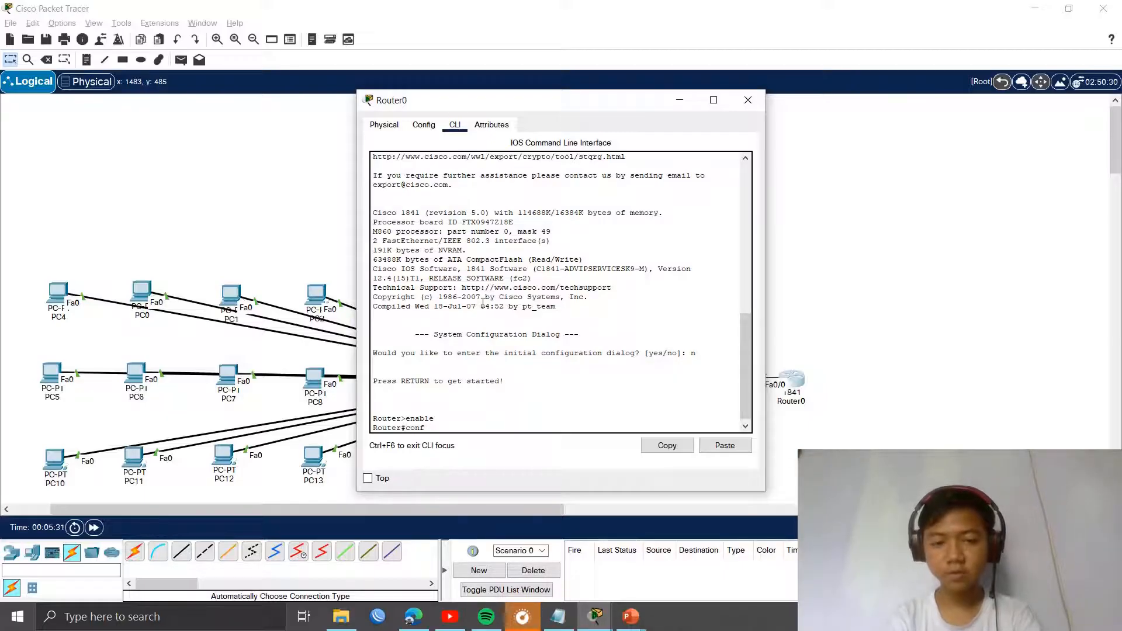
text(t)
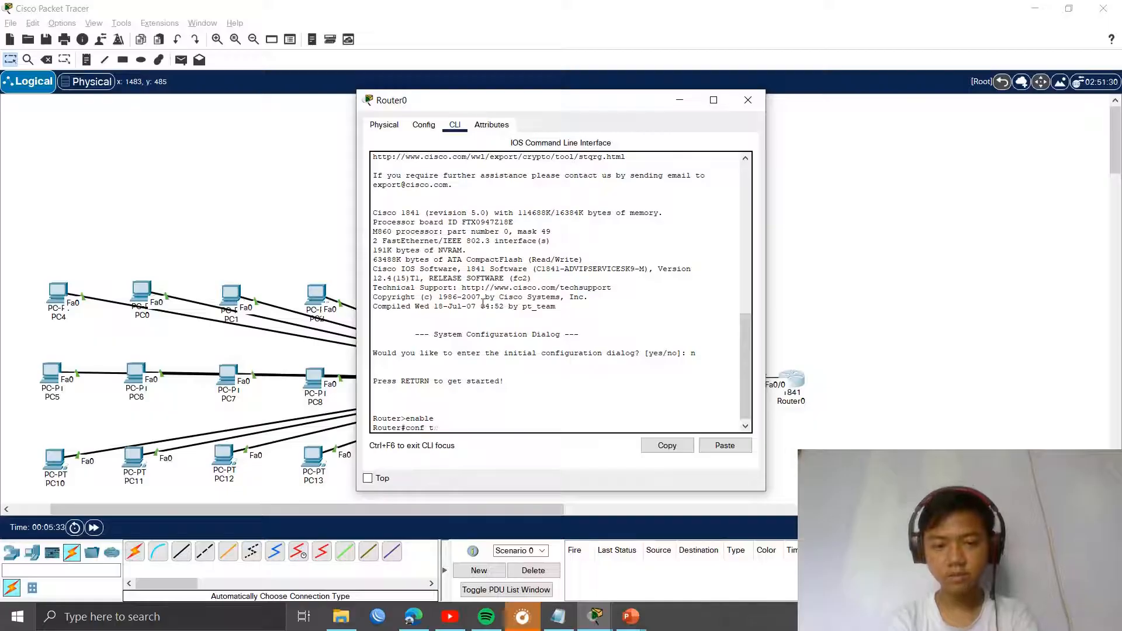
text(erm)
key(Return)
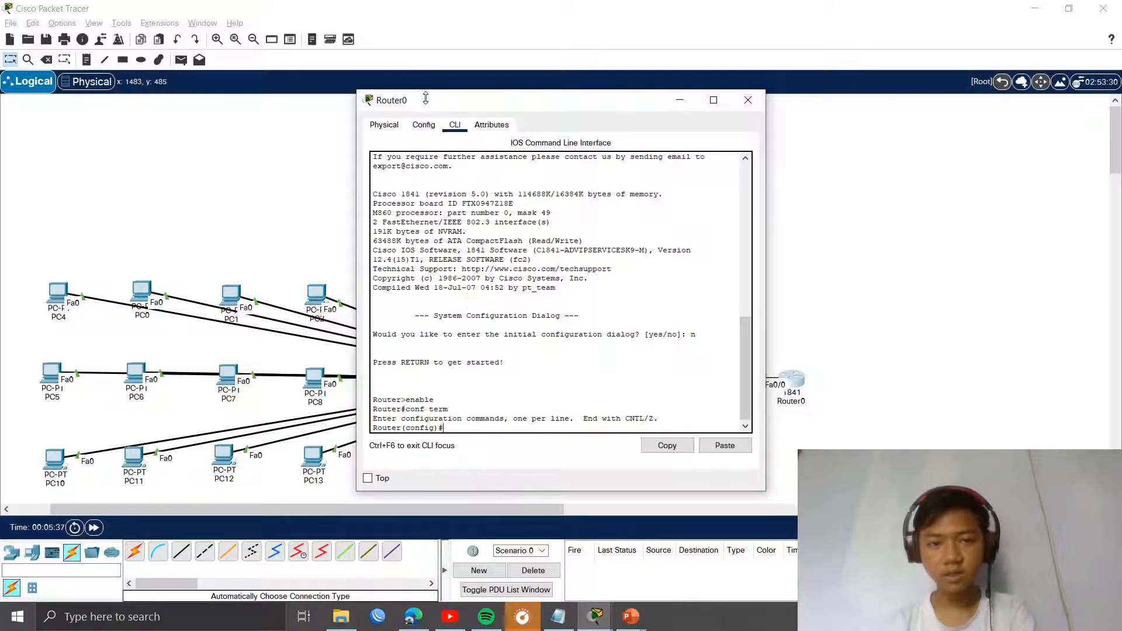
drag(425, 102, 266, 66)
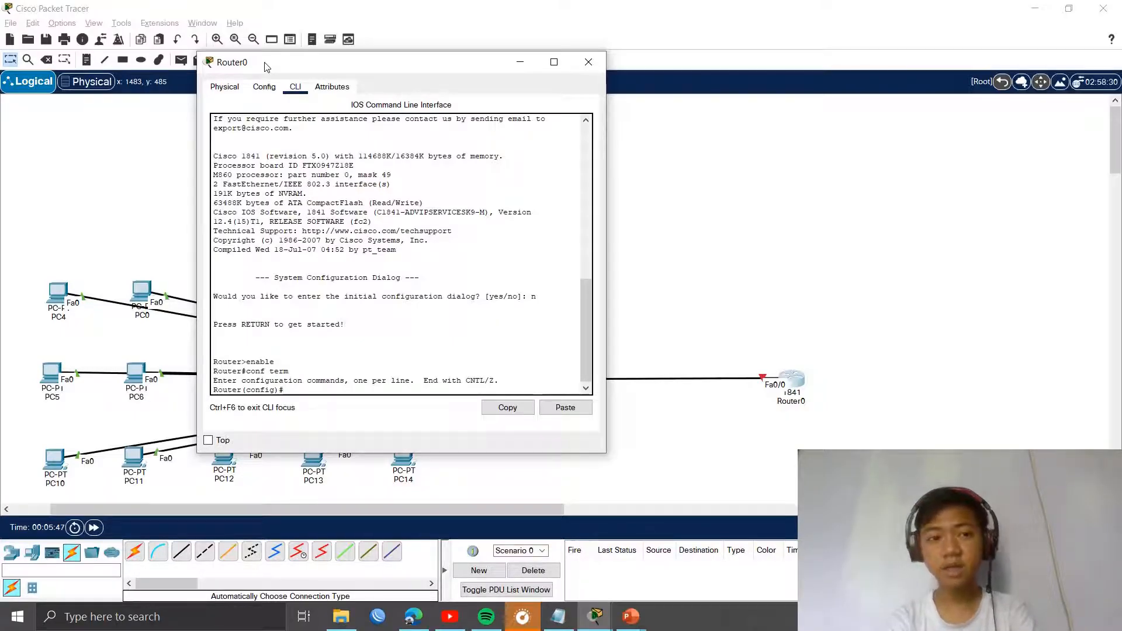
drag(266, 67, 157, 100)
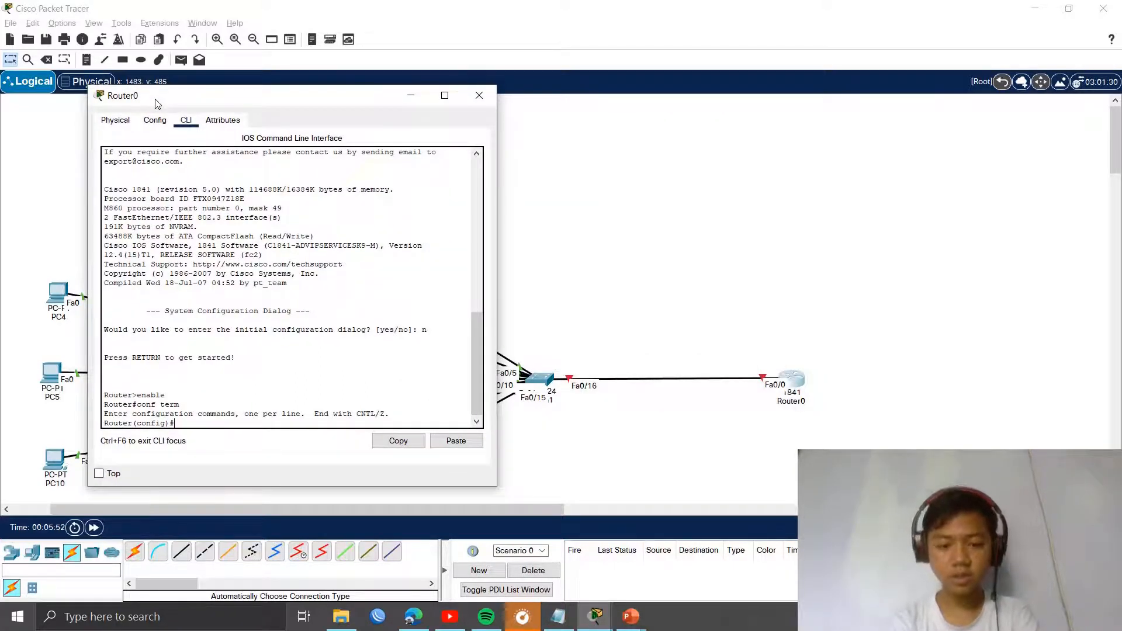
text(int)
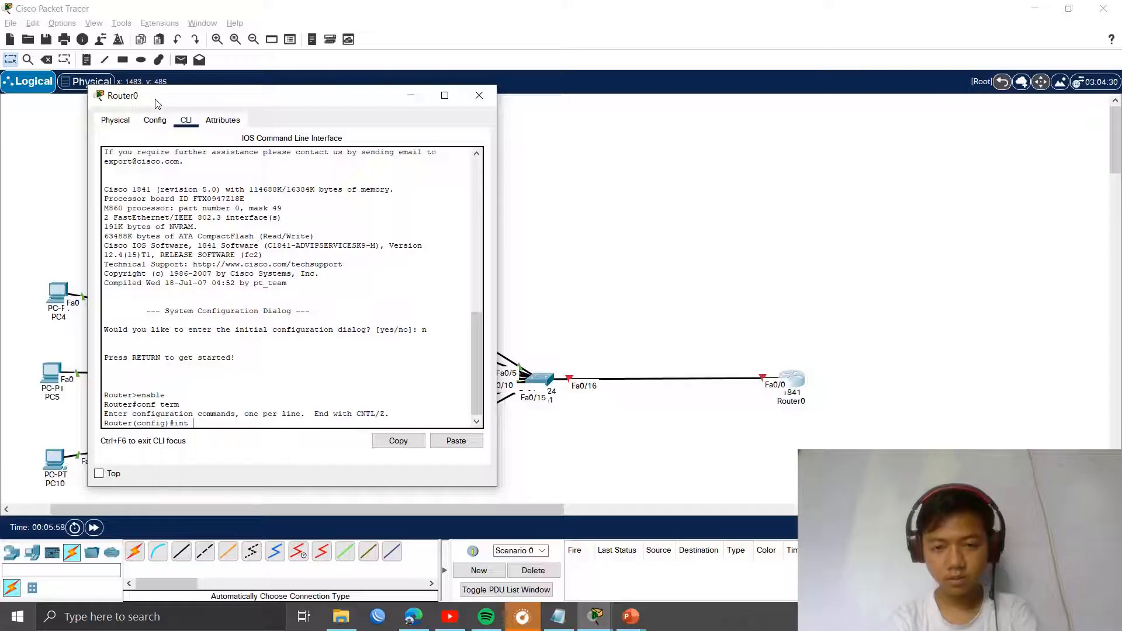
Step: Select interface Fa0/0 and bring it up with no shutdown
text(fa 0)
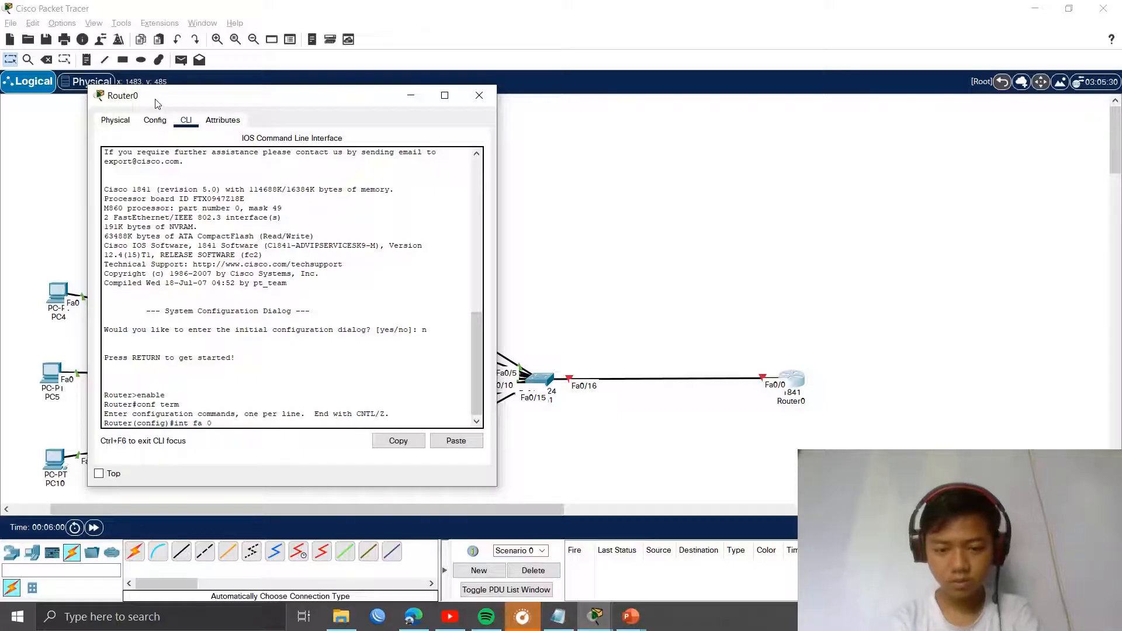
text(/0)
key(Return)
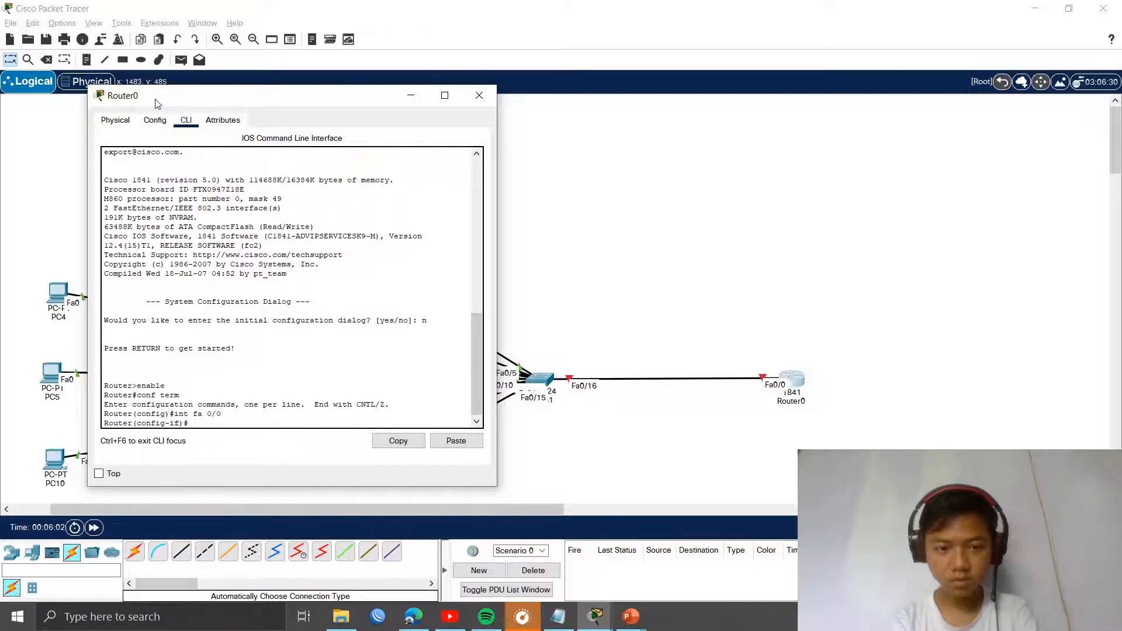
text(no sh)
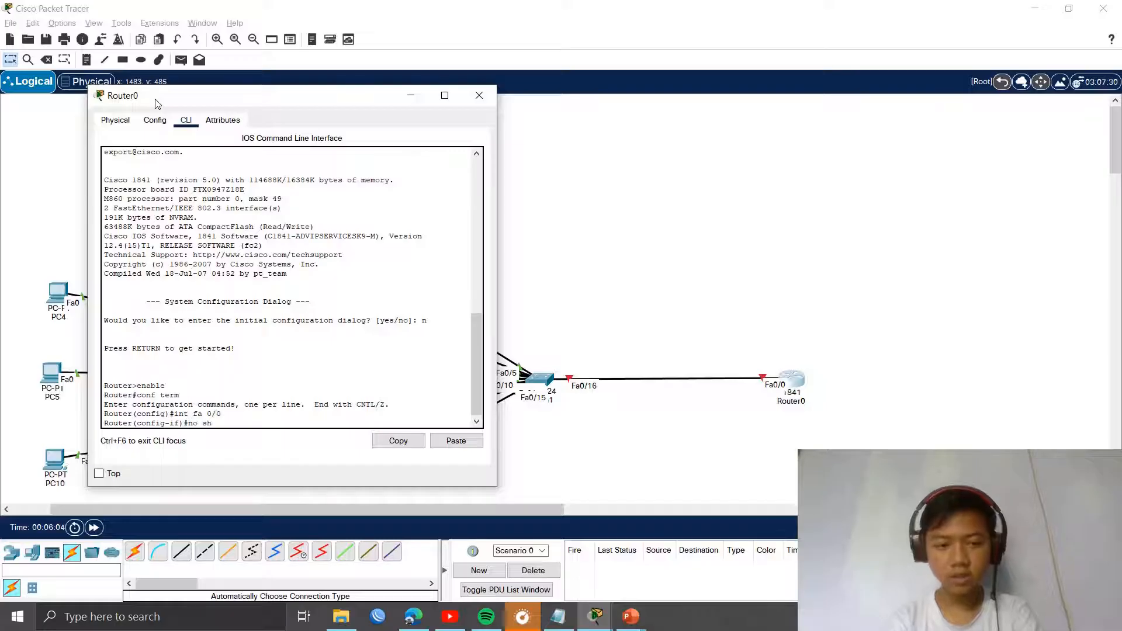
key(Return)
key(Return)
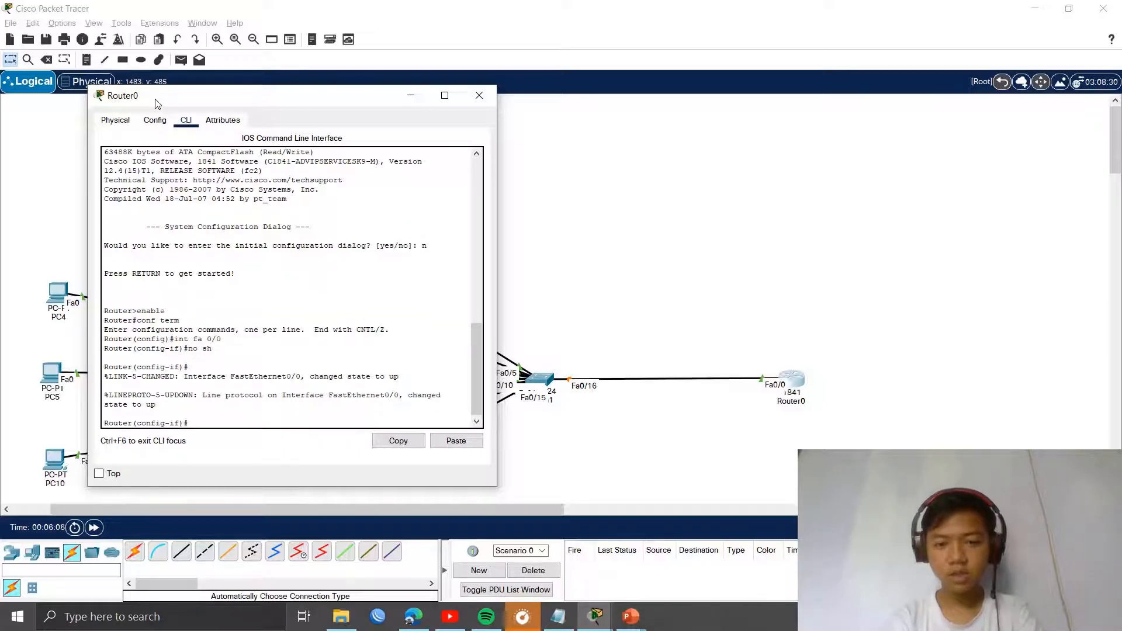
Step: Assign Fa0/0 the IP address 192.168.27.1 with mask 255.255.255.0
text(op)
key(BackSpace)
key(BackSpace)
text(ip addd)
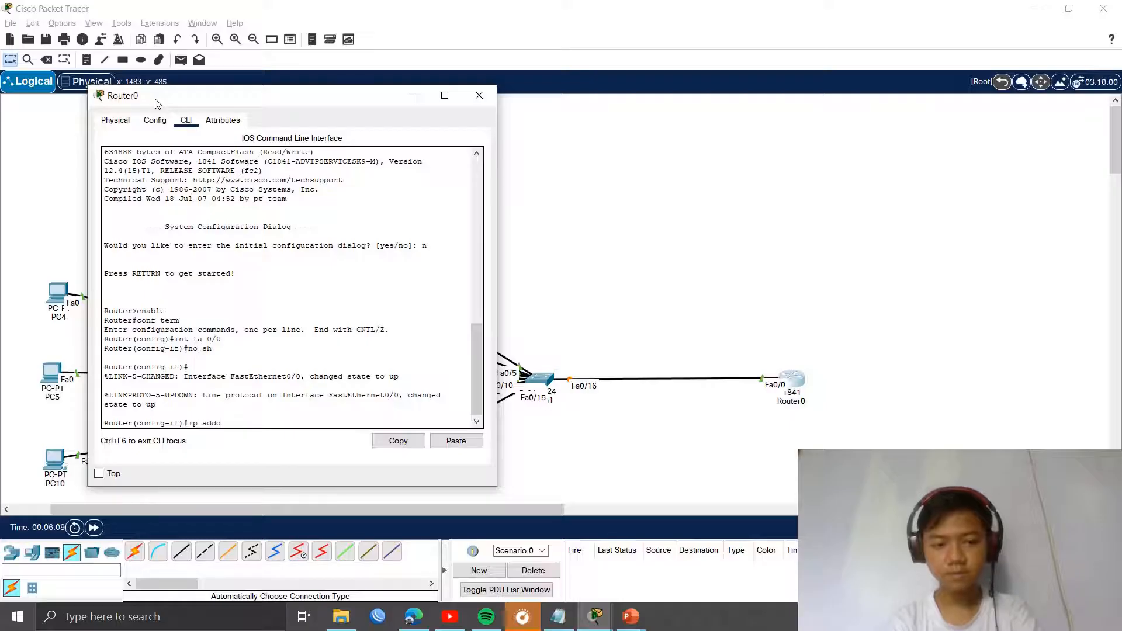
key(BackSpace)
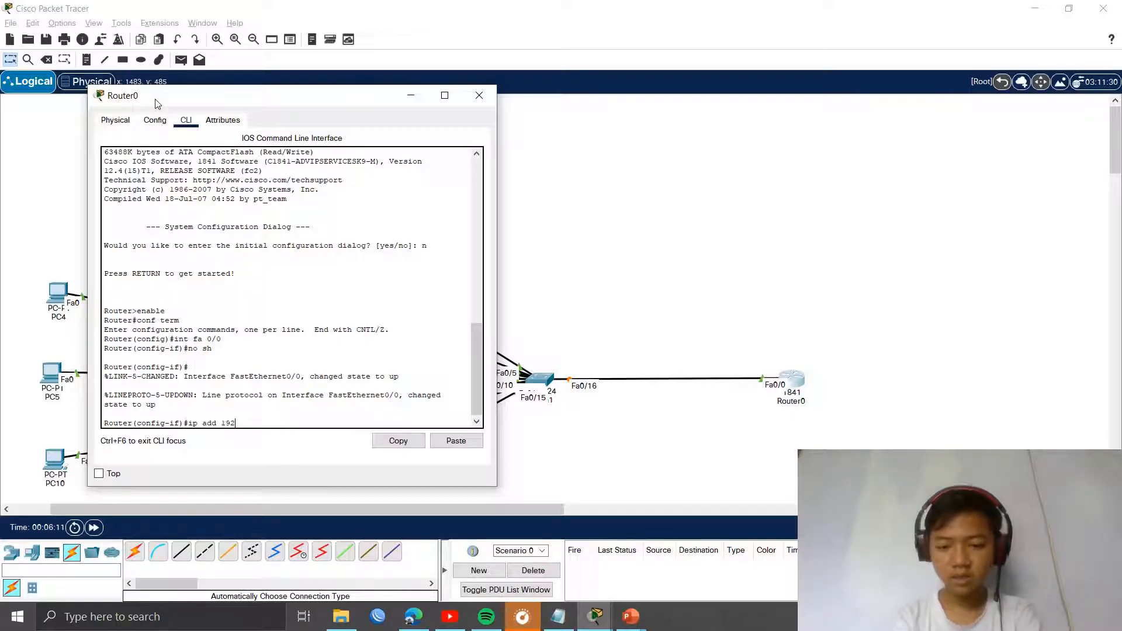
text(192.168.)
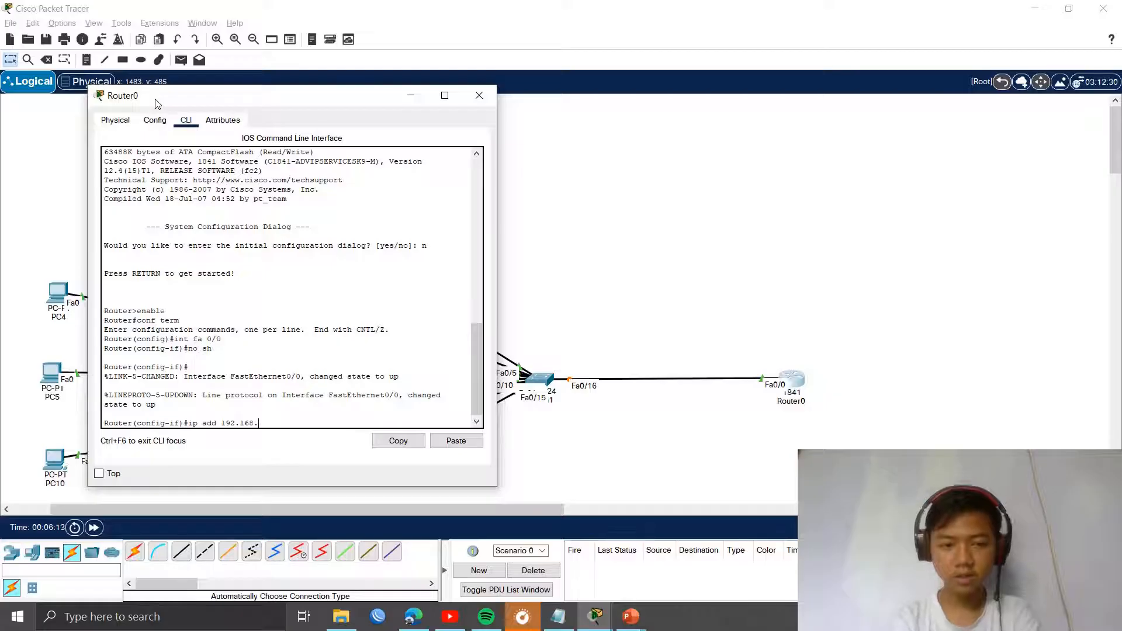
text(27)
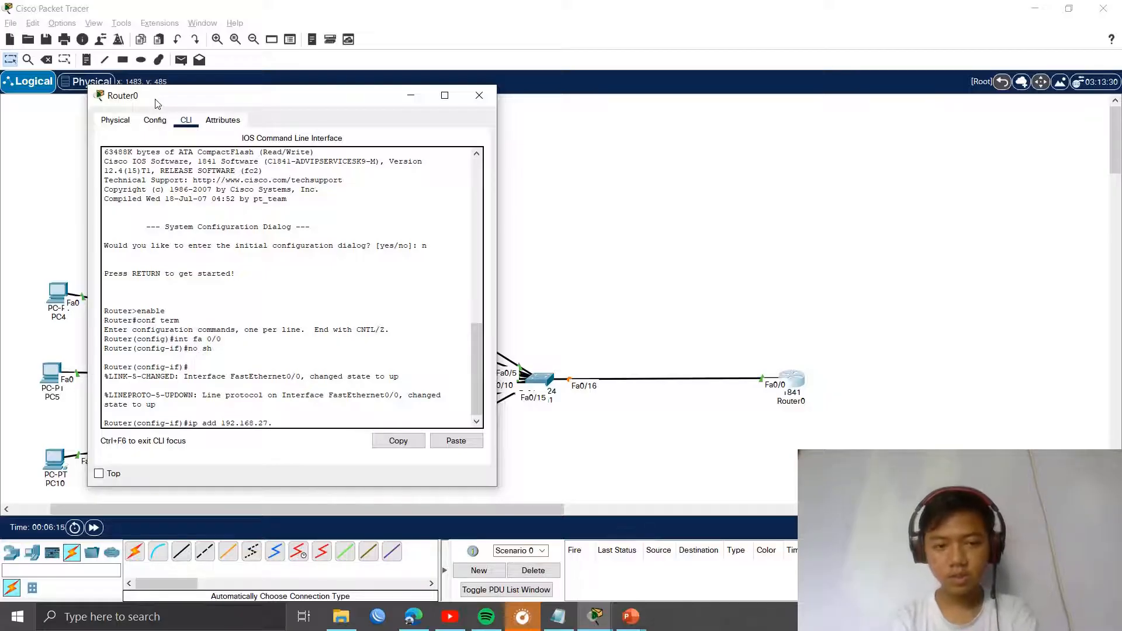
text(.1 2)
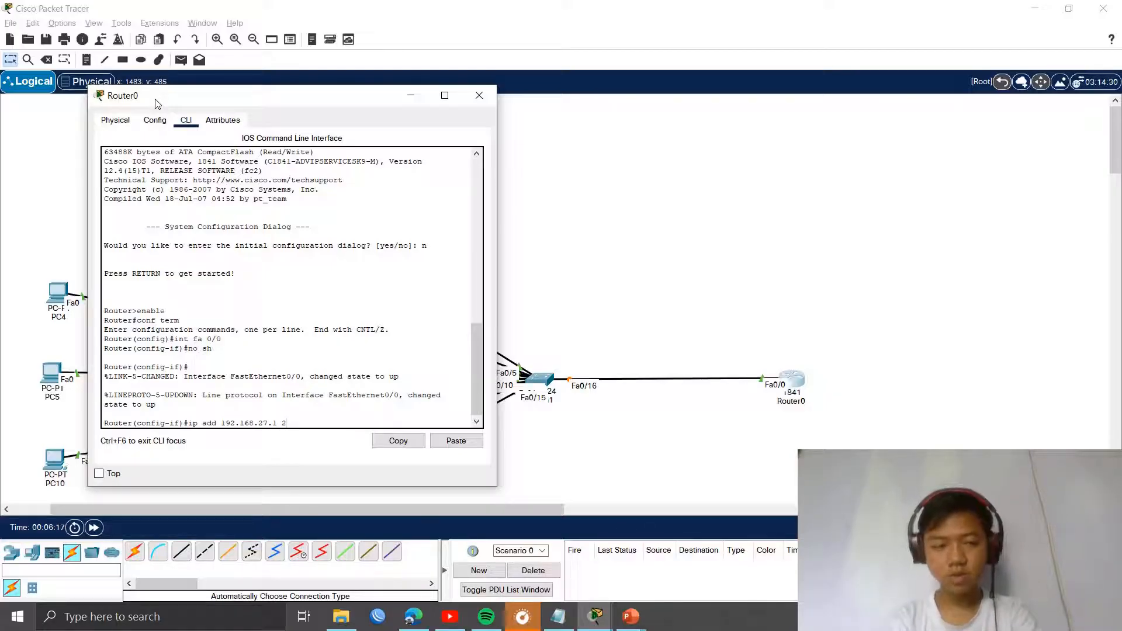
text(5.)
text(5)
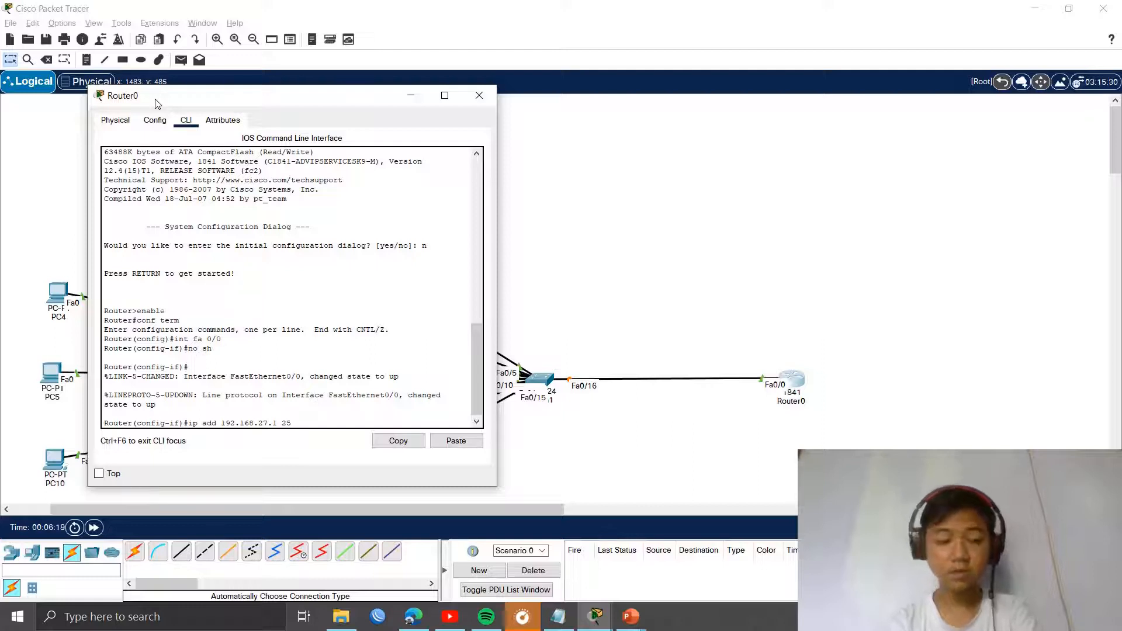
text(55.255.0)
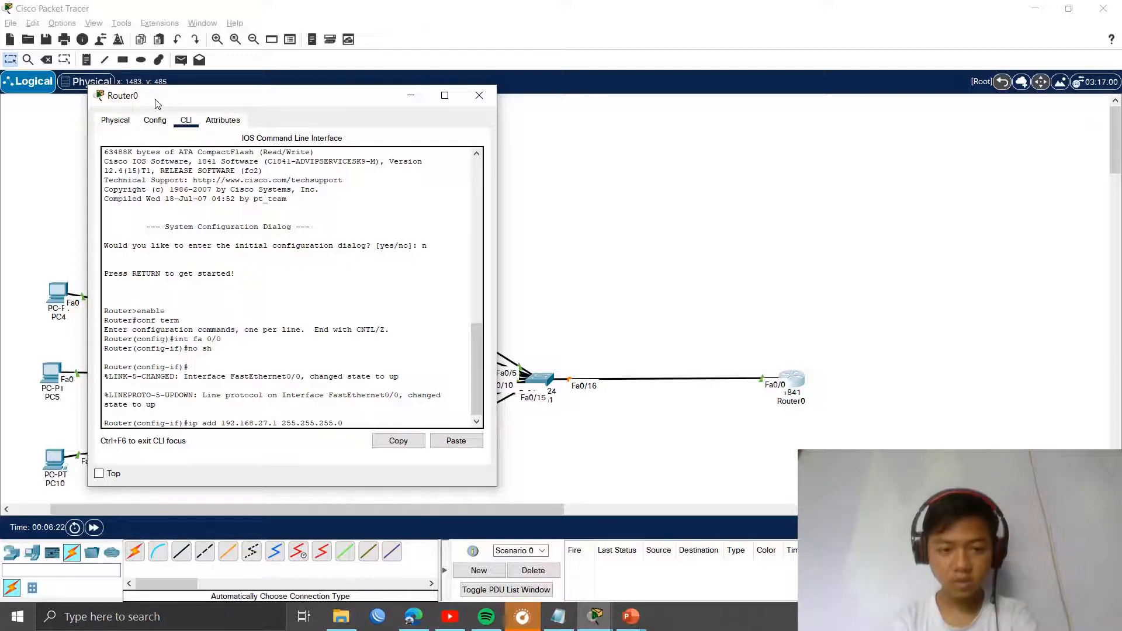
key(Return)
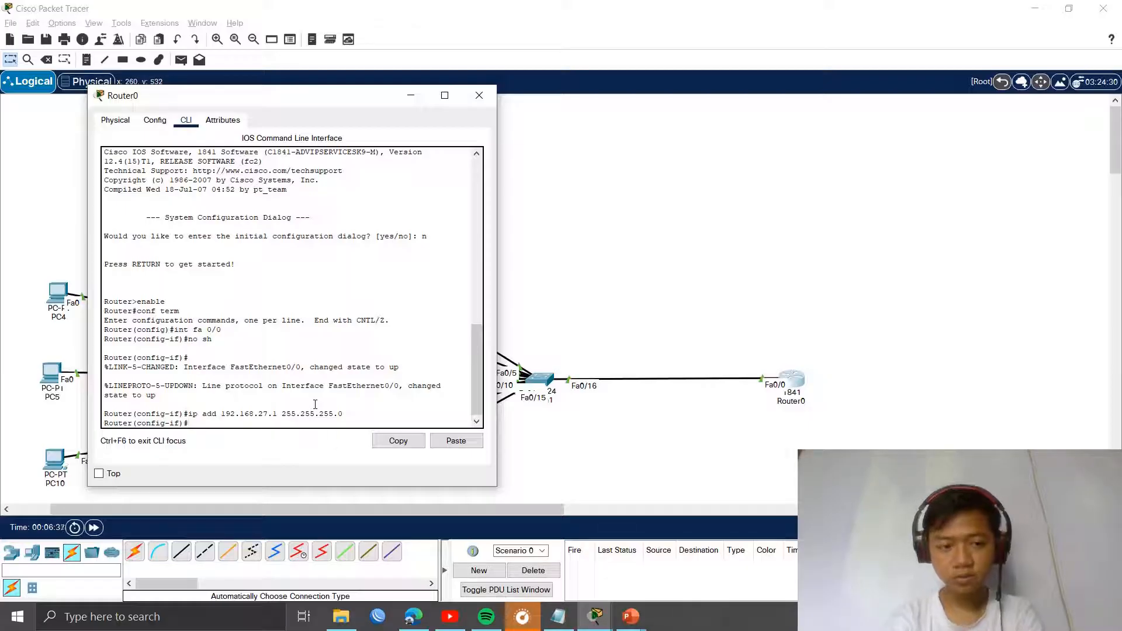
Step: Leave interface configuration and create a DHCP pool named Lab on Router0
text(xit)
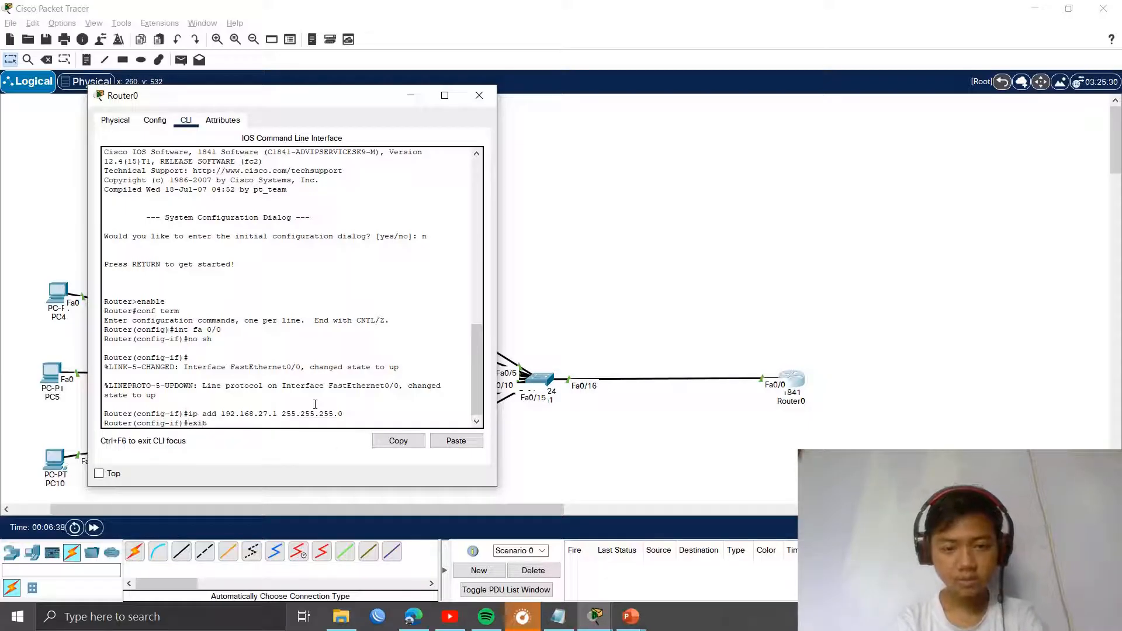
key(Return)
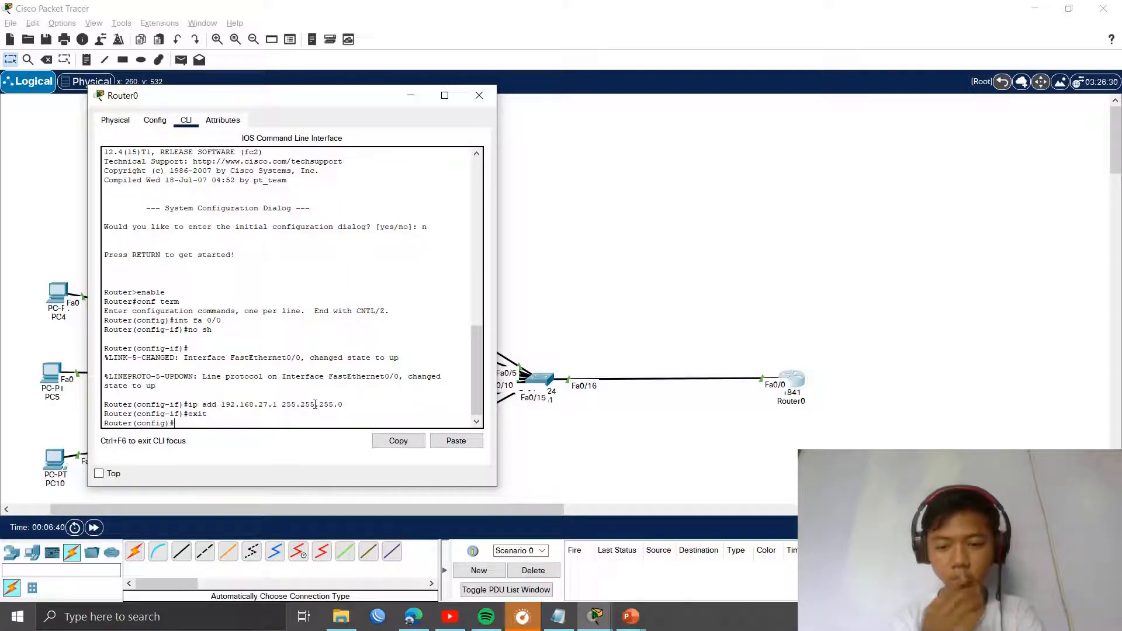
text(ip dh)
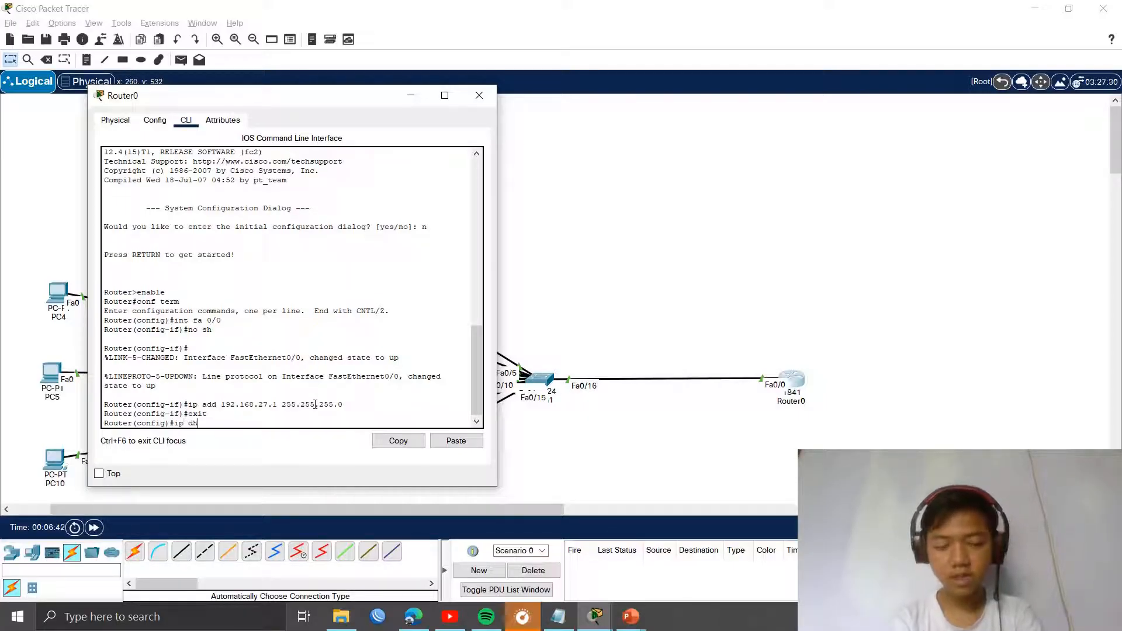
text(cp pool)
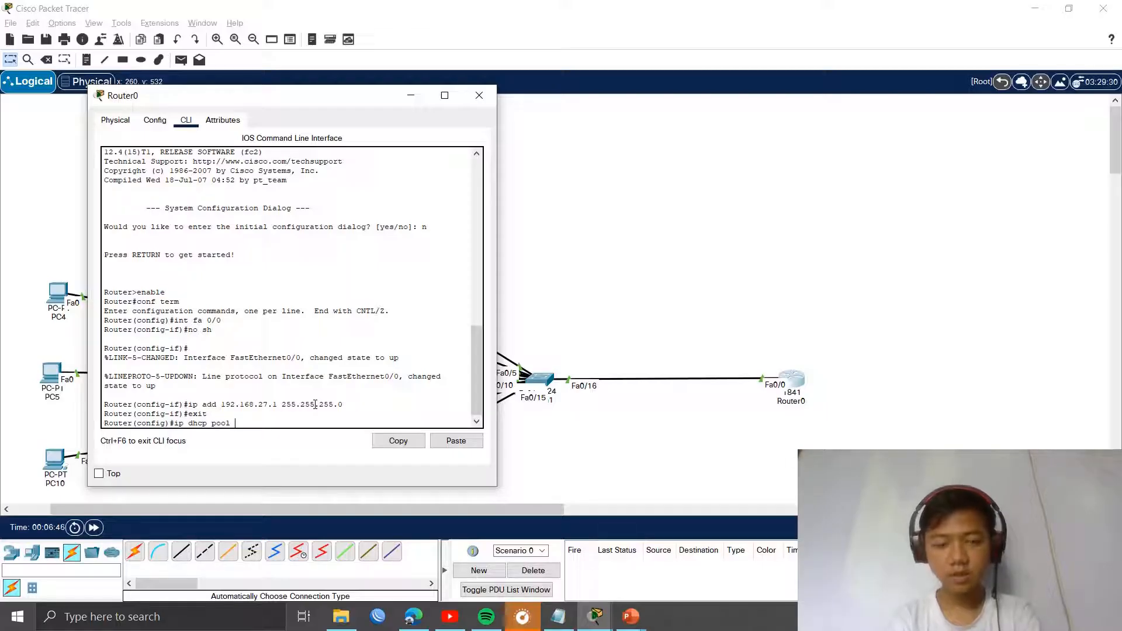
text( Lab)
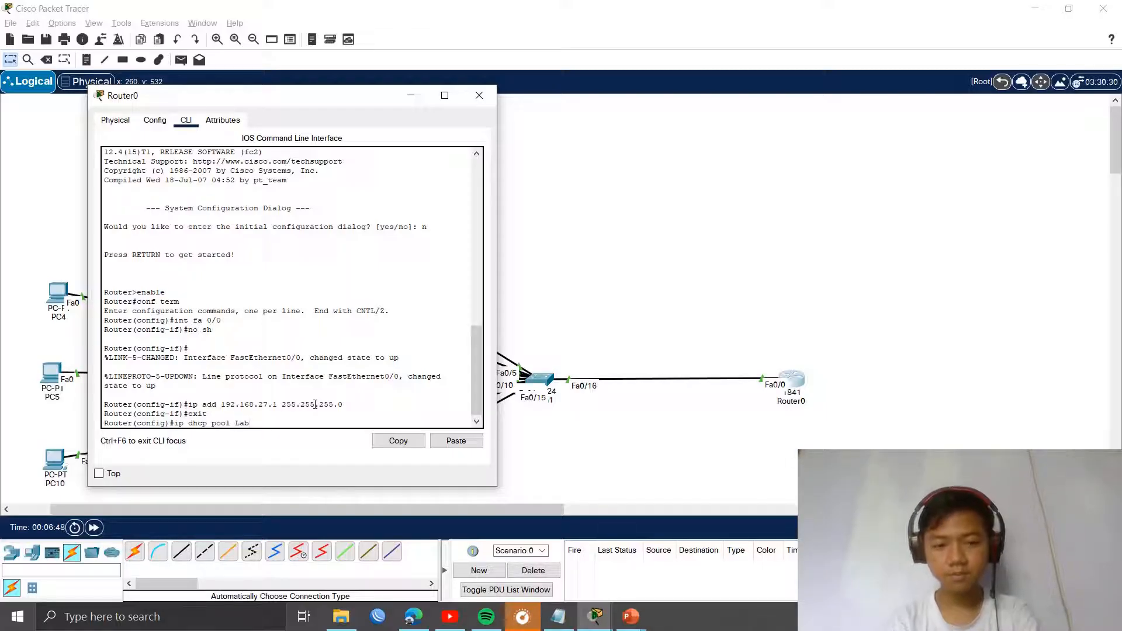
key(Return)
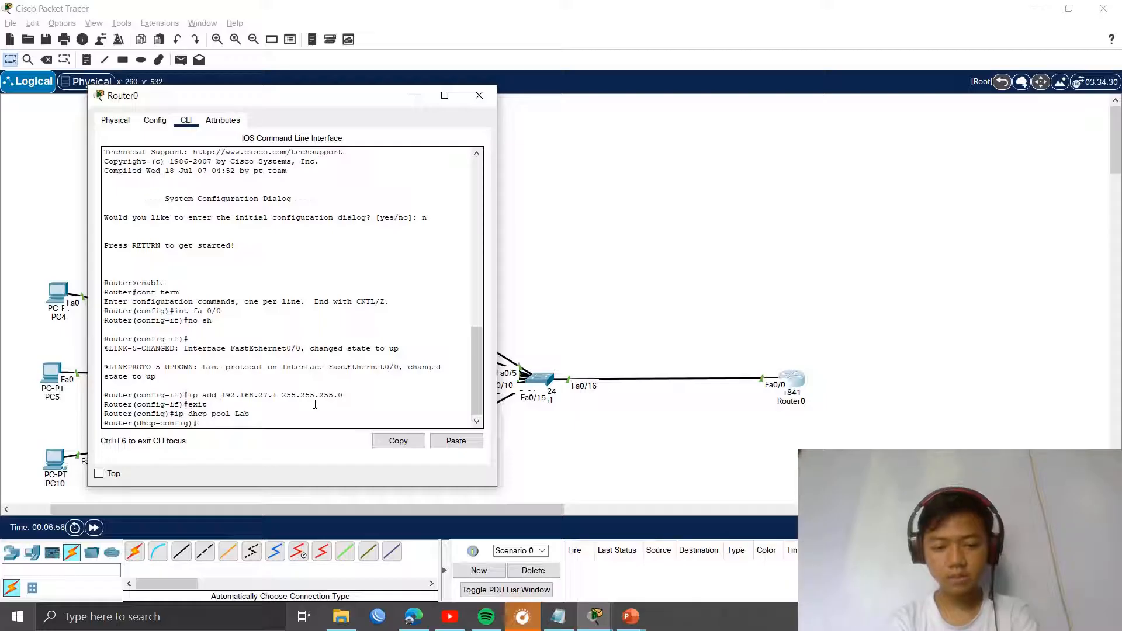
Step: Give pool Lab network 192.168.27.0 255.255.255.0 and default route 192.168.27.1, then exit
text(network 19)
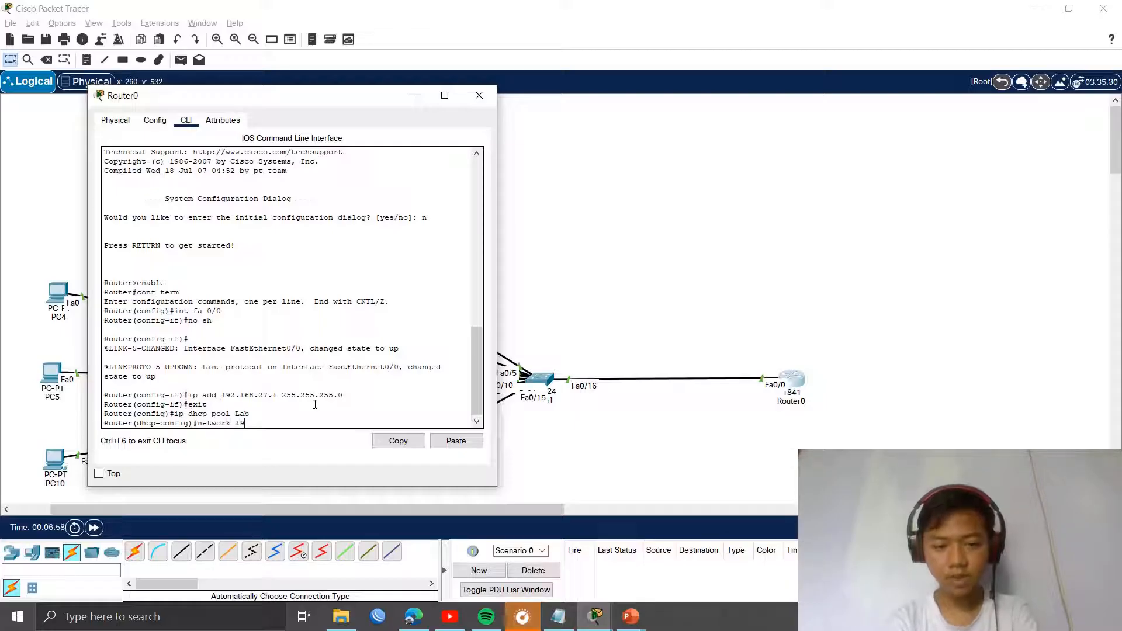
text(2.168.27)
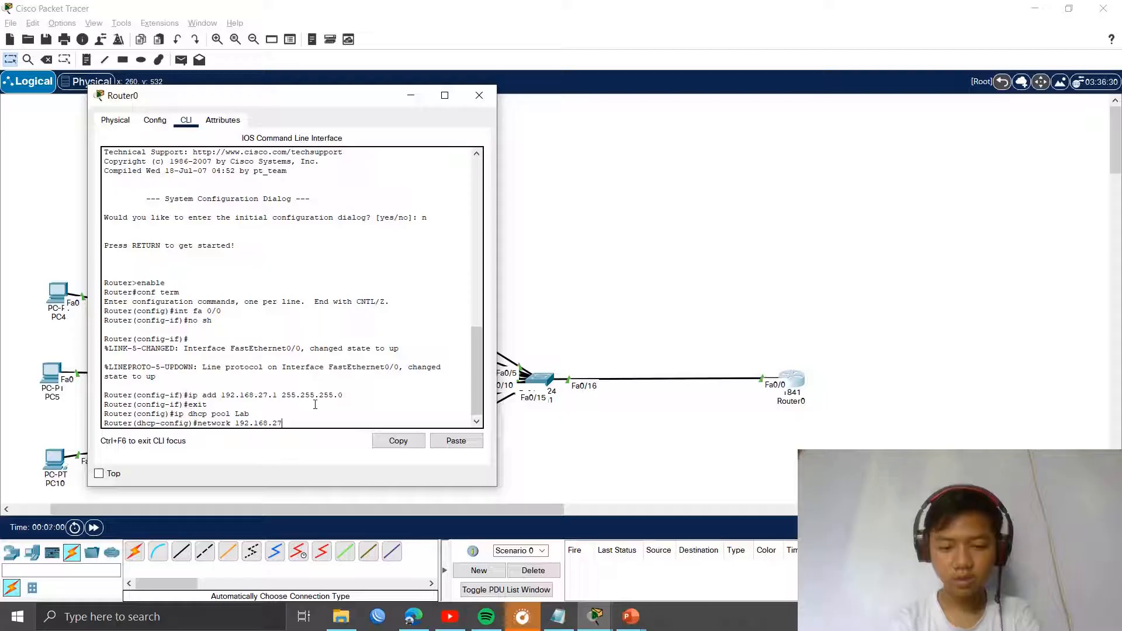
text(.0)
key(Return)
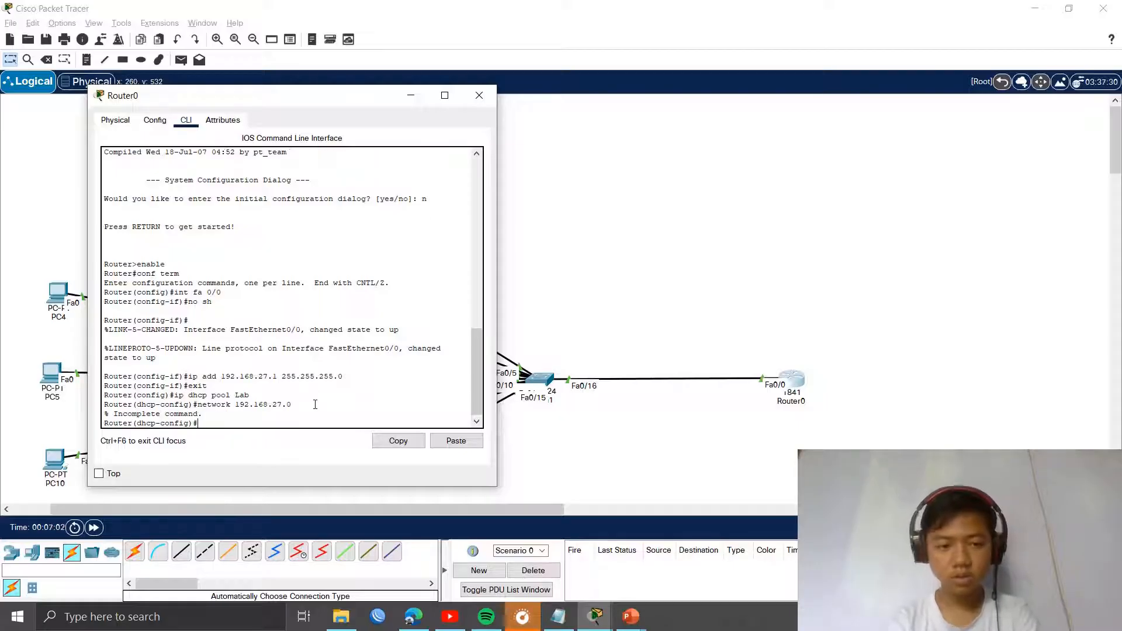
key(Up)
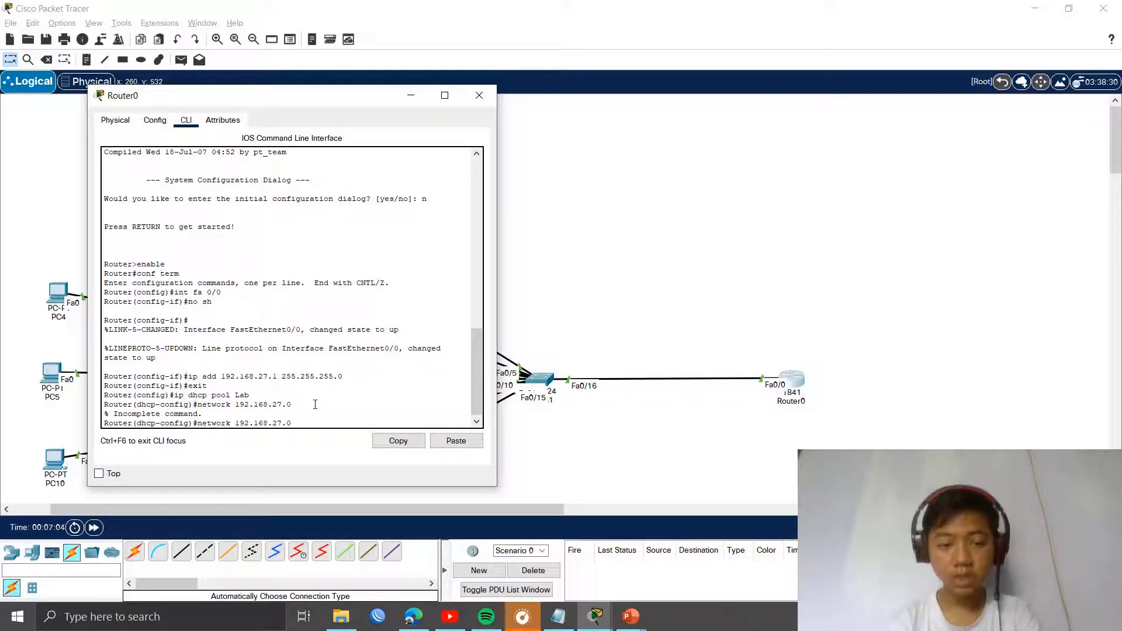
text(2)
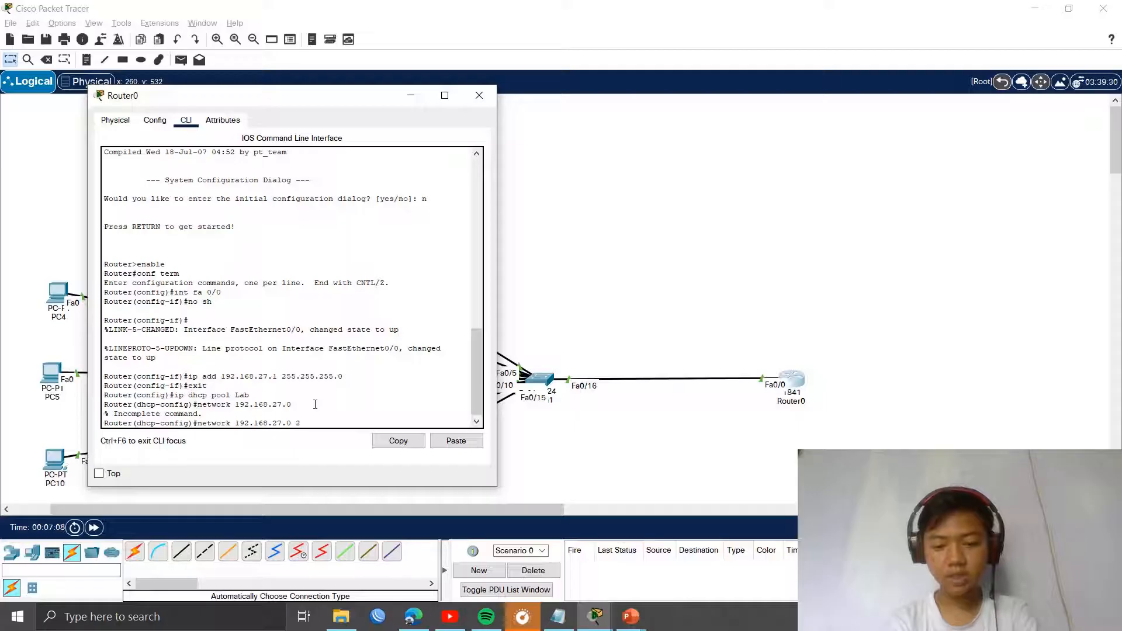
text(55.255.255.0)
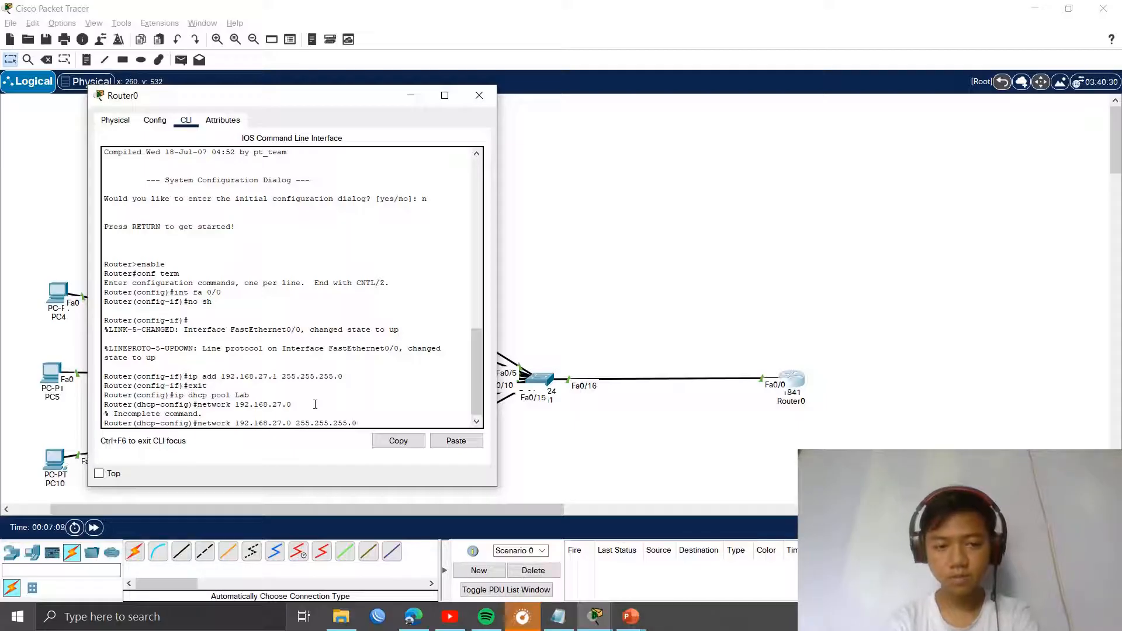
key(BackSpace)
key(Return)
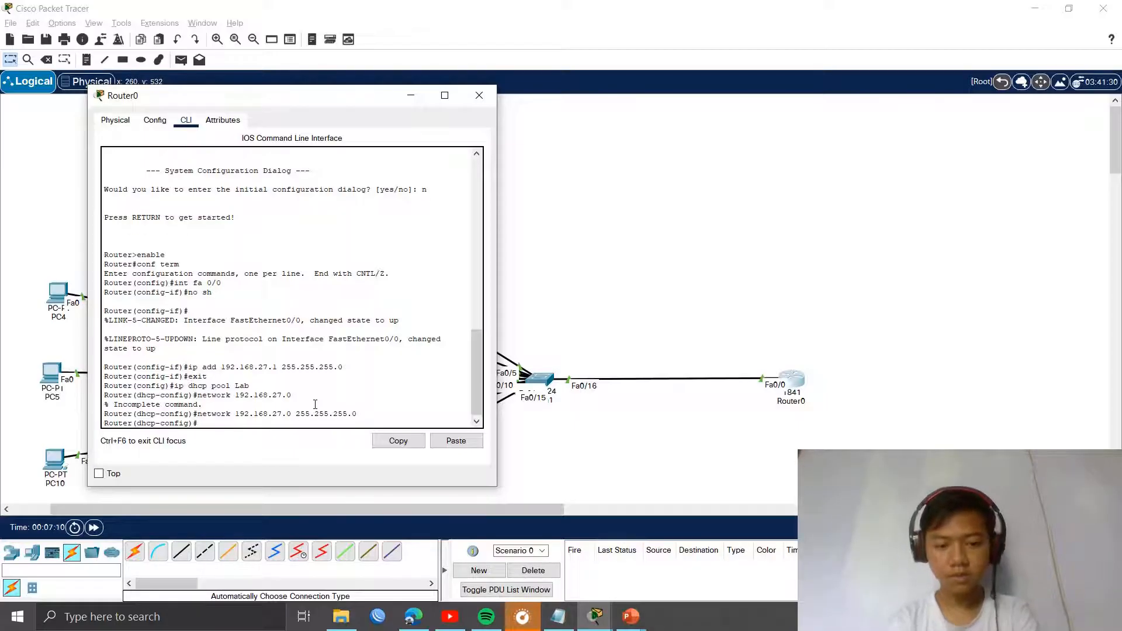
text(default-)
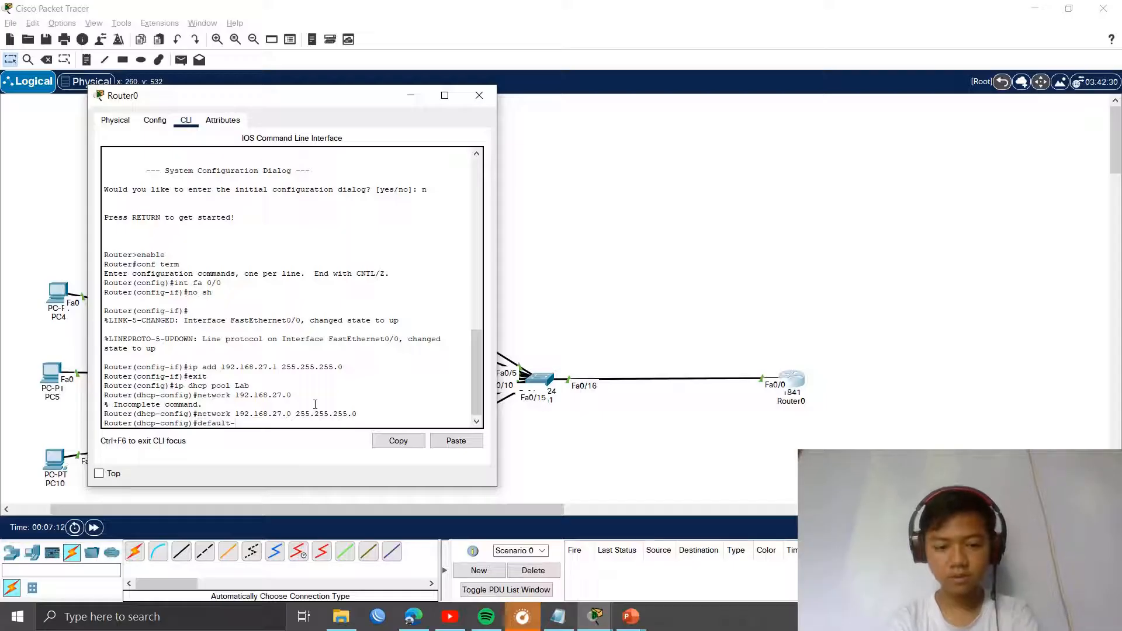
text(route)
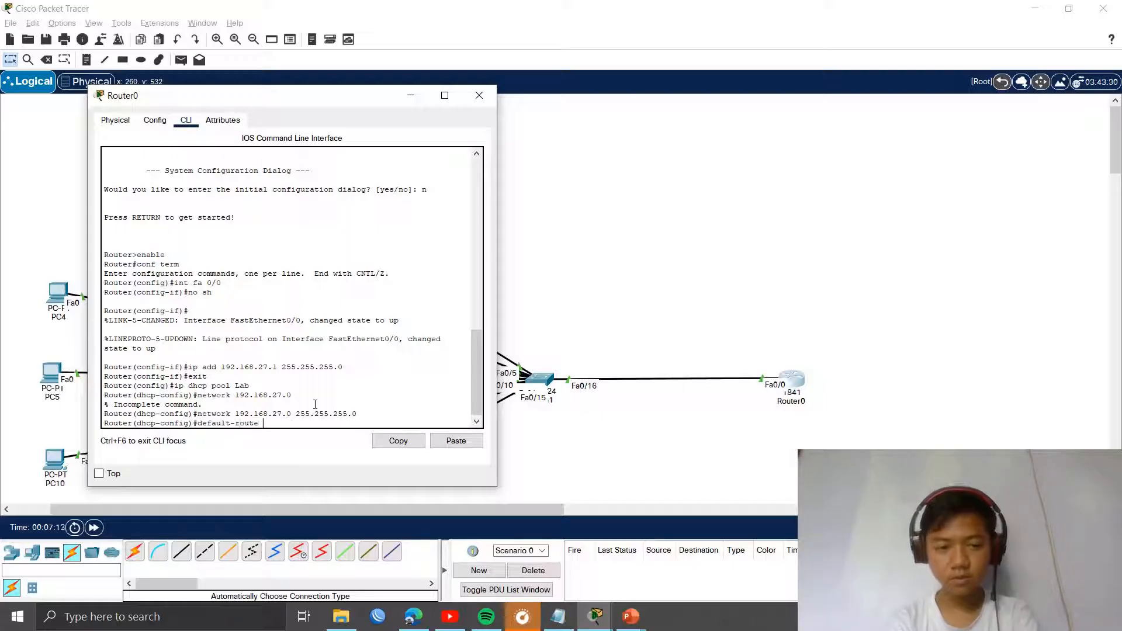
text( 192.168.)
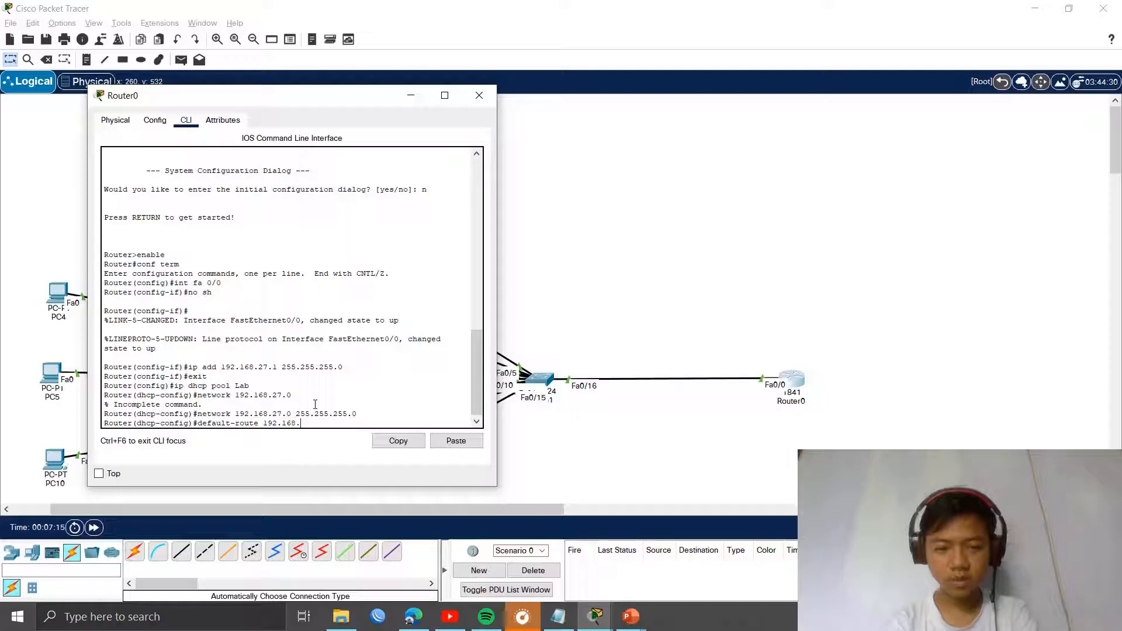
text(27.1)
key(Return)
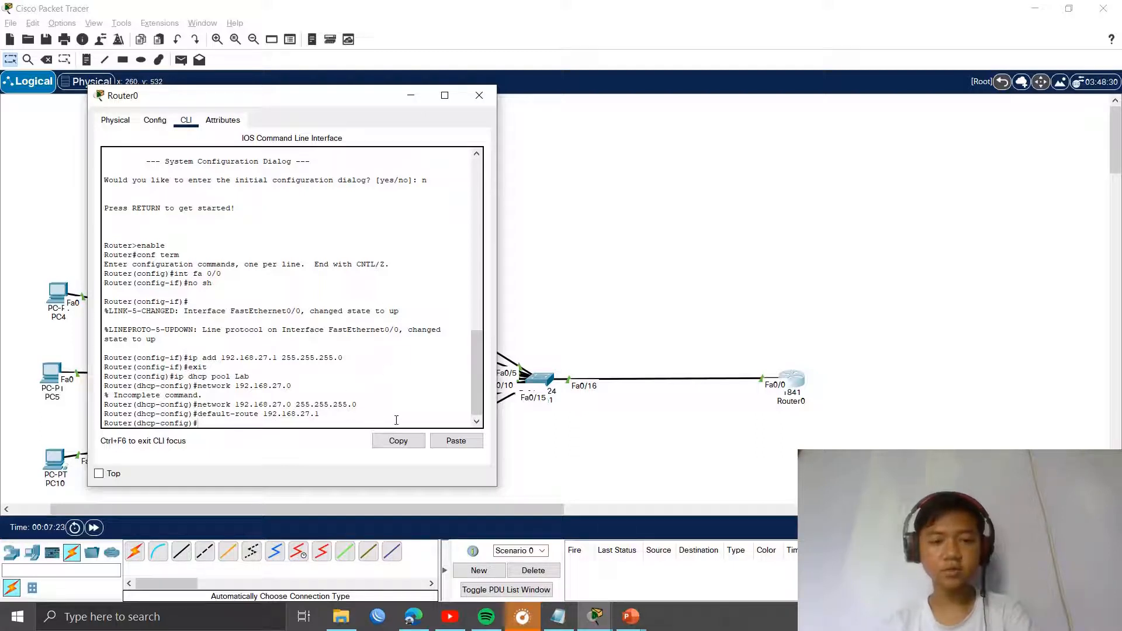
text(xit)
key(Return)
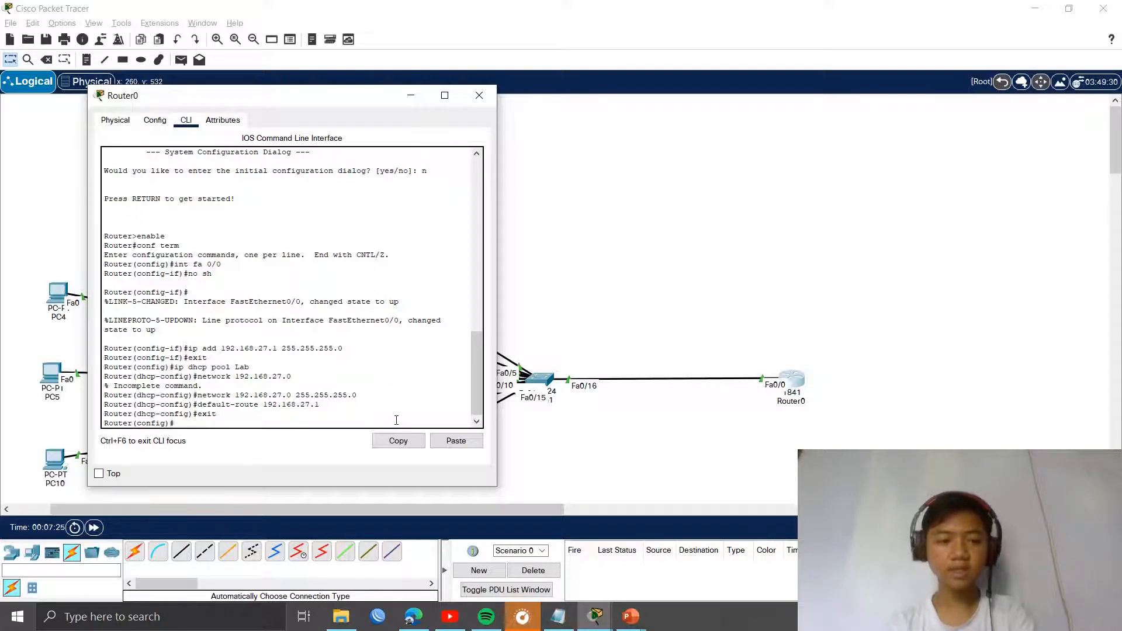
Step: Switch PC4 and PC0 to obtain their IP addresses by DHCP
click(578, 310)
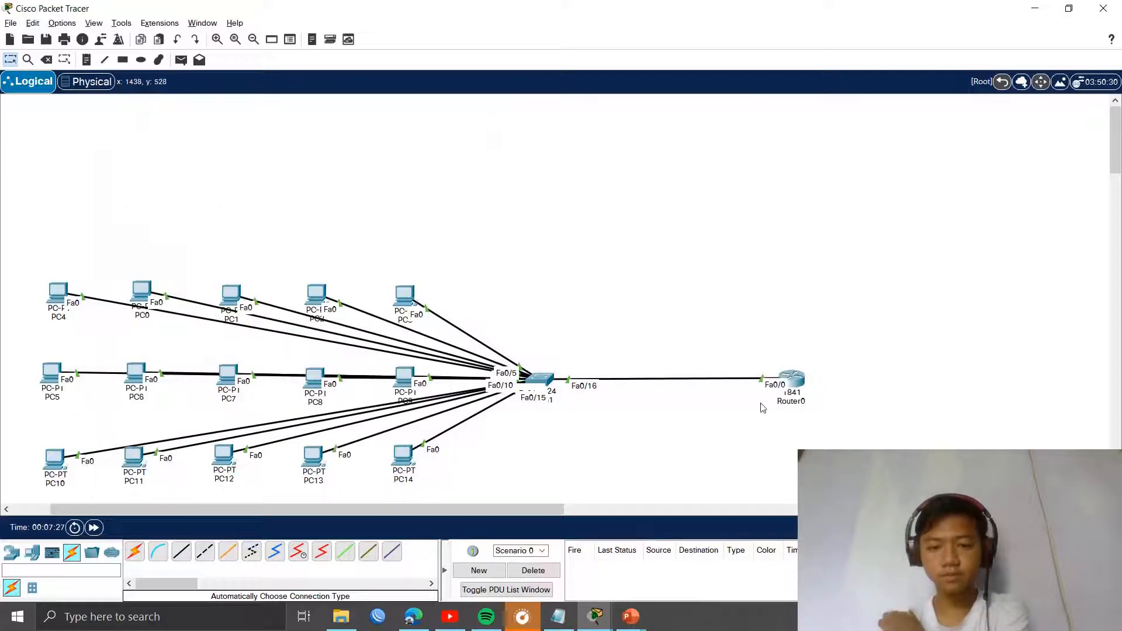
drag(792, 391, 799, 393)
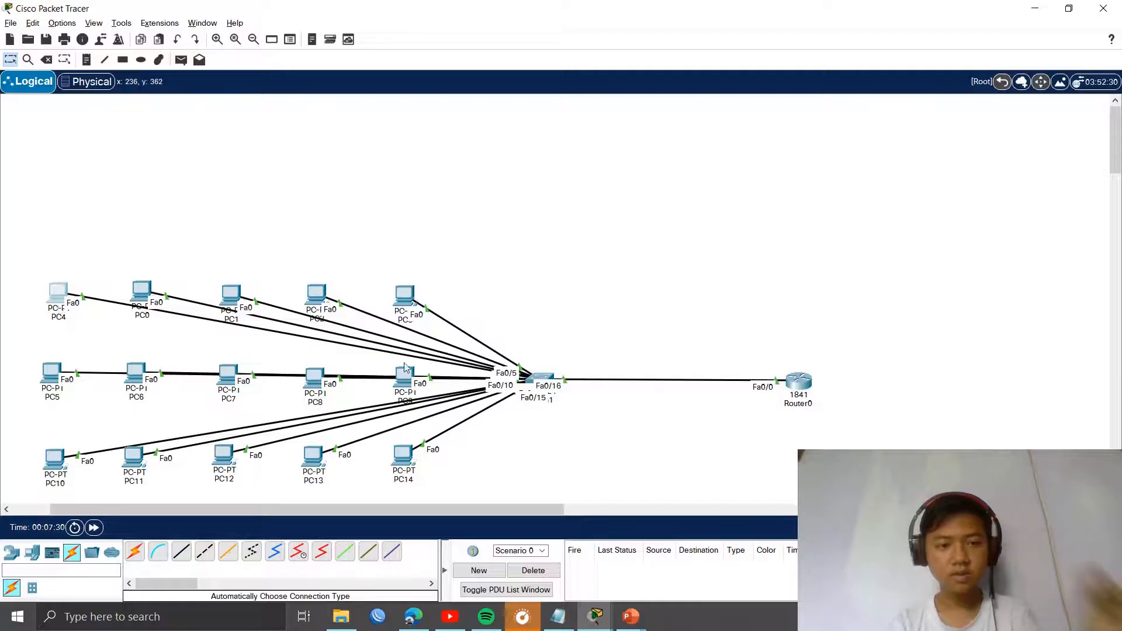
click(472, 125)
click(478, 170)
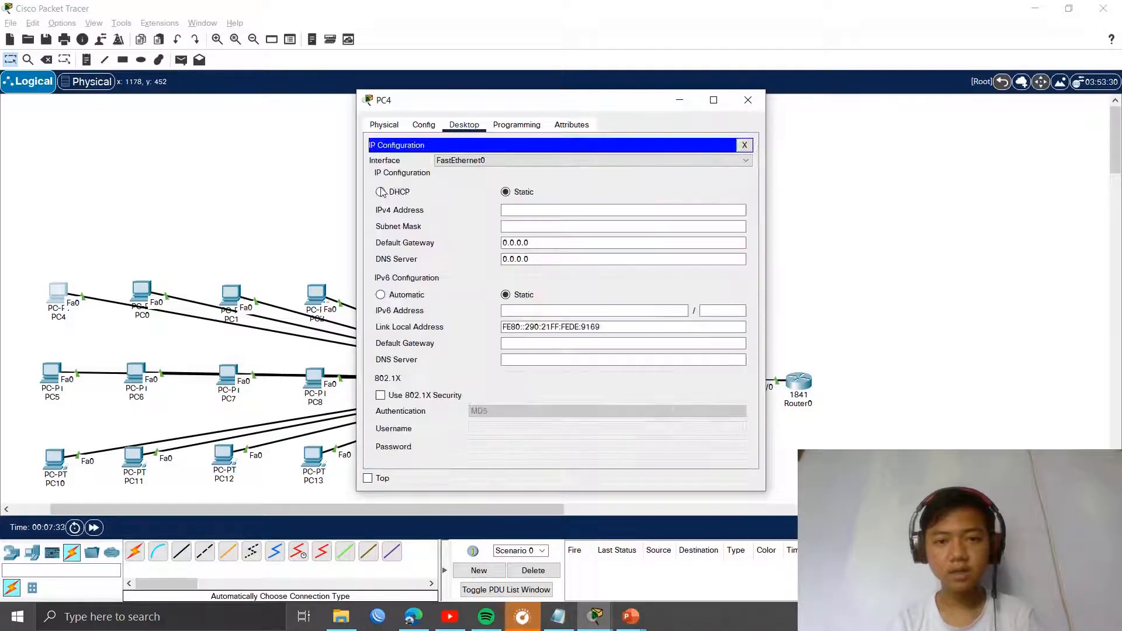
click(409, 193)
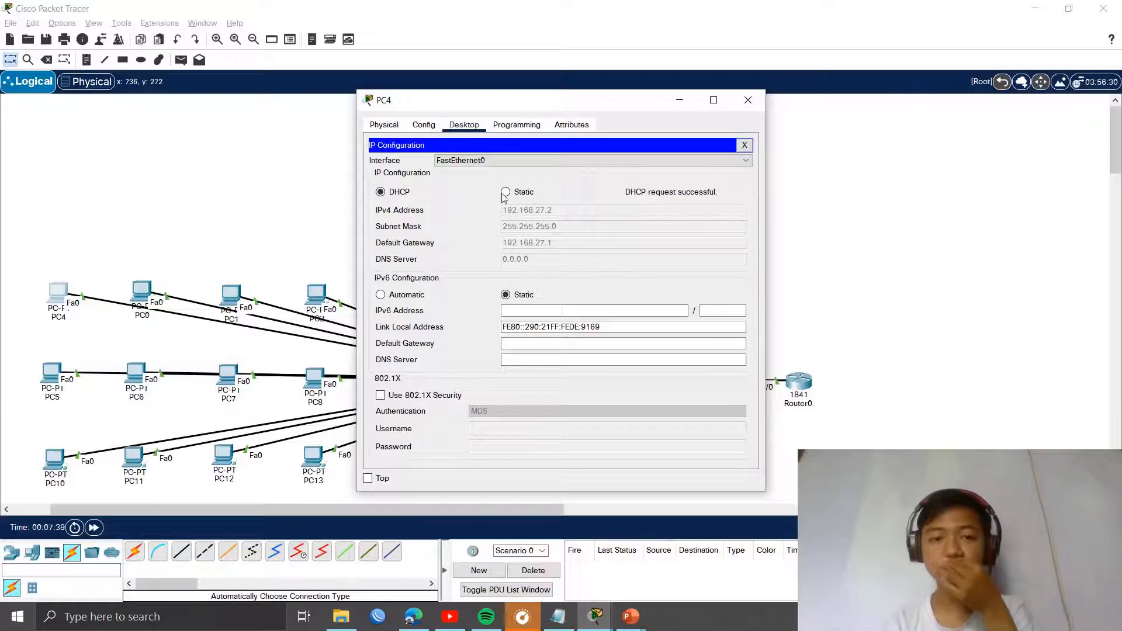
click(752, 103)
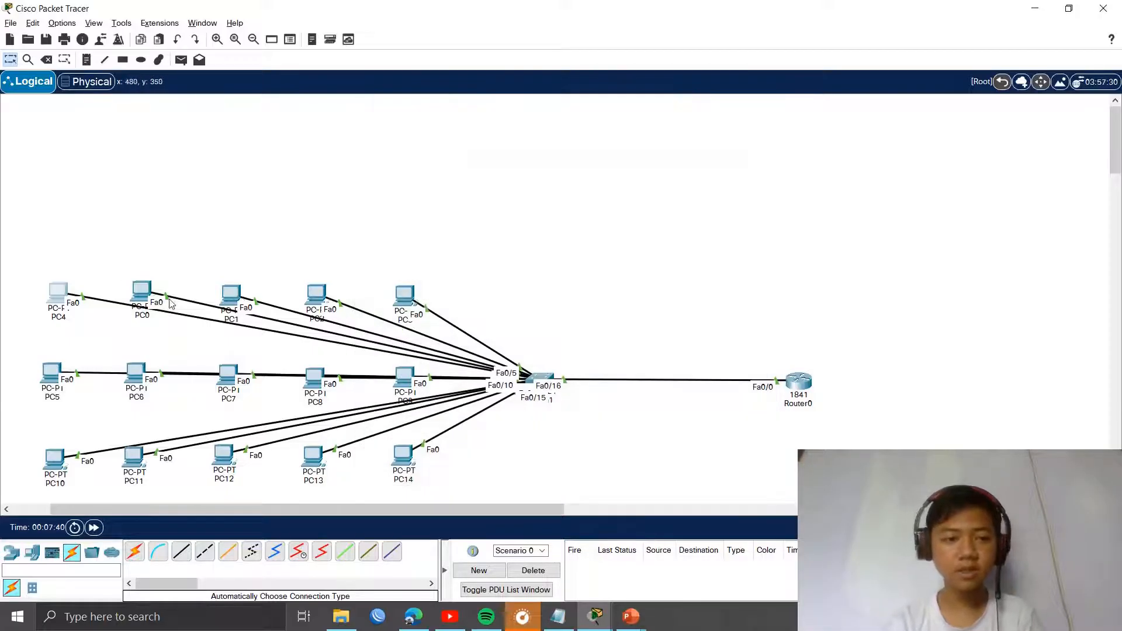
click(142, 292)
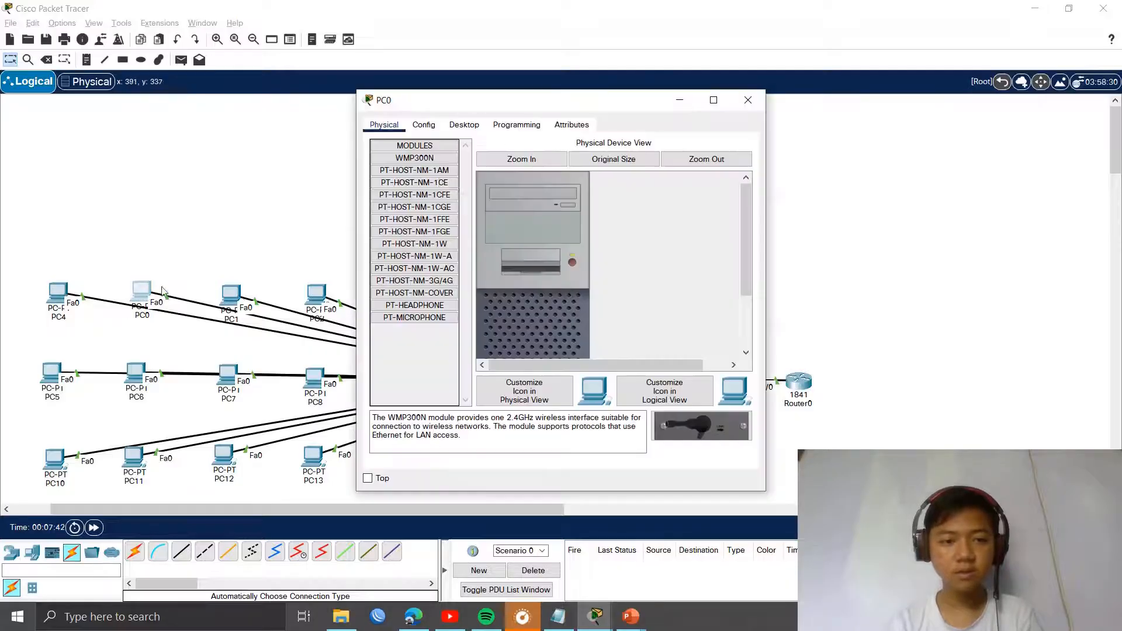
click(464, 124)
click(397, 186)
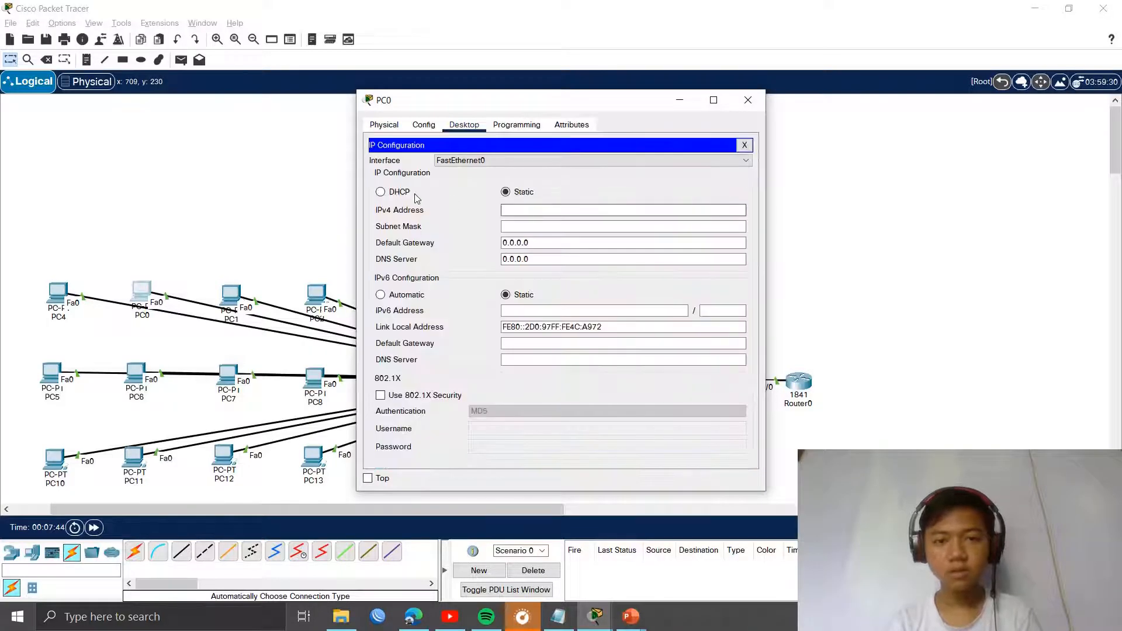
click(414, 193)
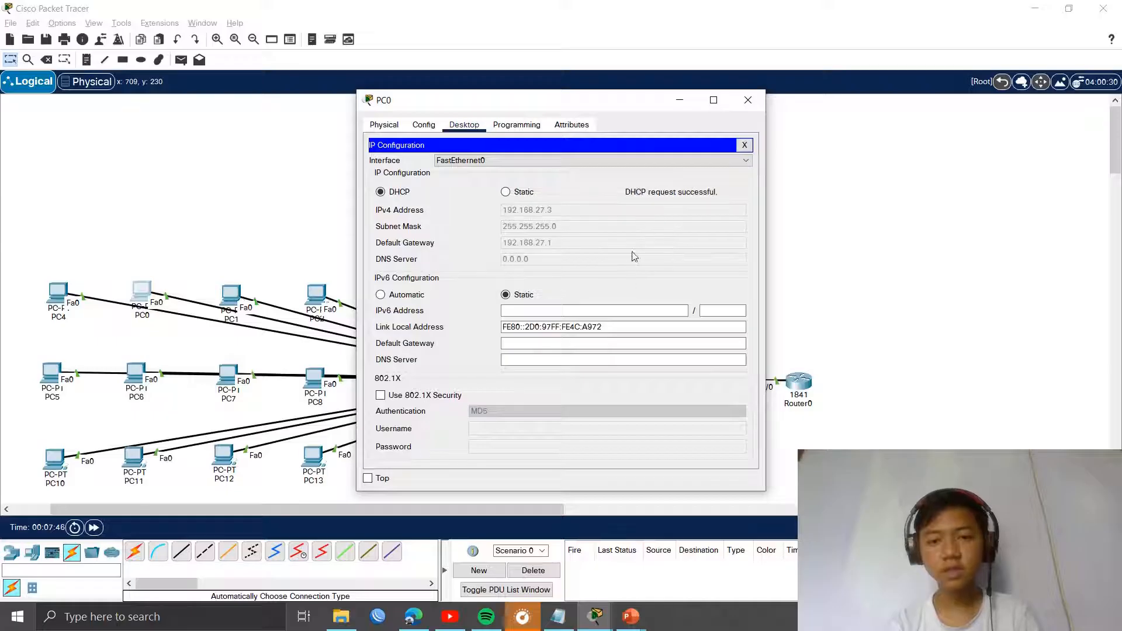
click(744, 145)
click(748, 100)
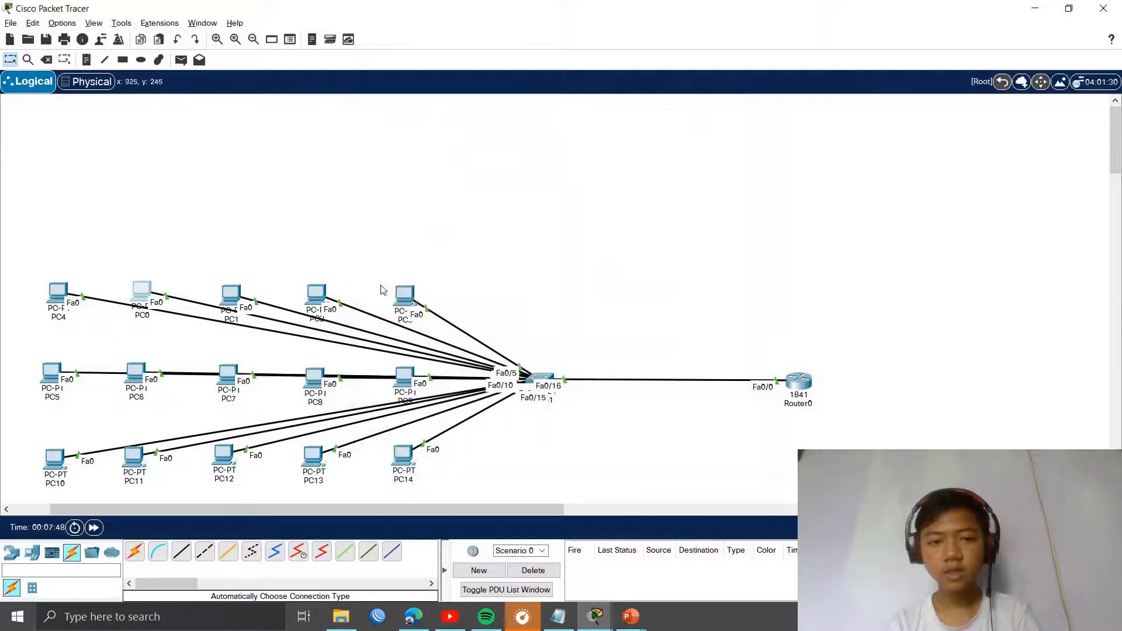
Step: Switch PC1 and PC2 to obtain their IP addresses by DHCP
click(231, 294)
click(352, 156)
click(229, 294)
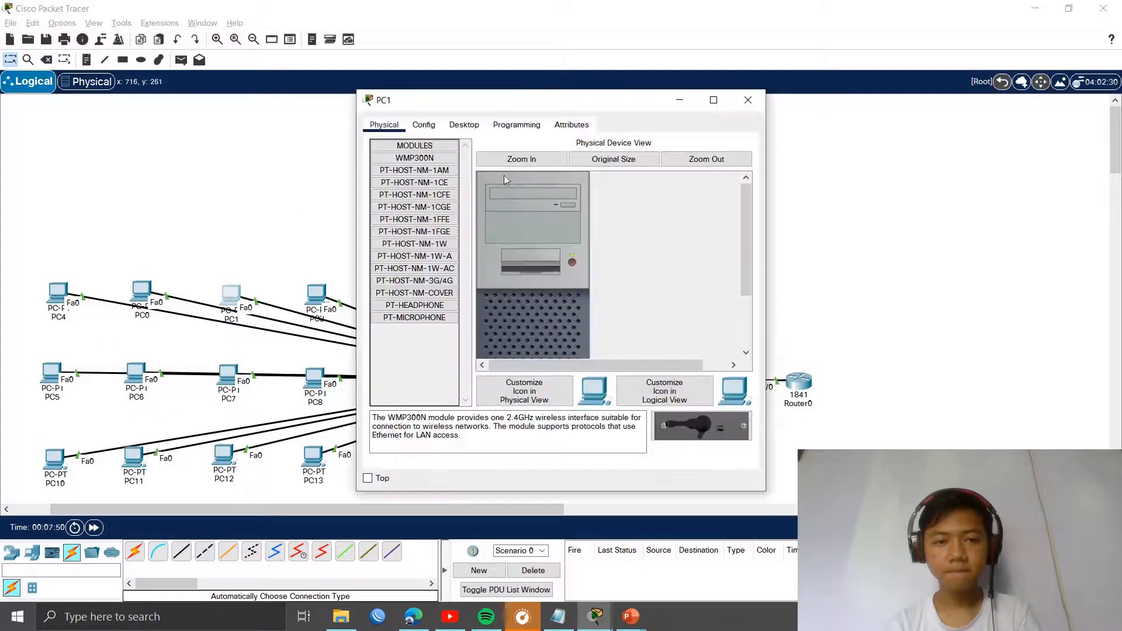
click(464, 125)
click(432, 186)
click(381, 191)
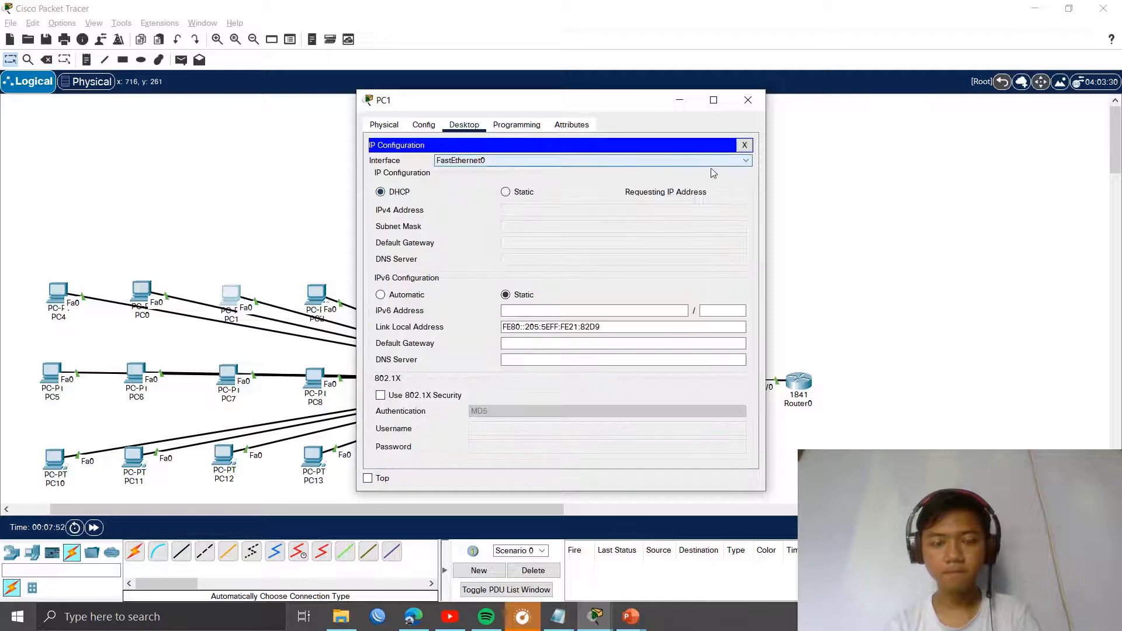
click(750, 99)
click(317, 294)
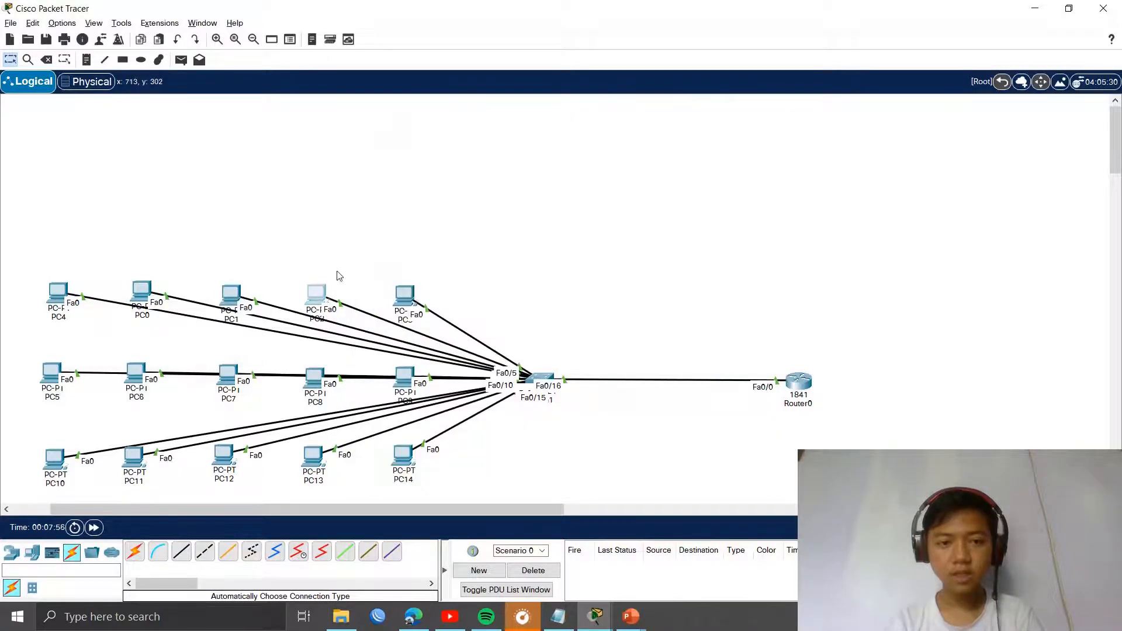
click(454, 127)
click(412, 173)
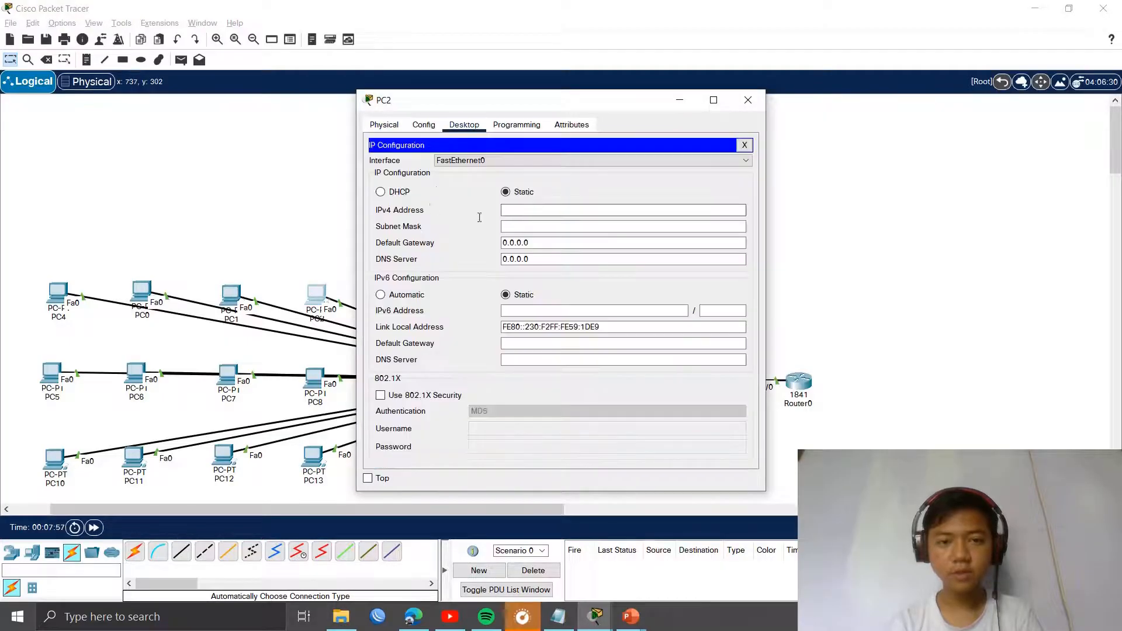
click(381, 192)
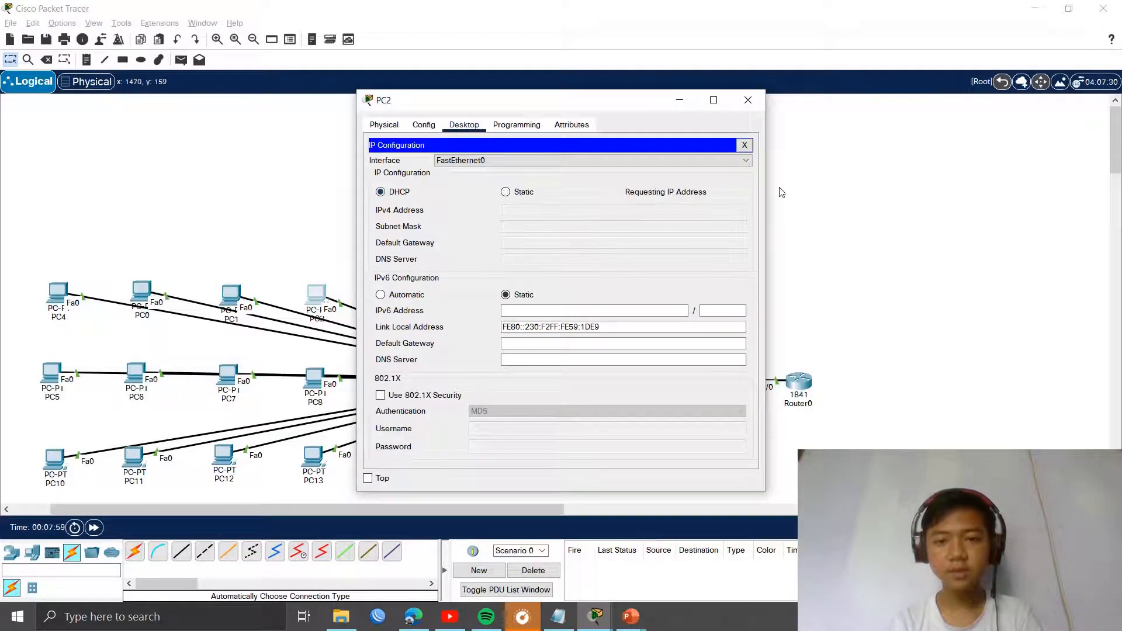
click(748, 100)
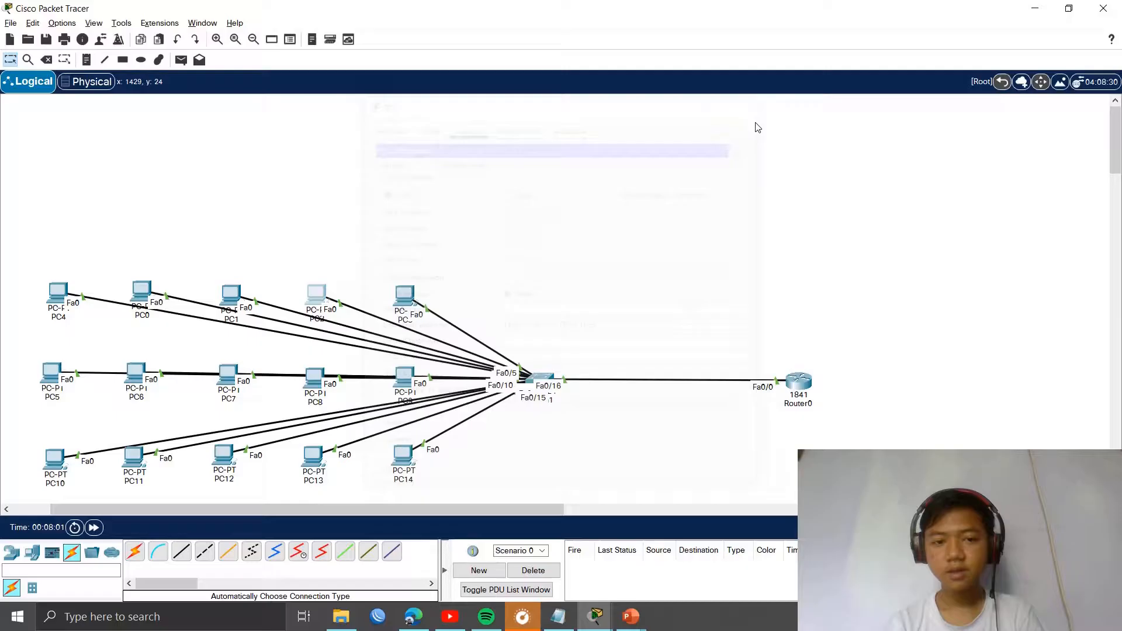
Step: Set PC3 to DHCP and confirm it receives 192.168.27.6 with gateway 192.168.27.1
click(404, 304)
click(464, 124)
click(403, 169)
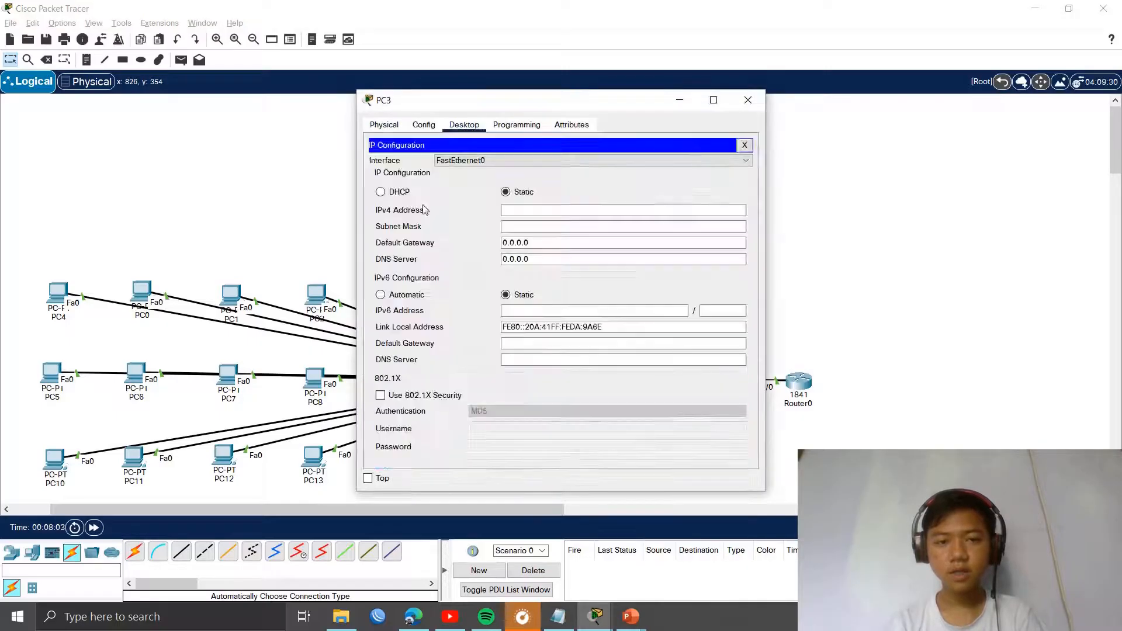
click(383, 193)
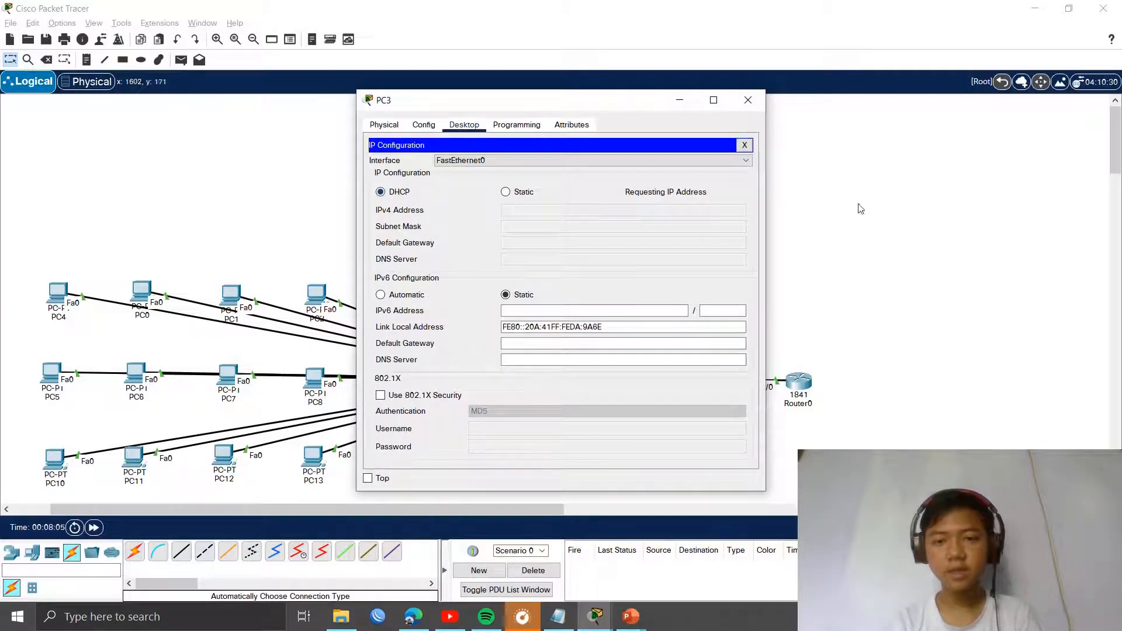
click(752, 106)
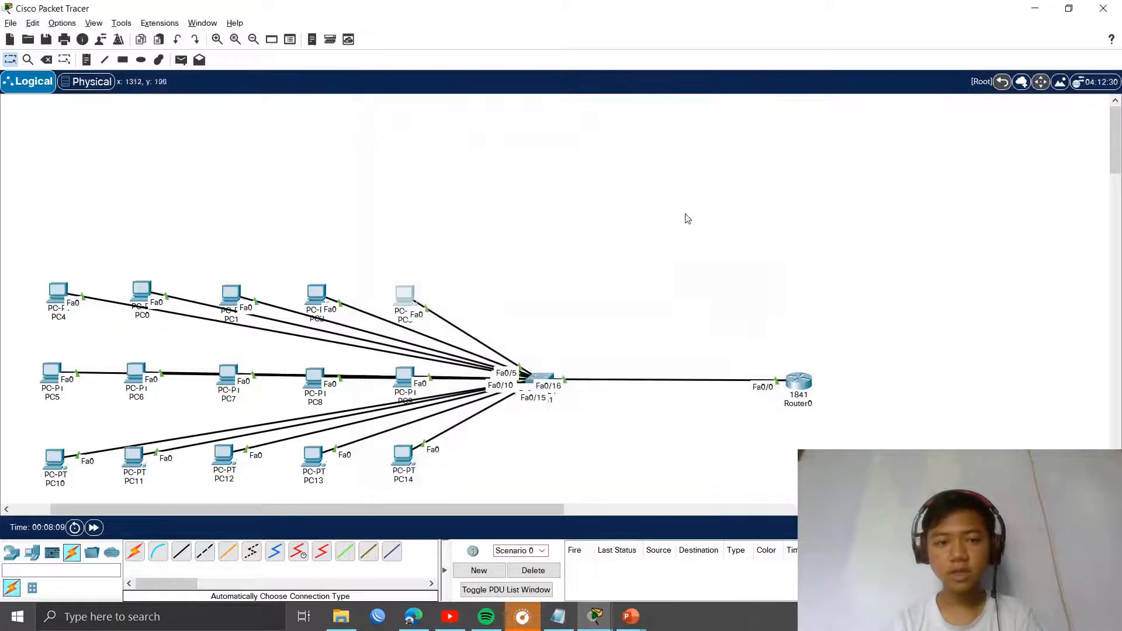
click(49, 380)
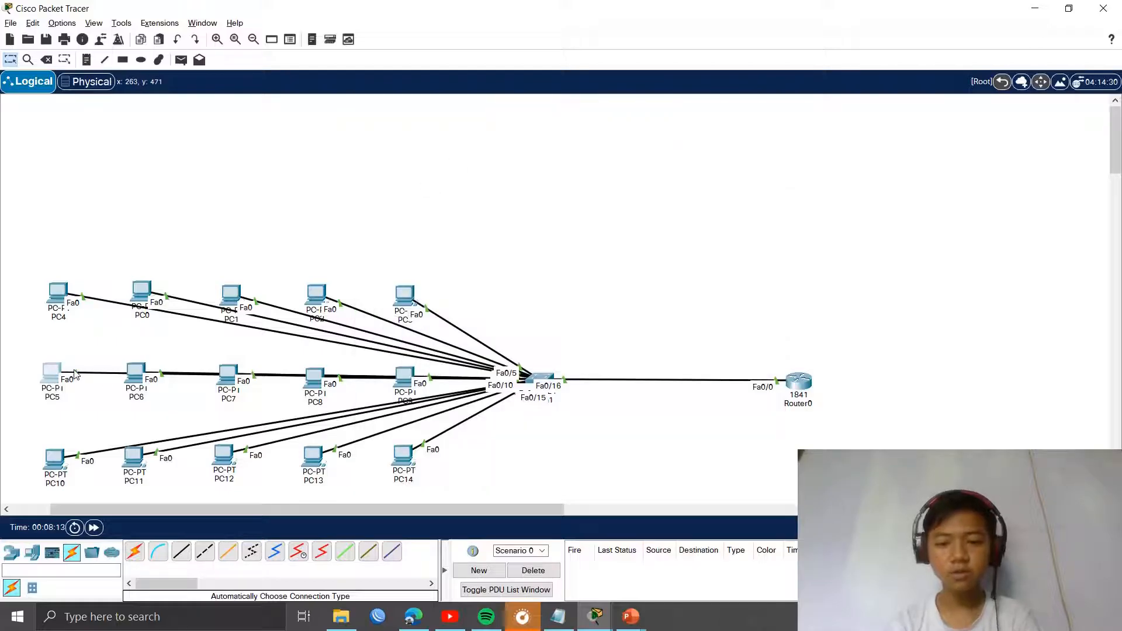
Step: Set PC14 to DHCP so it receives 192.168.27.16
click(399, 448)
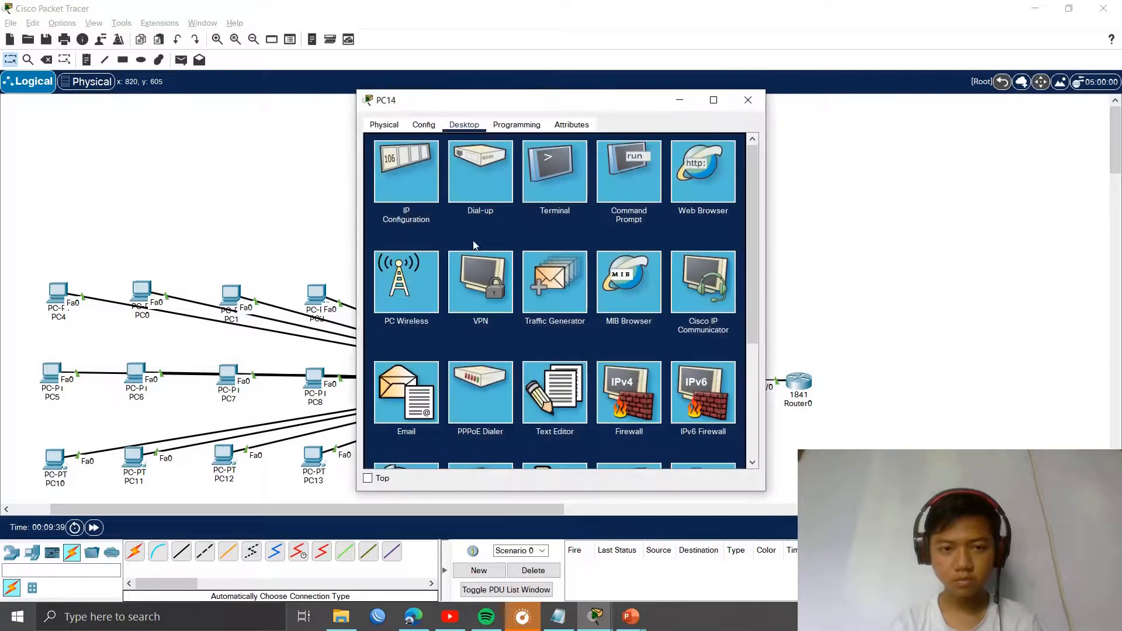
click(399, 187)
click(402, 194)
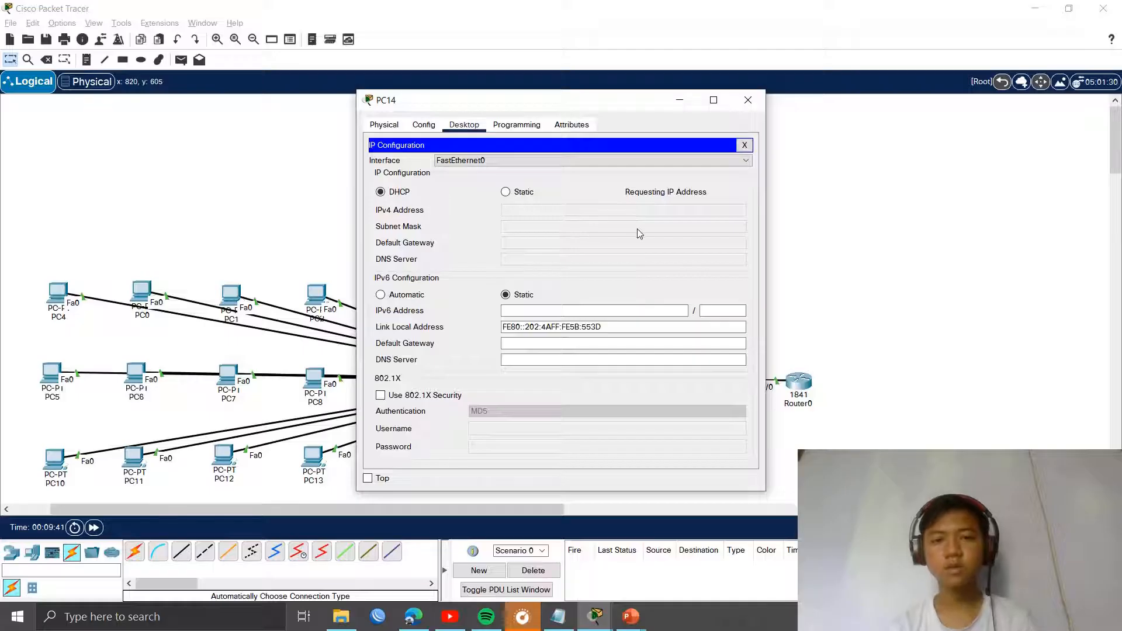
click(745, 145)
click(748, 98)
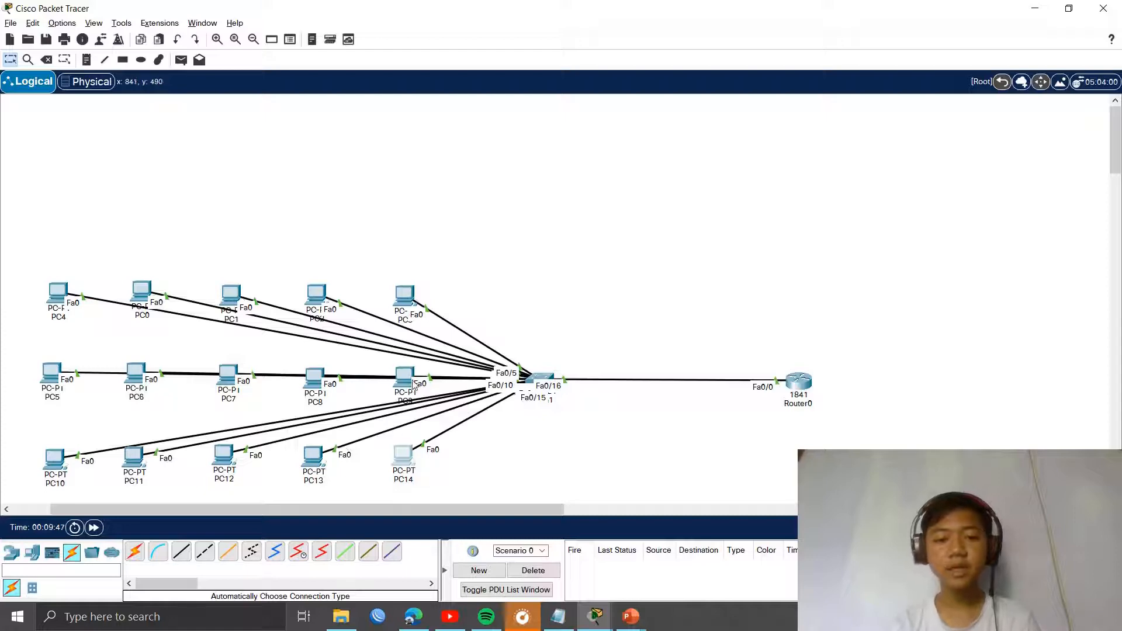
Step: Check PC12 and PC4 use DHCP, with PC4 showing 192.168.27.2 and gateway 192.168.27.1
click(217, 463)
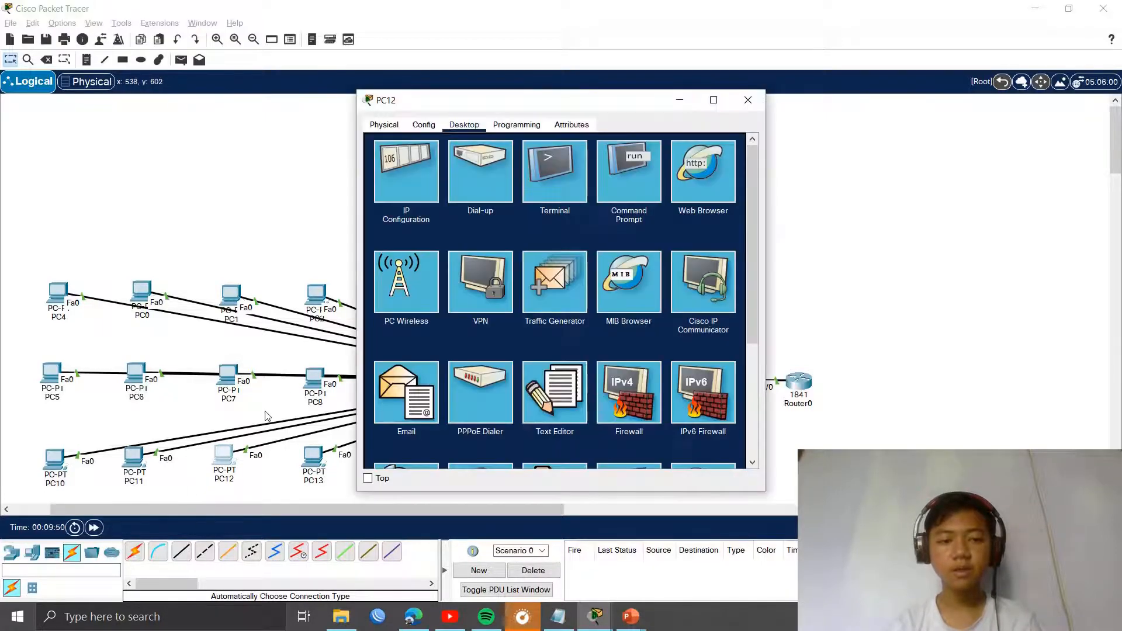
click(388, 195)
click(748, 100)
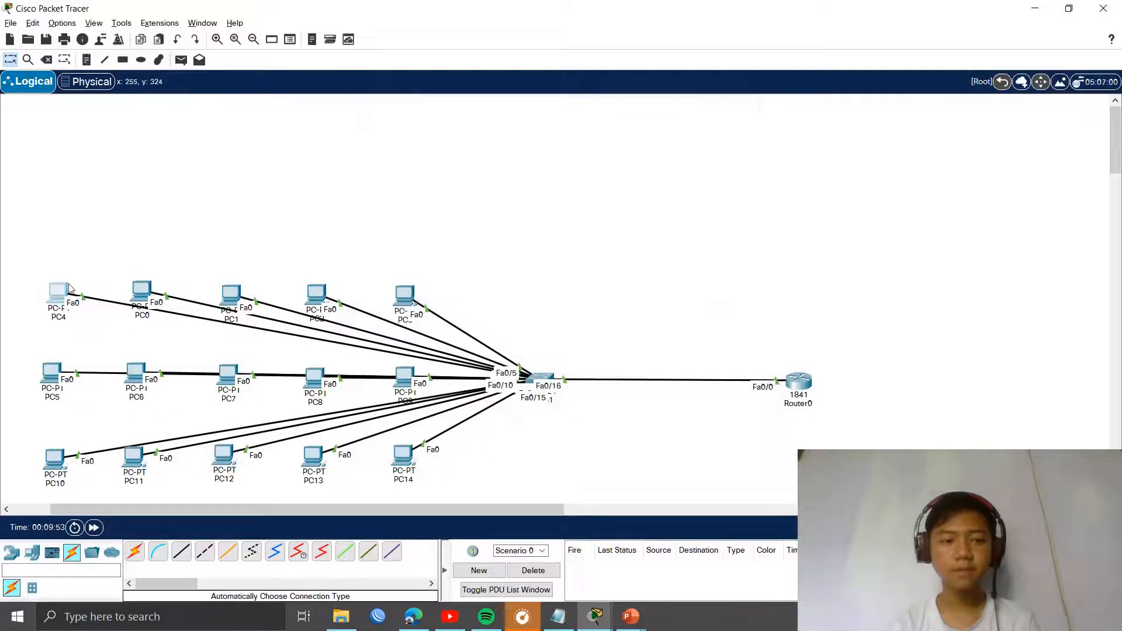
click(58, 294)
click(405, 169)
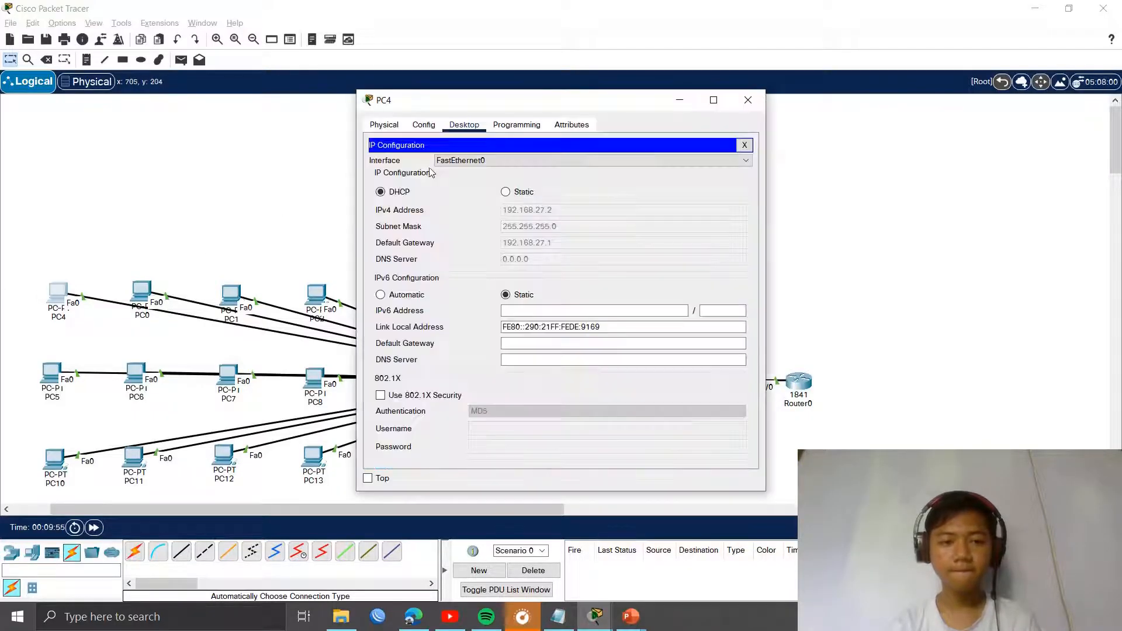
click(749, 101)
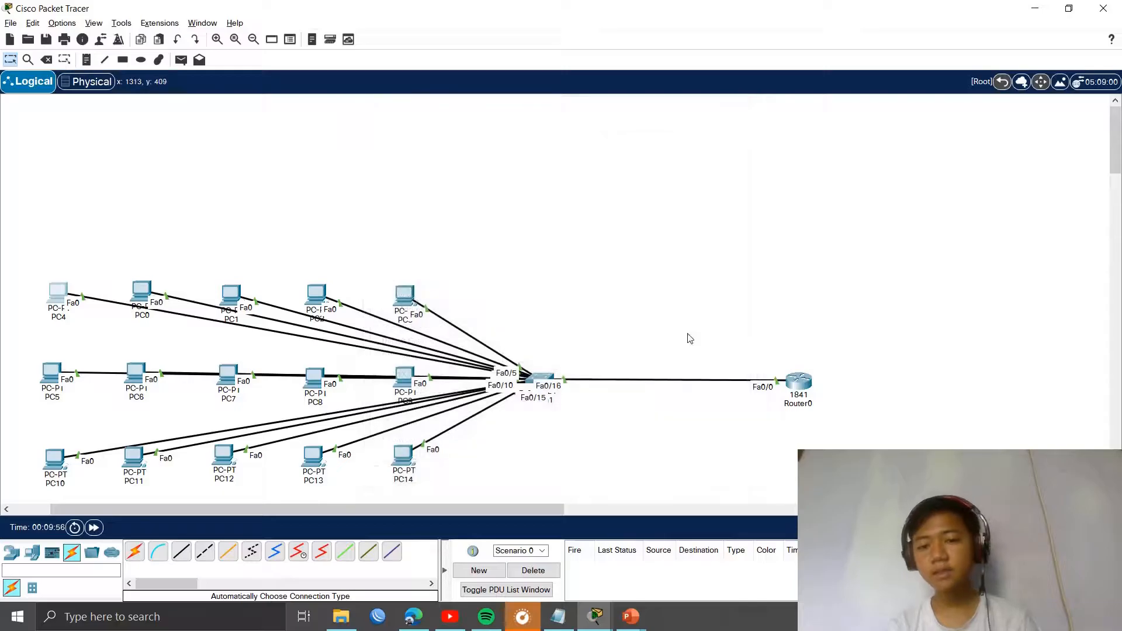
Step: Send simple PDUs PC4→PC14 and PC2→Router0, confirm both succeed, then delete the results
click(181, 60)
click(59, 292)
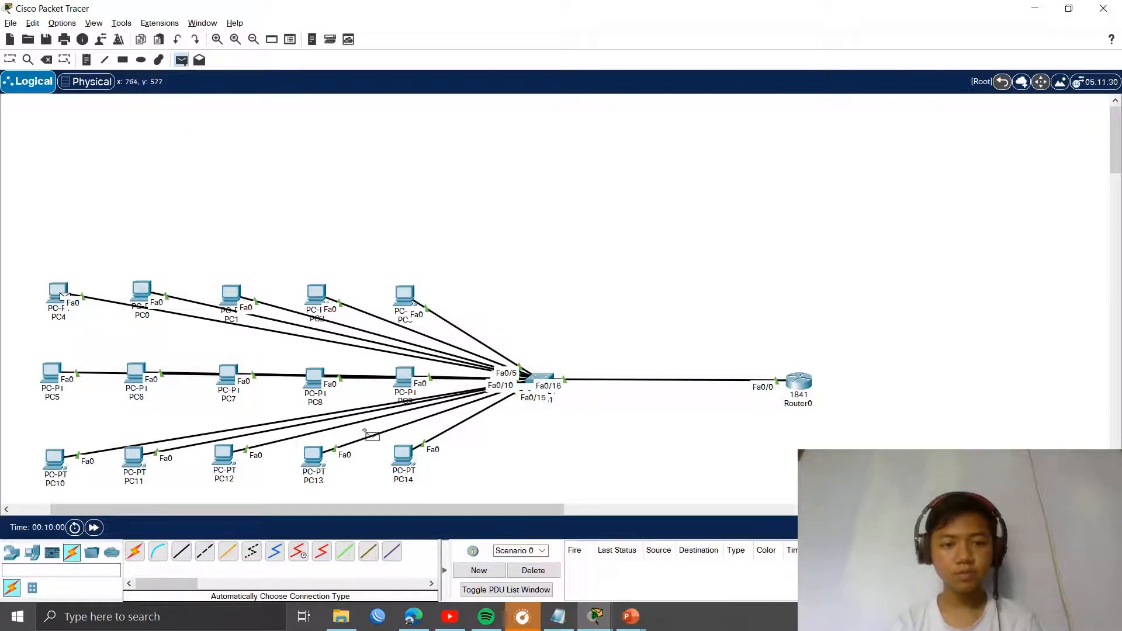
click(403, 458)
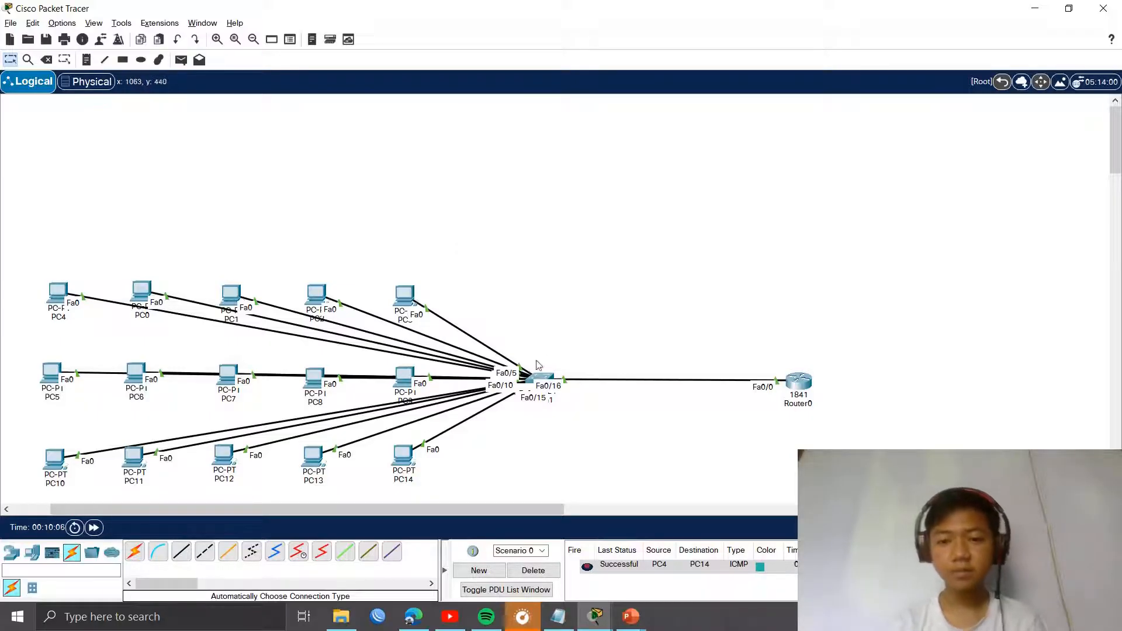
click(181, 60)
click(318, 297)
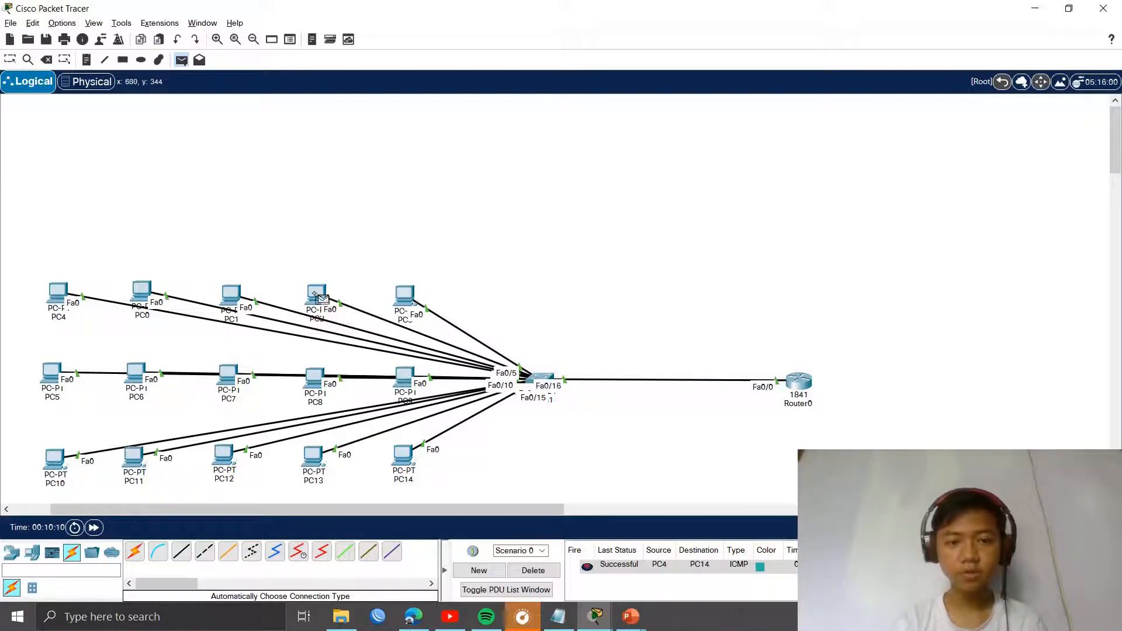
click(809, 383)
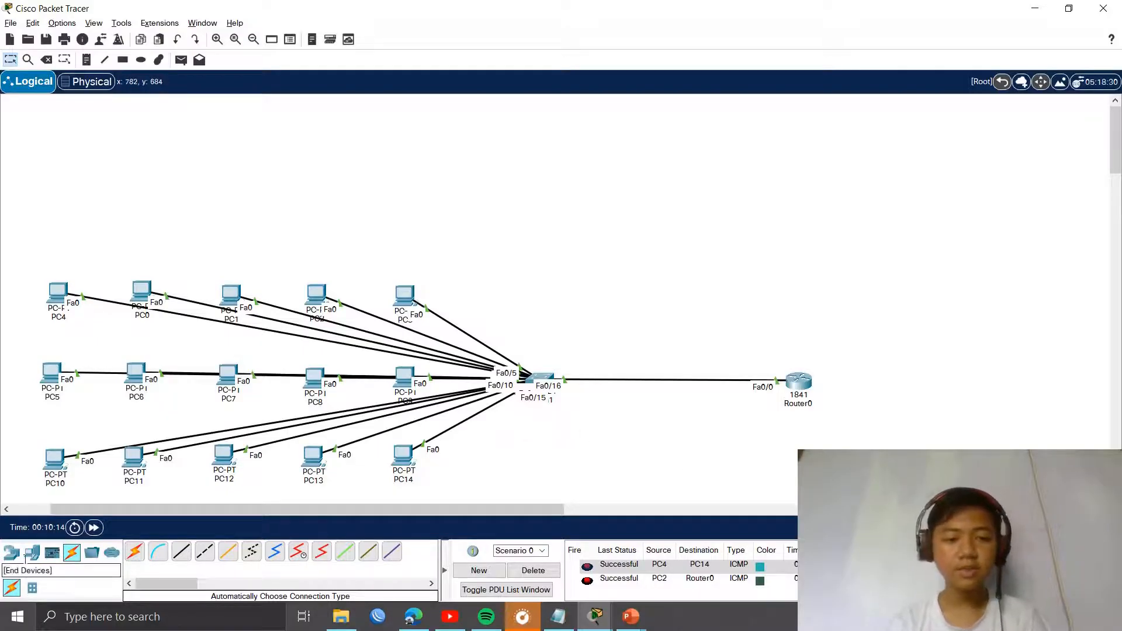
click(534, 571)
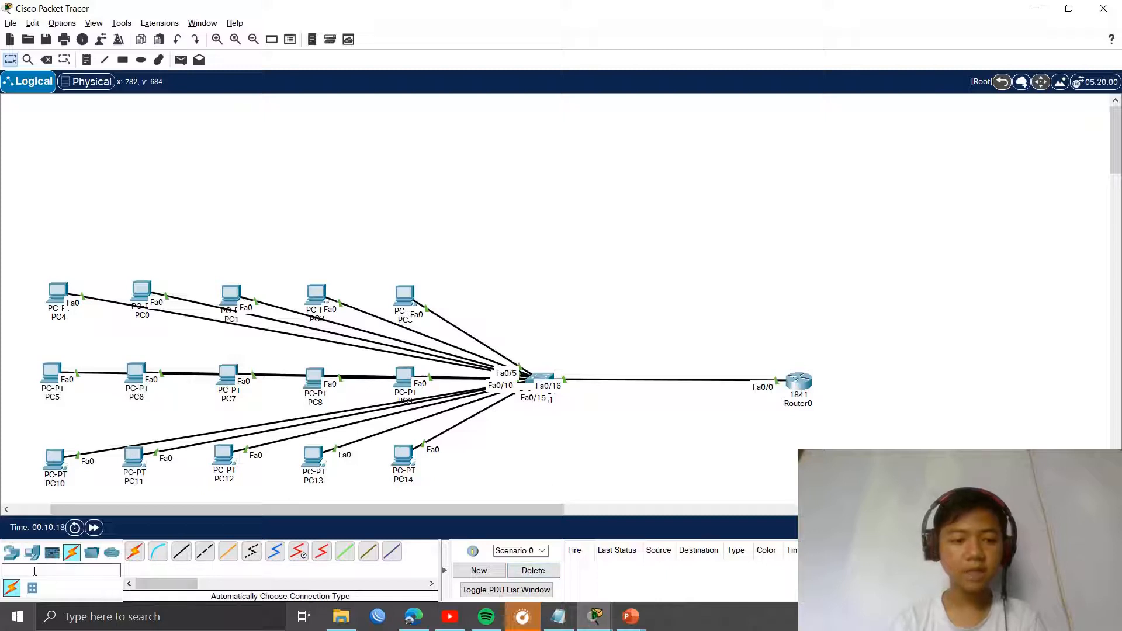
Step: Place an AccessPoint-PT (Access Point0) on the canvas above the switch
click(19, 556)
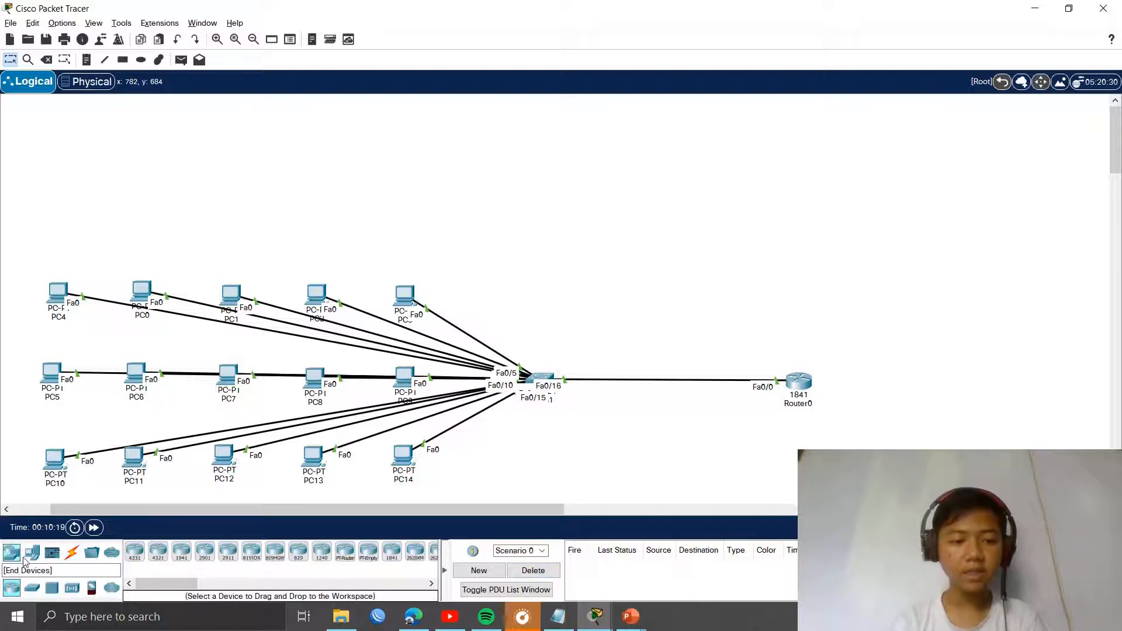
click(32, 587)
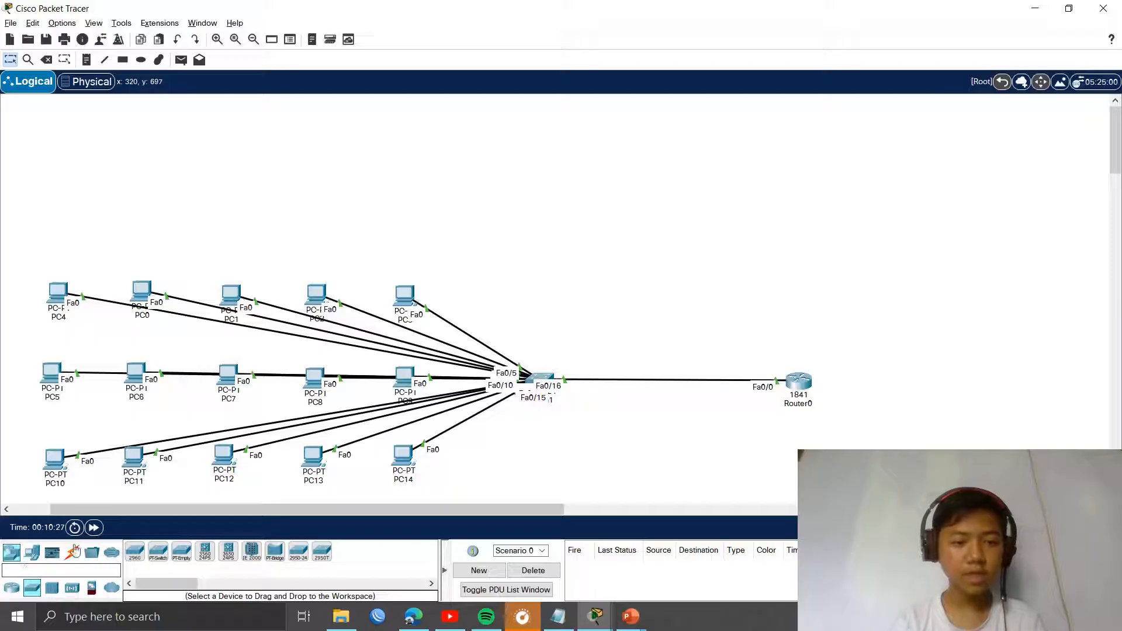
click(10, 557)
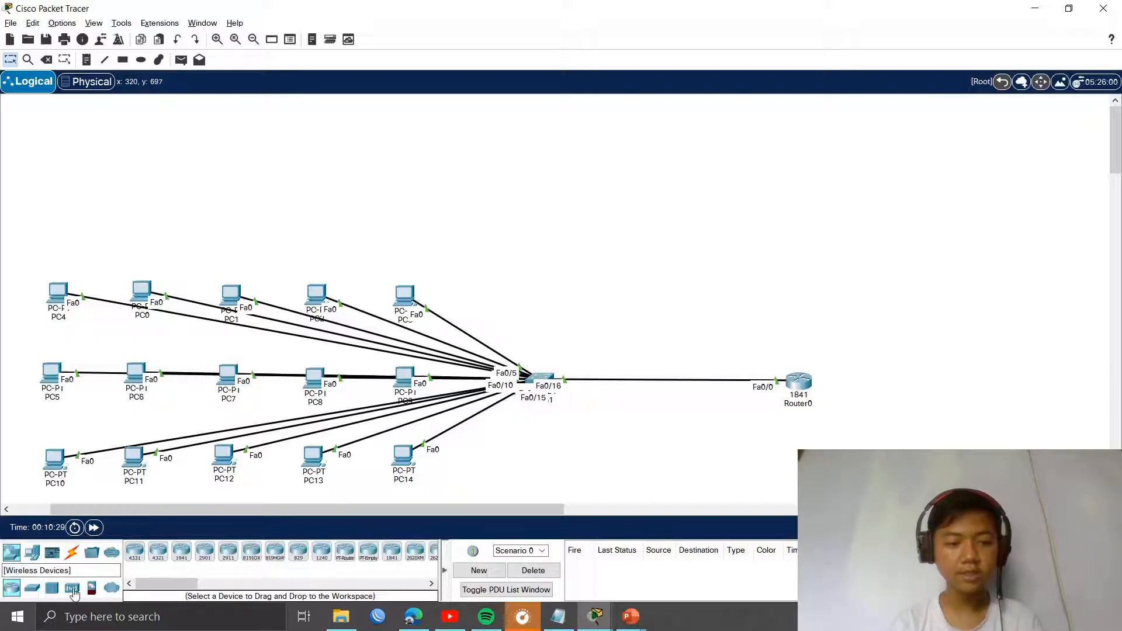
click(72, 589)
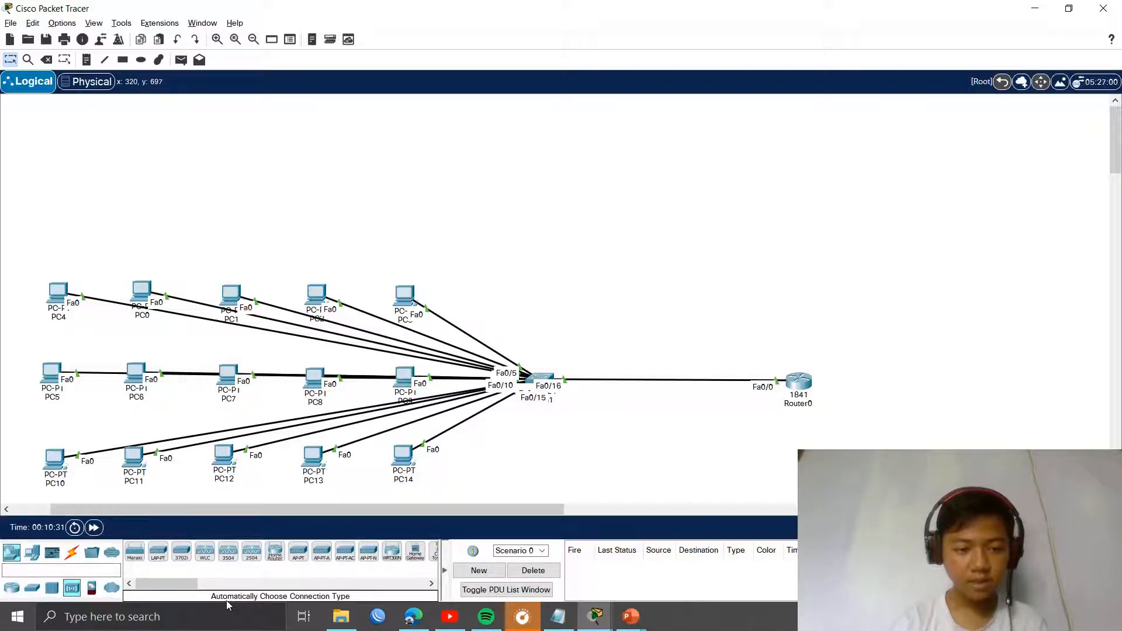
drag(163, 594, 170, 594)
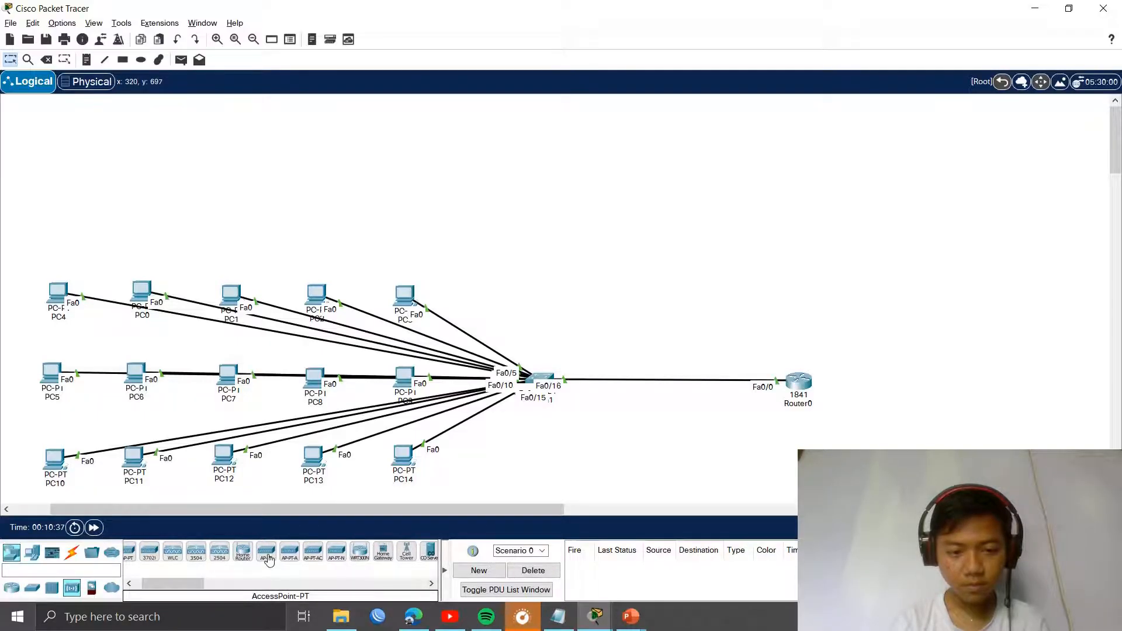
drag(267, 558, 537, 209)
click(524, 212)
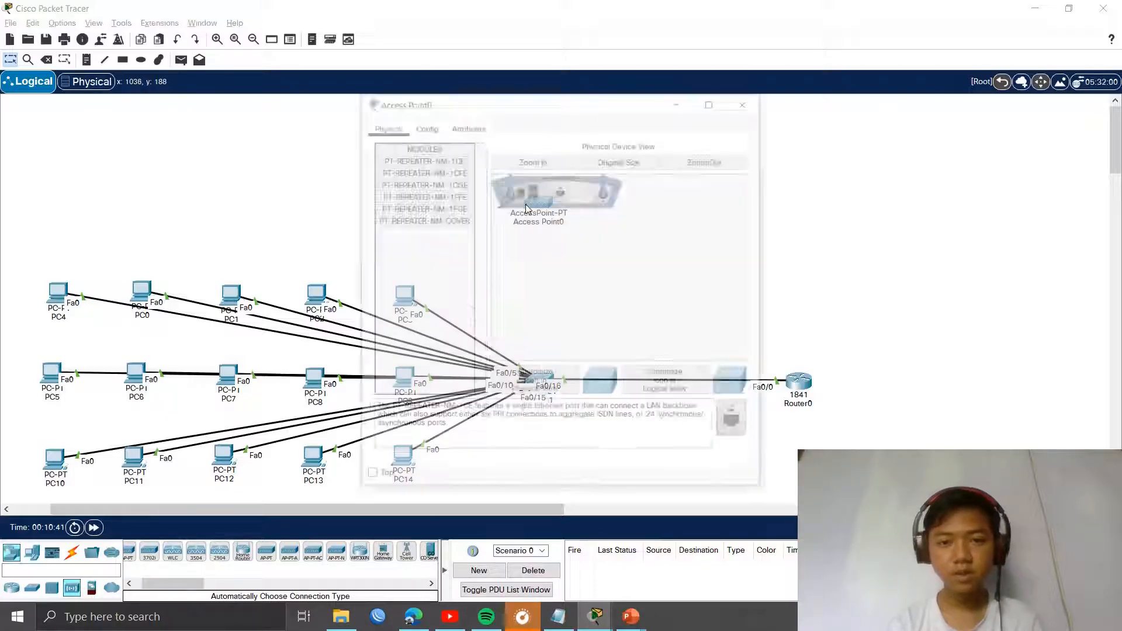
click(748, 100)
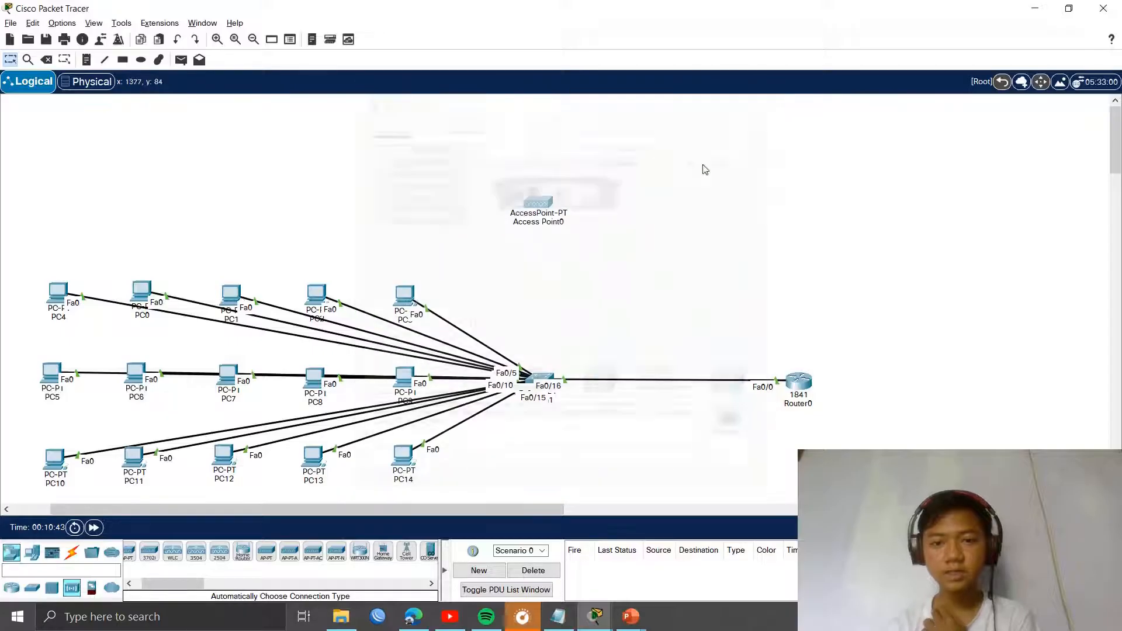
Step: Cable Access Point0 to the switch's Fa0/17 port with an automatic connection
click(72, 552)
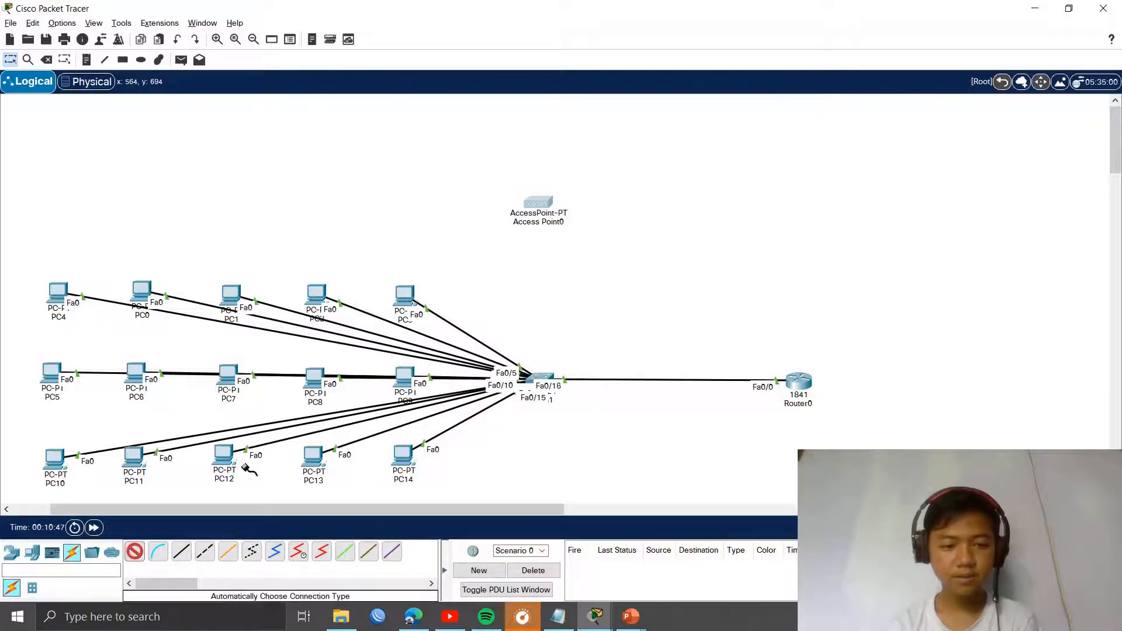
click(537, 202)
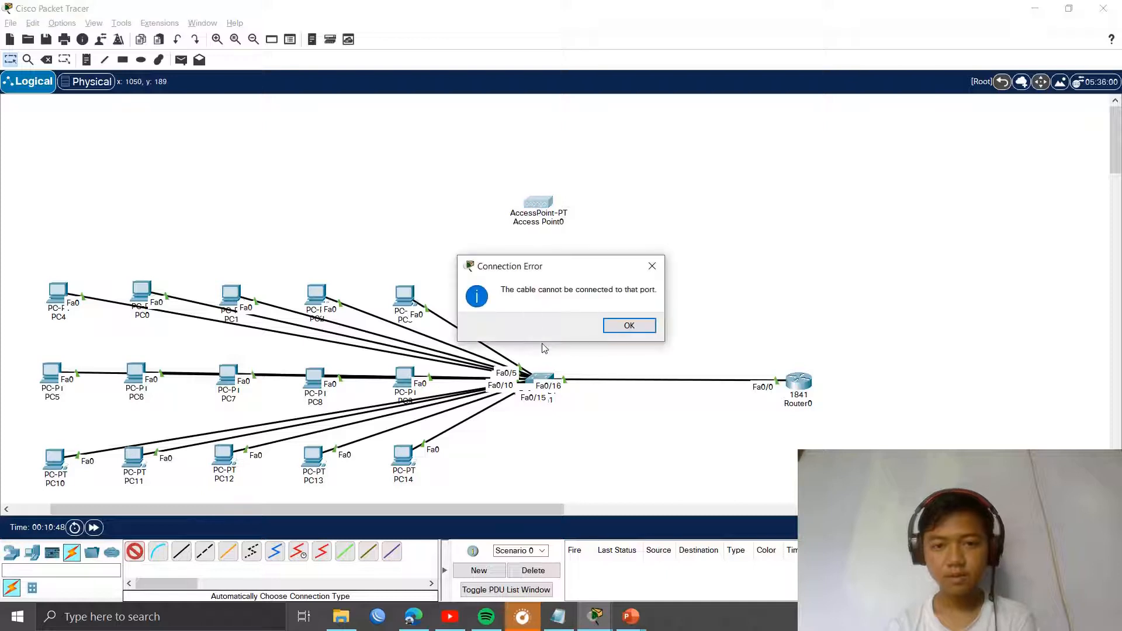
click(631, 324)
click(548, 378)
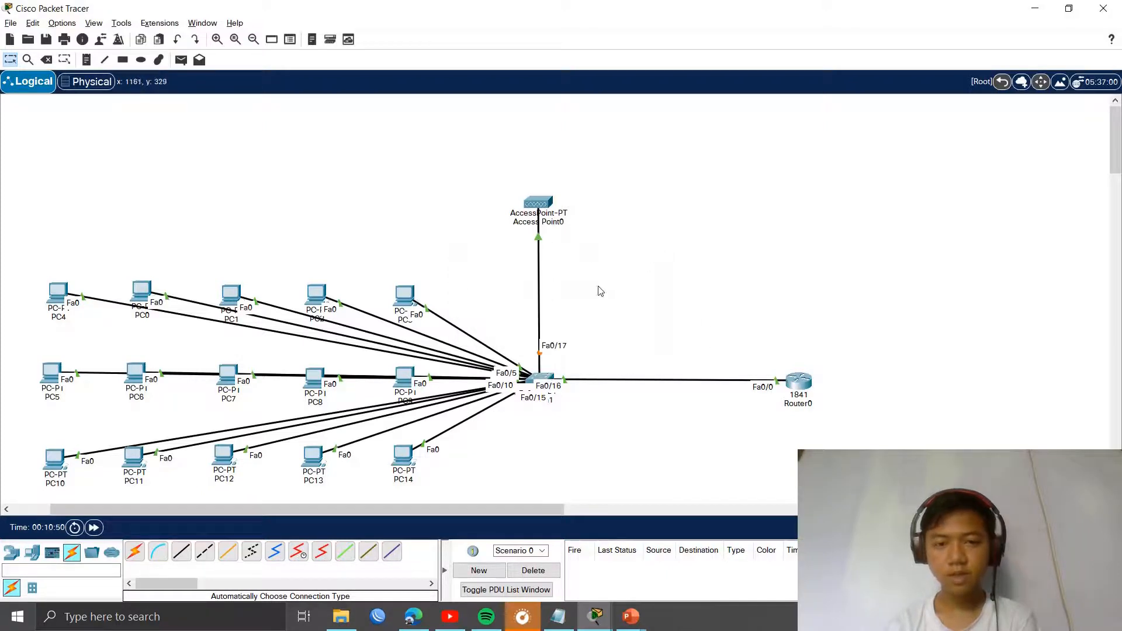
drag(555, 216, 547, 210)
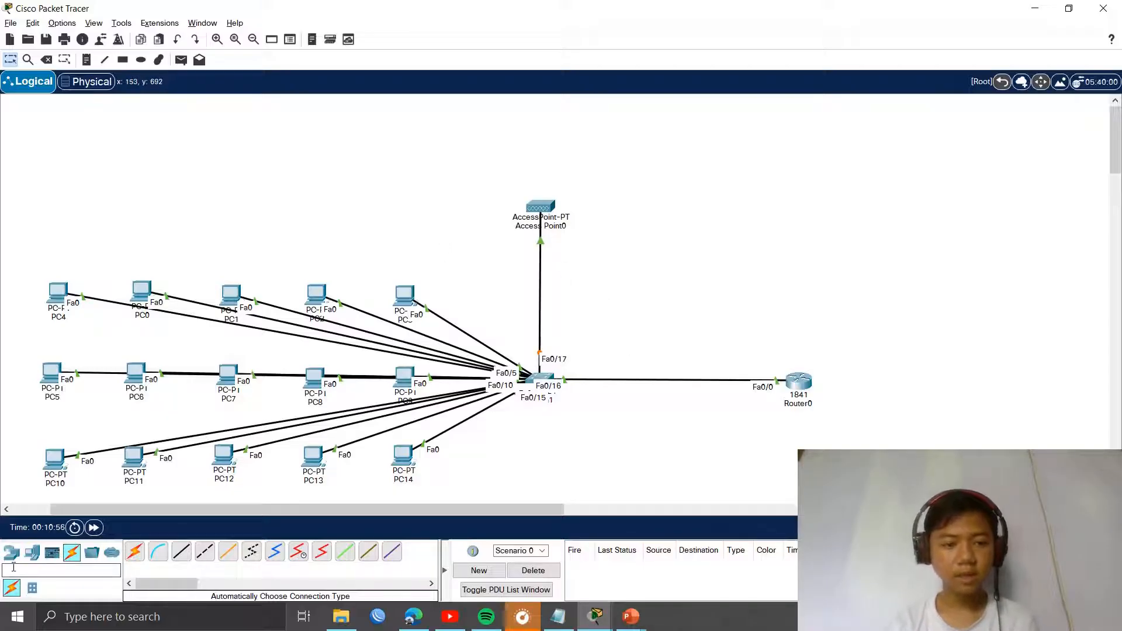
click(32, 552)
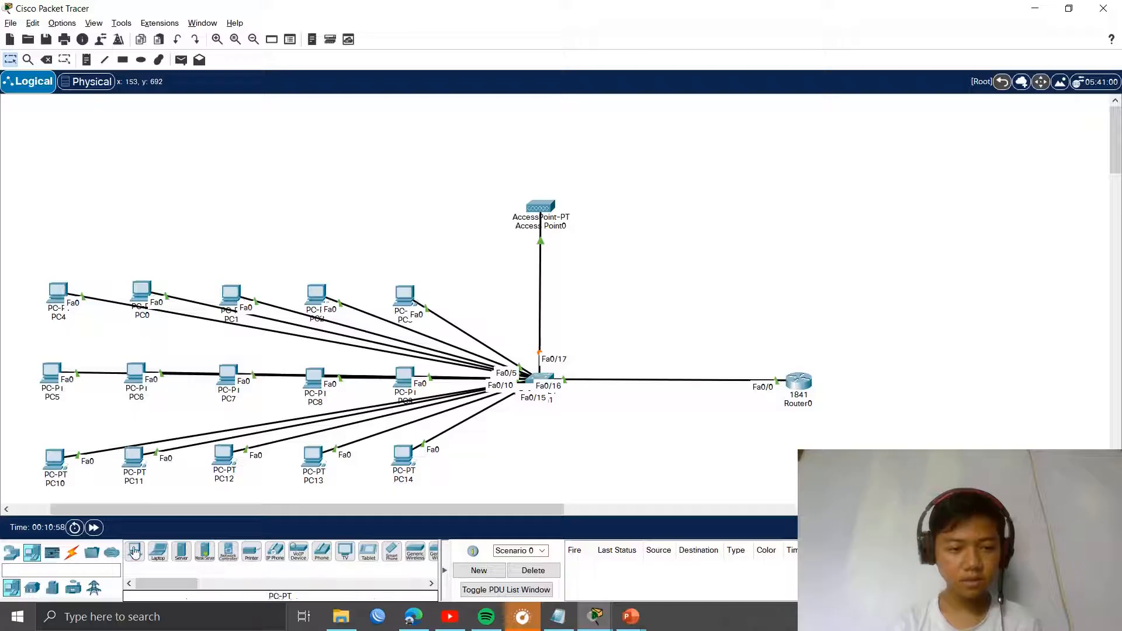
Step: Place five laptops, Laptop0 to Laptop4, in a row above the PCs
click(159, 558)
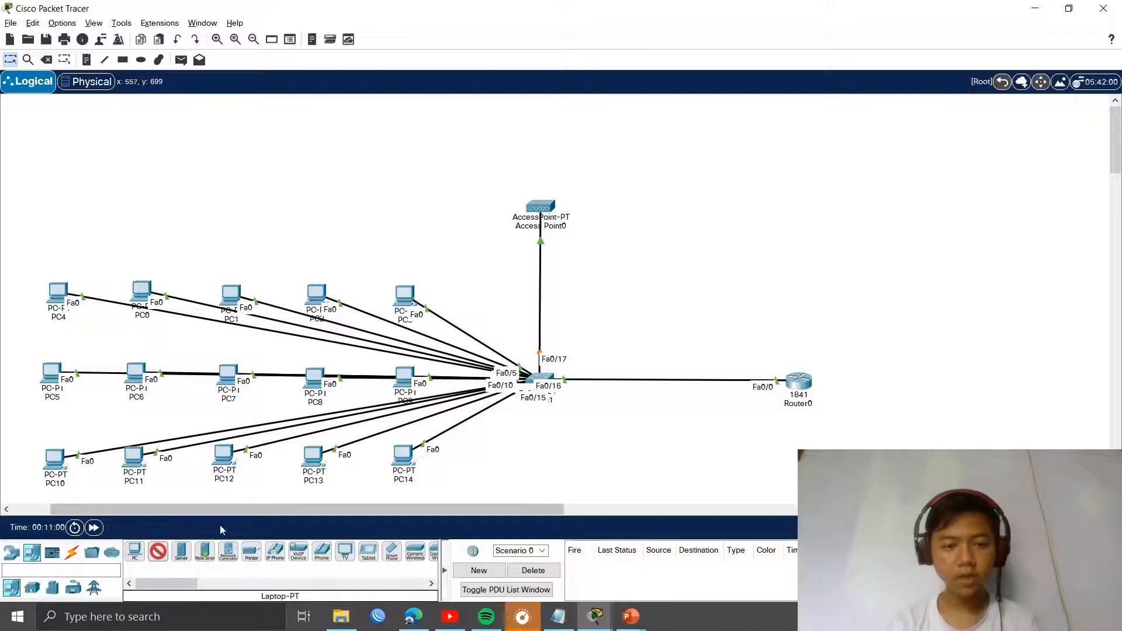
click(403, 190)
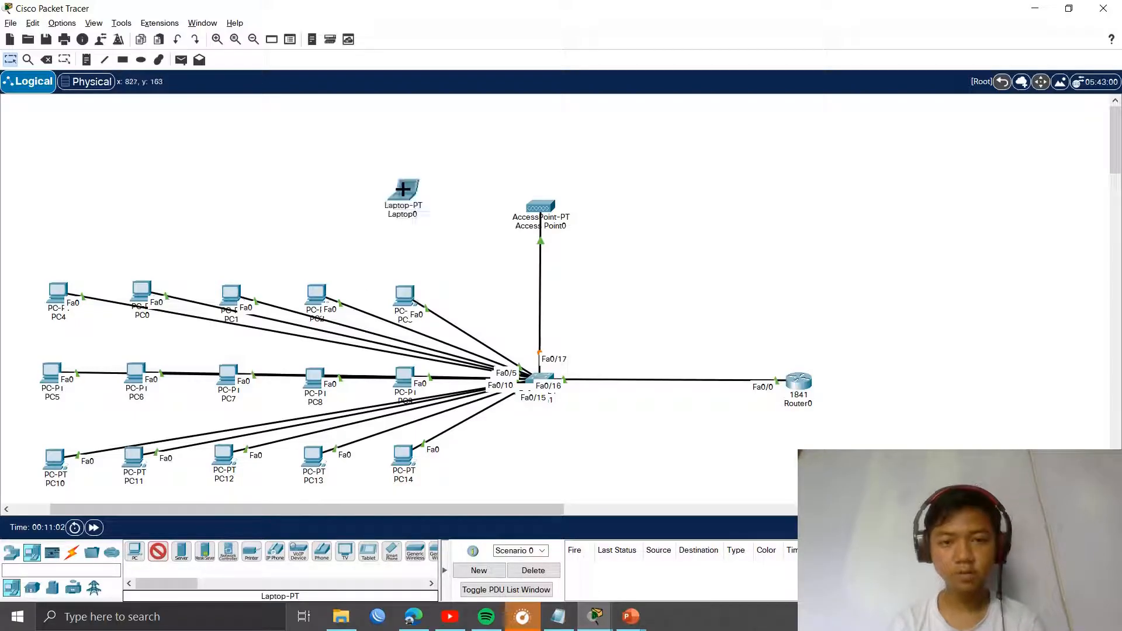
click(302, 190)
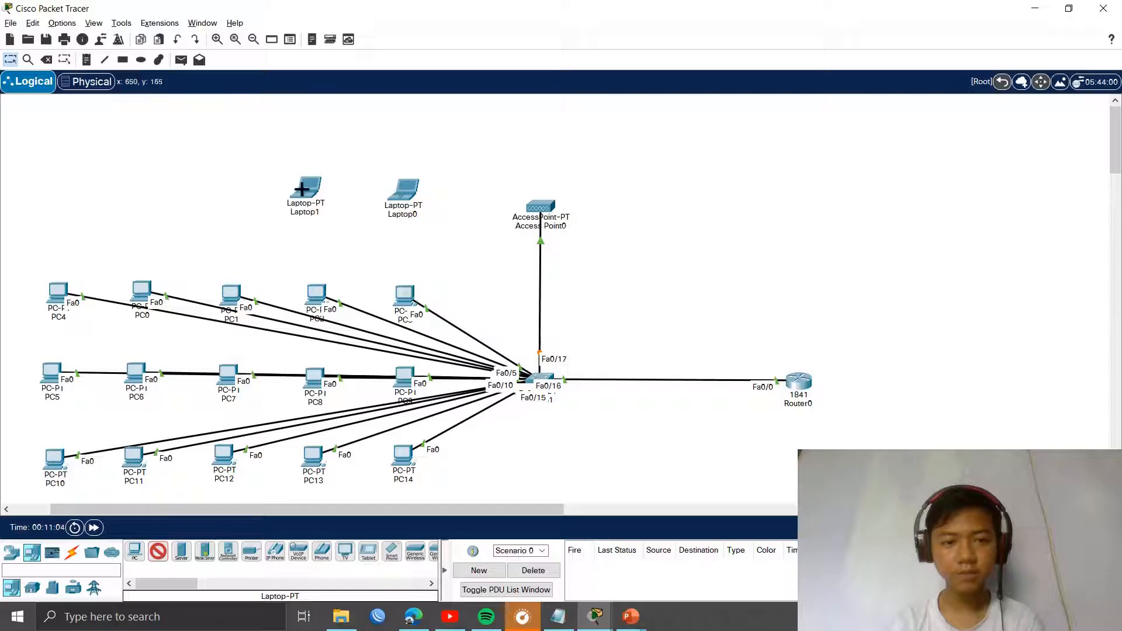
click(219, 189)
click(148, 189)
click(83, 189)
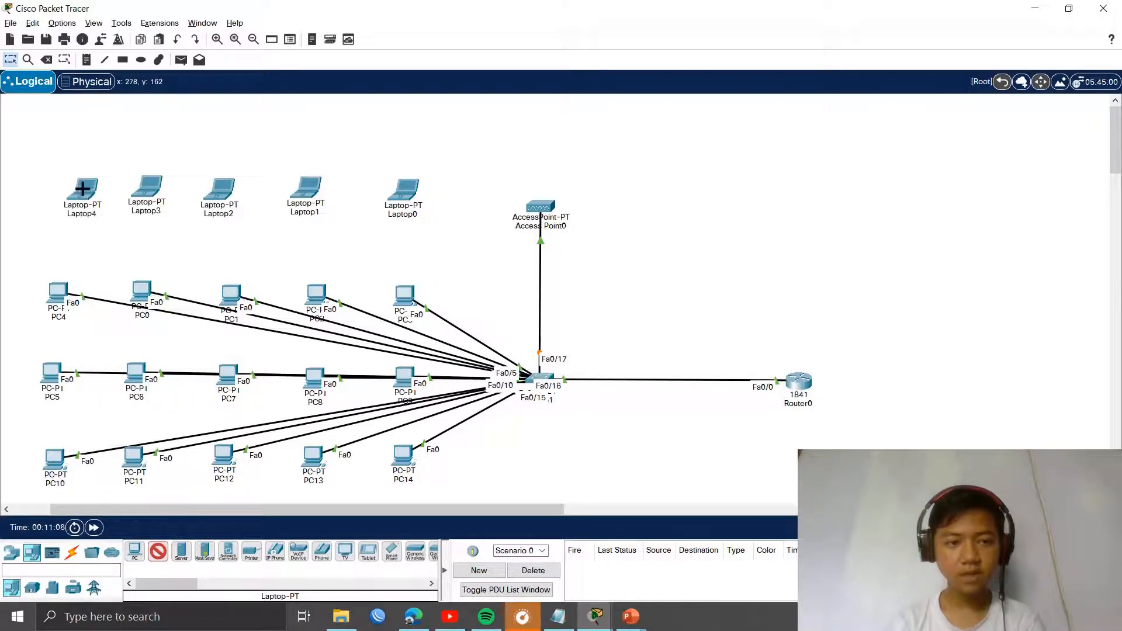
Step: Place Smartphone0, Smartphone1 and Smartphone2 along the top of the canvas
click(391, 555)
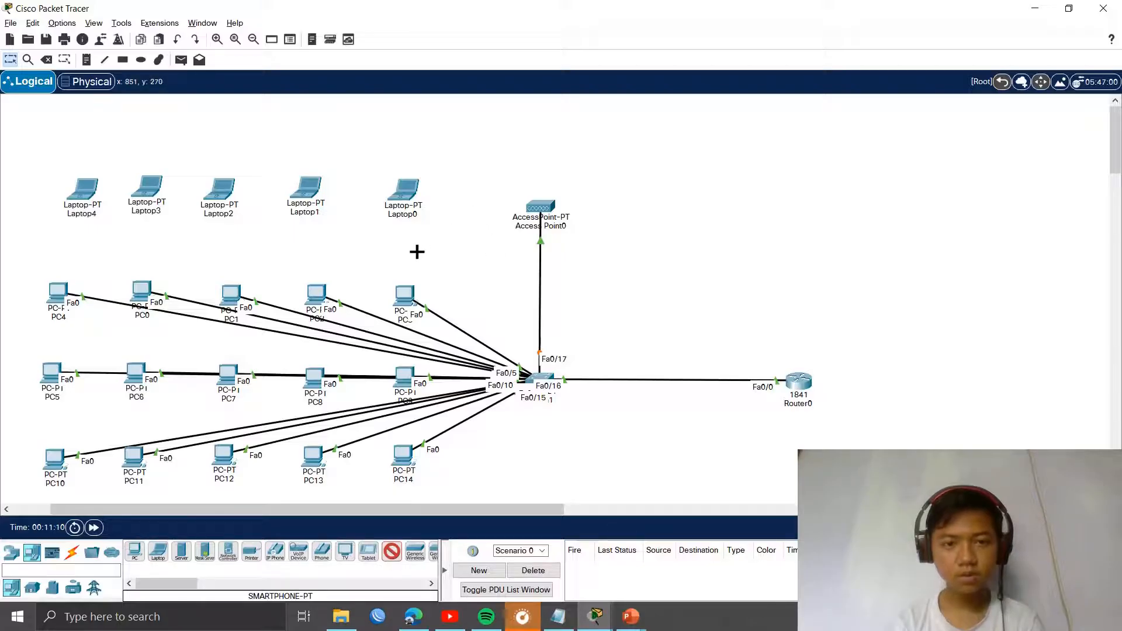
click(423, 110)
click(304, 108)
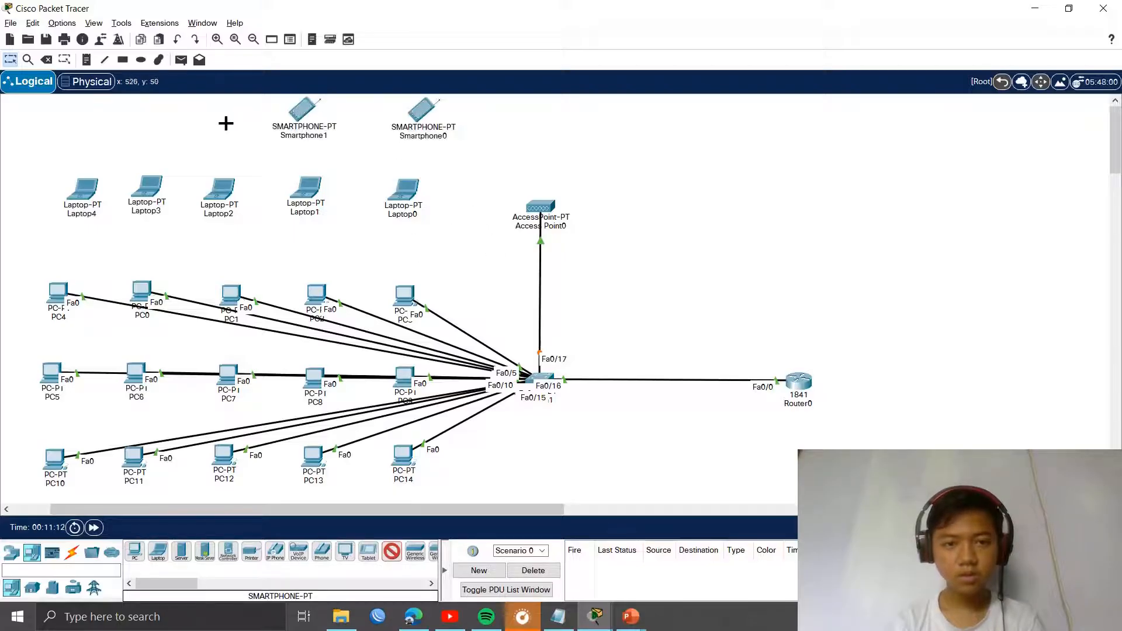
click(141, 113)
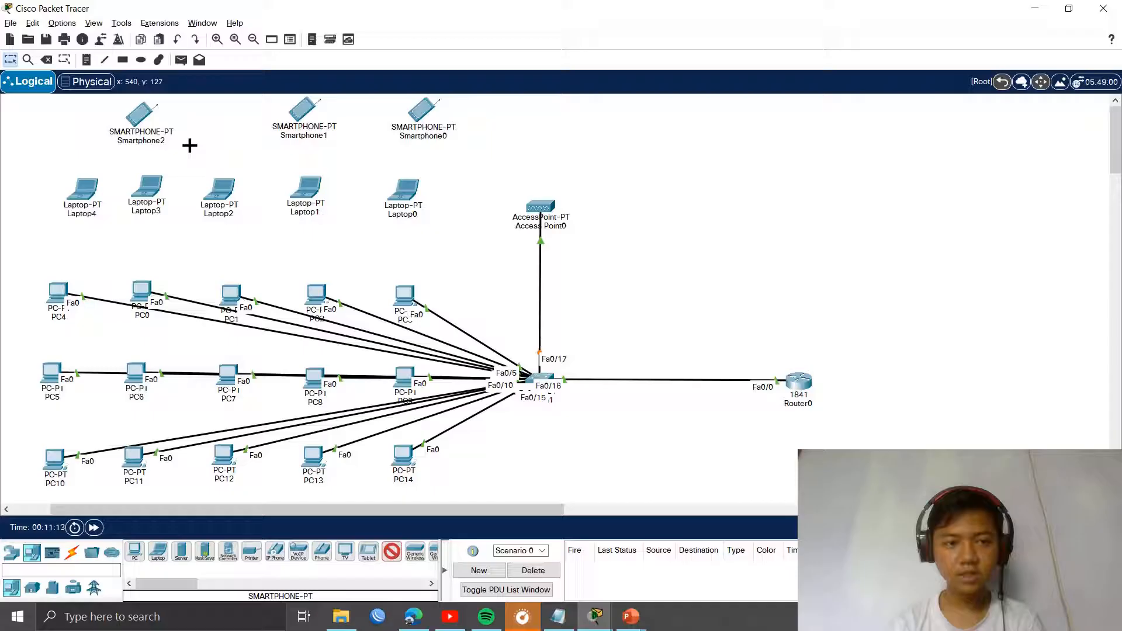
click(392, 551)
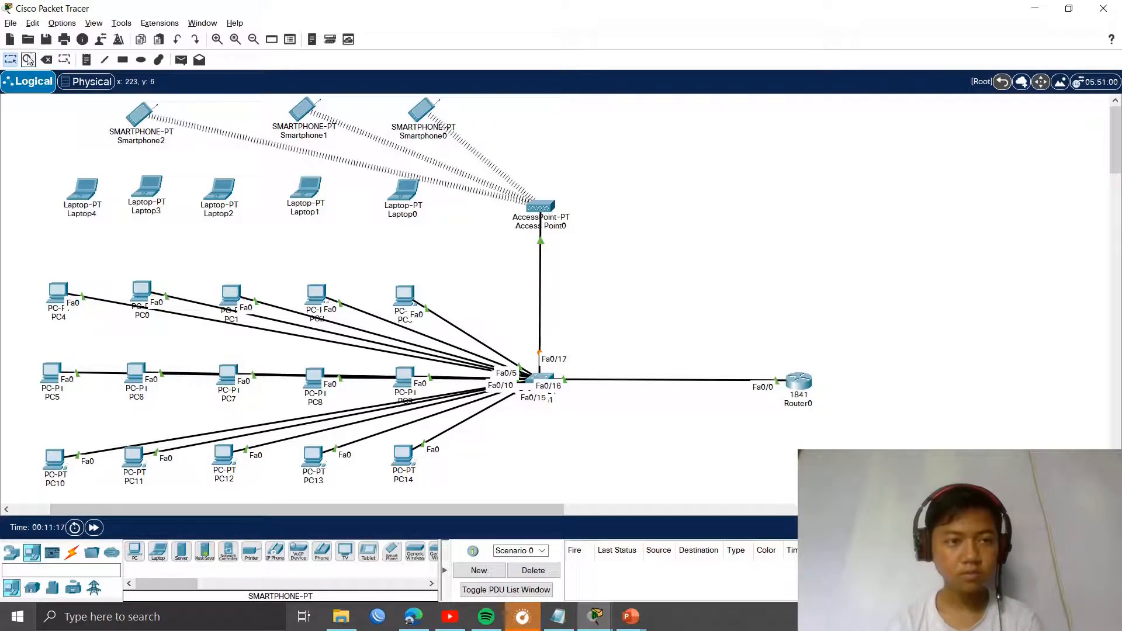
click(404, 189)
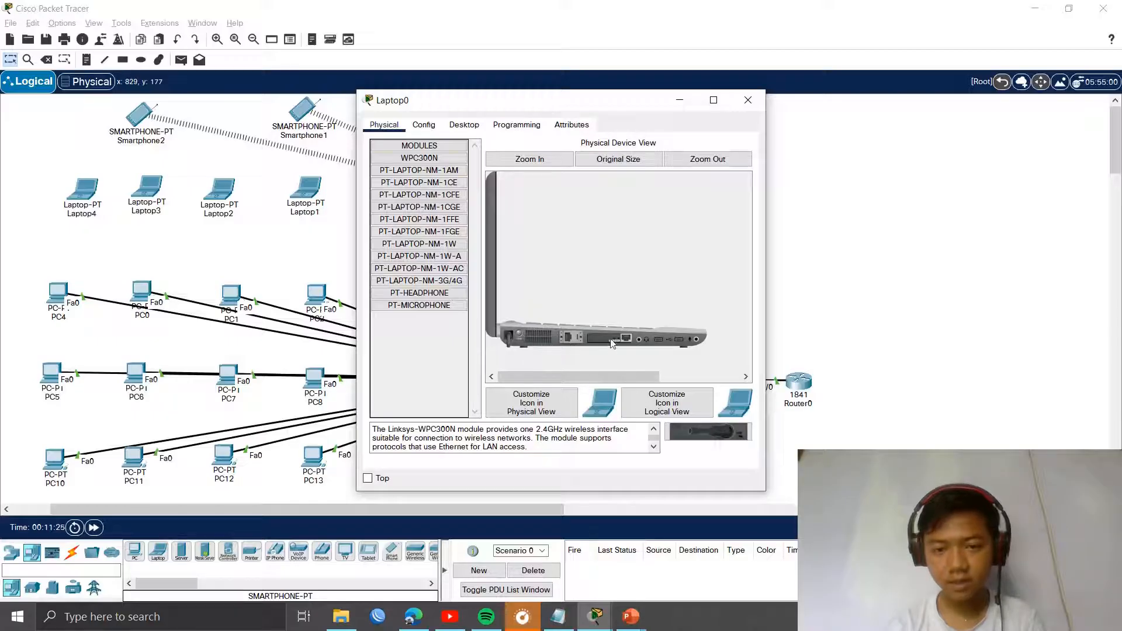
Step: Replace the wired Ethernet cards in Laptop0 and Laptop1 with WPC300N wireless modules
mouse_move(612, 346)
mouse_down()
mouse_move(642, 403)
mouse_move(704, 439)
mouse_move(607, 342)
mouse_up()
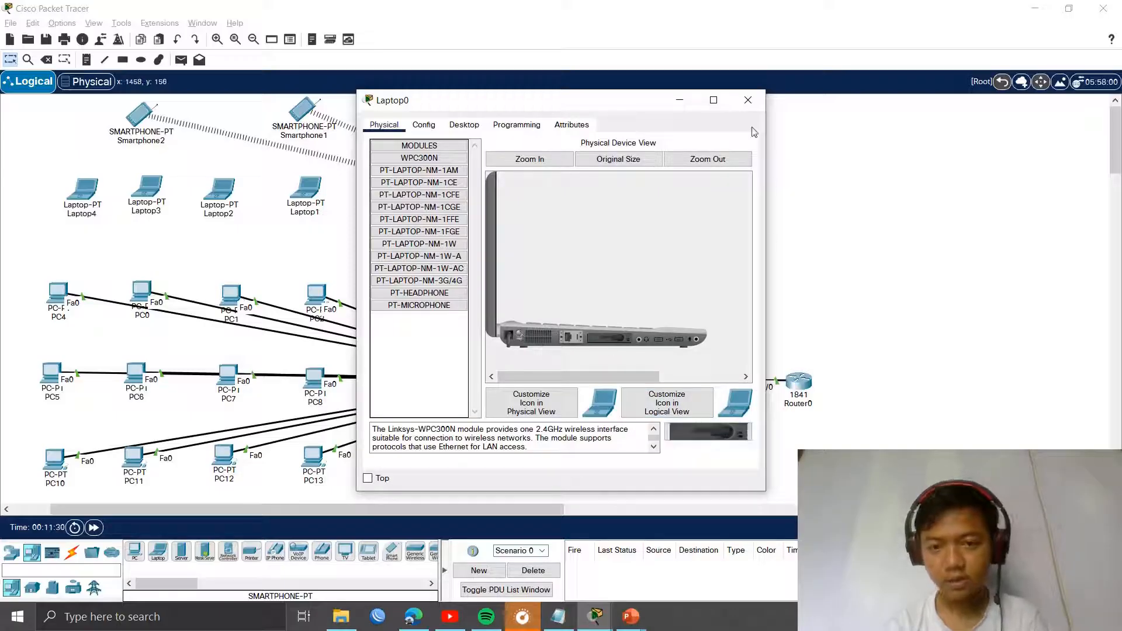
click(748, 100)
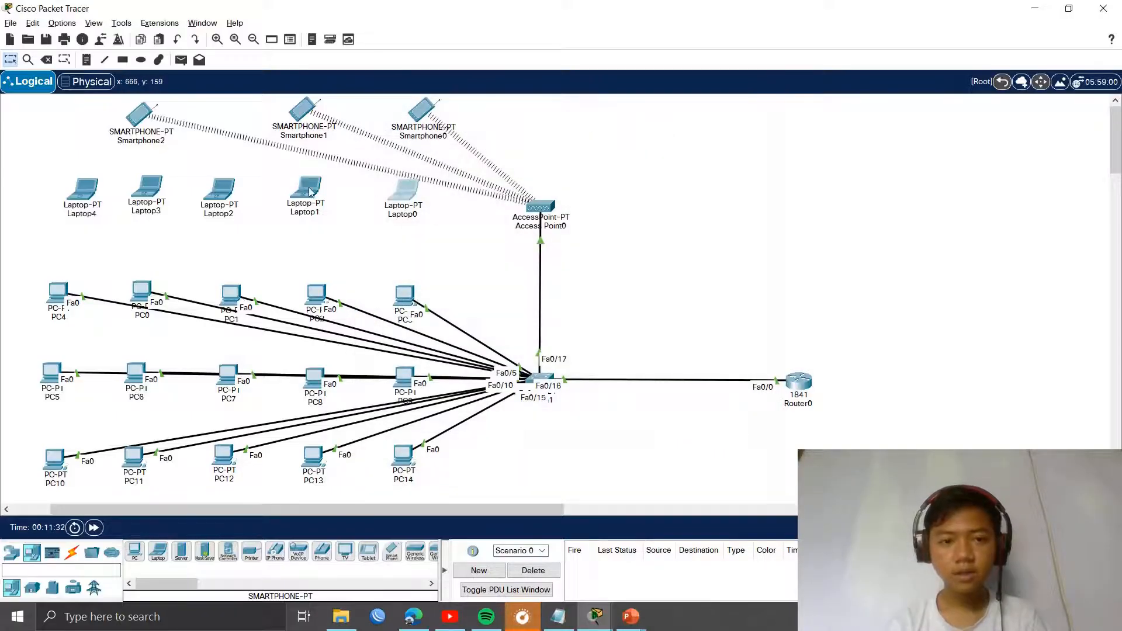
double_click(311, 193)
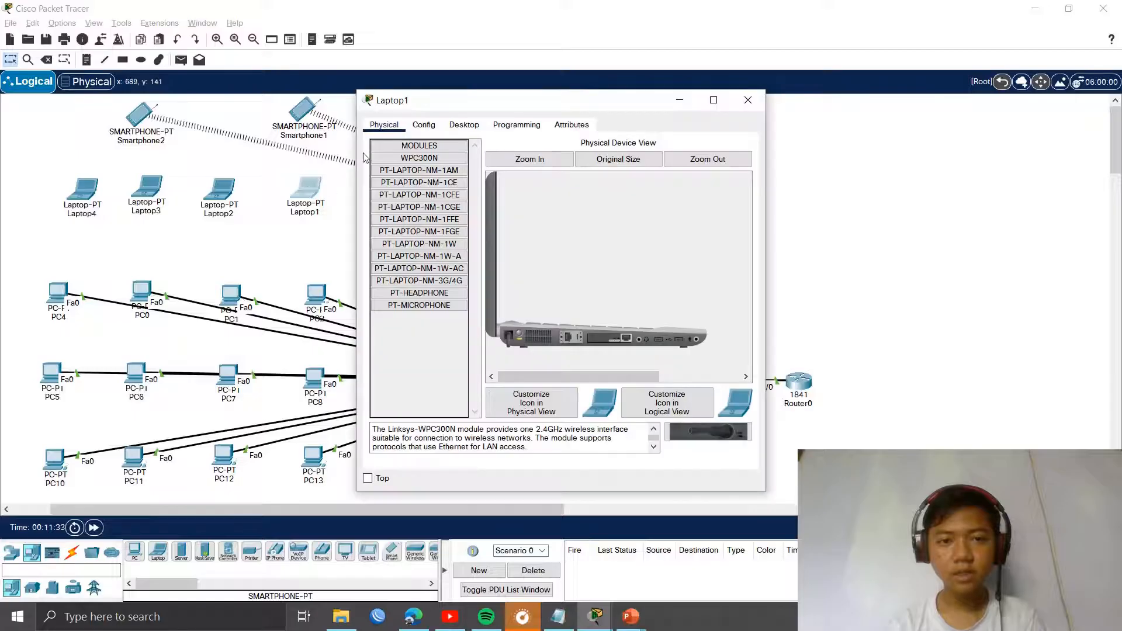
click(465, 125)
click(422, 130)
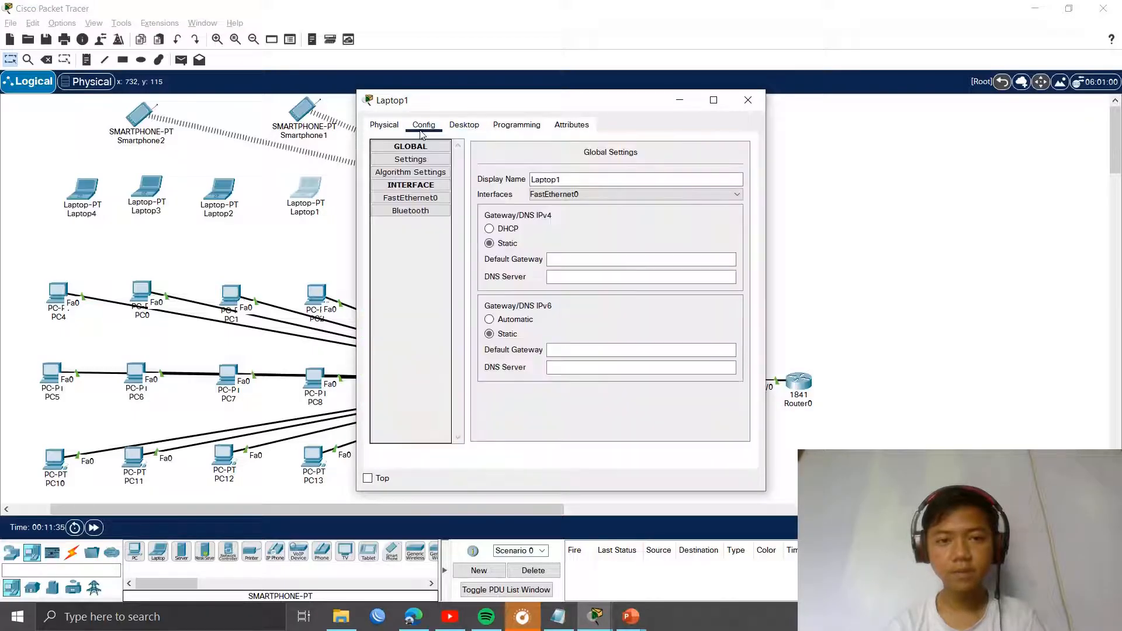
click(384, 125)
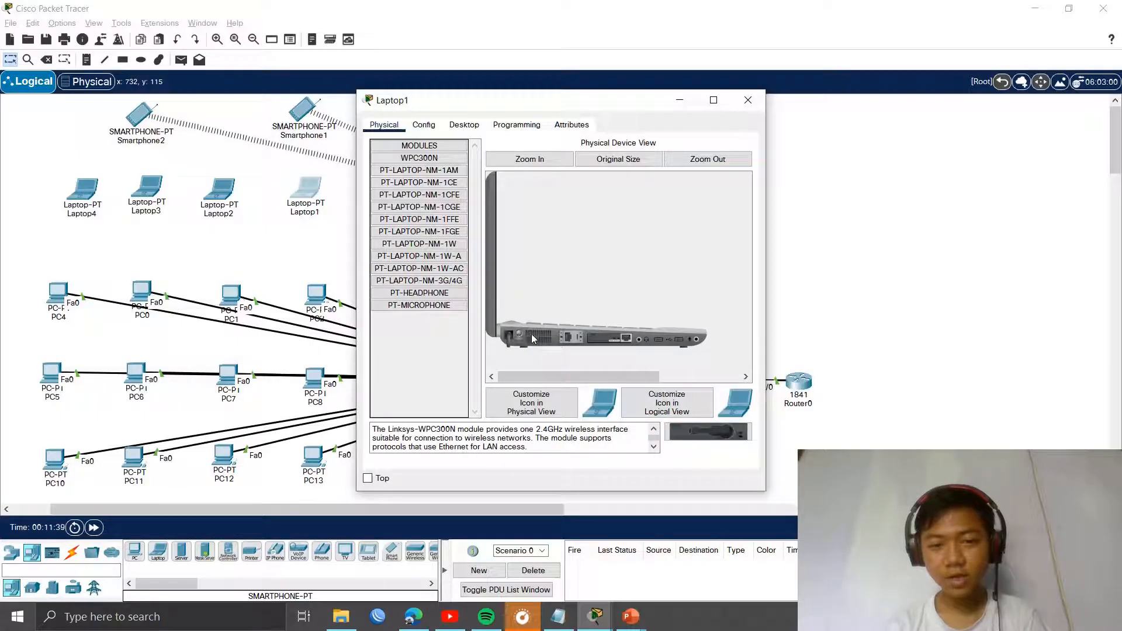
mouse_move(590, 344)
mouse_down()
mouse_move(657, 385)
mouse_move(700, 434)
mouse_move(608, 340)
mouse_up()
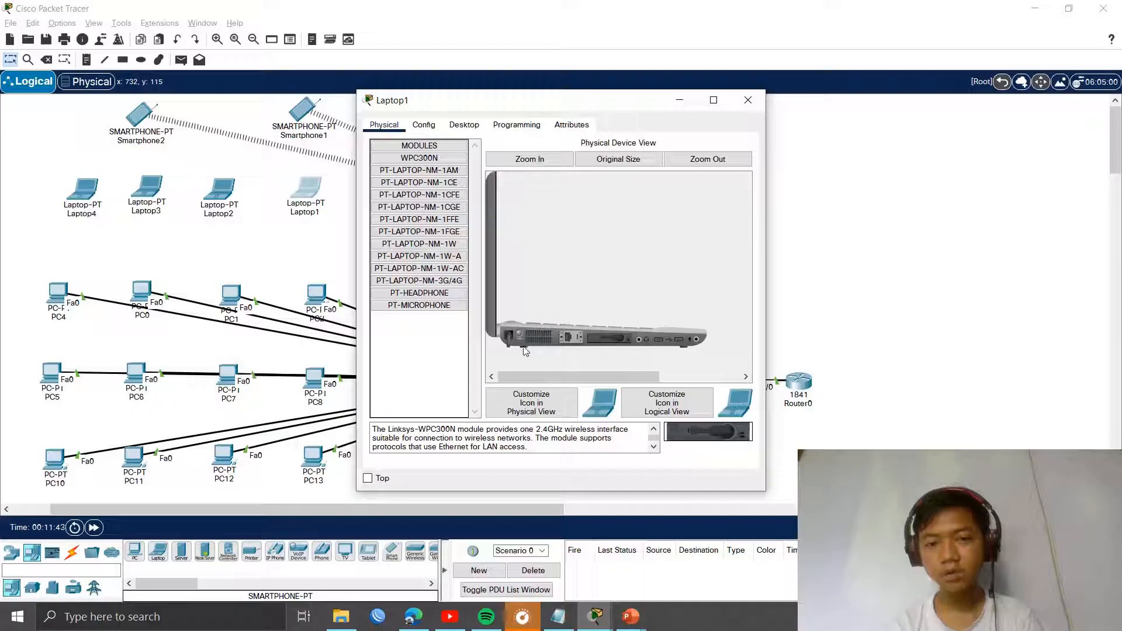
click(748, 100)
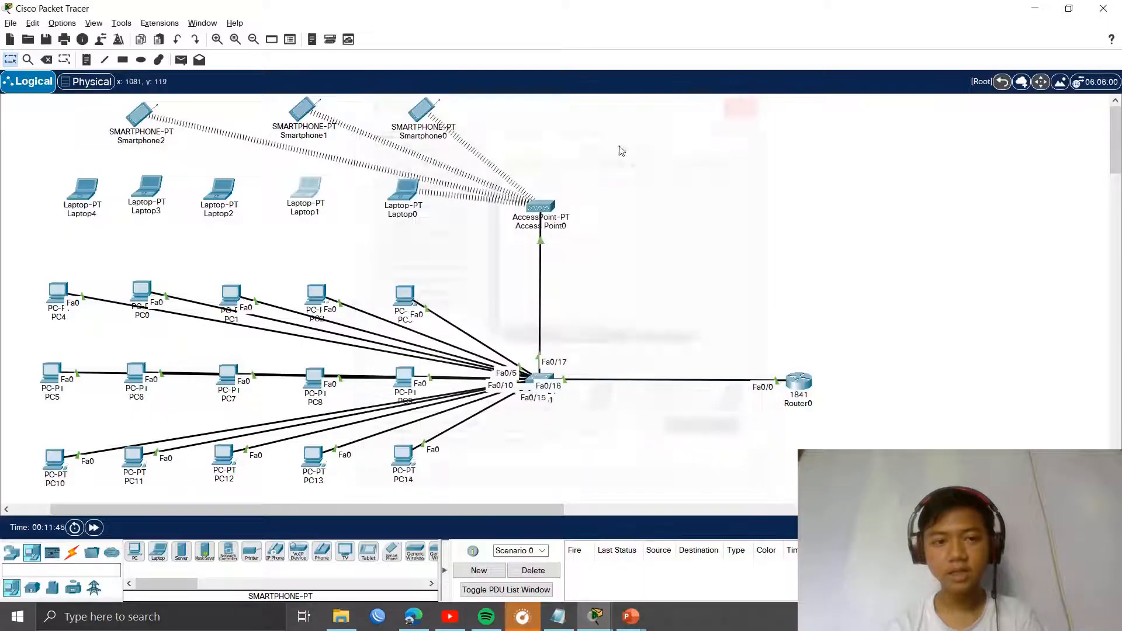
Step: Replace the wired Ethernet cards in Laptop2, Laptop3 and Laptop4 with WPC300N wireless modules
click(219, 190)
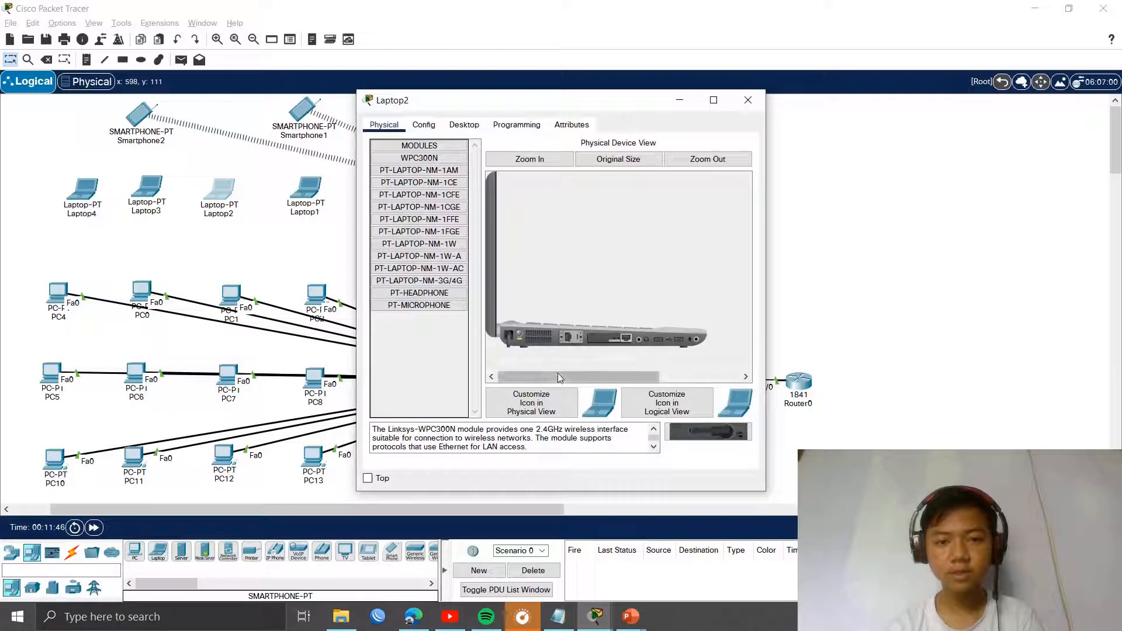
mouse_move(613, 342)
mouse_down()
mouse_move(687, 428)
mouse_move(614, 341)
mouse_up()
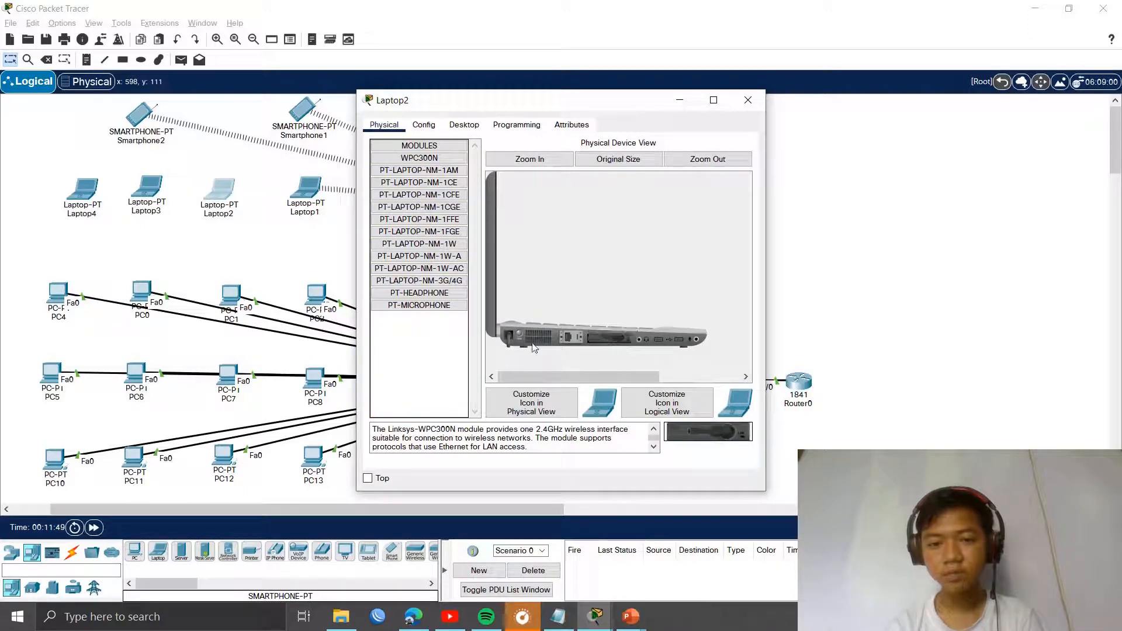
click(748, 100)
click(146, 201)
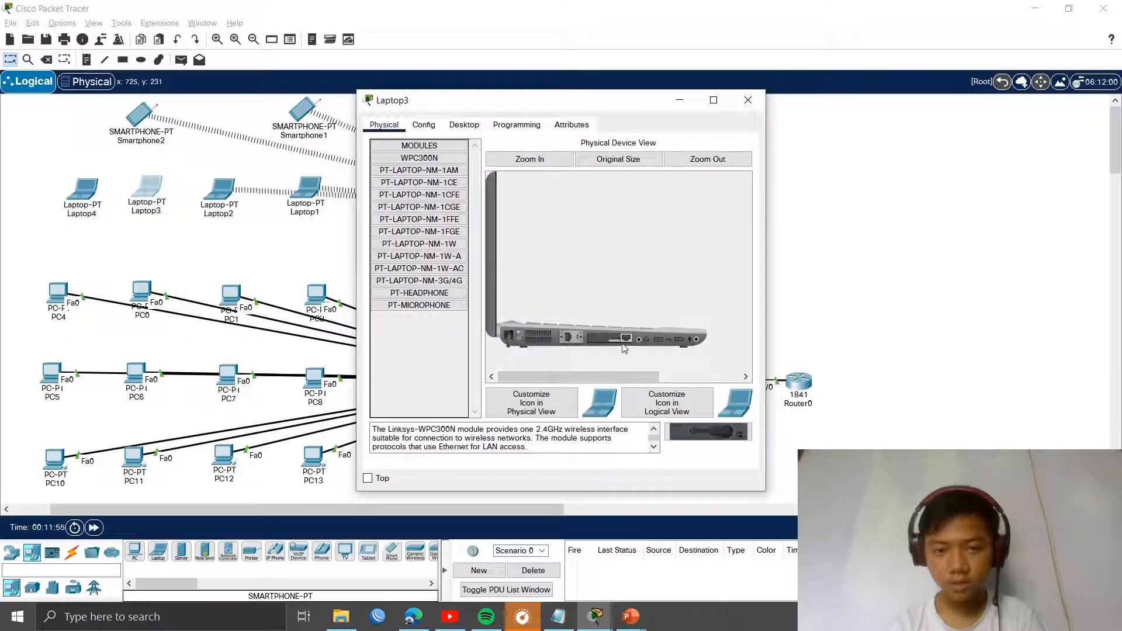
drag(619, 340, 708, 433)
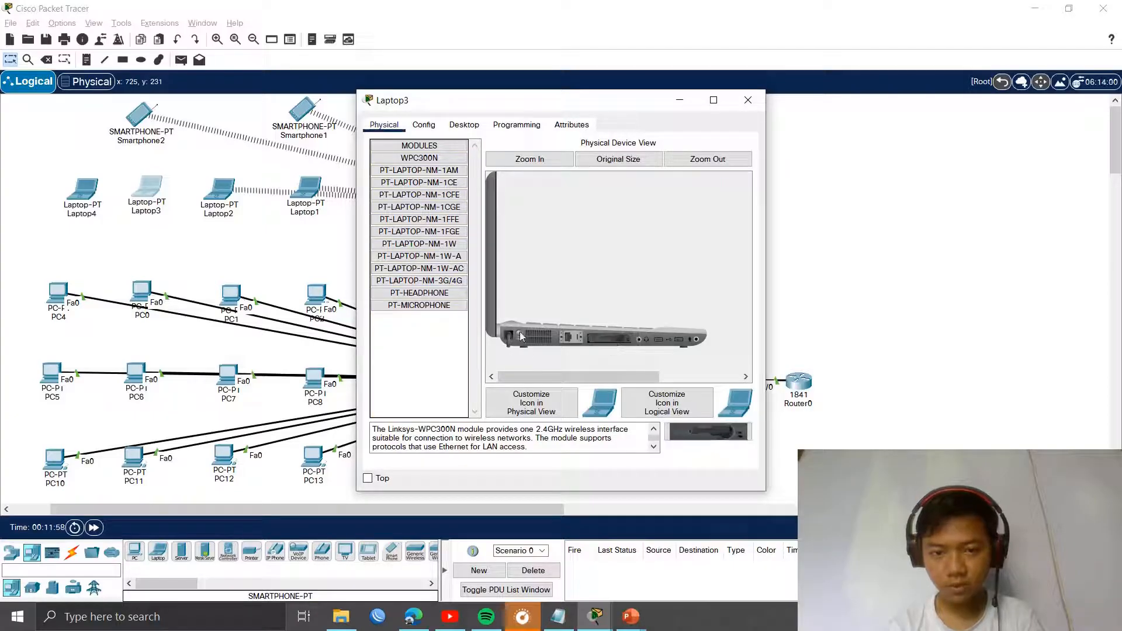
click(747, 99)
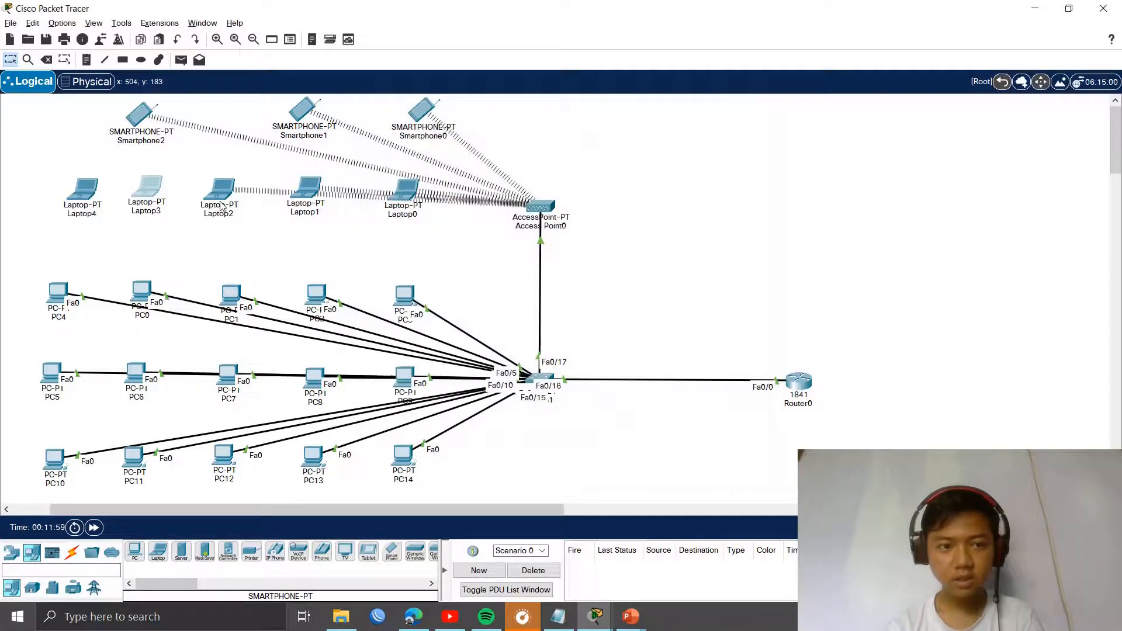
click(98, 191)
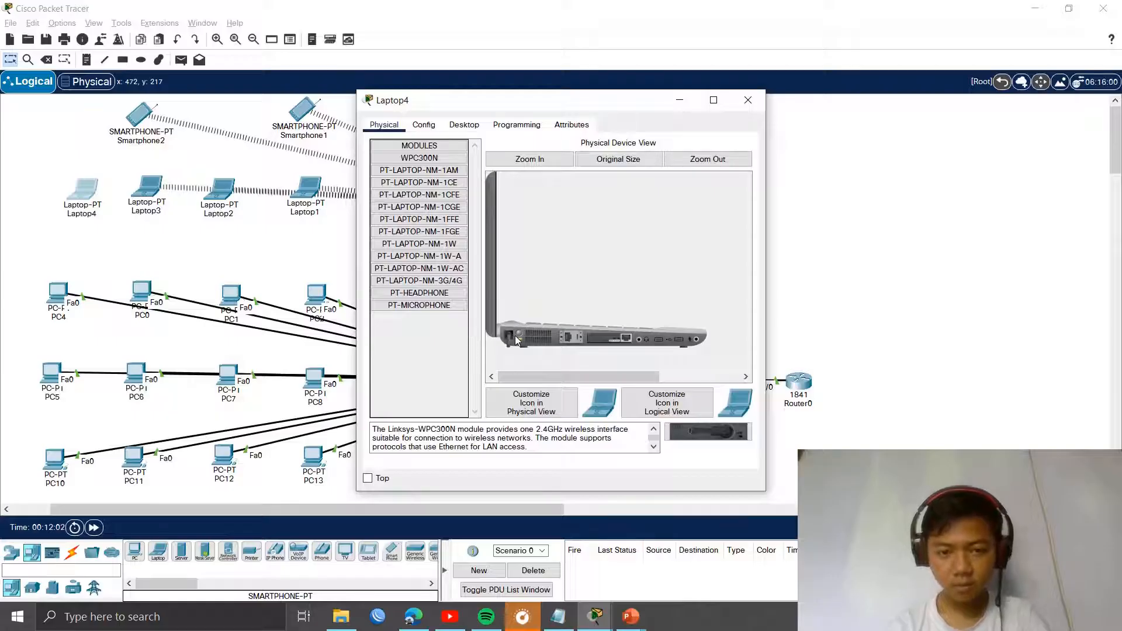
drag(517, 339, 684, 439)
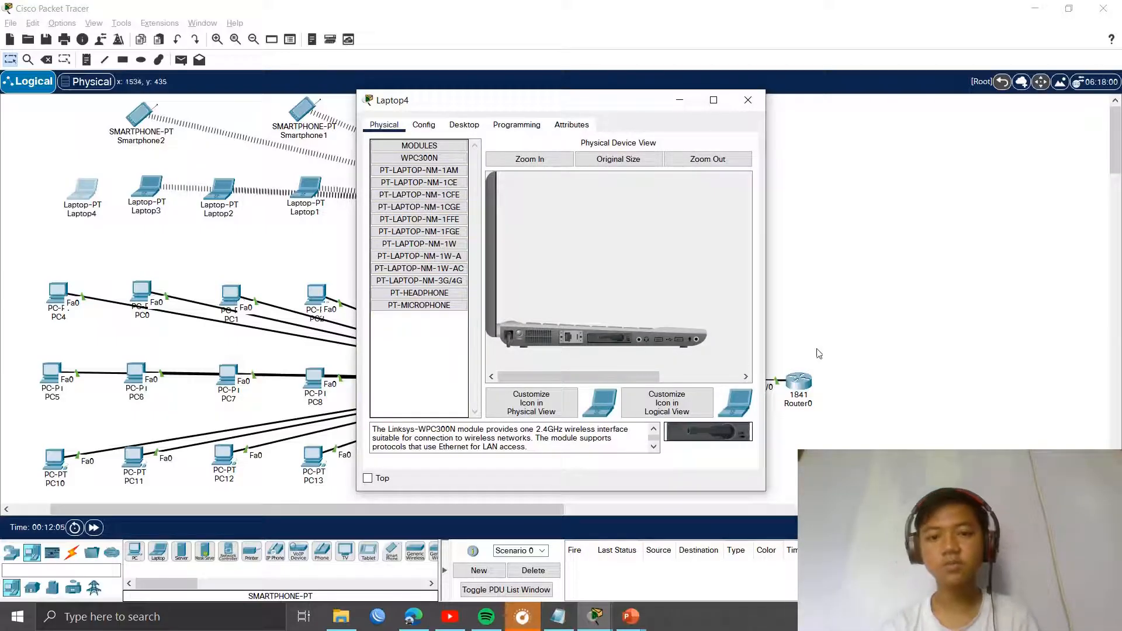
click(748, 100)
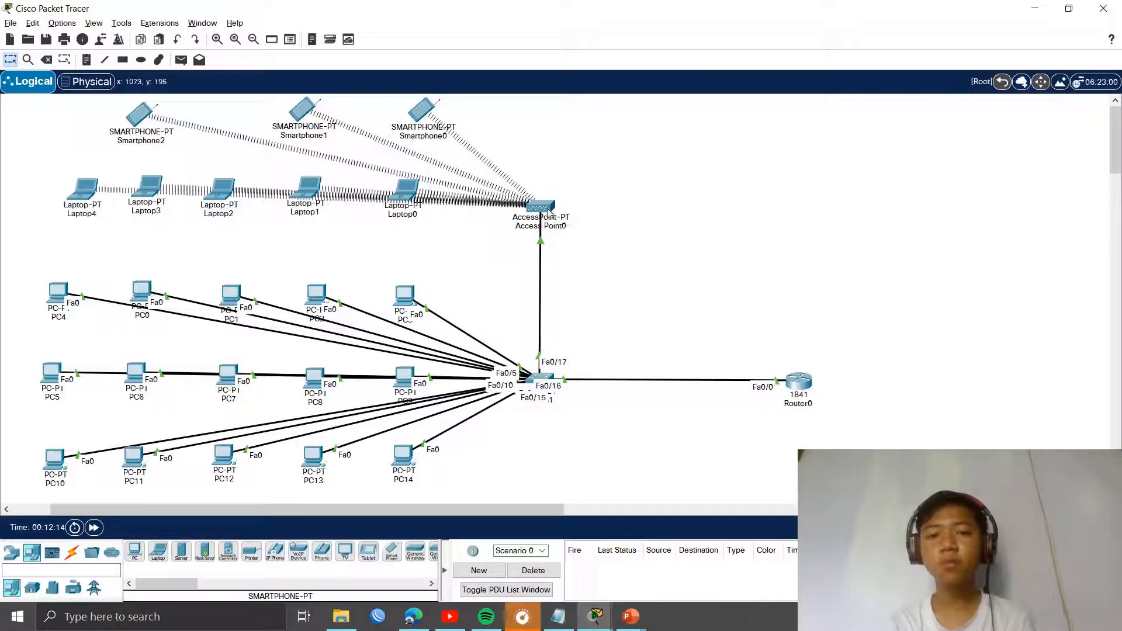
mouse_move(548, 212)
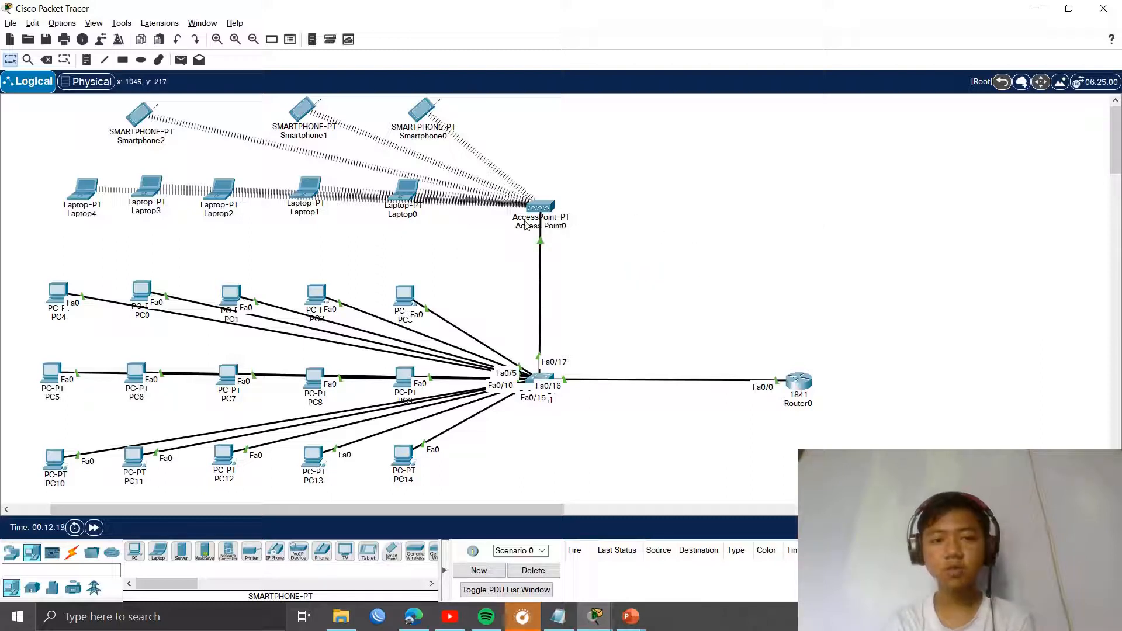
Step: Rename Access Point0's Port 1 wireless SSID to AP-LAB, keeping channel 6
drag(543, 208, 543, 209)
click(543, 209)
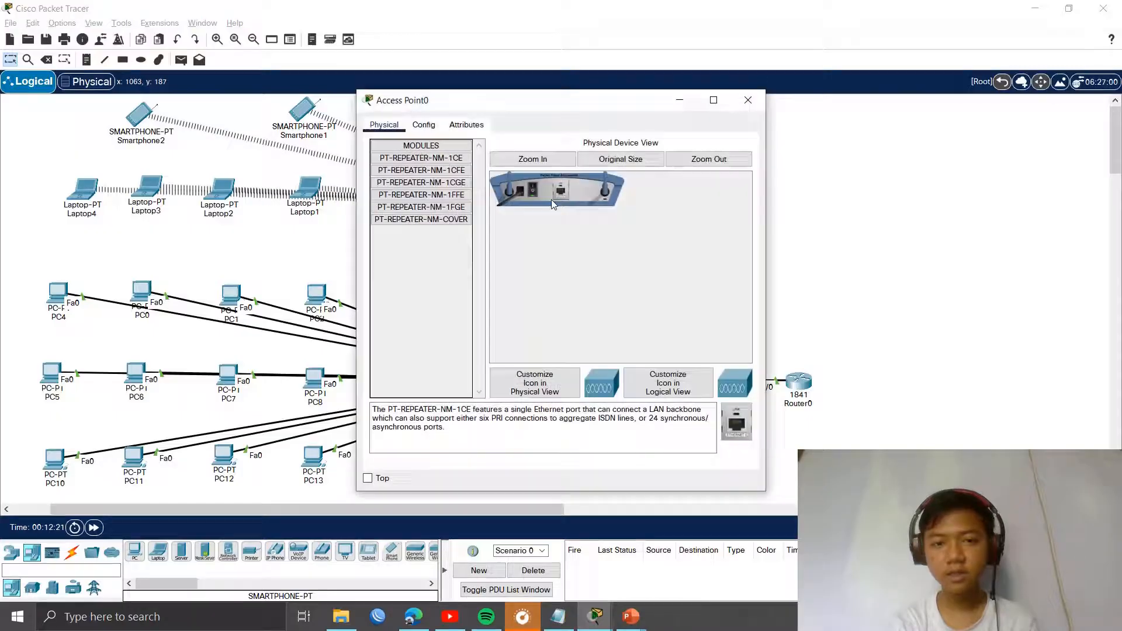
click(423, 126)
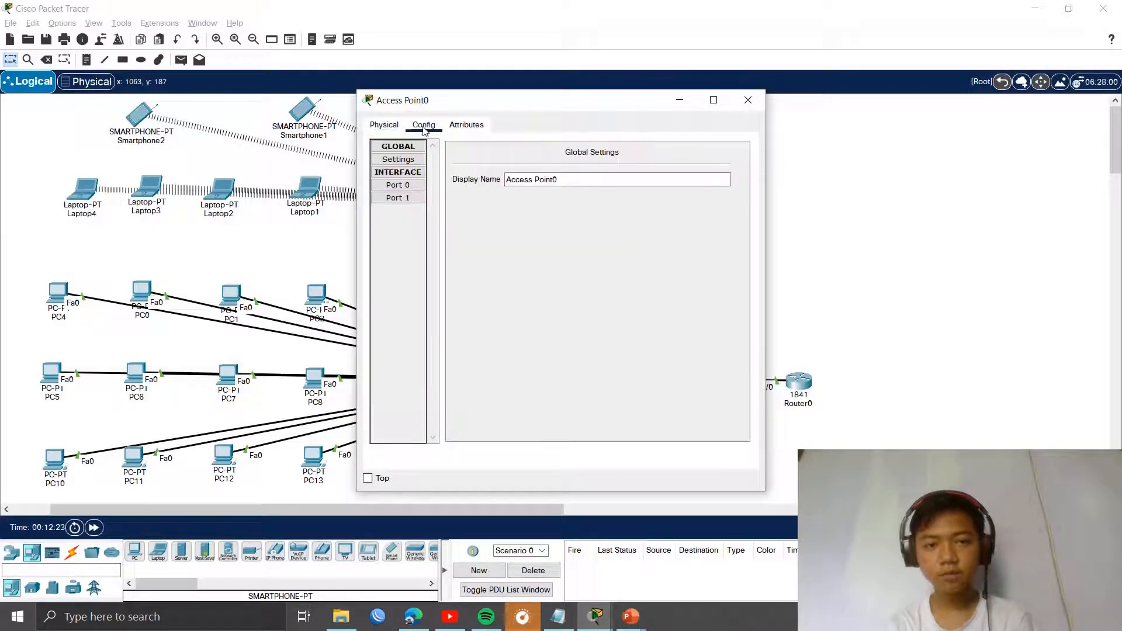
click(408, 186)
click(402, 198)
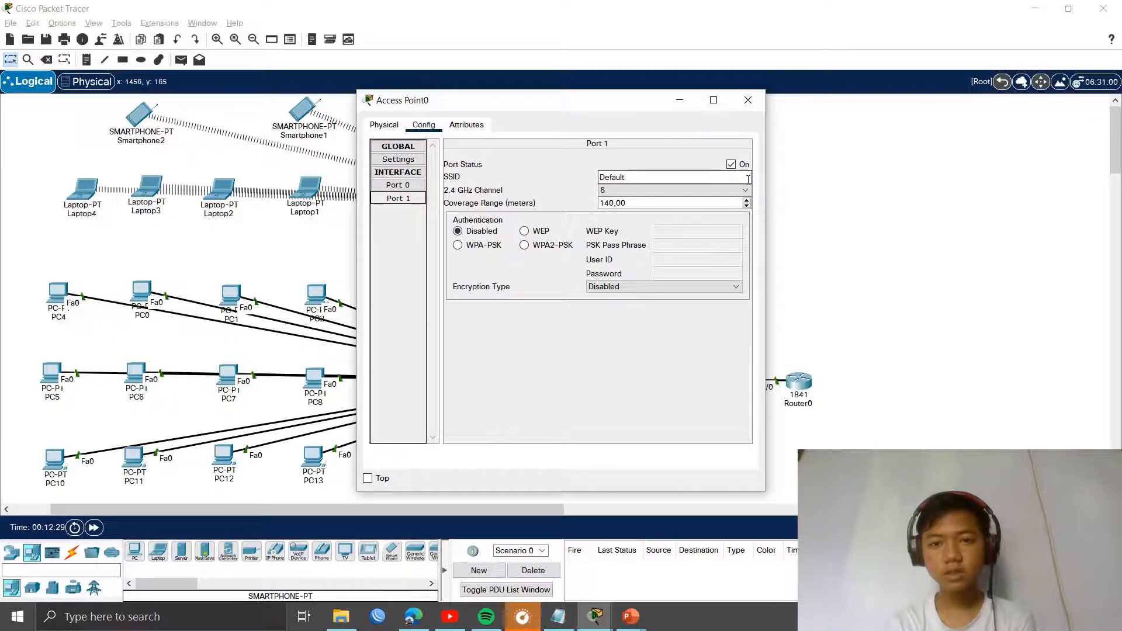
drag(619, 100, 887, 94)
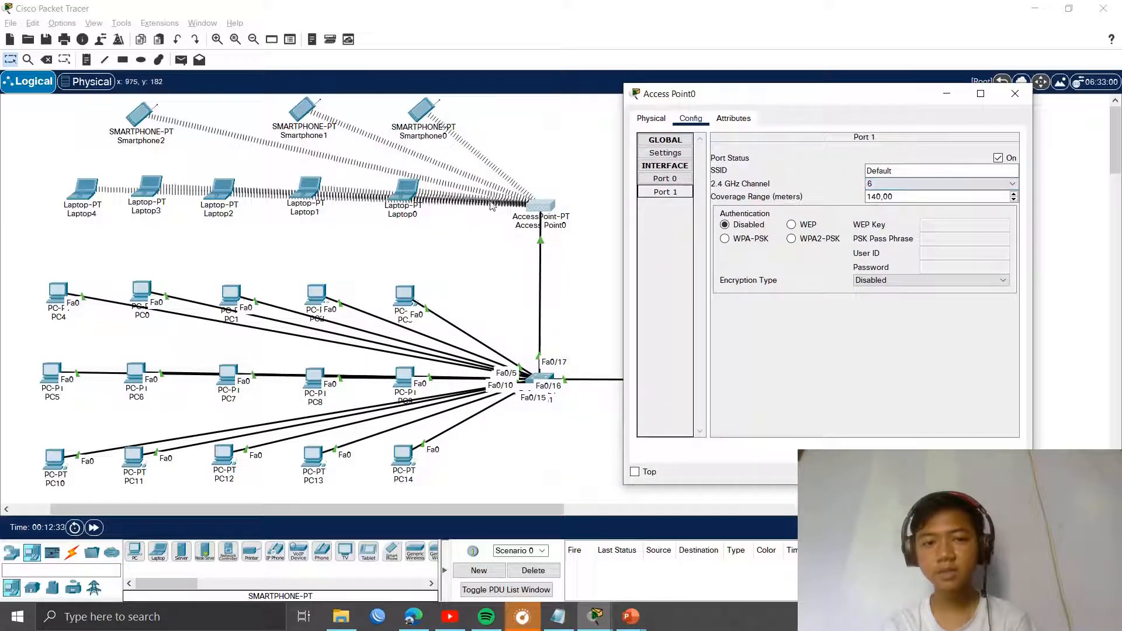
click(939, 170)
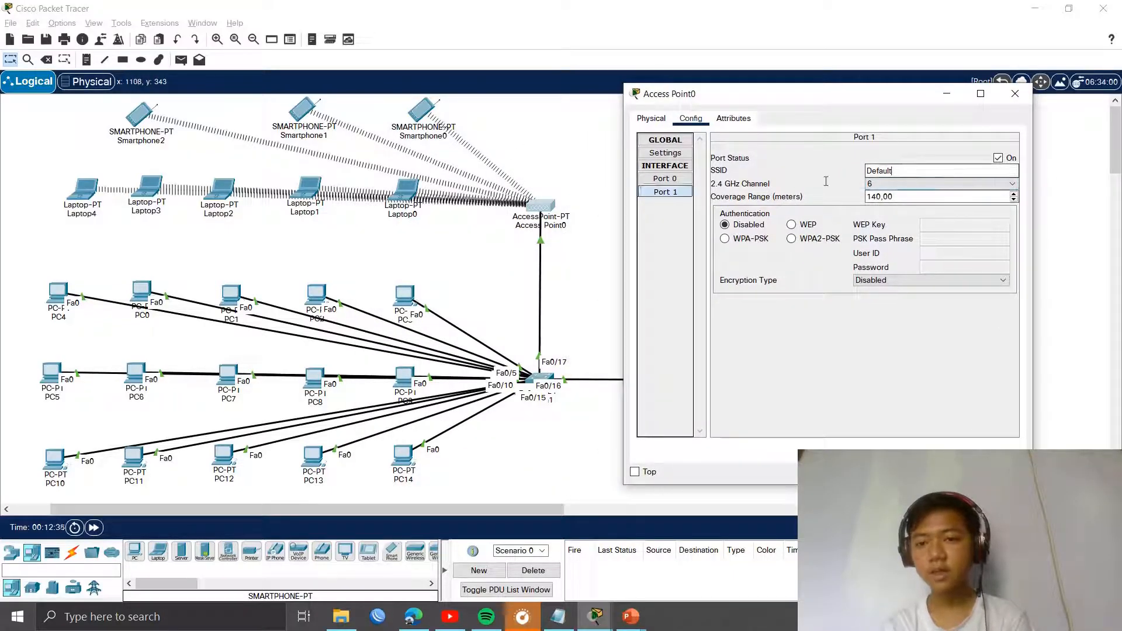
key(BackSpace)
key(BackSpace)
key(BackSpace)
key(BackSpace)
key(BackSpace)
key(BackSpace)
key(BackSpace)
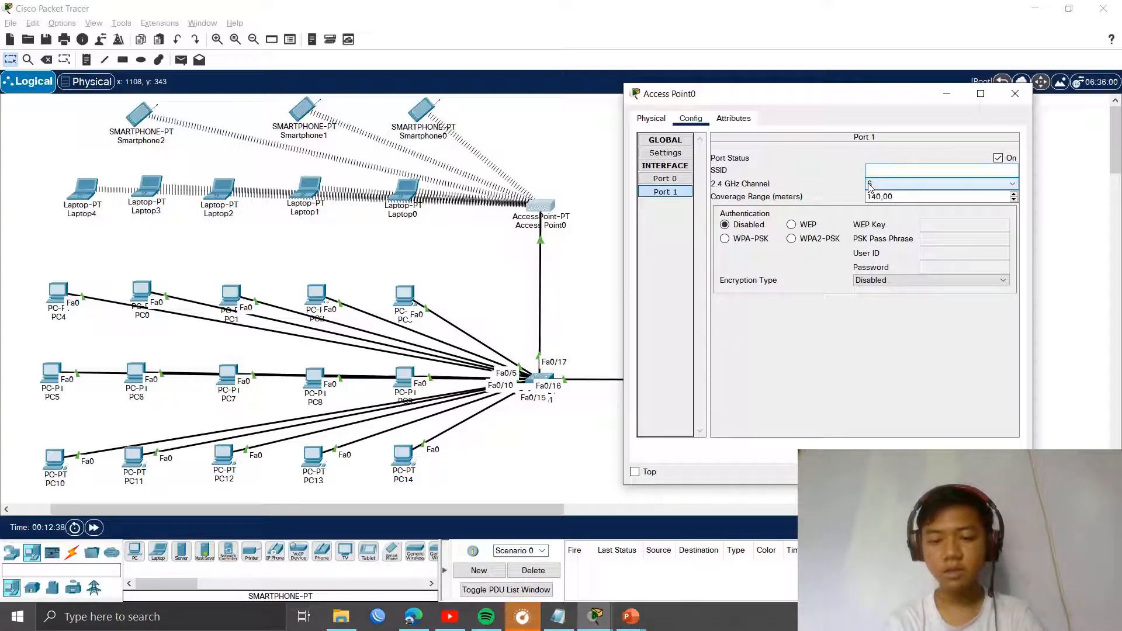
key(BackSpace)
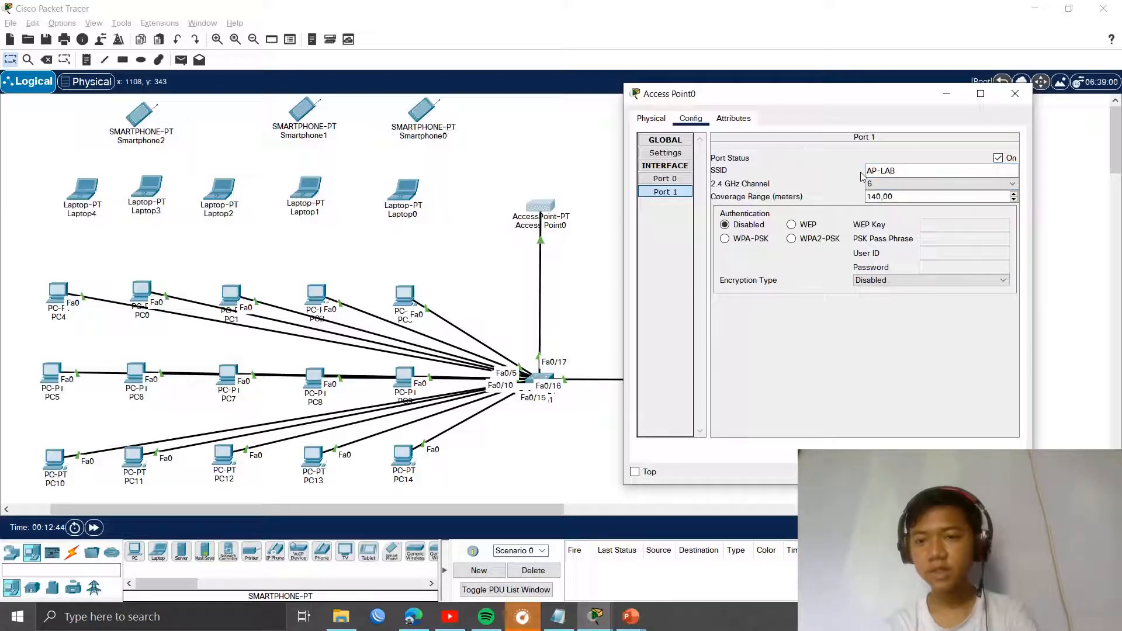
click(915, 186)
click(914, 186)
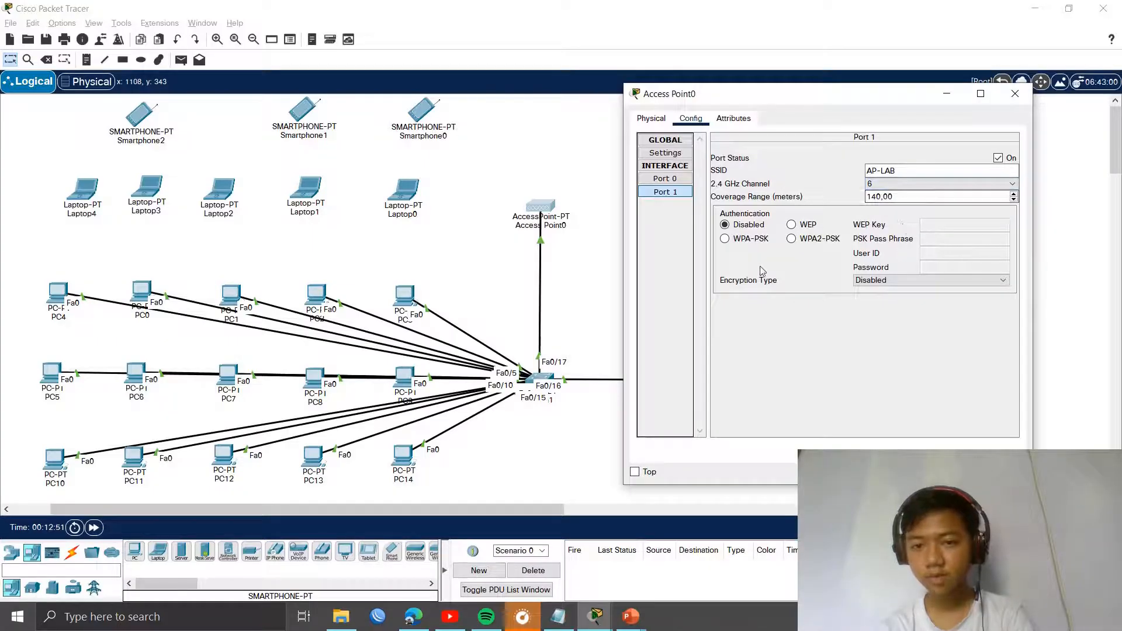
Step: Set Port 1 authentication to WPA2-PSK with a pass phrase and AES encryption
click(731, 240)
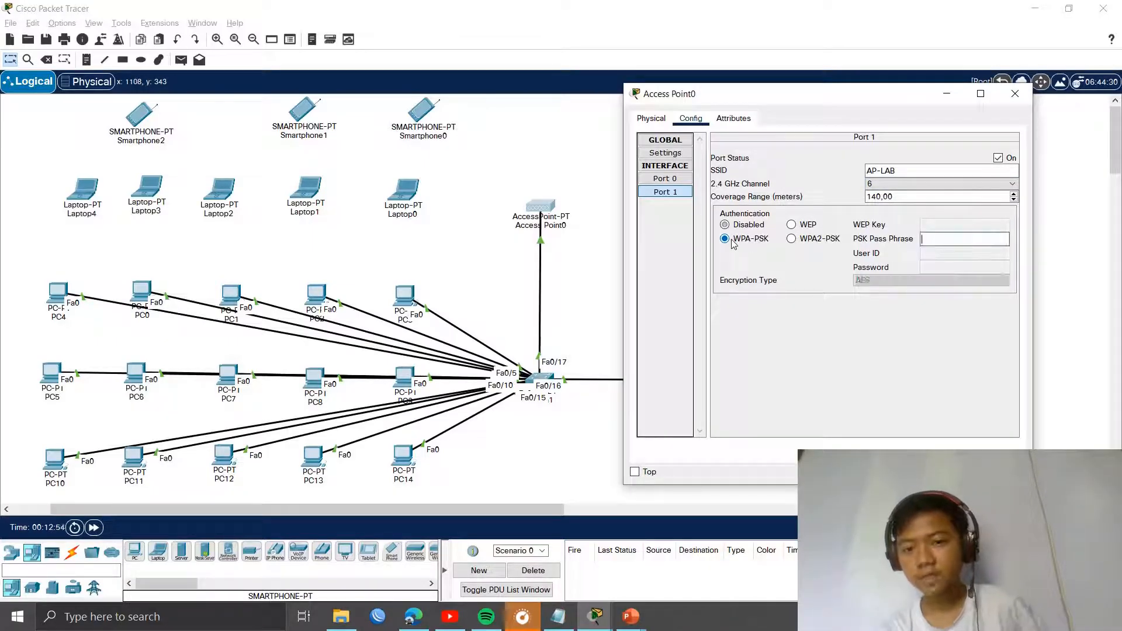
click(798, 244)
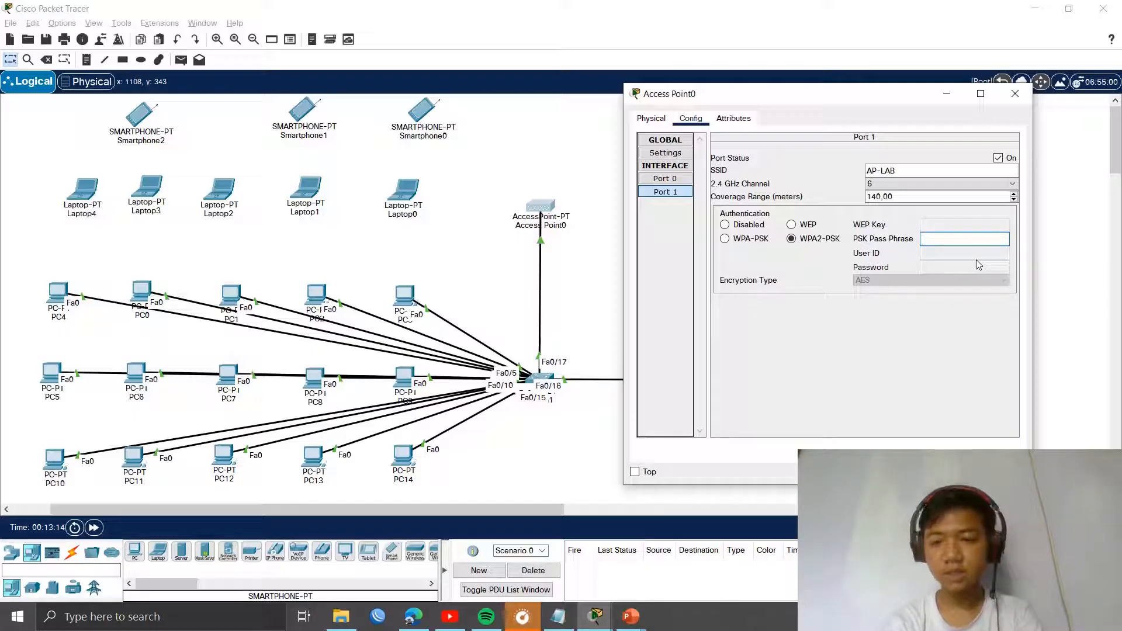
text(LAB)
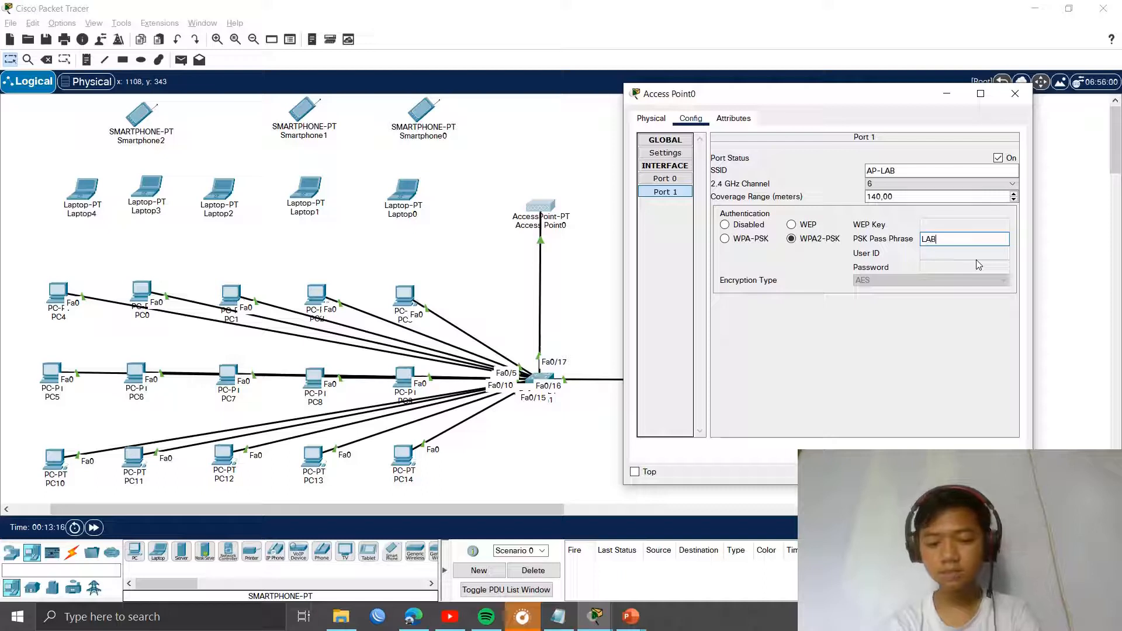
text(JAYA)
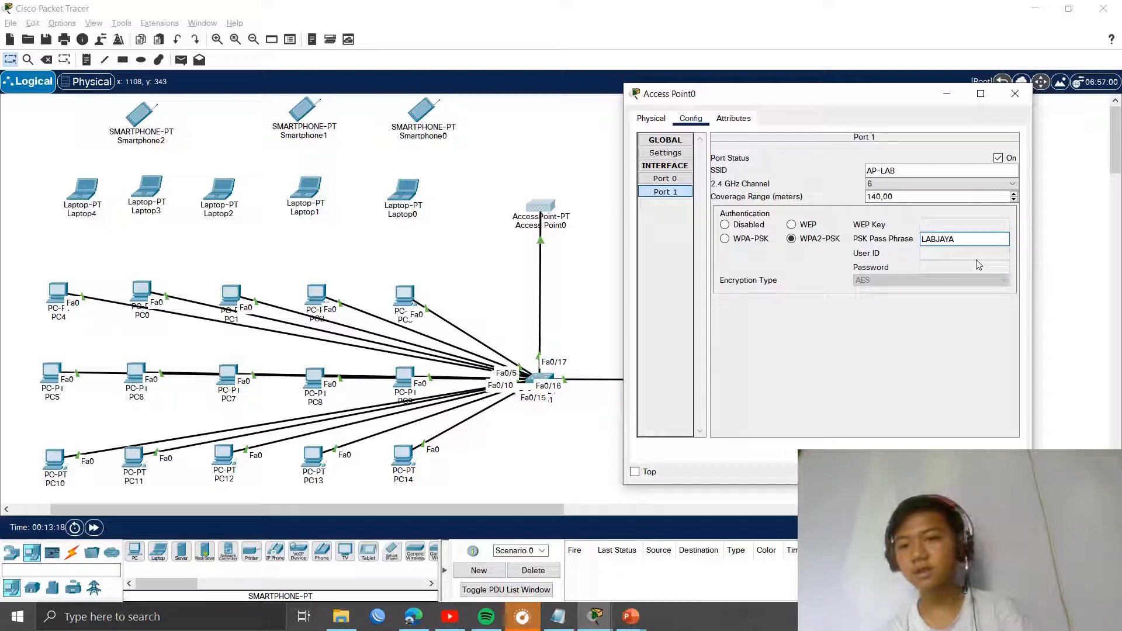
text(123)
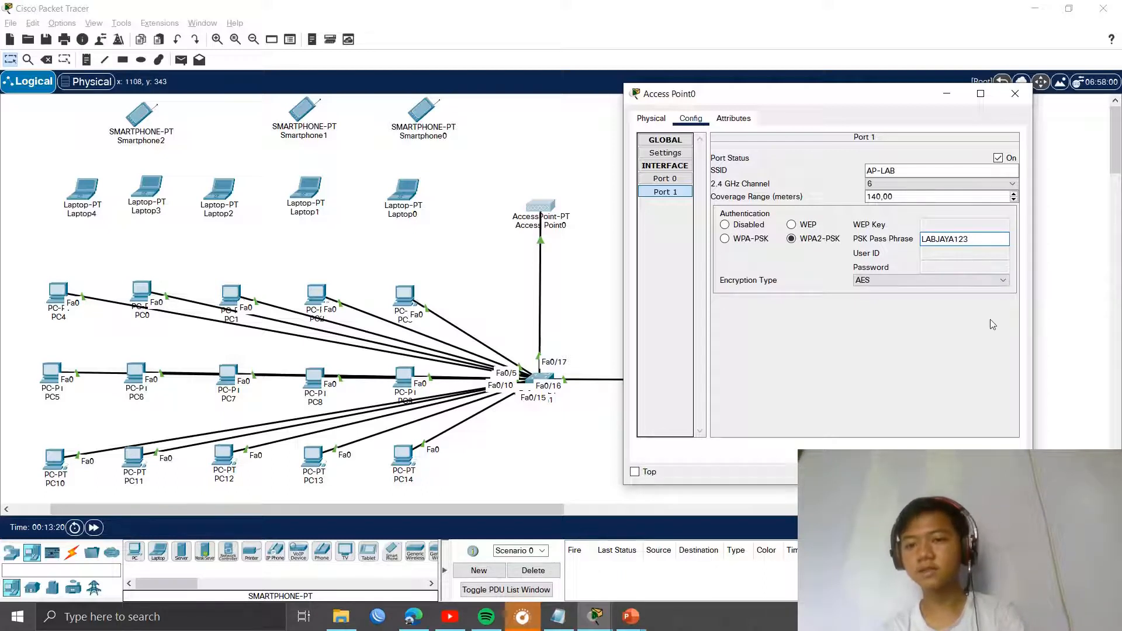
click(934, 280)
click(934, 283)
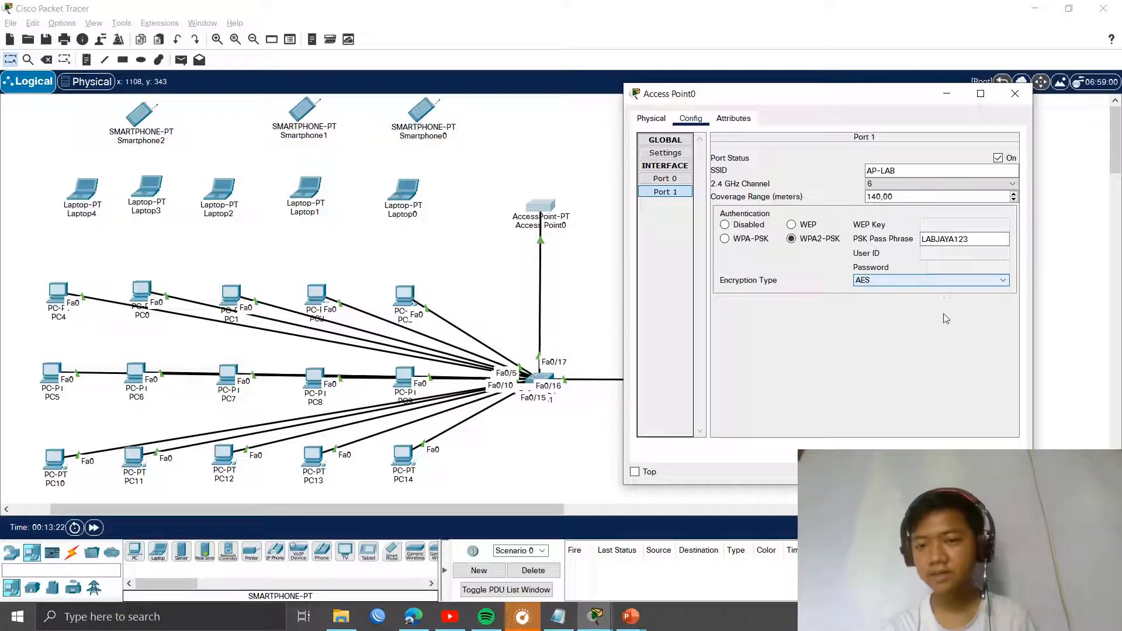
click(927, 280)
click(916, 287)
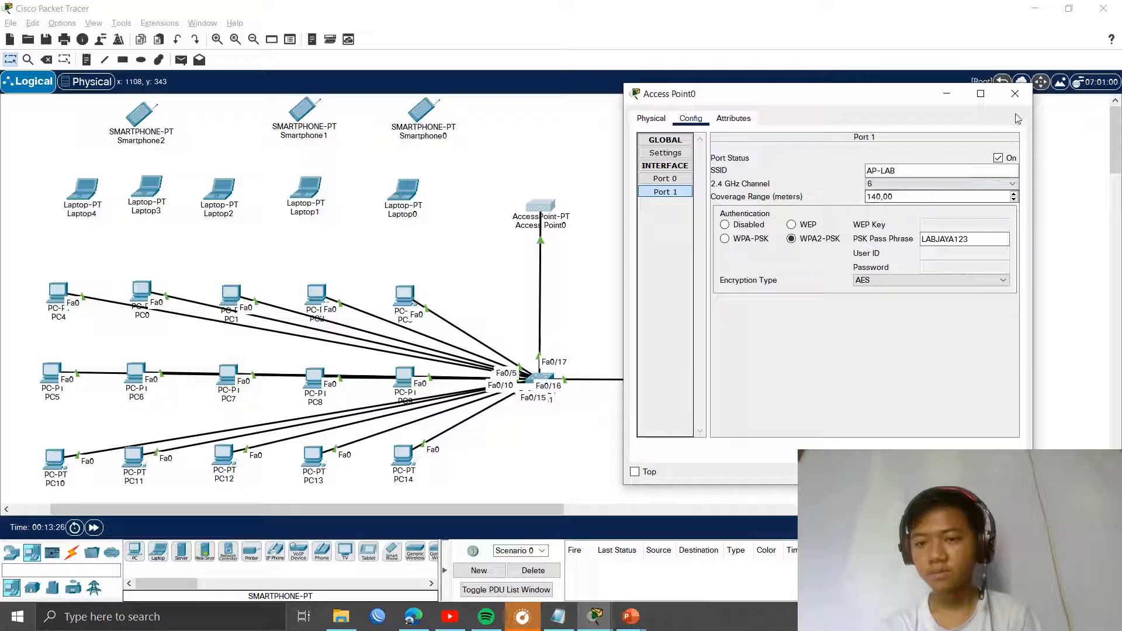
click(1014, 94)
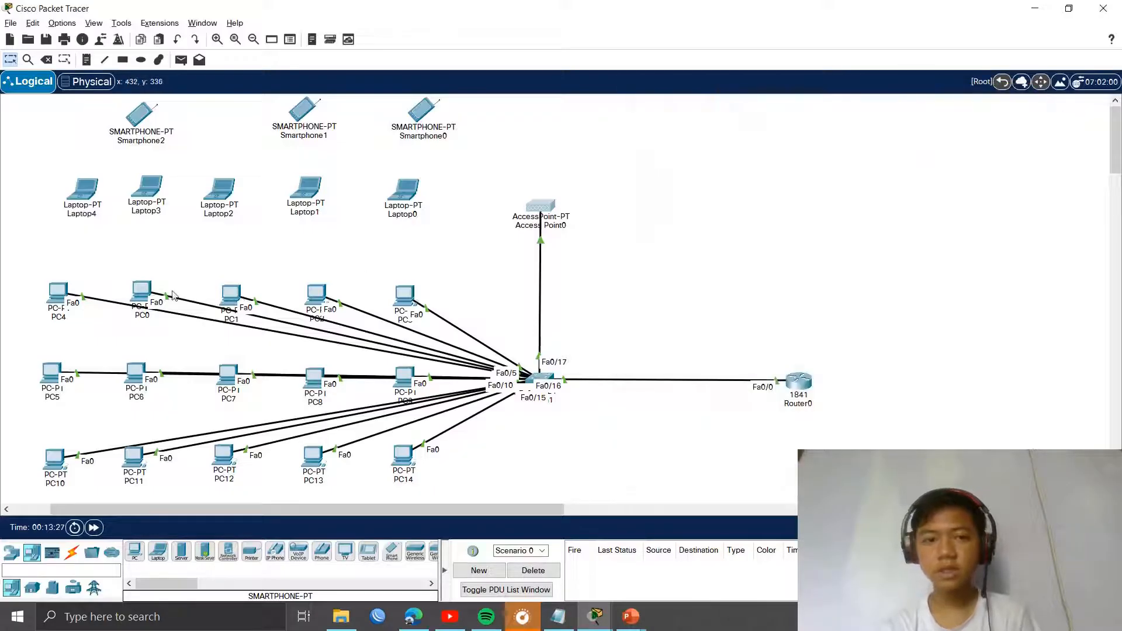
Step: Open Laptop0's PC Wireless client and refresh the list of available networks
click(403, 190)
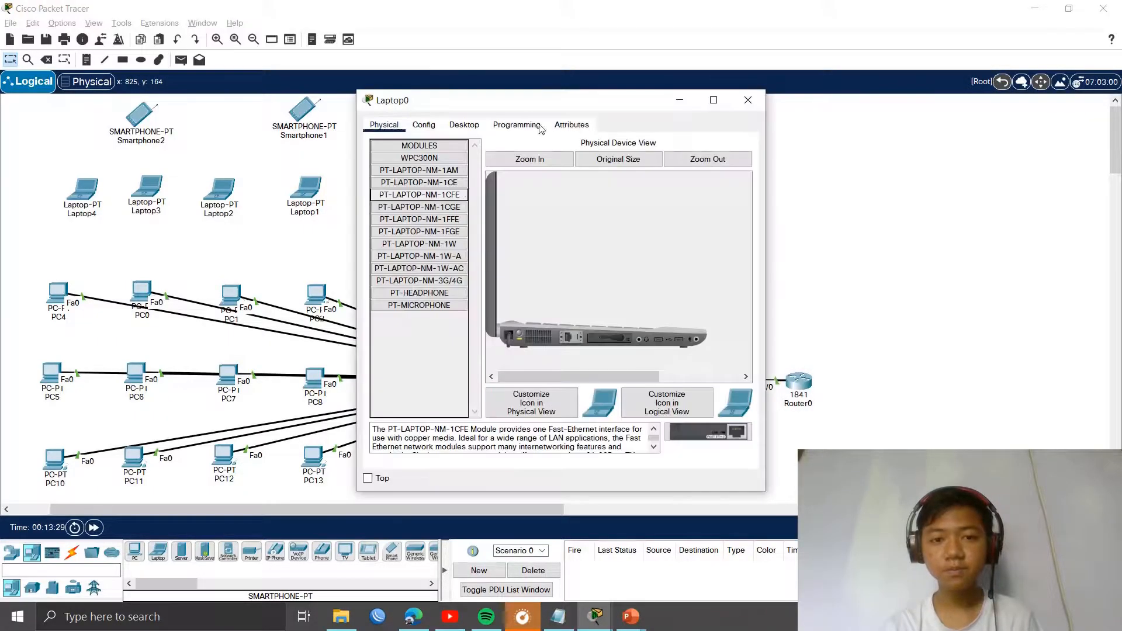
drag(524, 102, 749, 59)
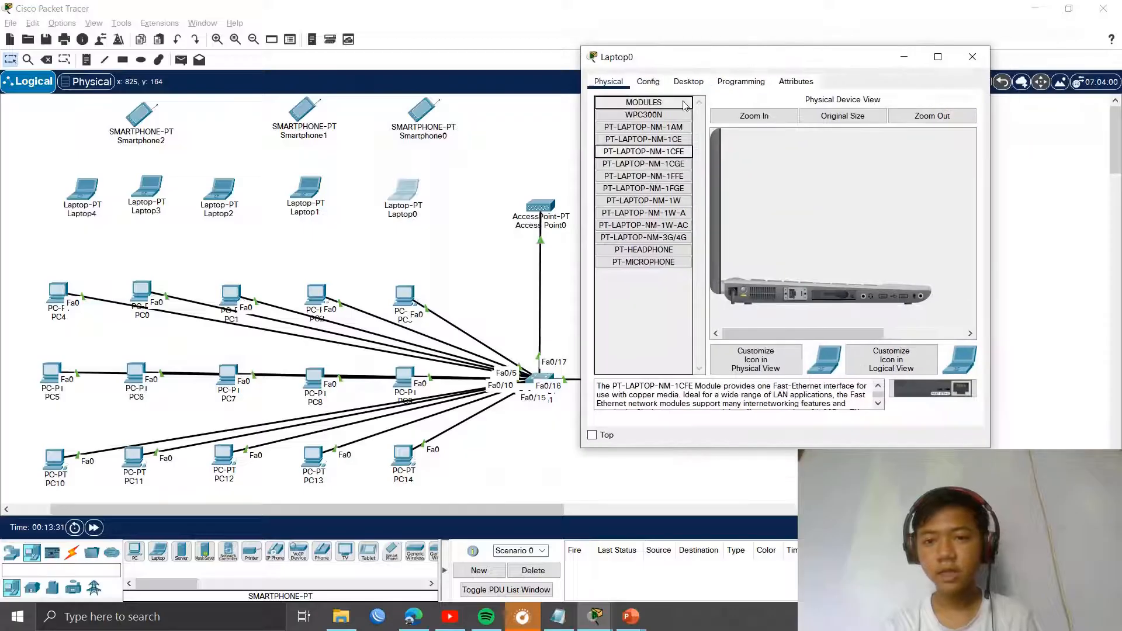
click(688, 82)
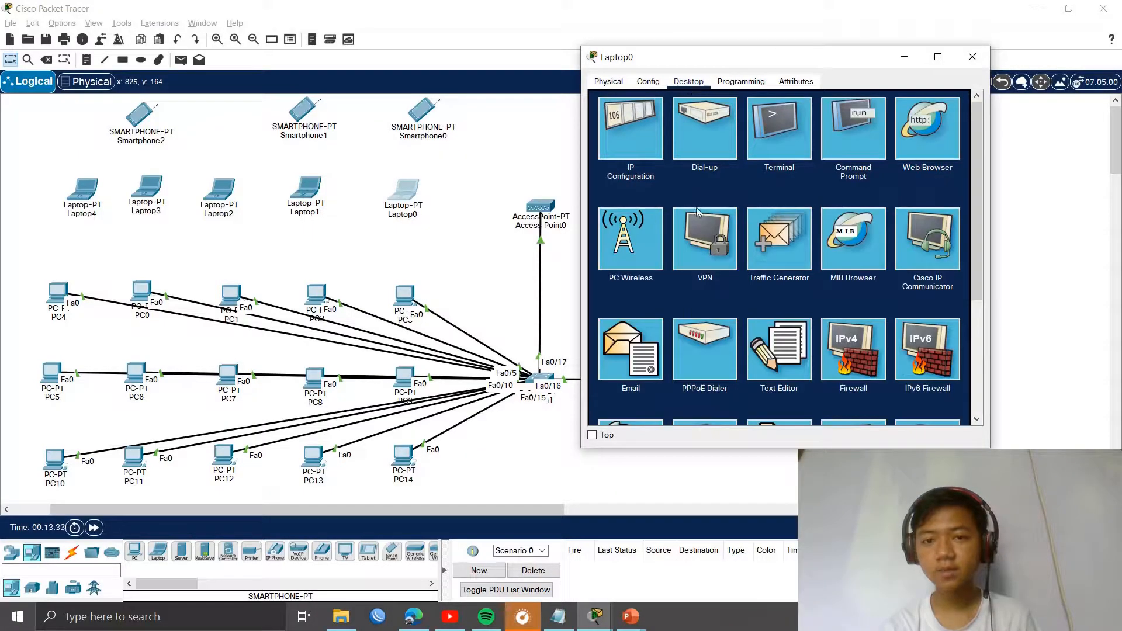
scroll(762, 250, down, 3)
scroll(843, 256, up, 3)
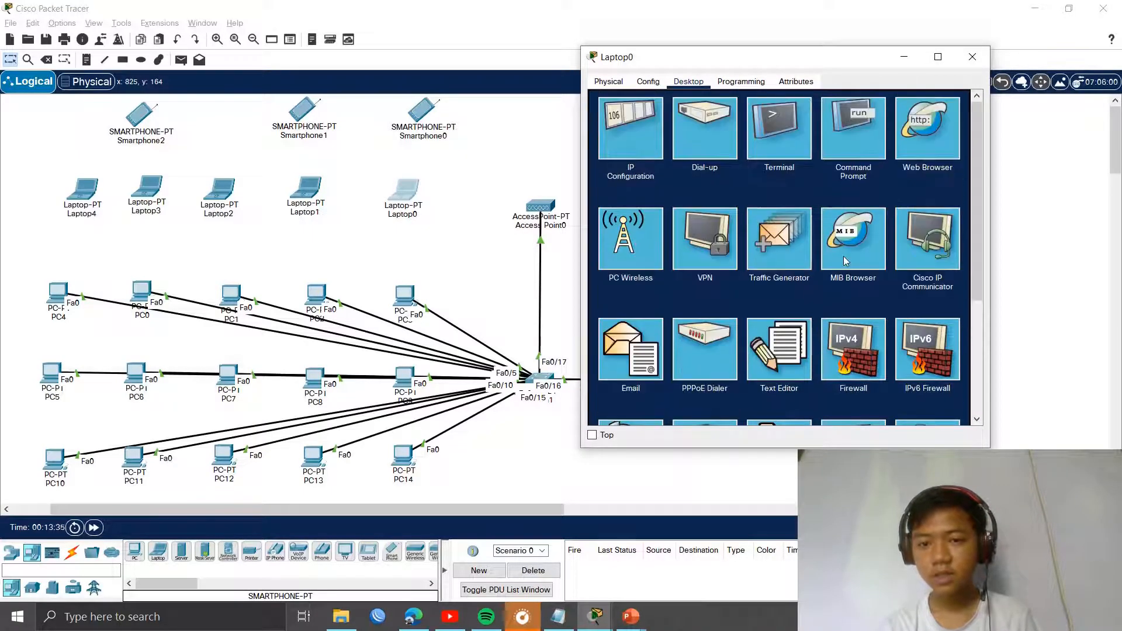
click(611, 235)
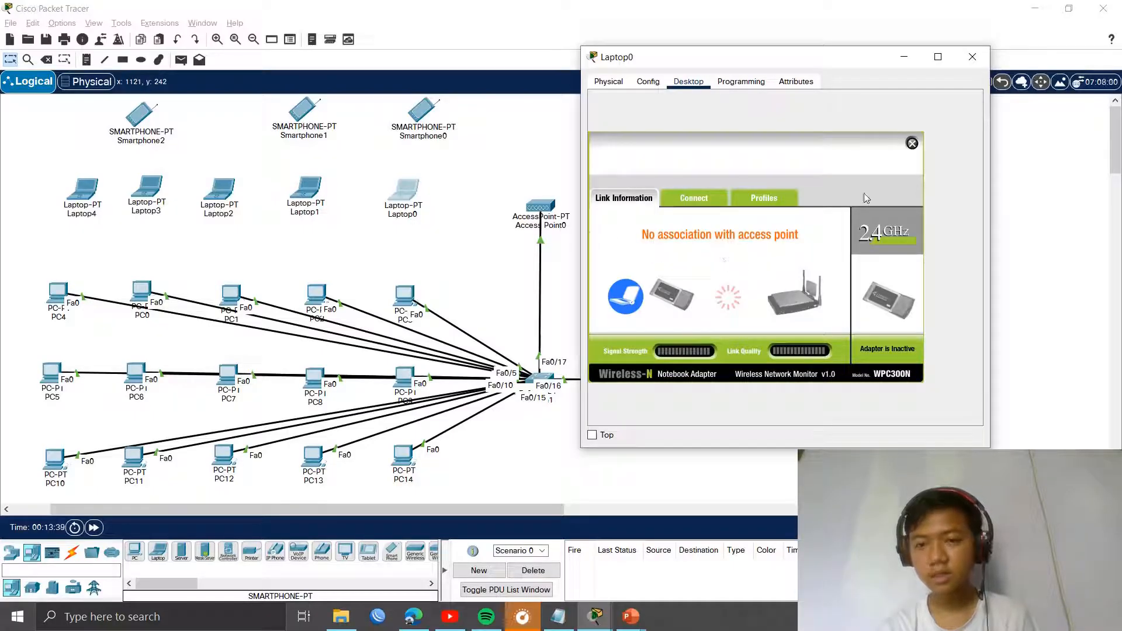
click(694, 200)
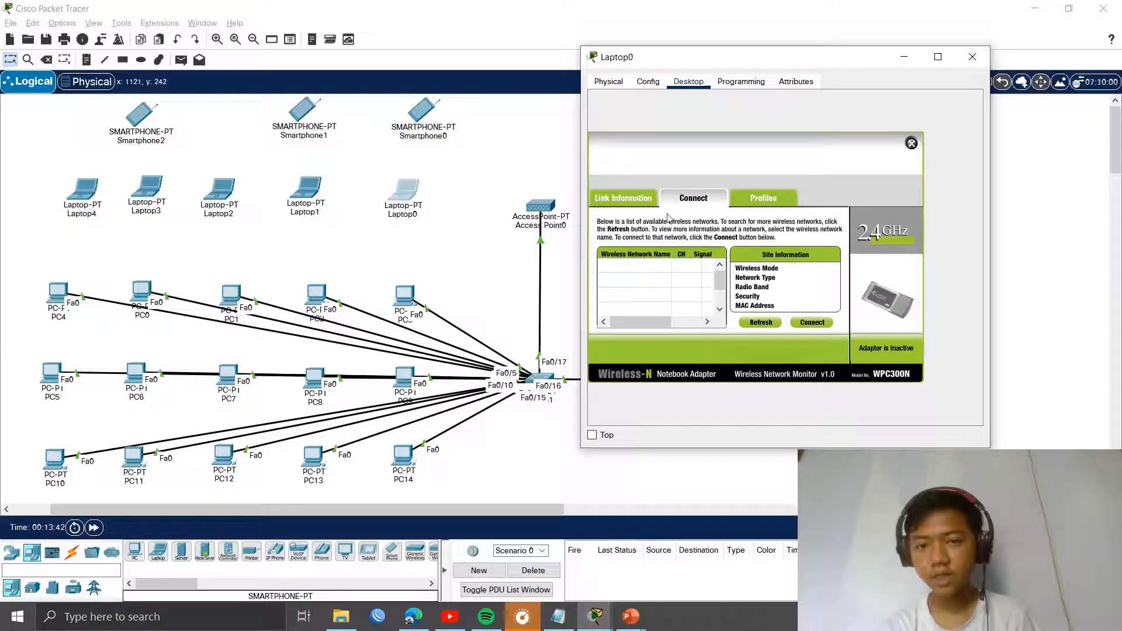
click(760, 322)
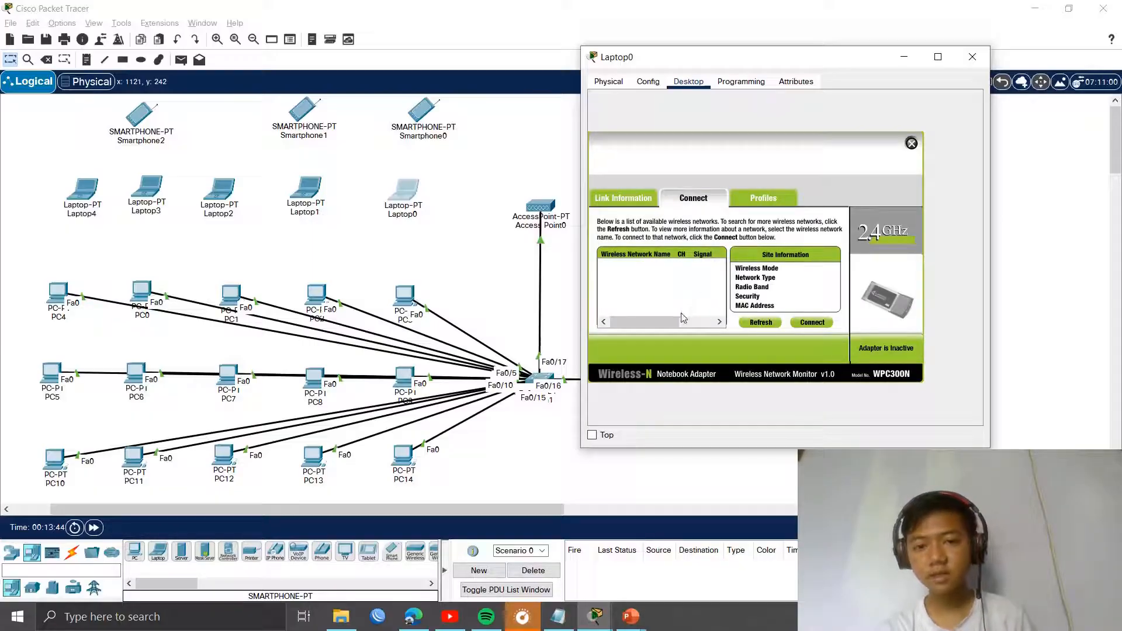
Step: Connect Laptop0 to AP-LAB using WPA2-Personal and the network's pre-shared key
drag(667, 324, 684, 326)
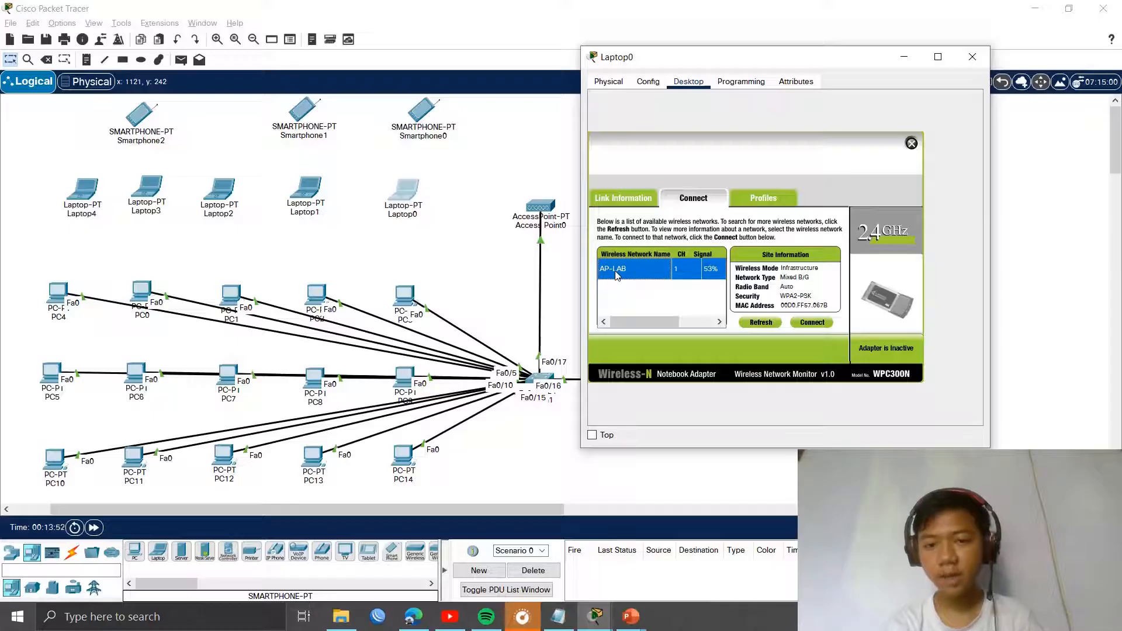
click(812, 322)
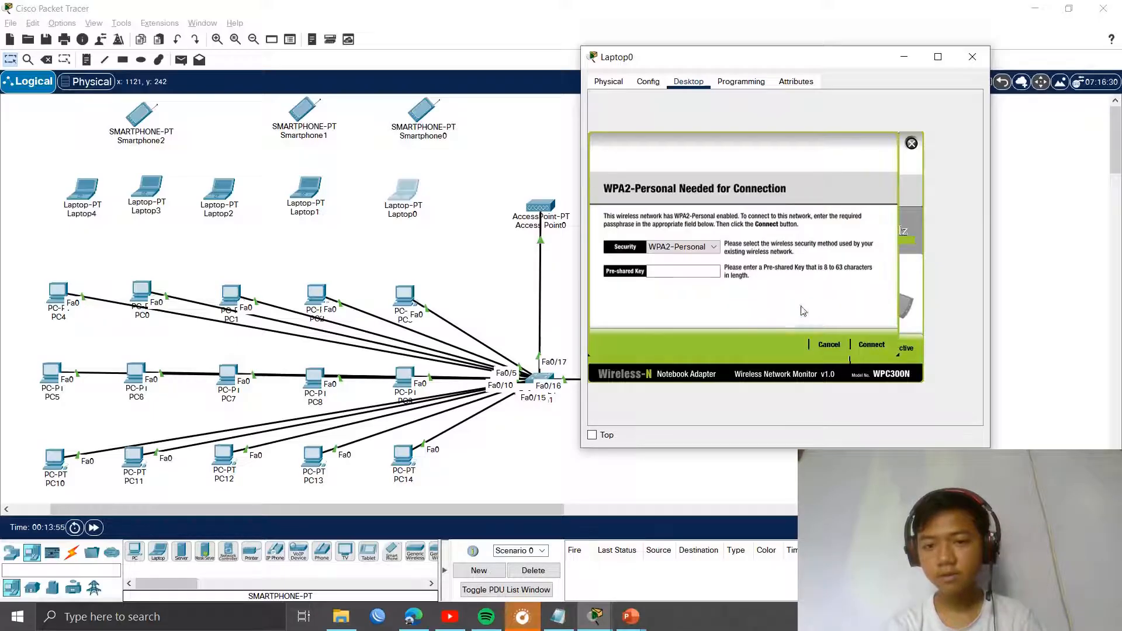
click(702, 251)
click(702, 250)
click(688, 276)
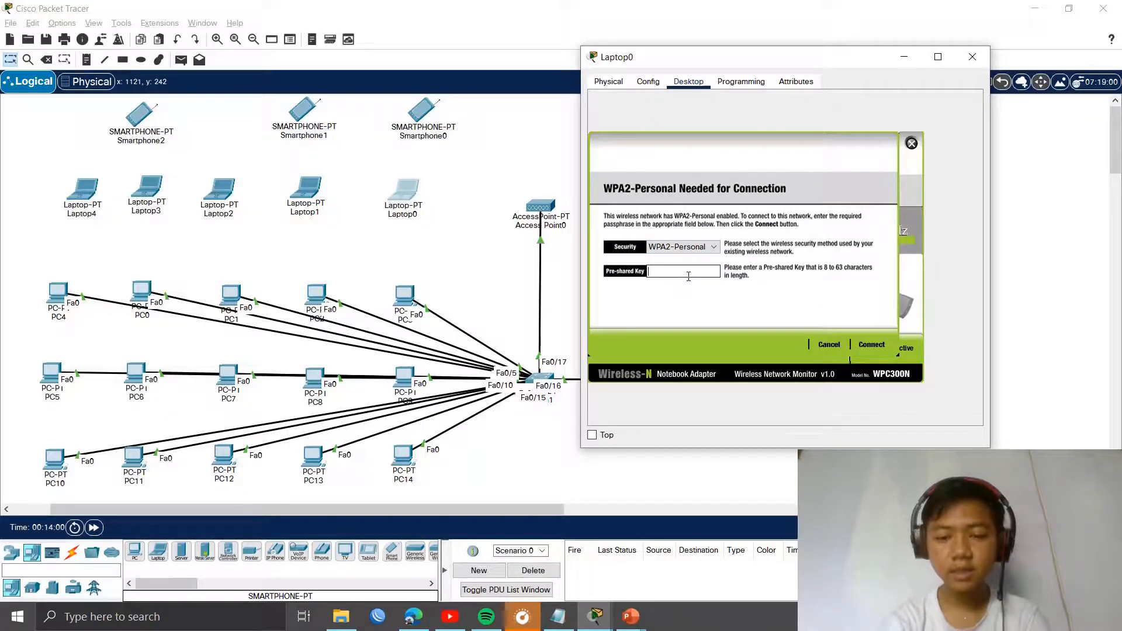
text(LABJAYA)
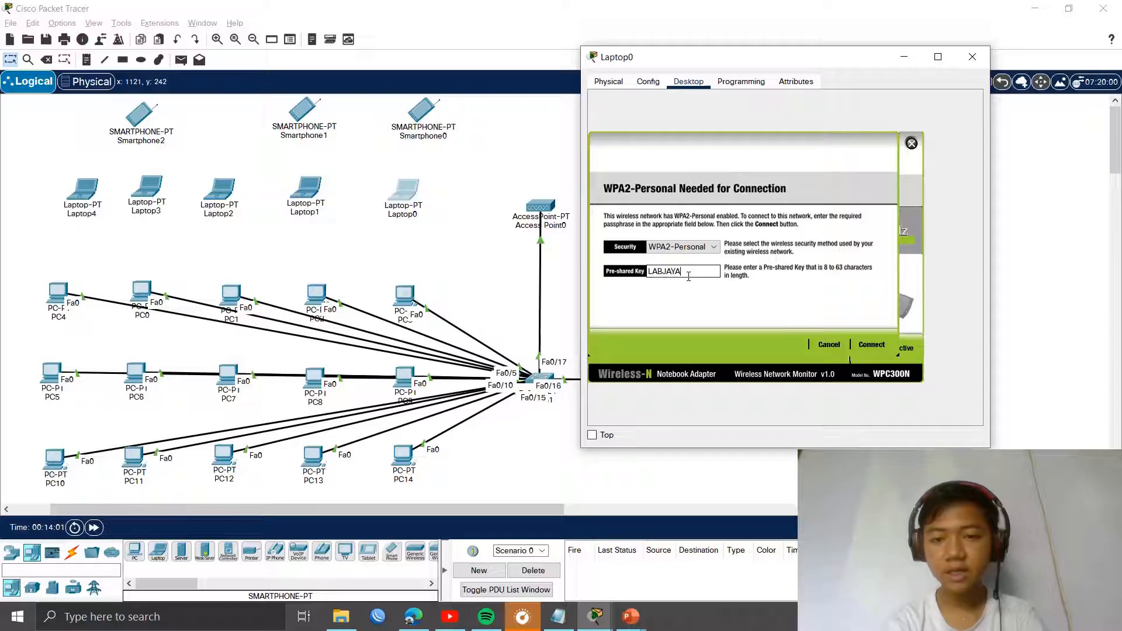
text(123)
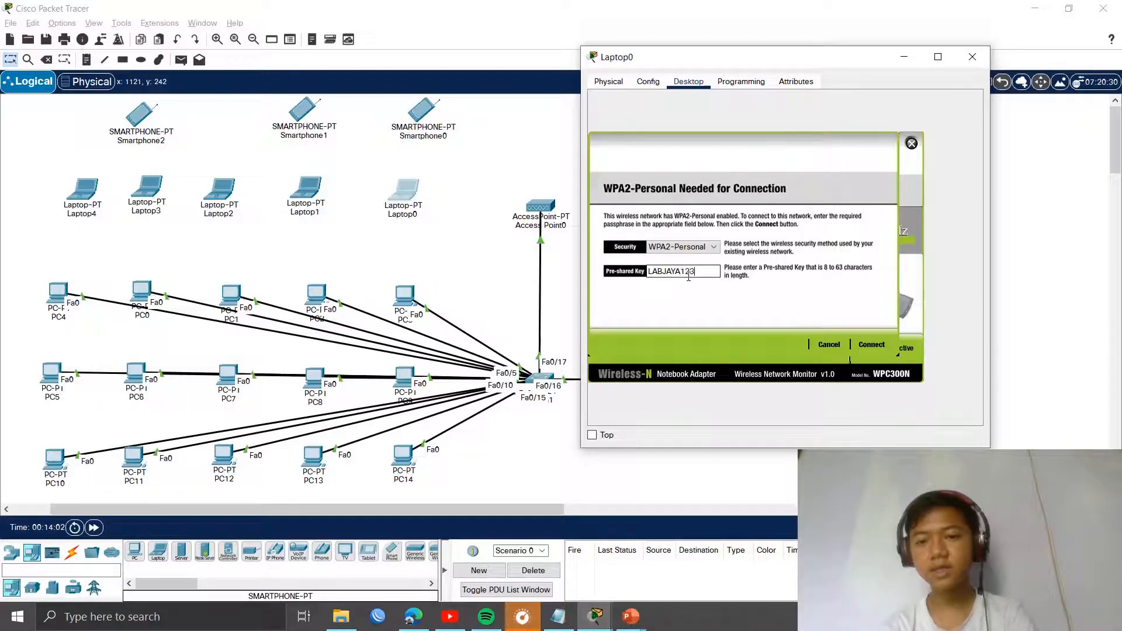
click(871, 343)
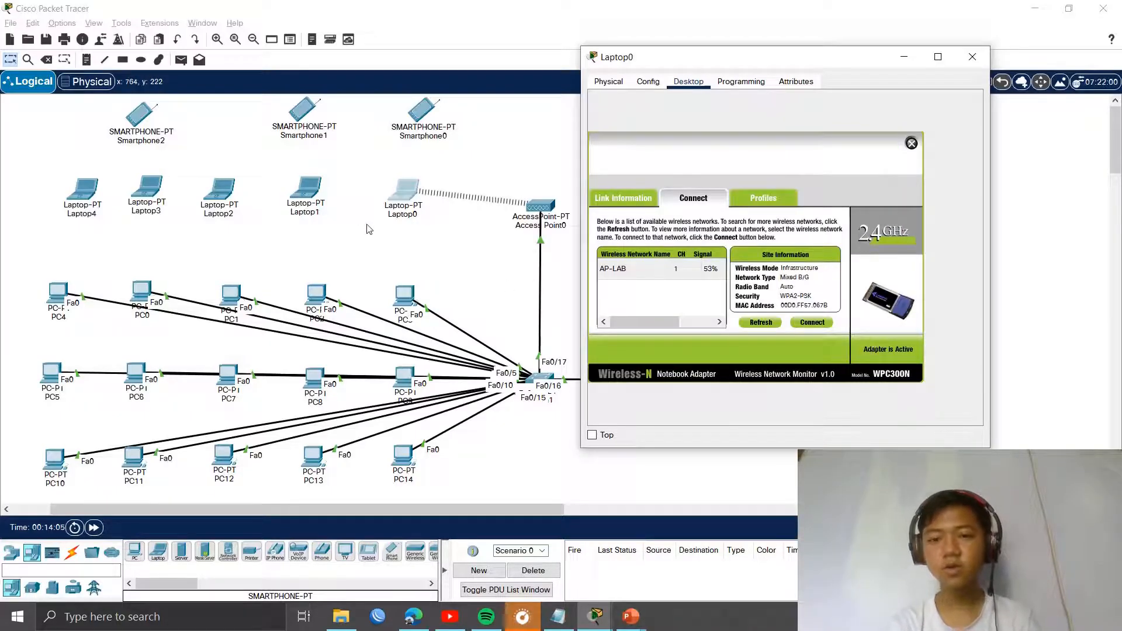
Step: Try joining Laptop1 to AP-LAB from PC Wireless's Connect list using the WPA2 pre-shared key
click(303, 195)
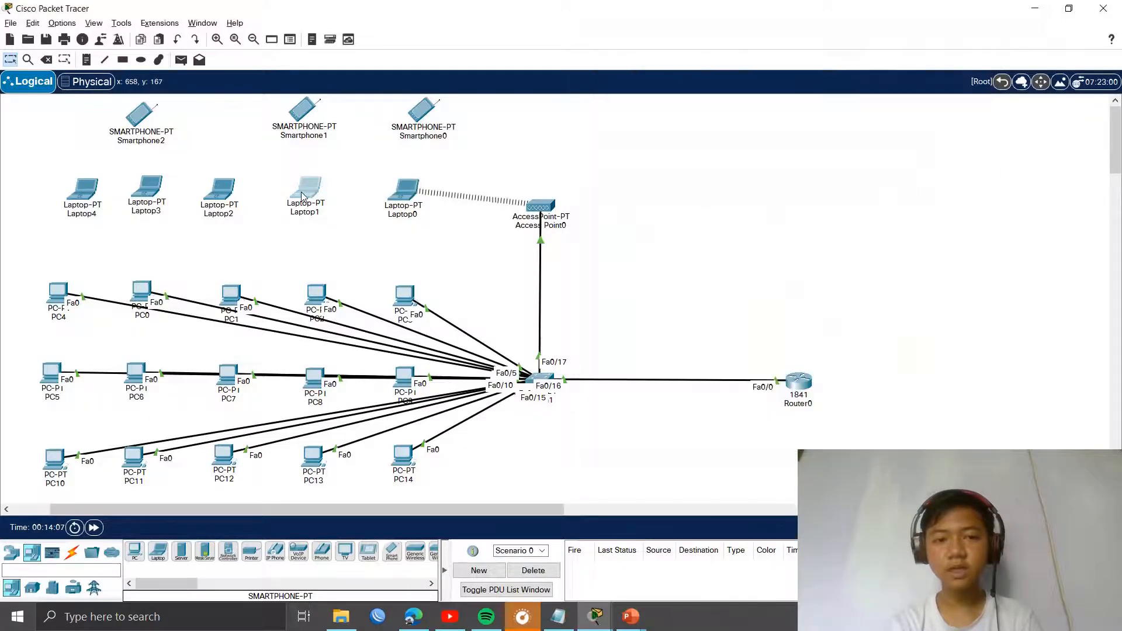
click(303, 196)
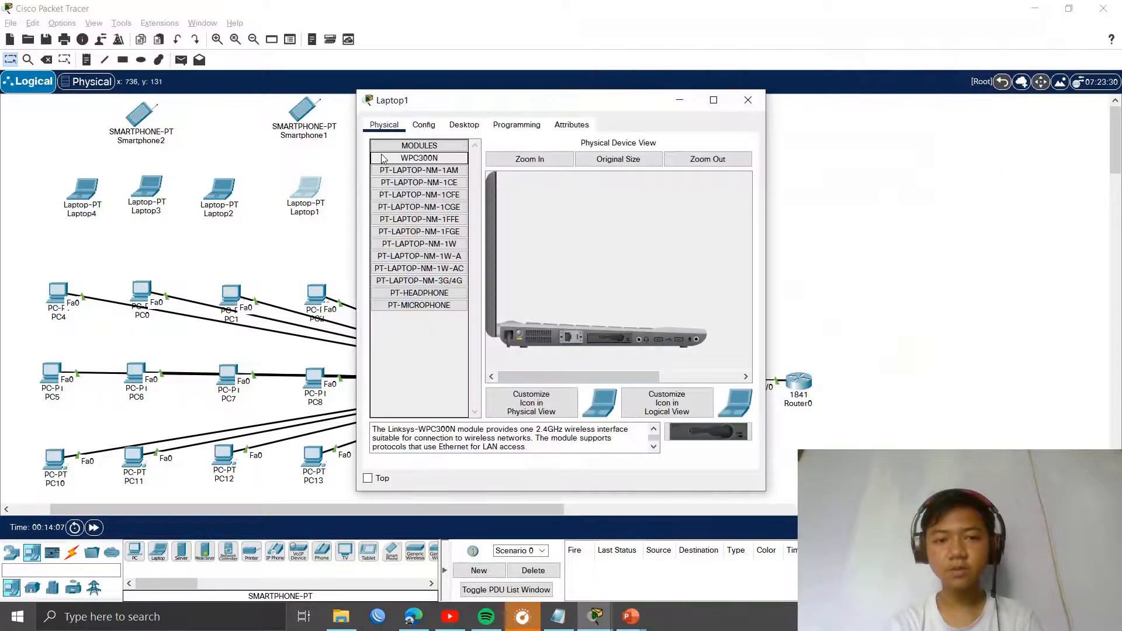
click(461, 126)
click(421, 281)
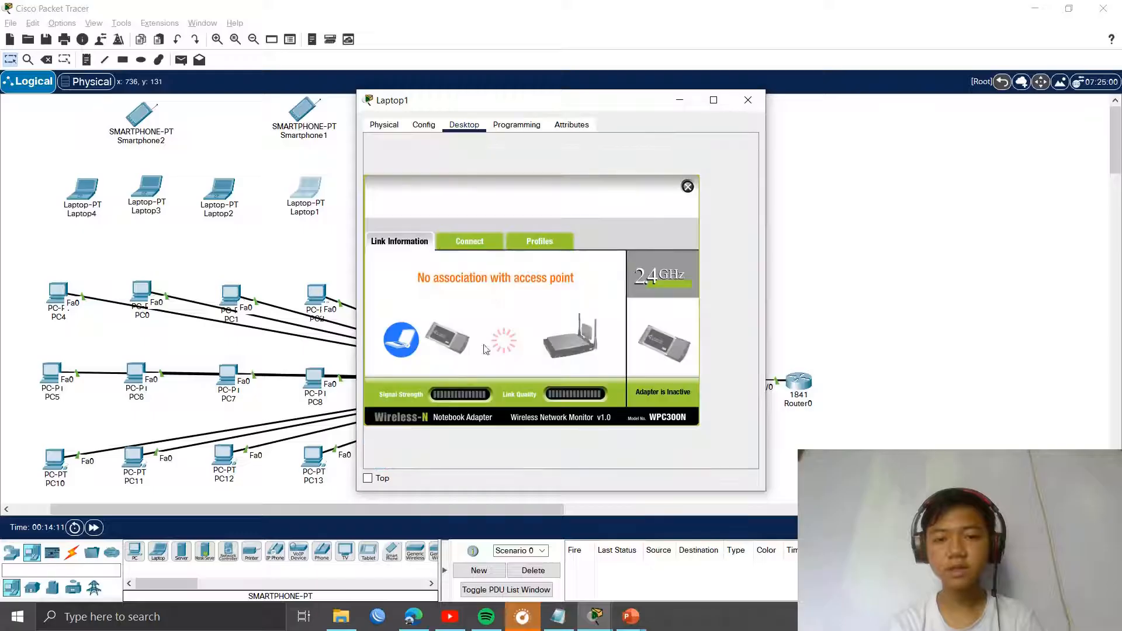
click(482, 236)
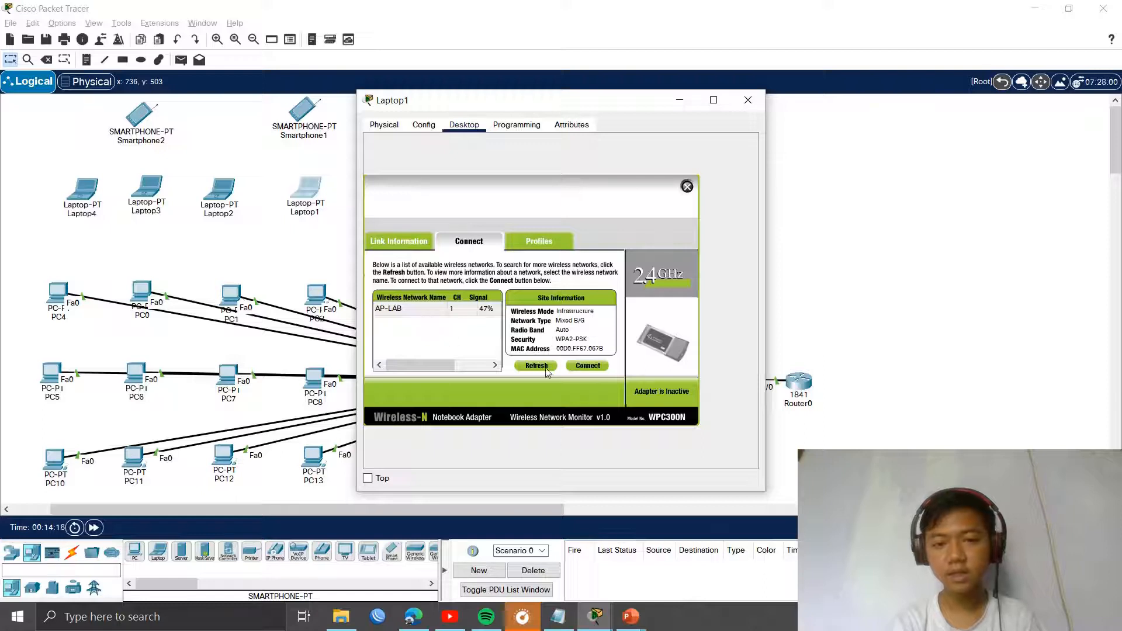
click(577, 366)
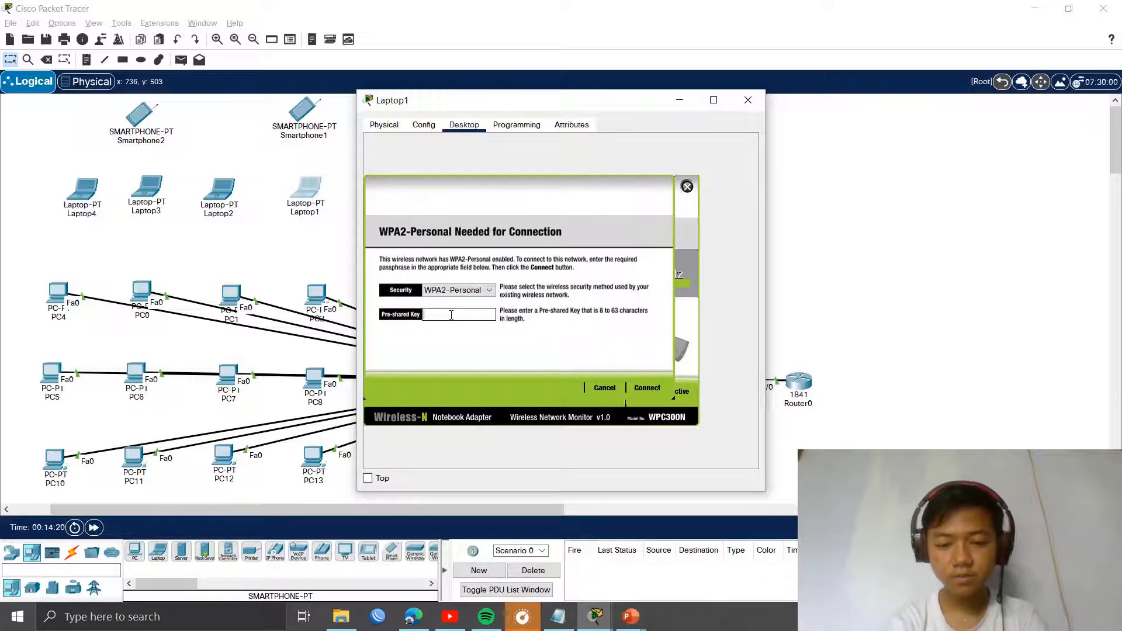
text(LABJAY123)
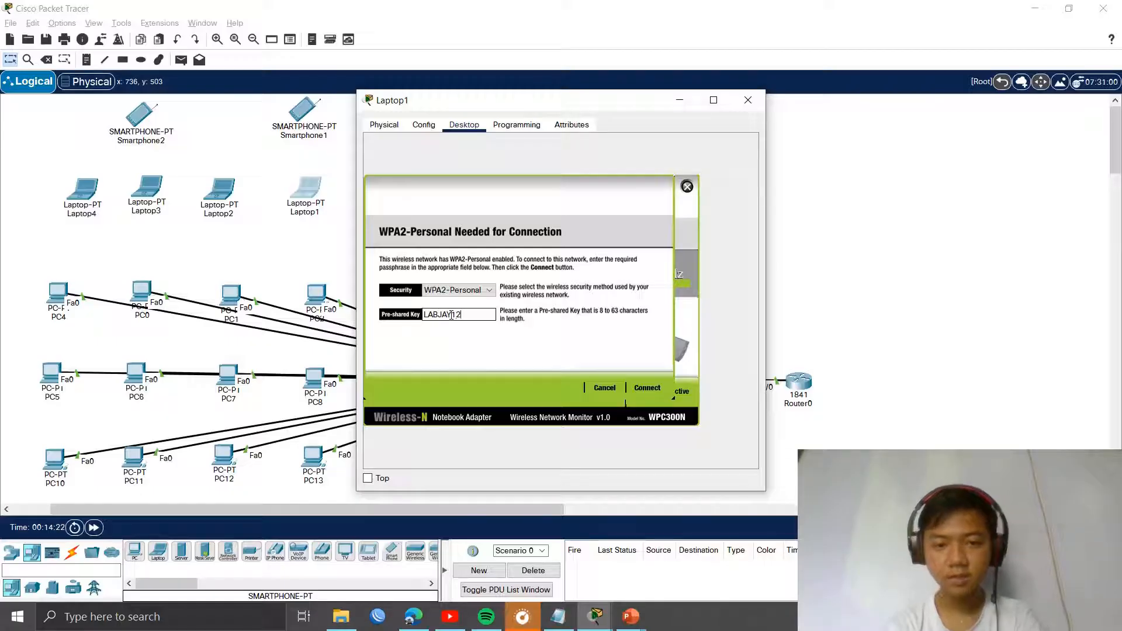
click(646, 387)
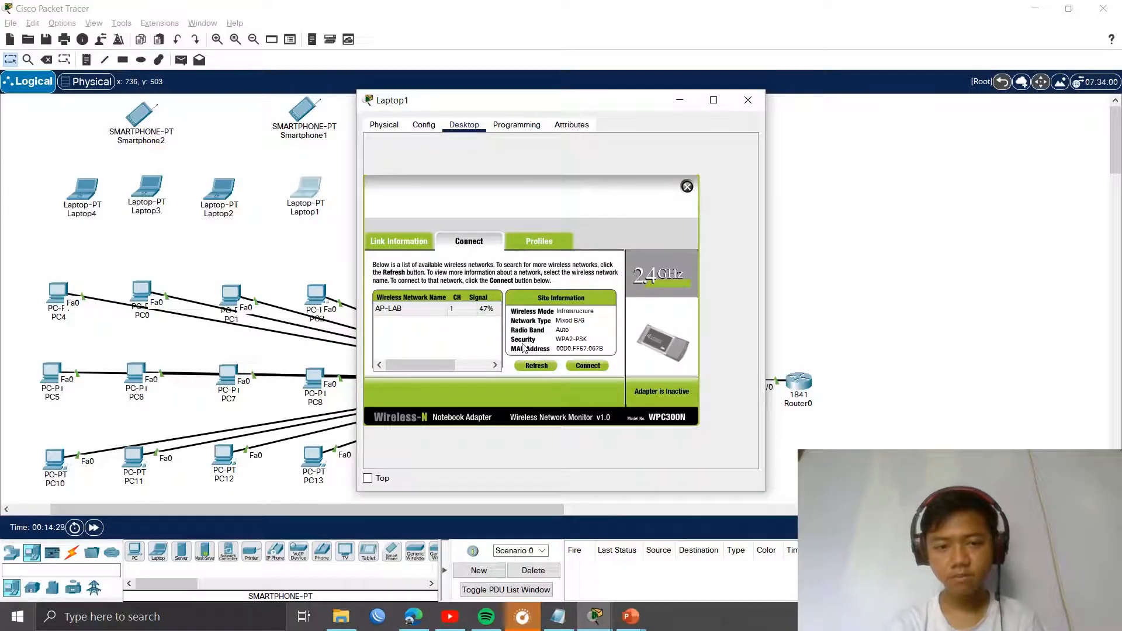
click(687, 187)
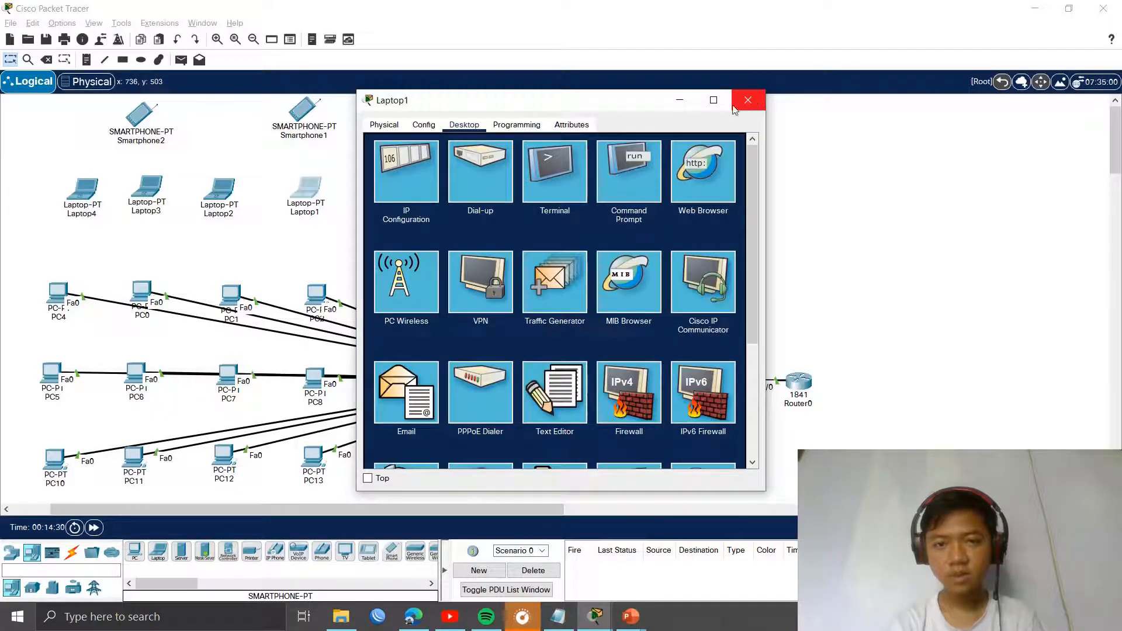
click(734, 109)
Step: Join Laptop2 to AP-LAB from PC Wireless's Connect list by entering the WPA2 pre-shared key
click(219, 190)
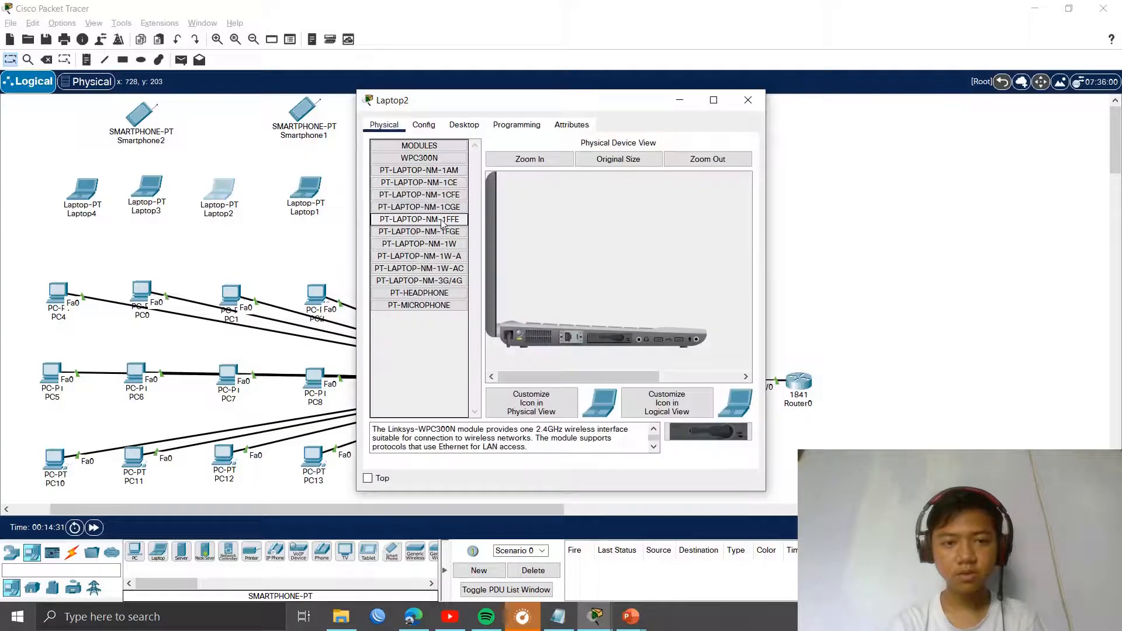
click(480, 130)
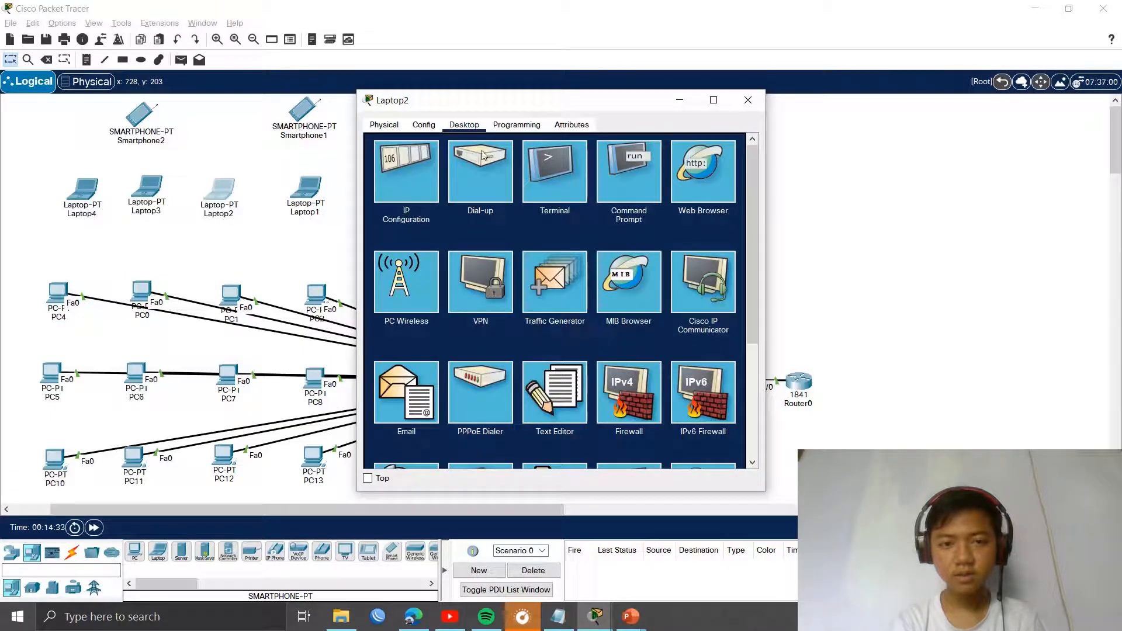
click(407, 303)
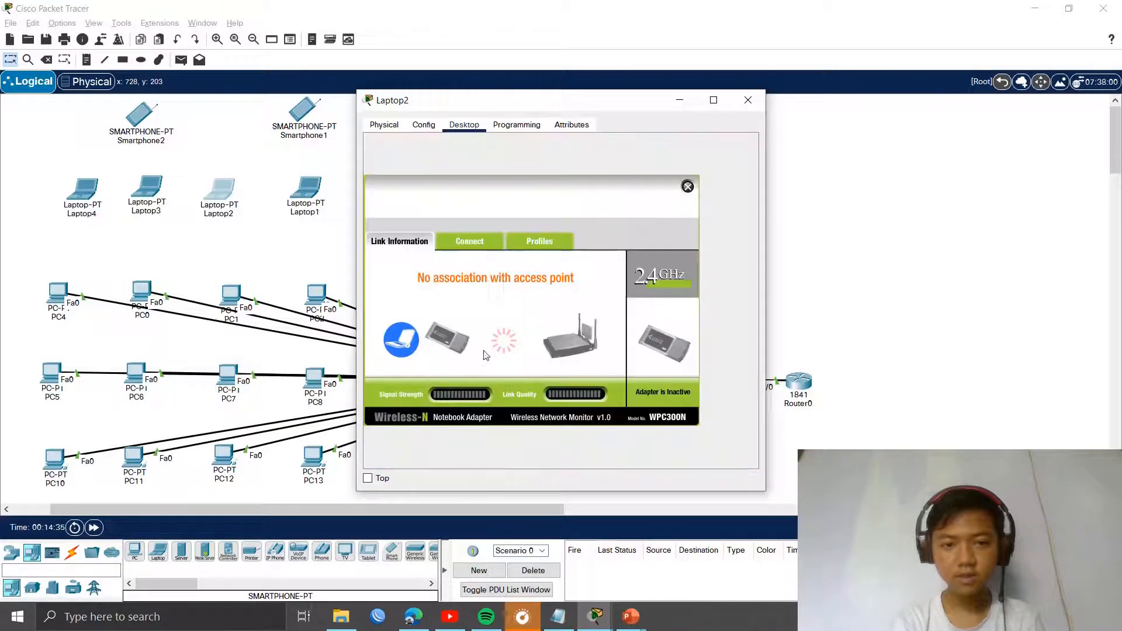
click(476, 242)
click(462, 314)
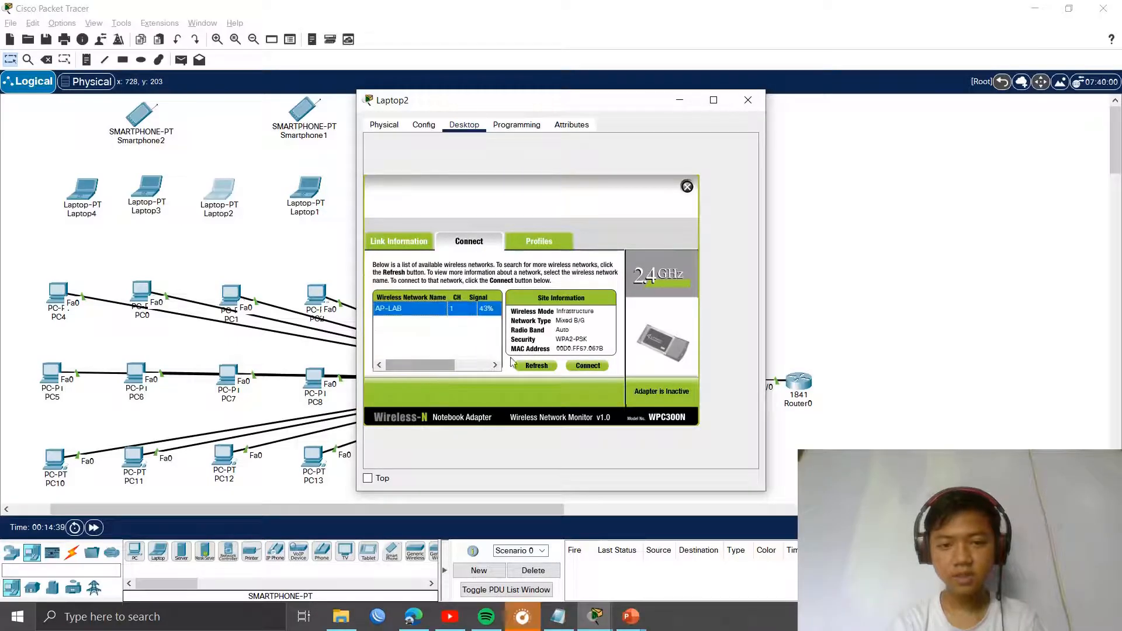
double_click(466, 313)
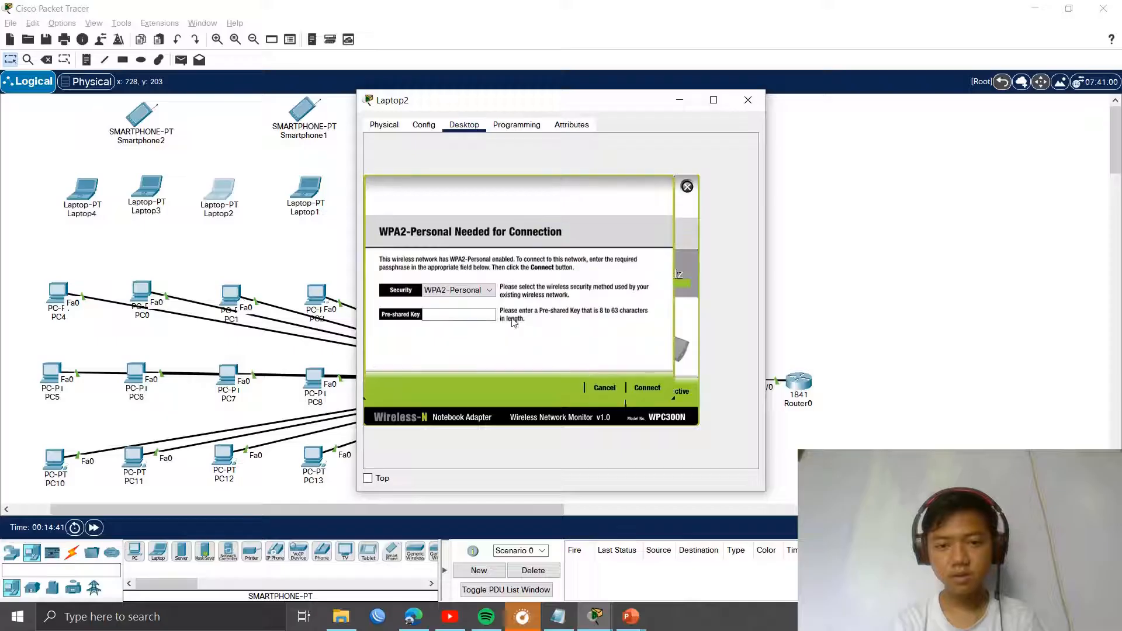
click(457, 316)
text(LA)
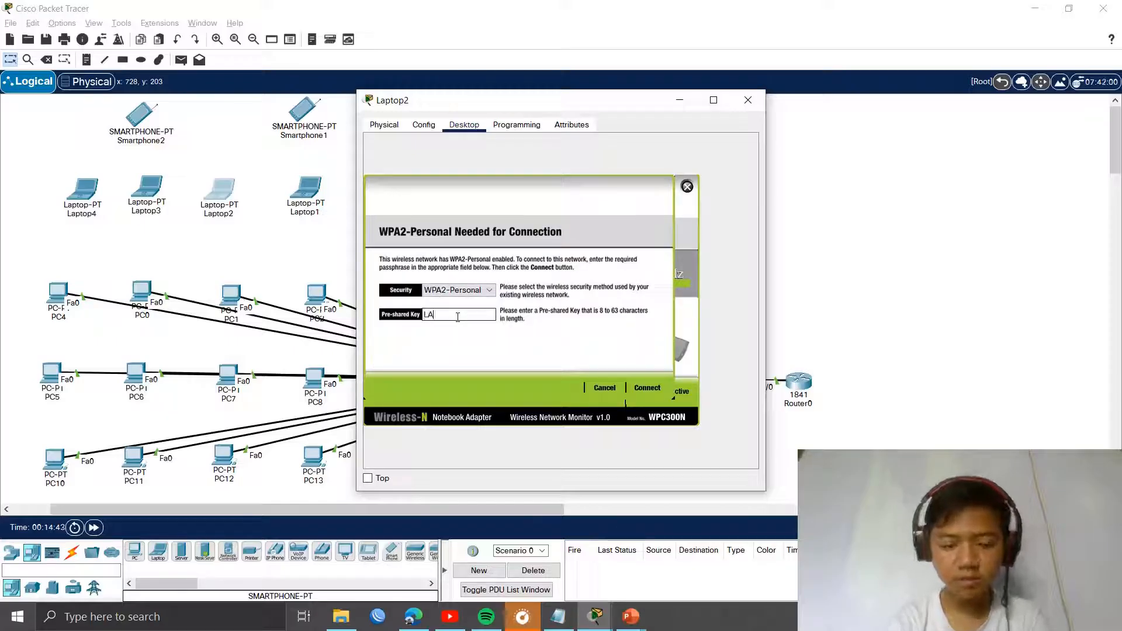
text(BJAYA)
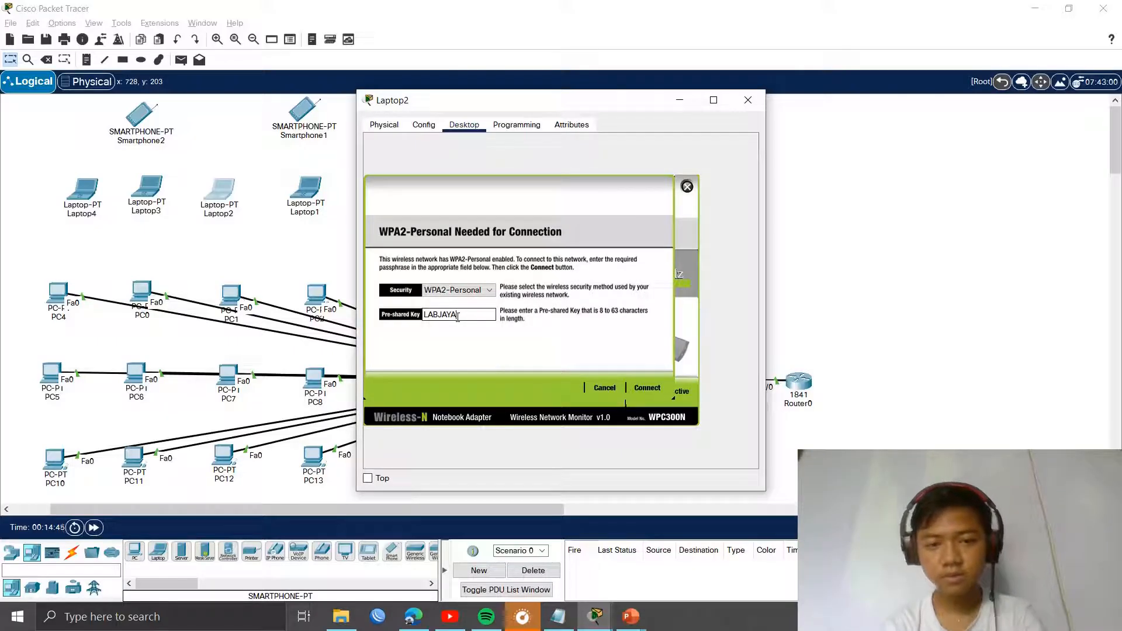
text(123)
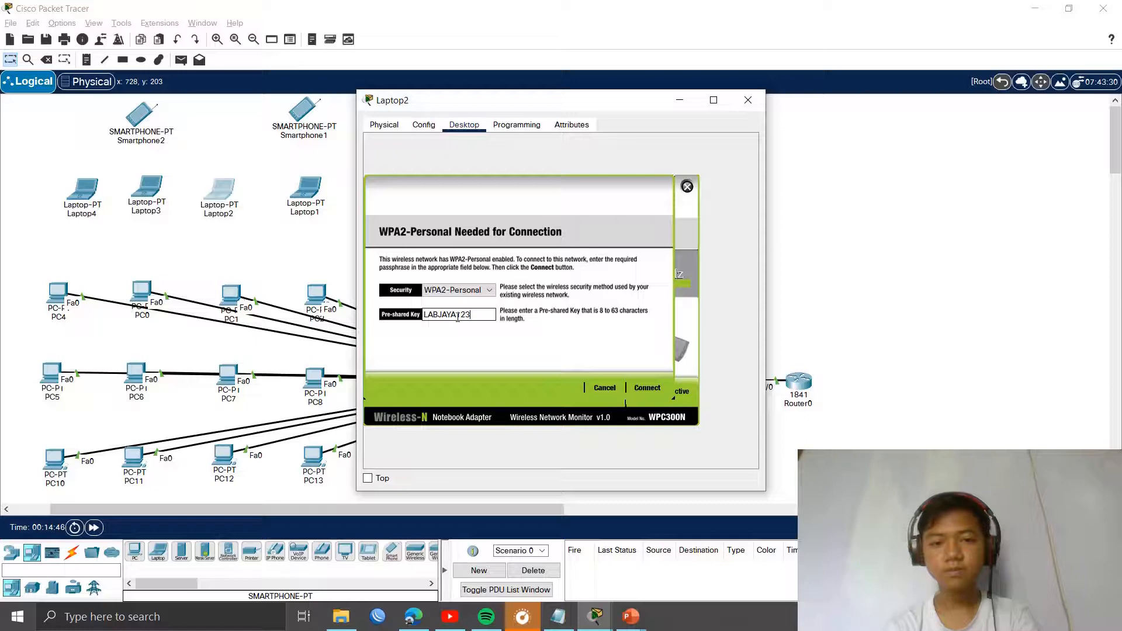
click(647, 387)
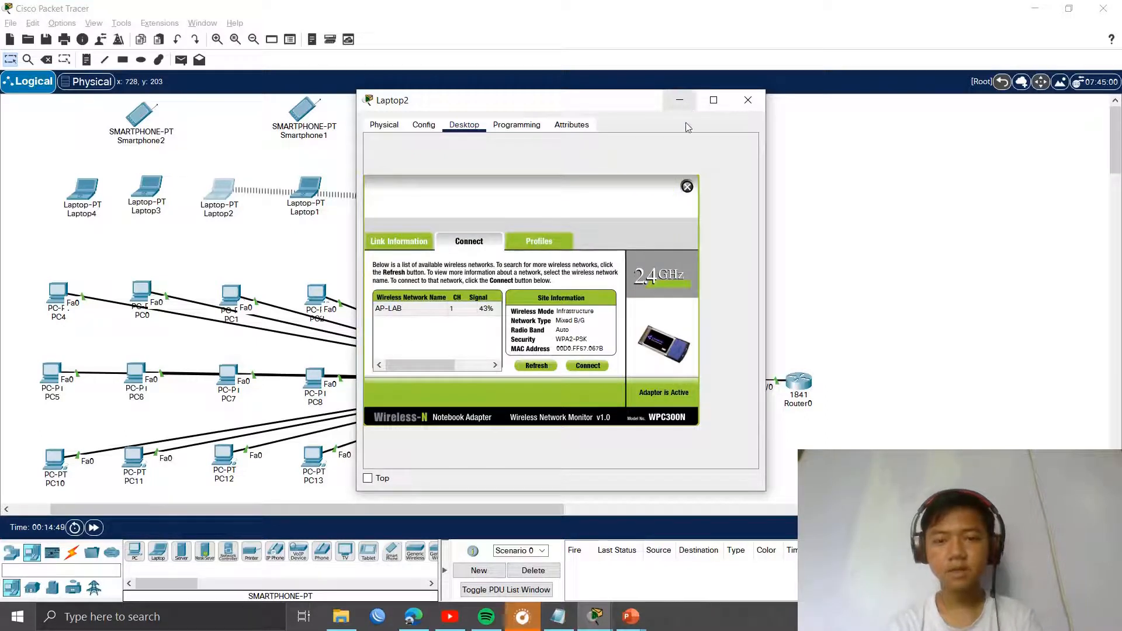
drag(638, 111, 757, 124)
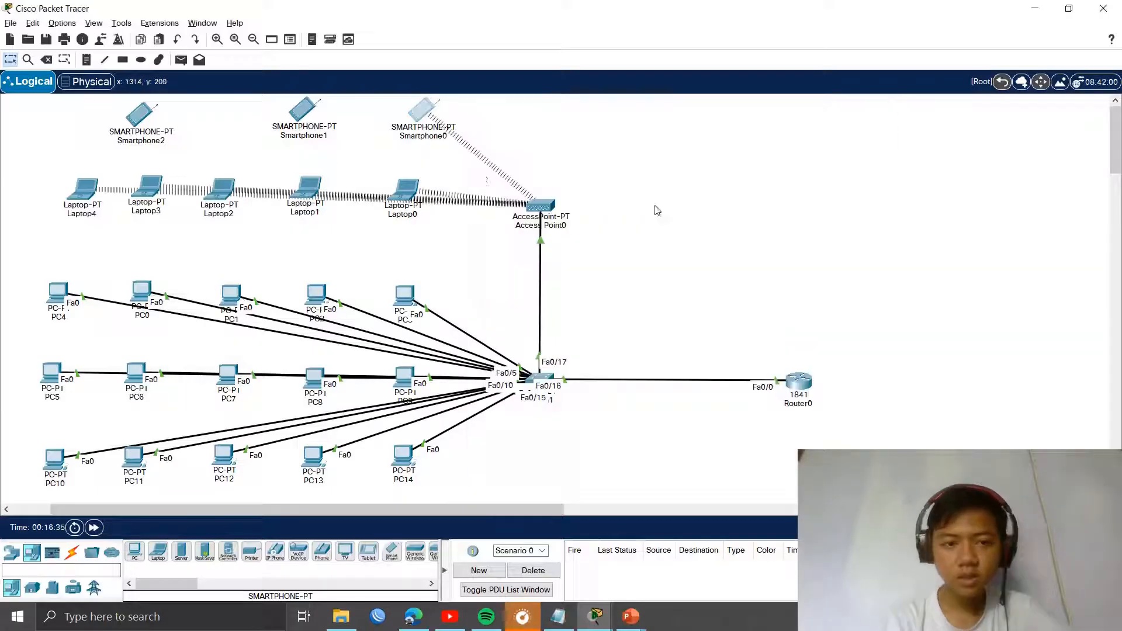
Step: Change Smartphone1's Wireless0 SSID from Default to AP-LAB
click(292, 118)
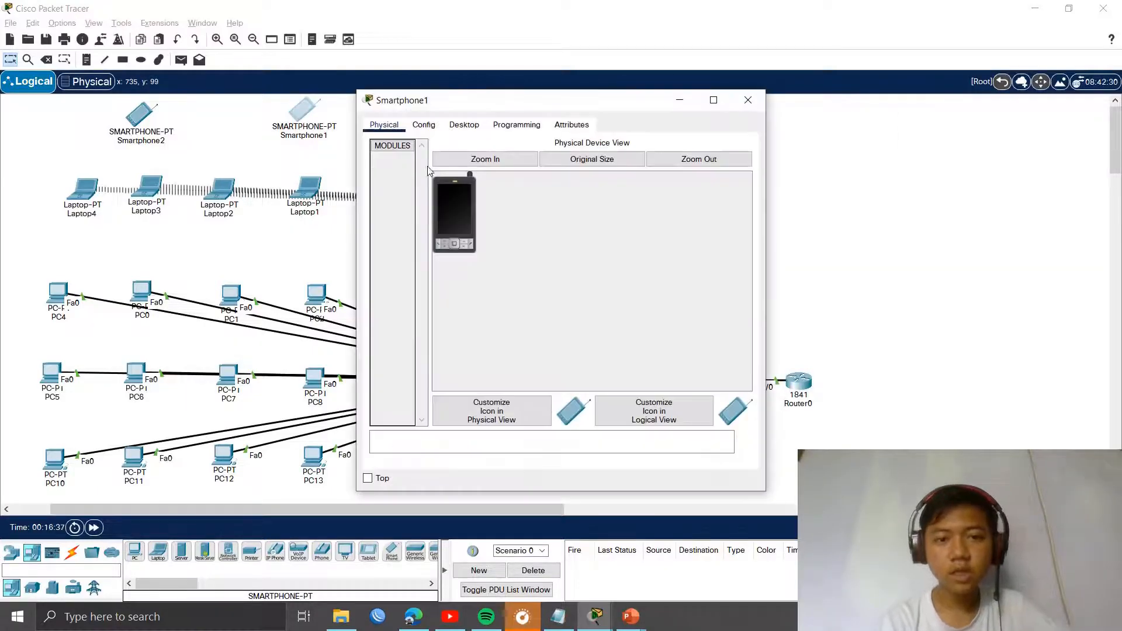
click(422, 127)
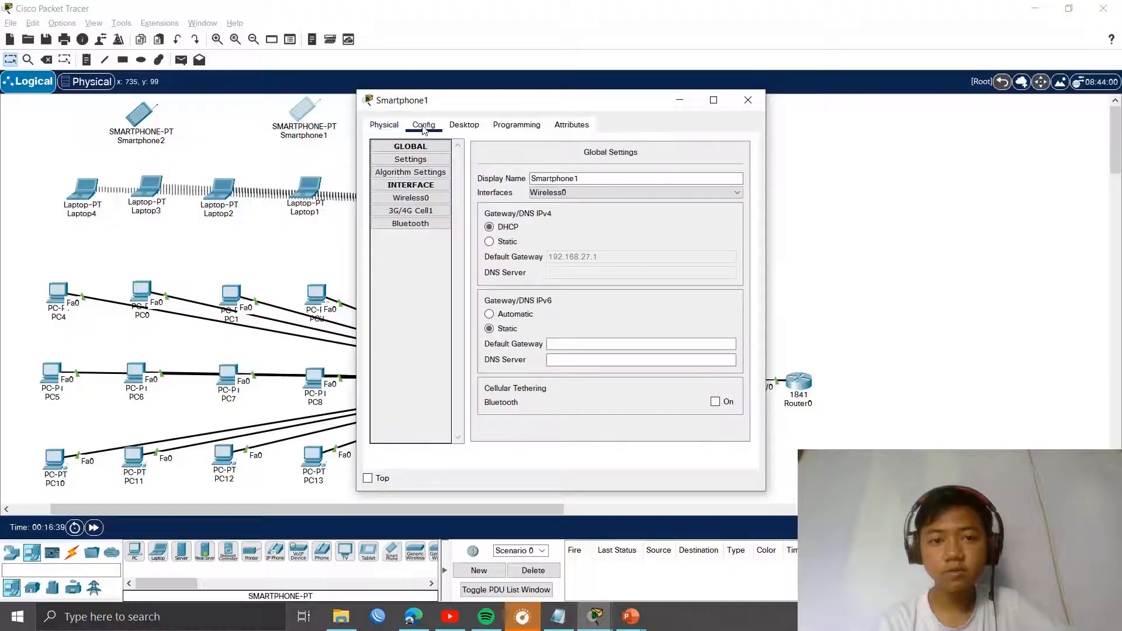
click(410, 198)
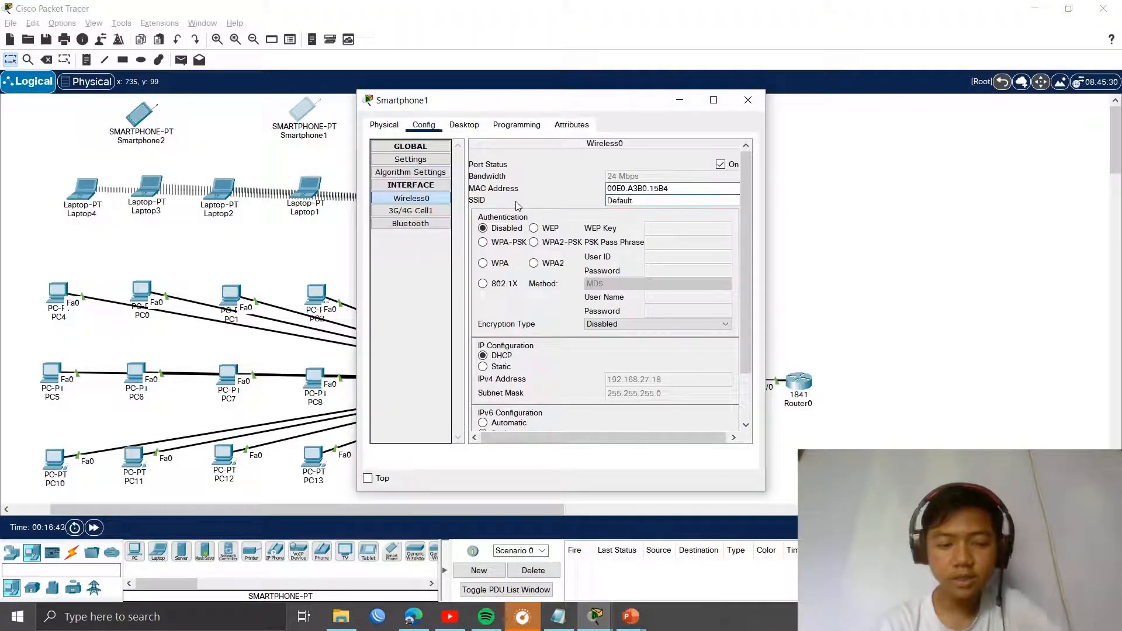
key(ctrl+a)
text(LA)
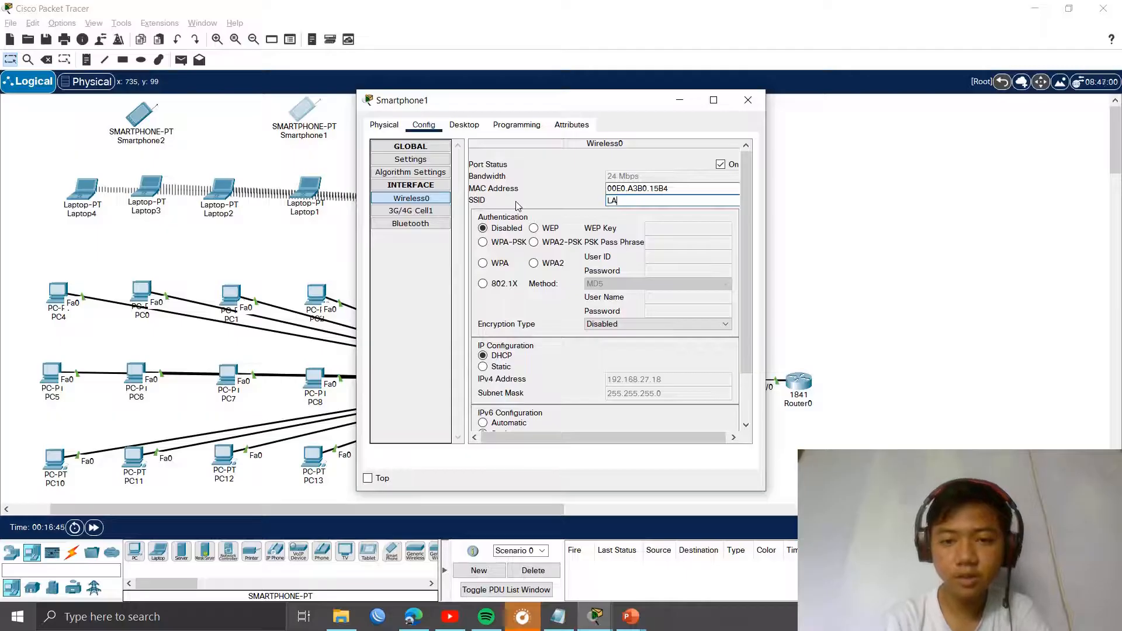
text(B-JARK)
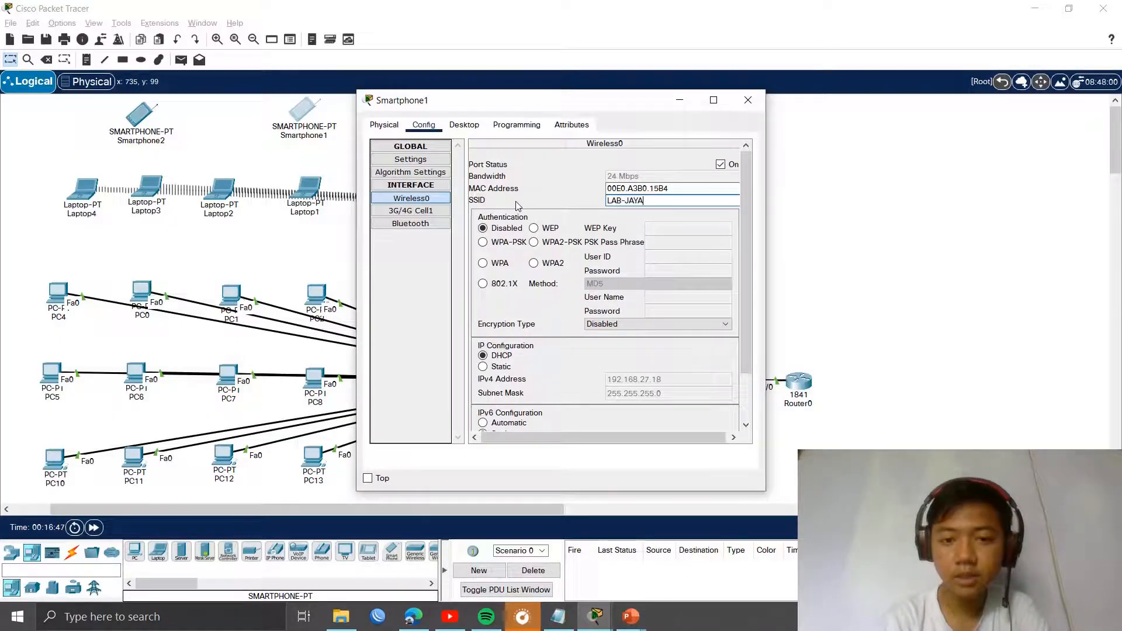
key(BackSpace)
key(BackSpace)
key(BackSpace)
key(BackSpace)
key(BackSpace)
key(BackSpace)
key(BackSpace)
key(BackSpace)
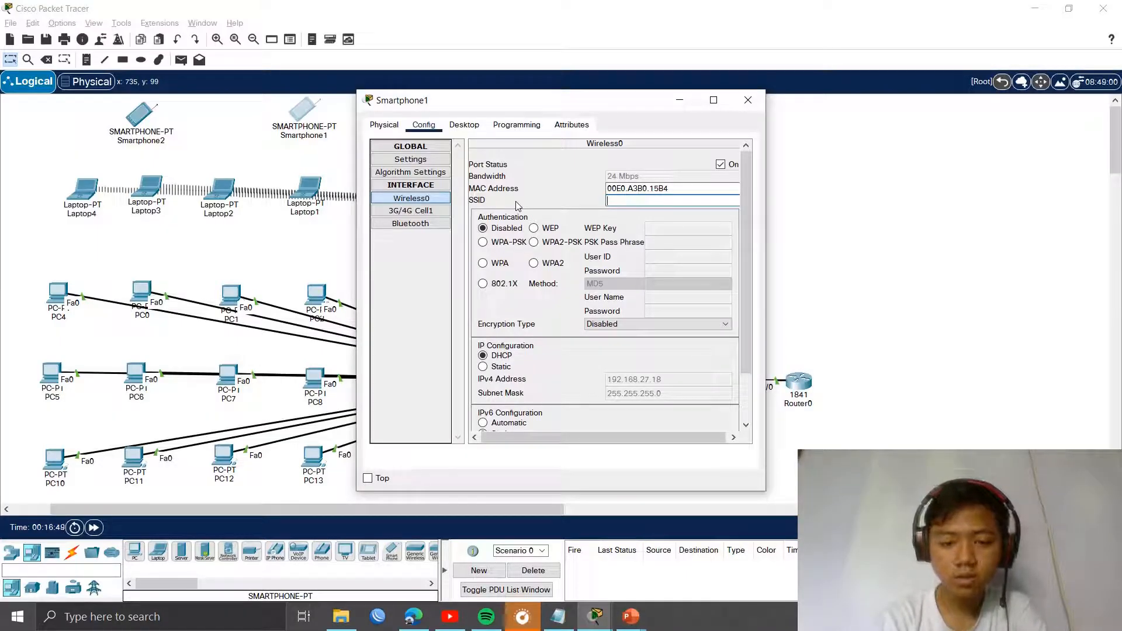
text(AP-LAB)
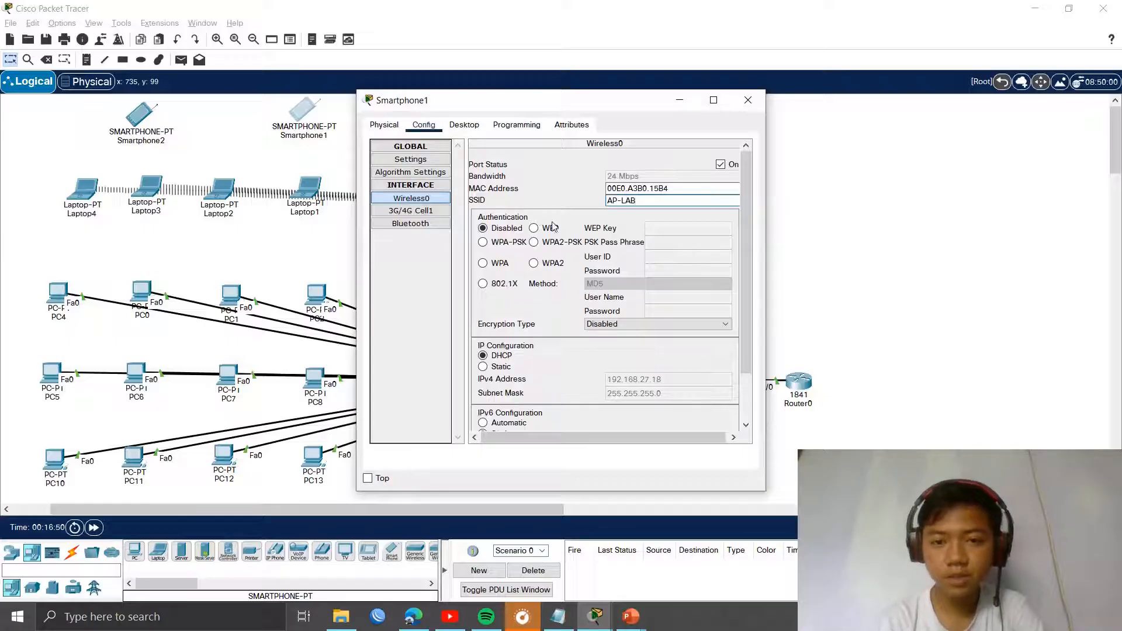
Step: Switch Smartphone1's Wireless0 authentication to WPA2-PSK and enter the shared pass phrase
click(534, 243)
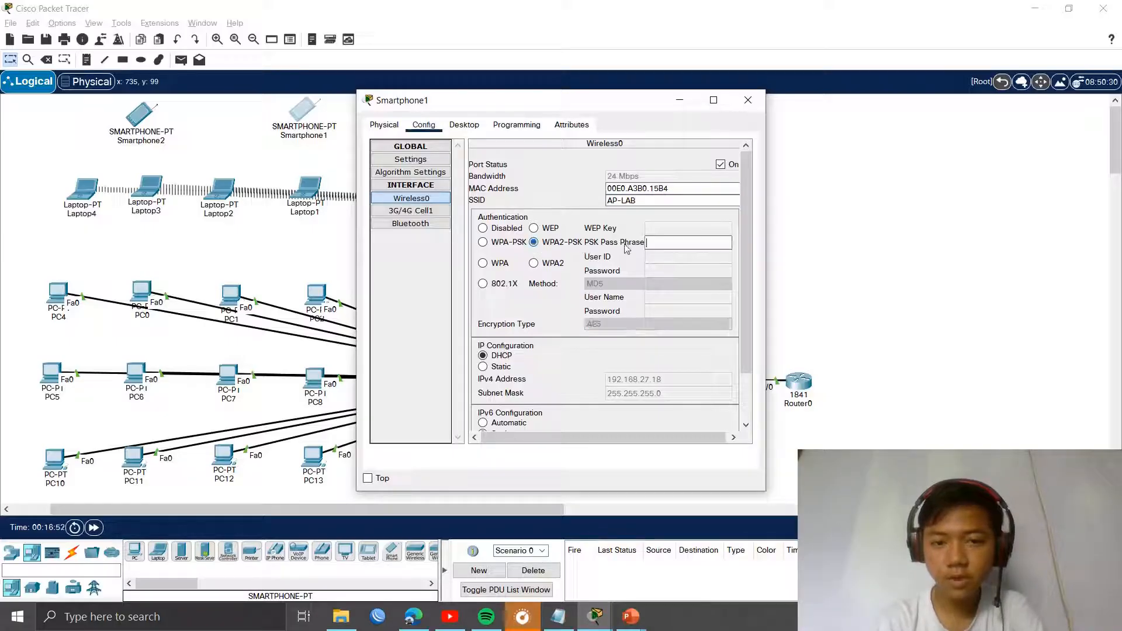
click(654, 241)
text(LABJAYA123)
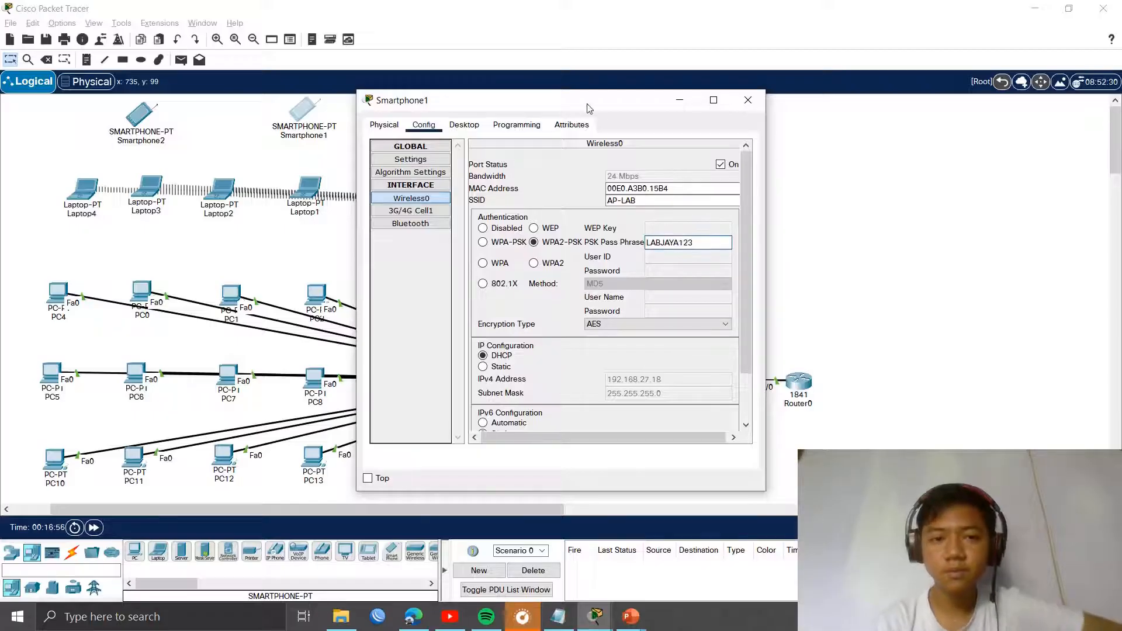
drag(525, 100, 724, 112)
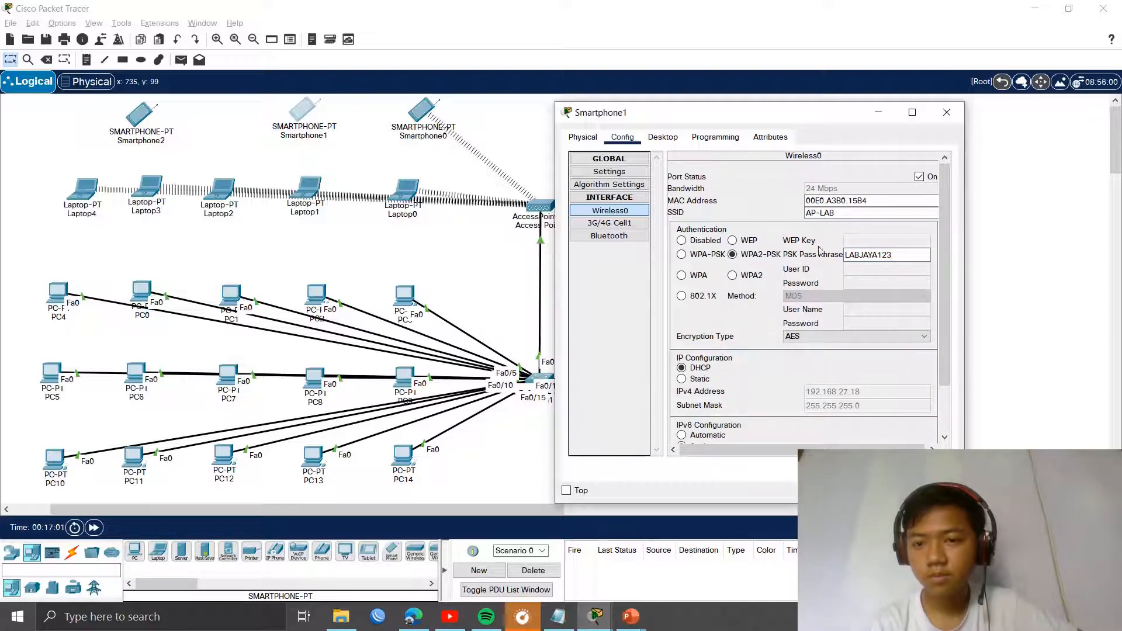
click(946, 112)
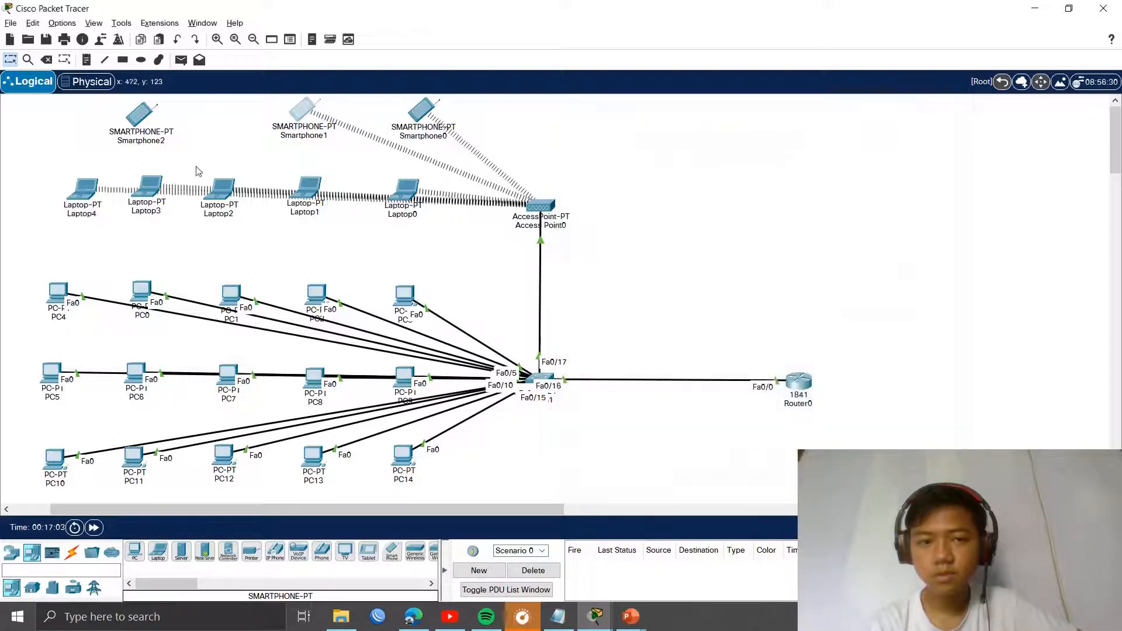
Step: Set Smartphone2's Wireless0 authentication to WPA2-PSK with the shared pass phrase
click(140, 113)
click(464, 124)
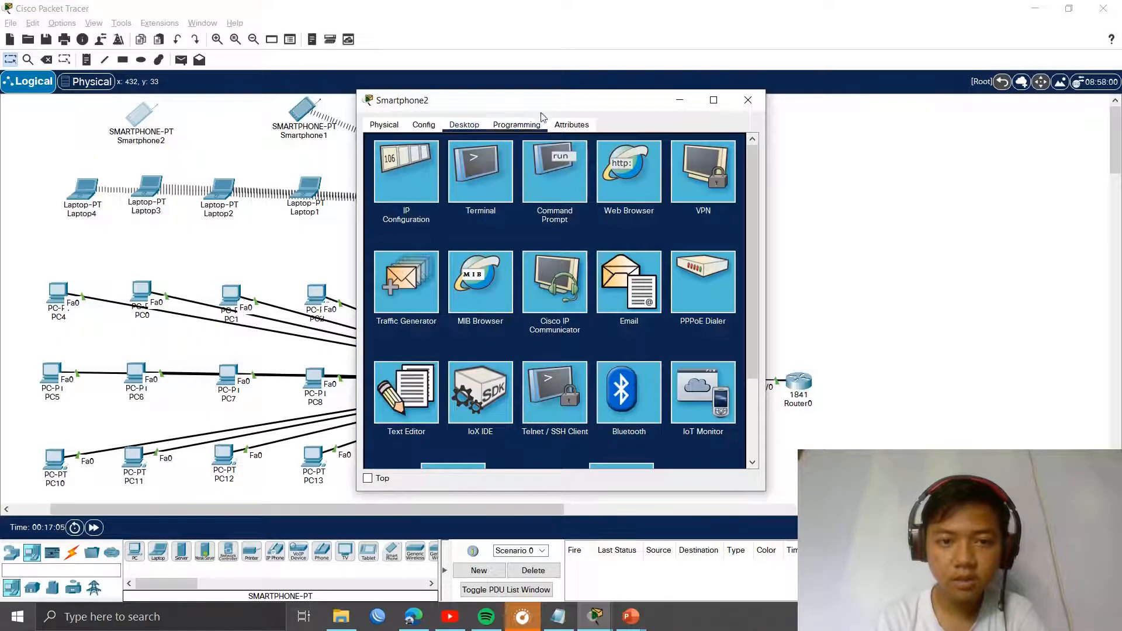
drag(552, 100, 709, 101)
click(585, 125)
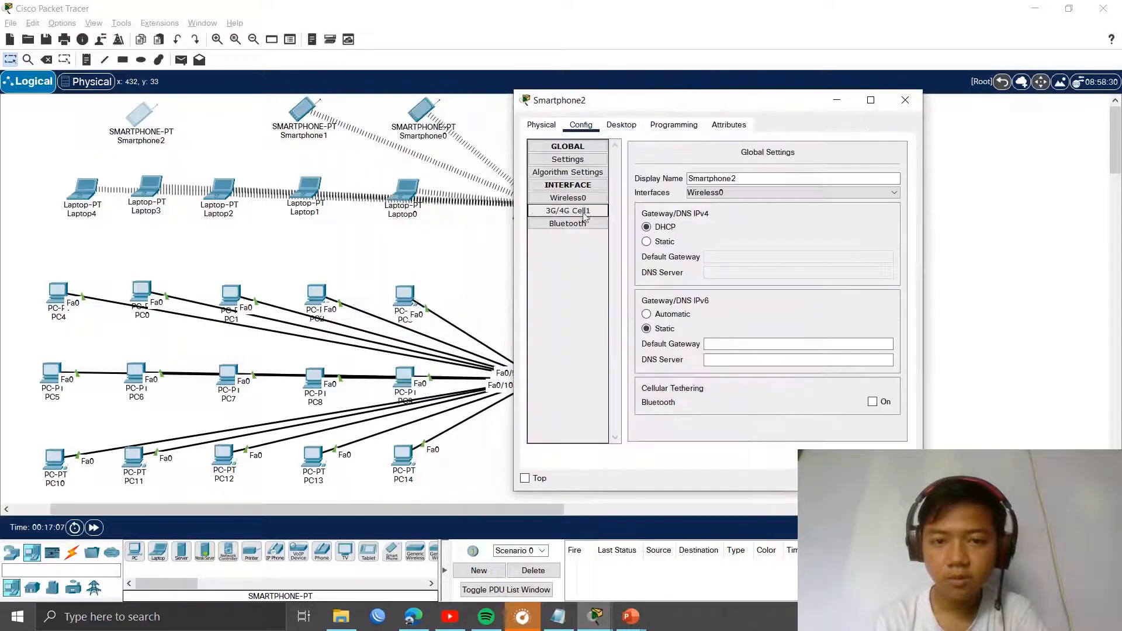
click(567, 198)
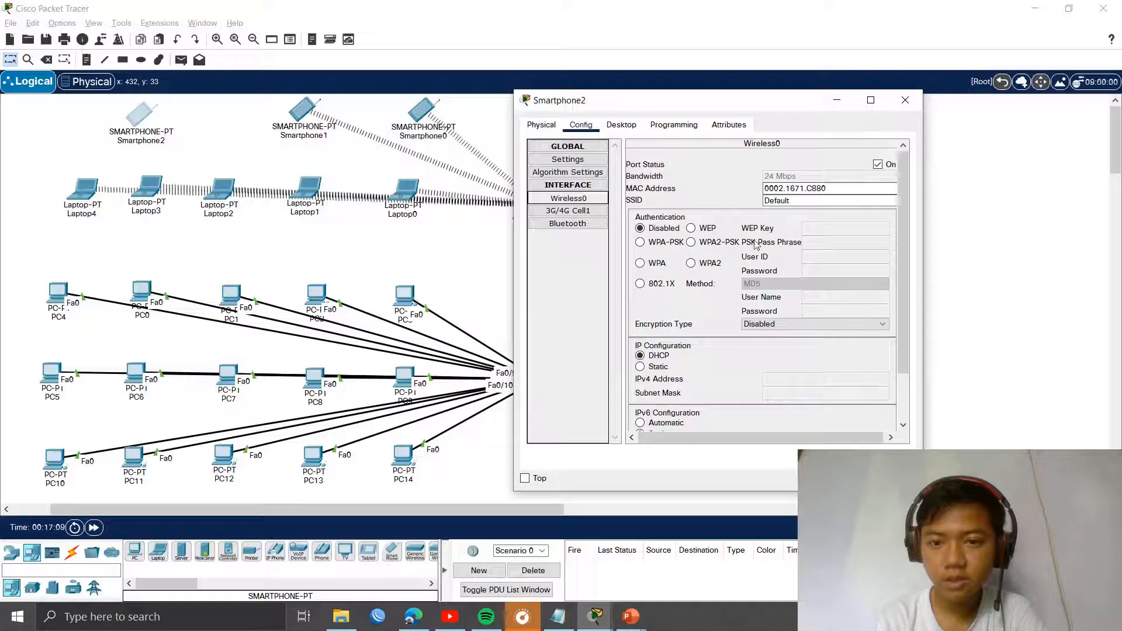
click(713, 243)
click(808, 241)
text(LAB)
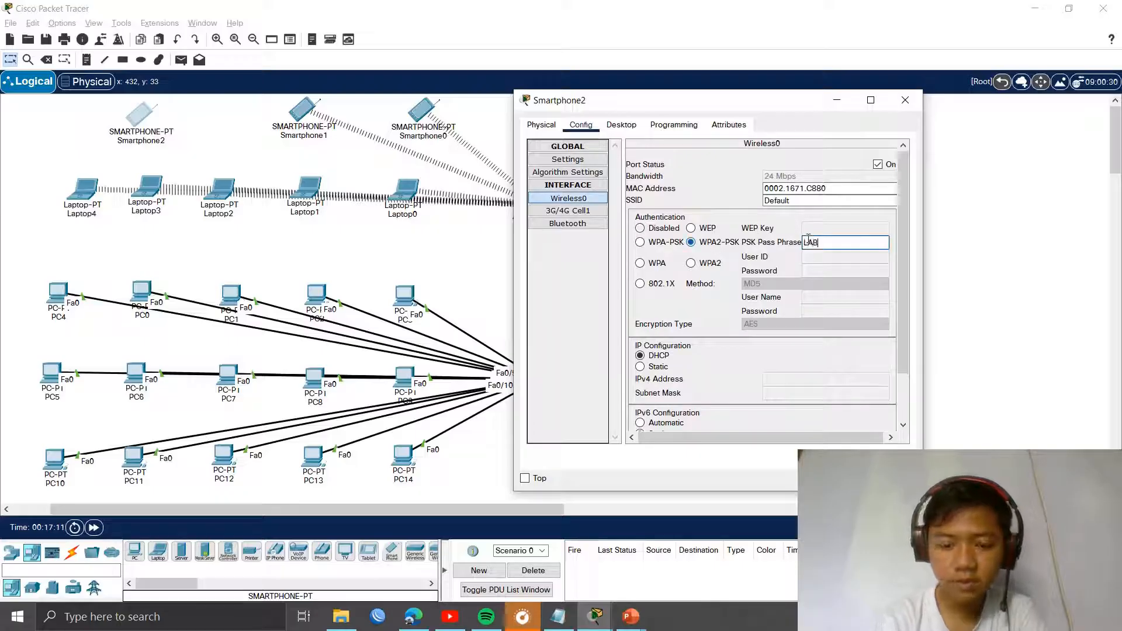
text(JAYA)
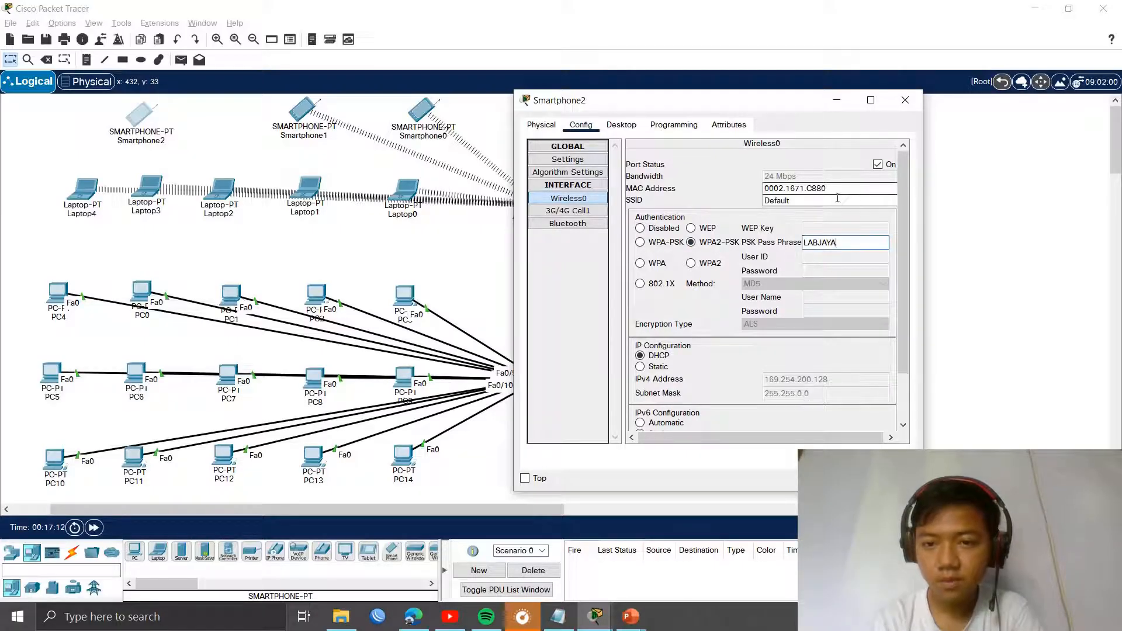
text(123)
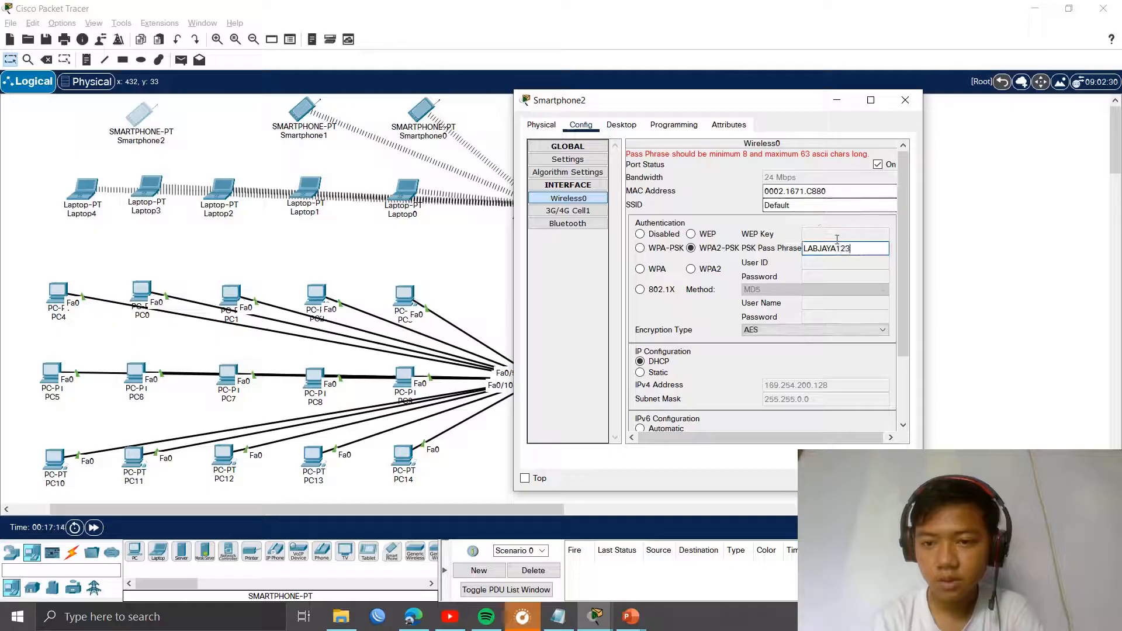
Step: Replace the Default SSID on Smartphone2's Wireless0 with AP-LAB
drag(795, 205, 758, 211)
key(BackSpace)
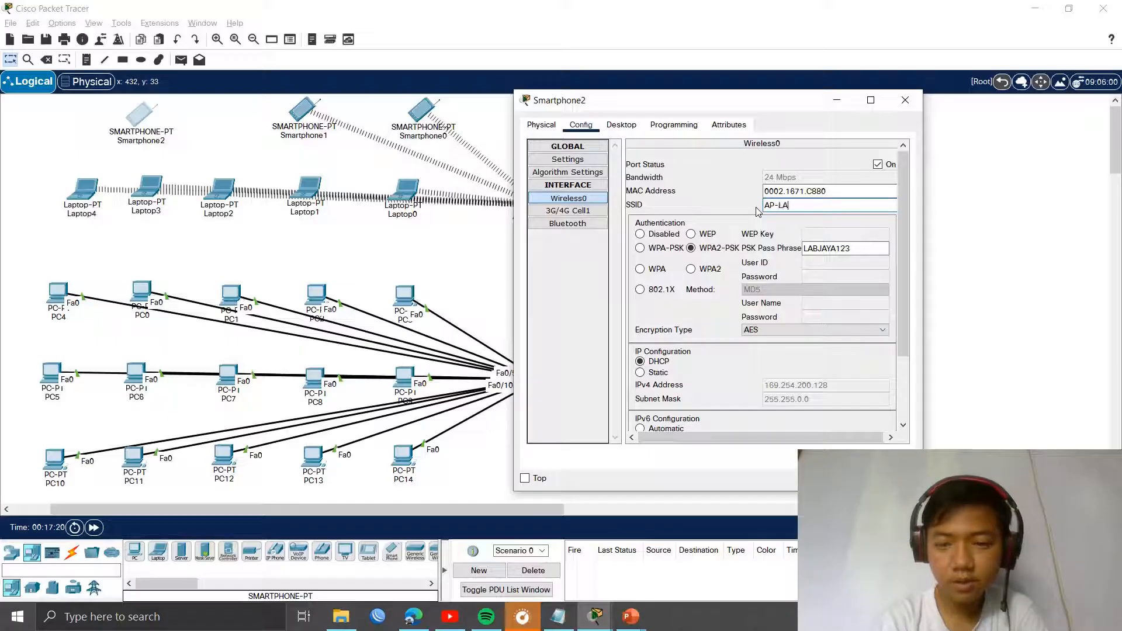
scroll(684, 330, down, 2)
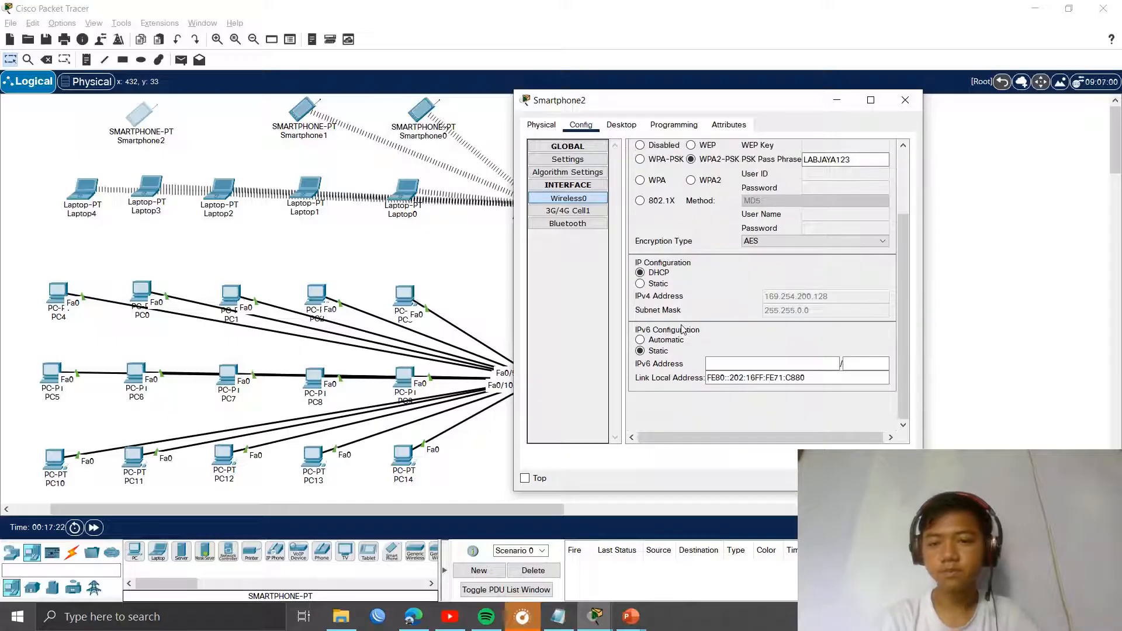
scroll(687, 409, up, 2)
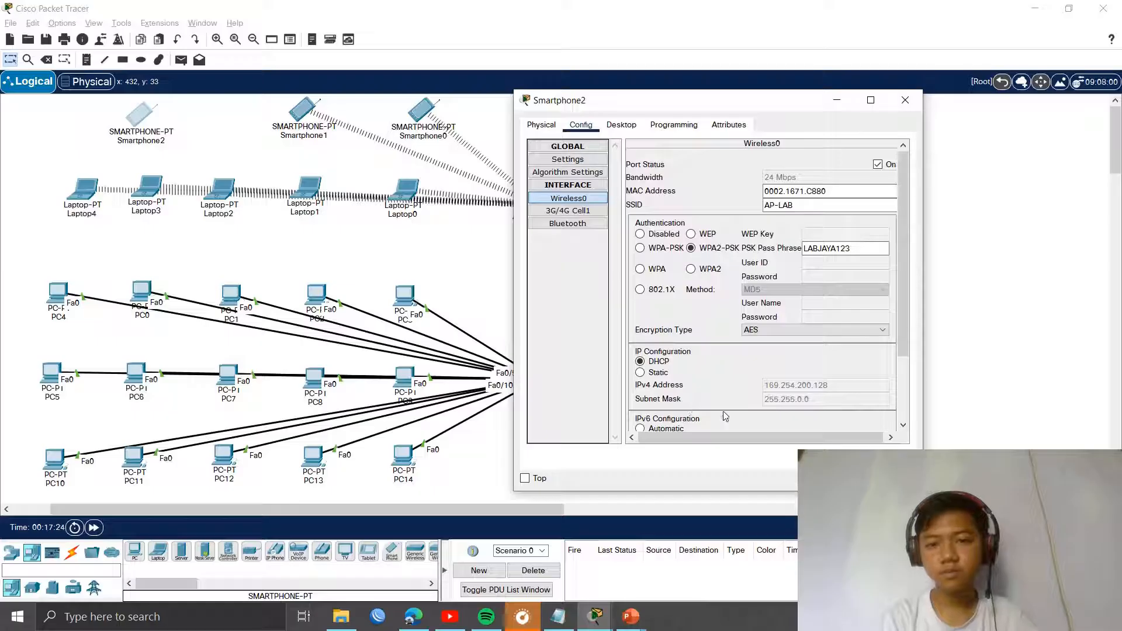
click(903, 98)
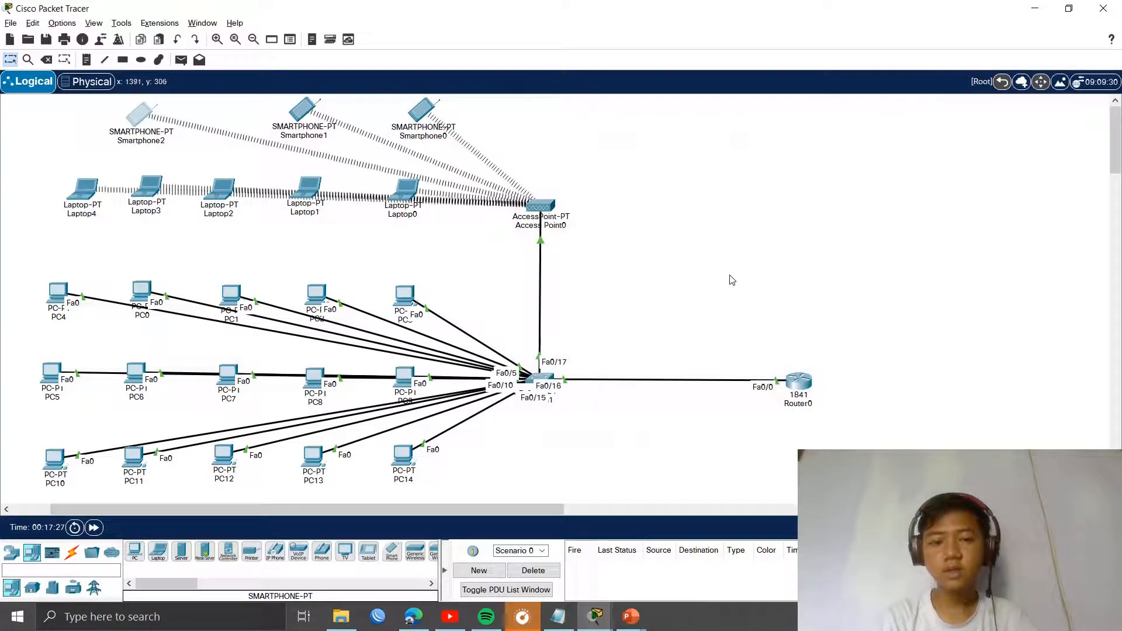
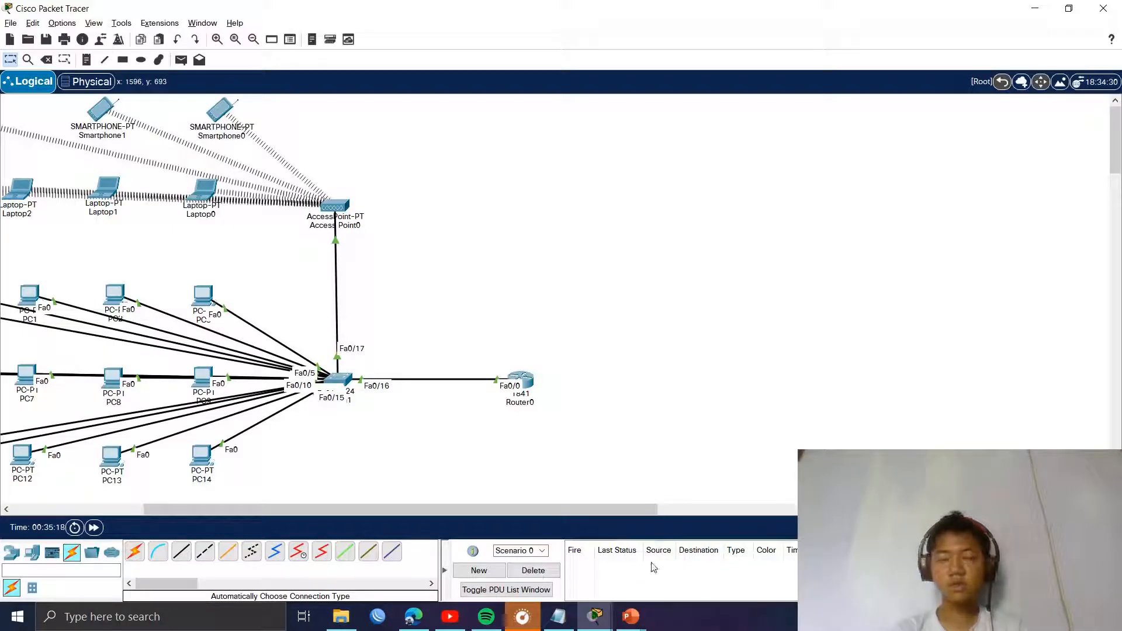
Step: Send test pings from Smartphone2 to PC0, Smartphone1 to PC8, and Smartphone0 to Laptop2
drag(363, 510, 282, 507)
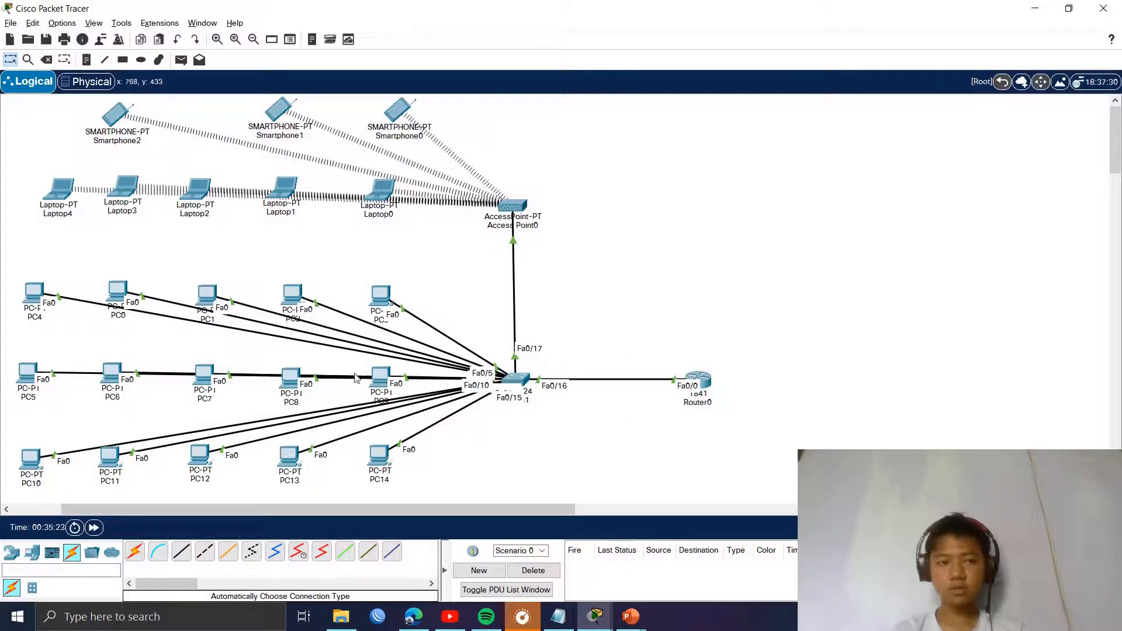
click(182, 60)
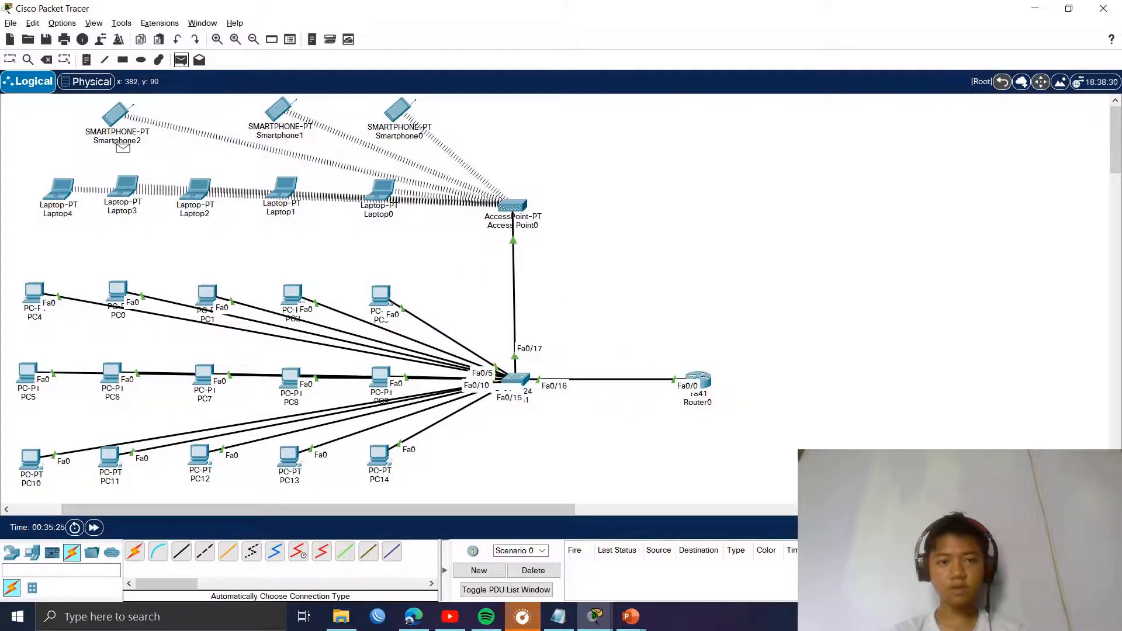
click(119, 114)
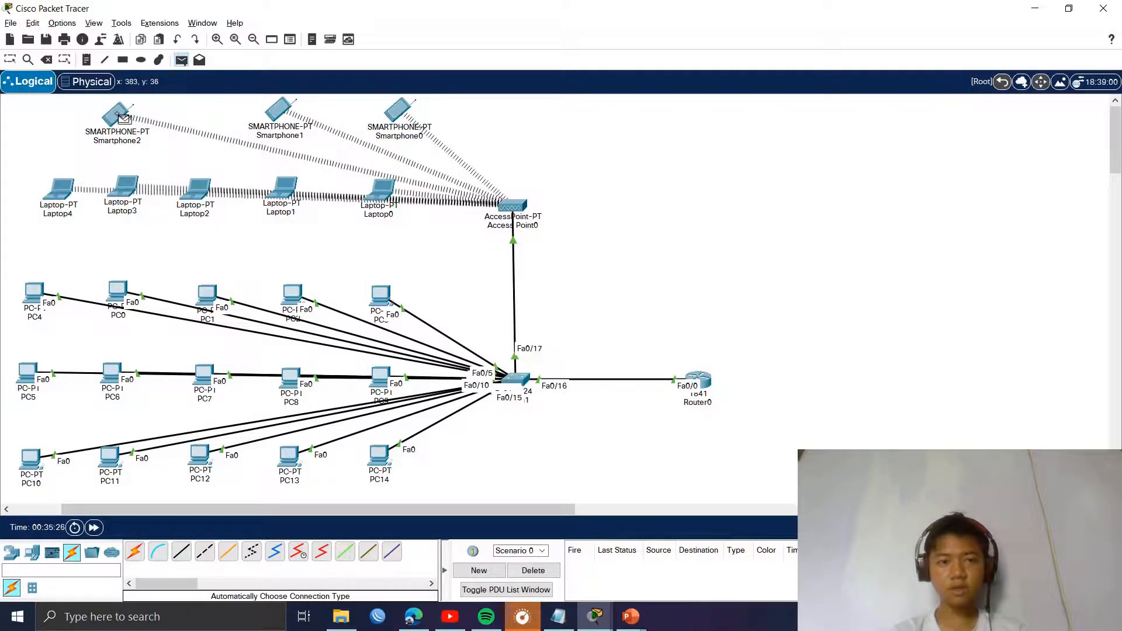
click(117, 289)
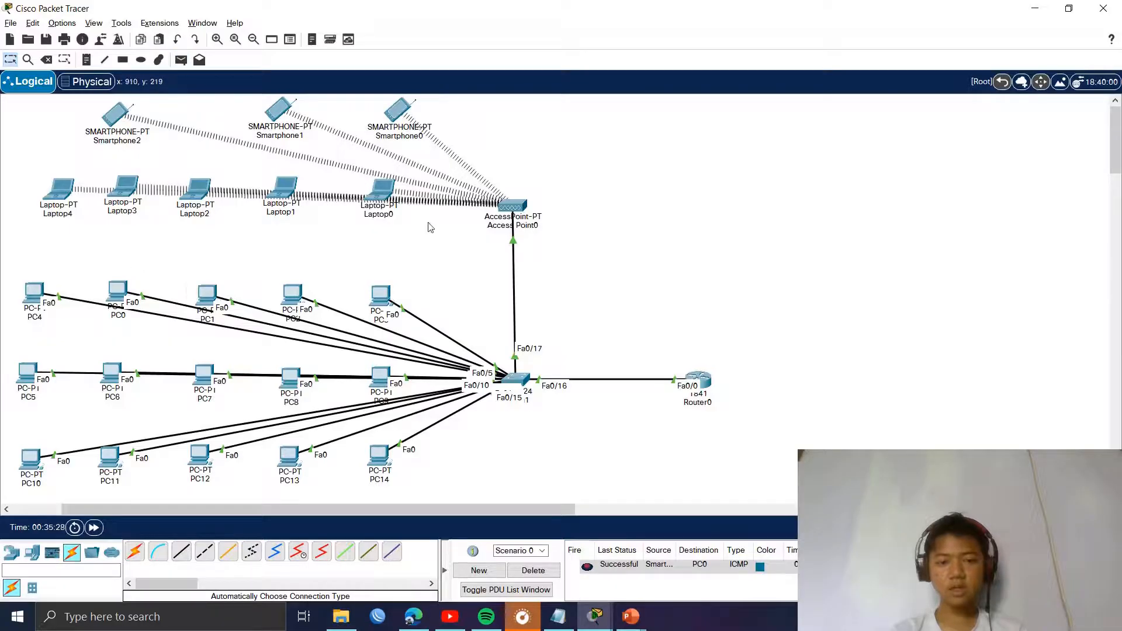
click(181, 59)
click(280, 110)
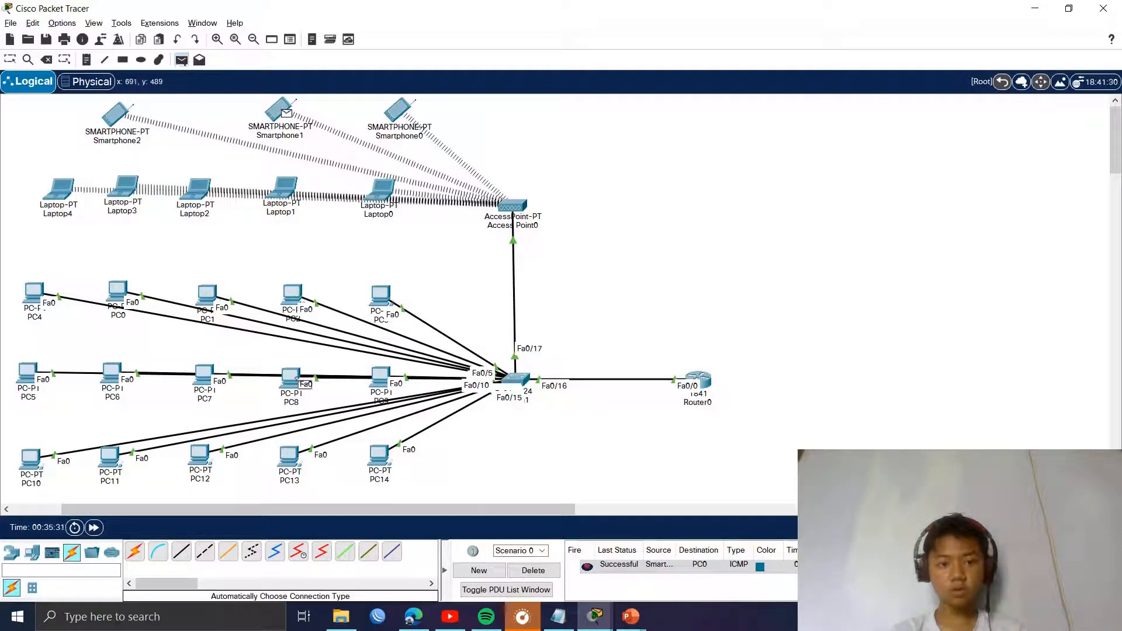
click(292, 380)
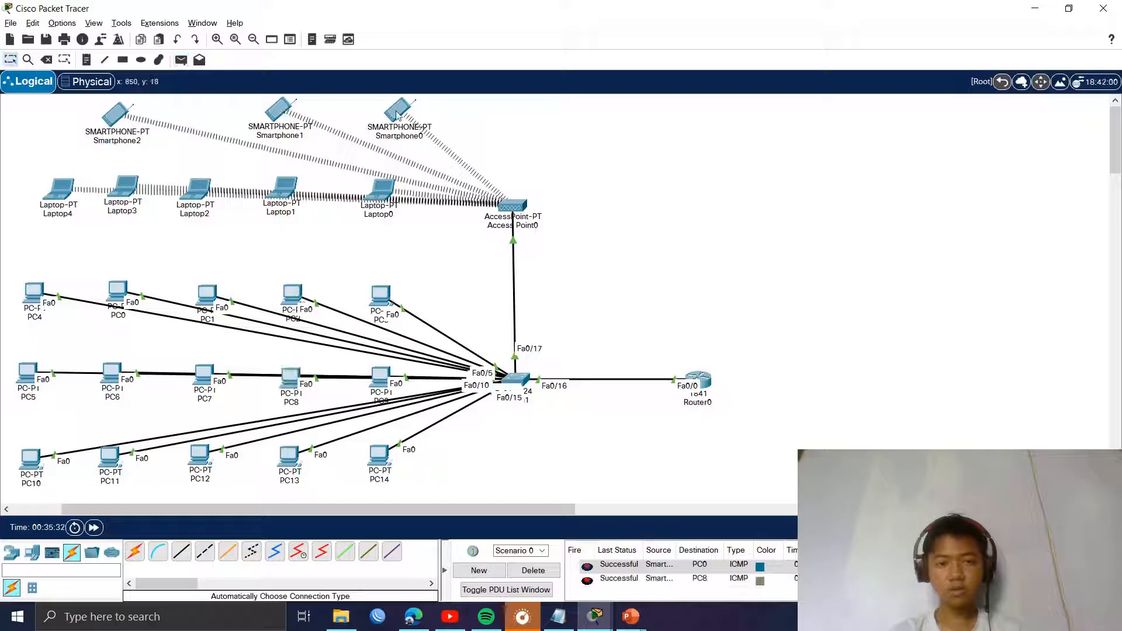
click(181, 59)
click(399, 114)
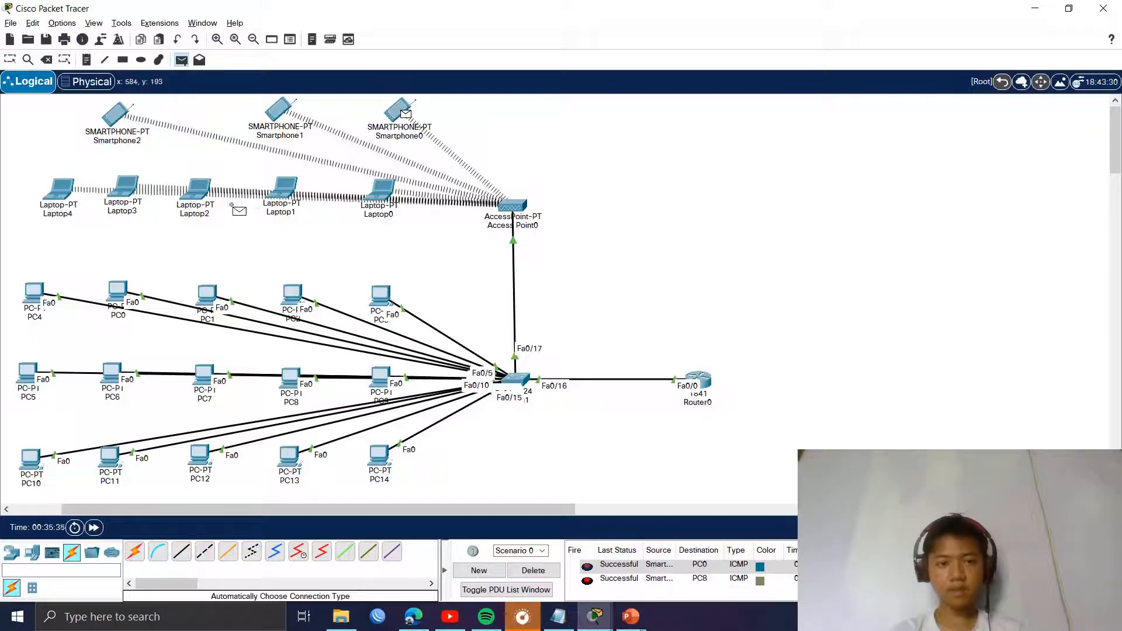
click(197, 188)
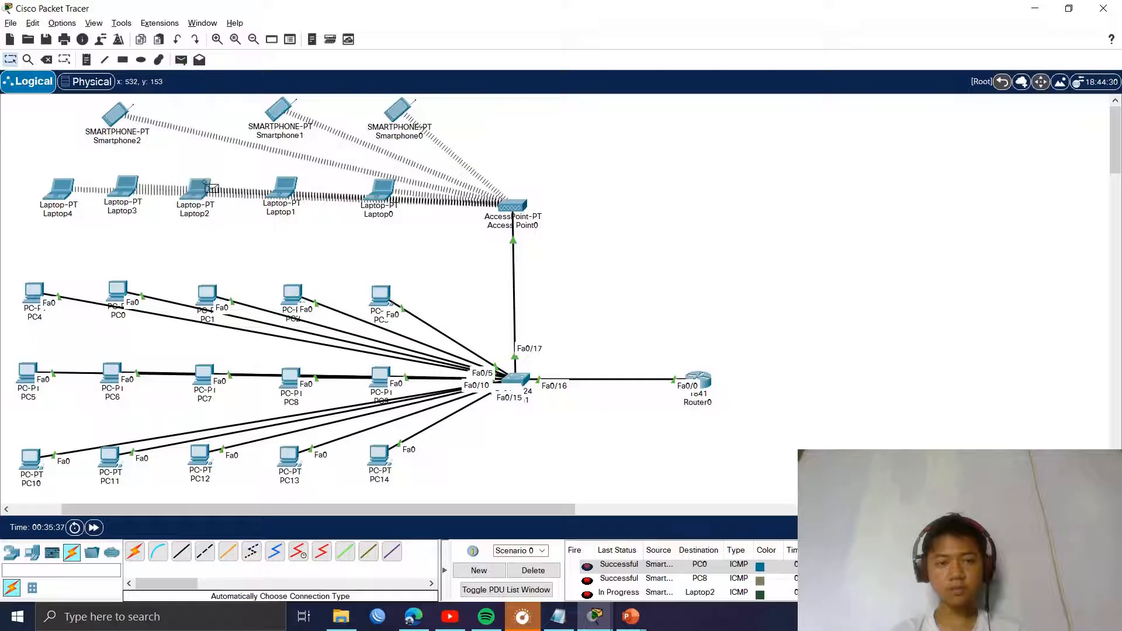
Step: Delete the old test PDUs and ping PC1 from Laptop2
scroll(671, 485, down, 3)
click(533, 570)
scroll(331, 270, up, 3)
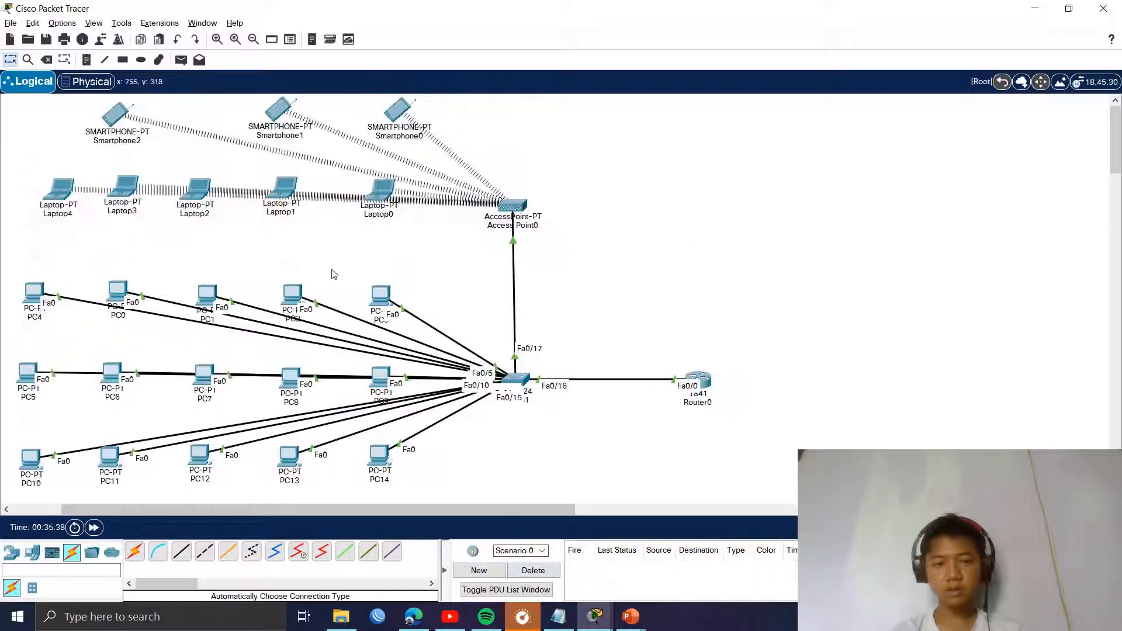
click(181, 60)
click(197, 190)
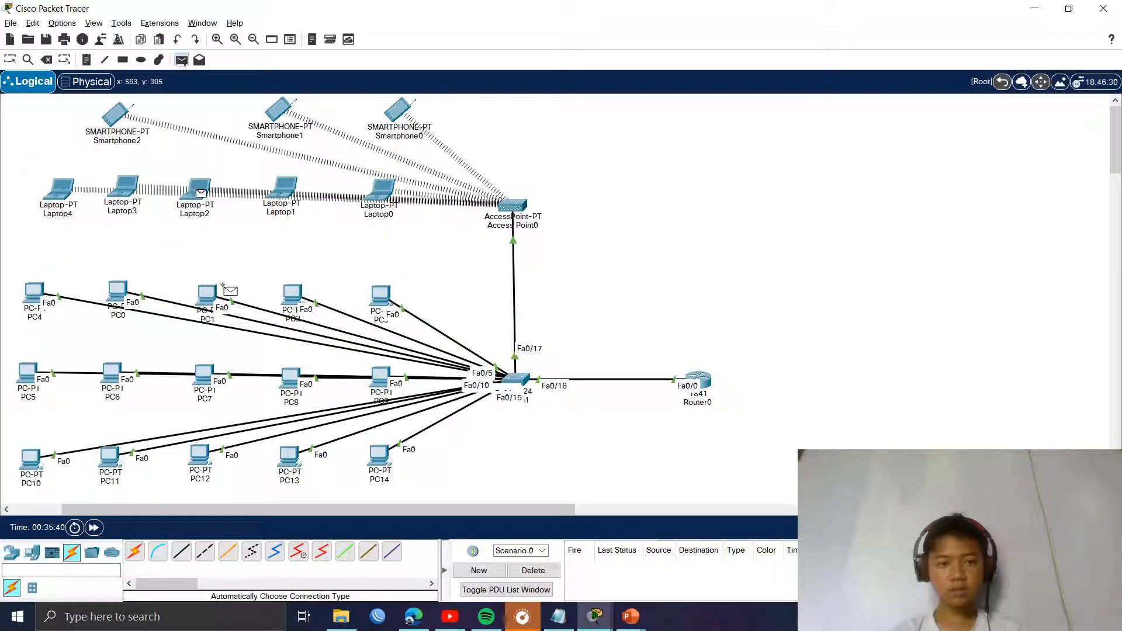
click(209, 296)
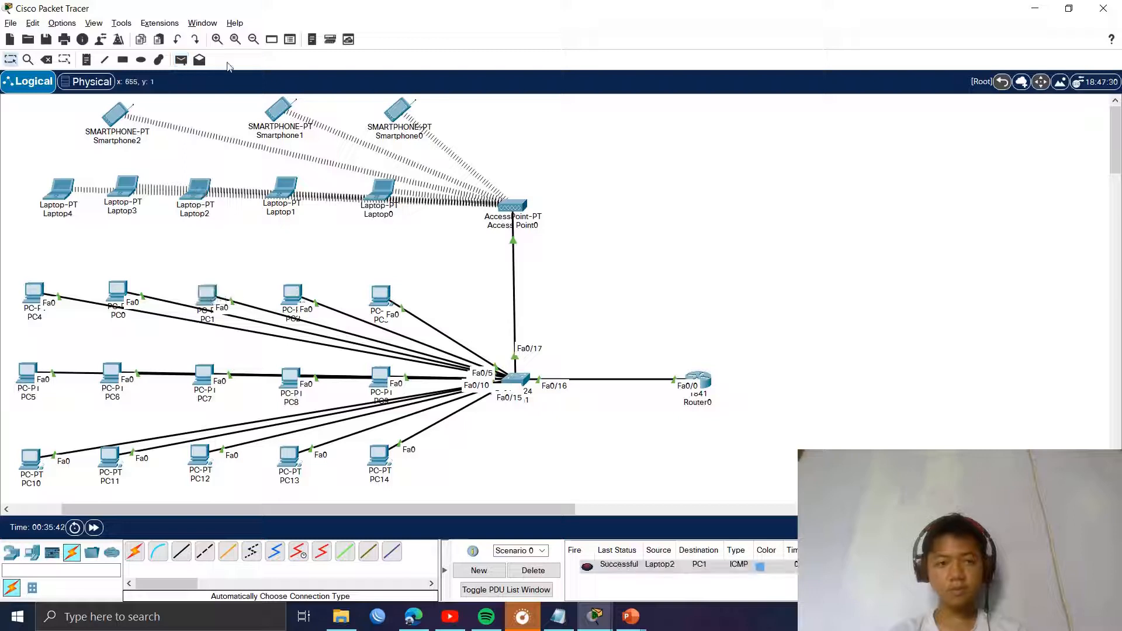
Step: Ping Router0 from Smartphone2 and from PC1, then shift Router0 slightly up and left
click(181, 60)
click(108, 109)
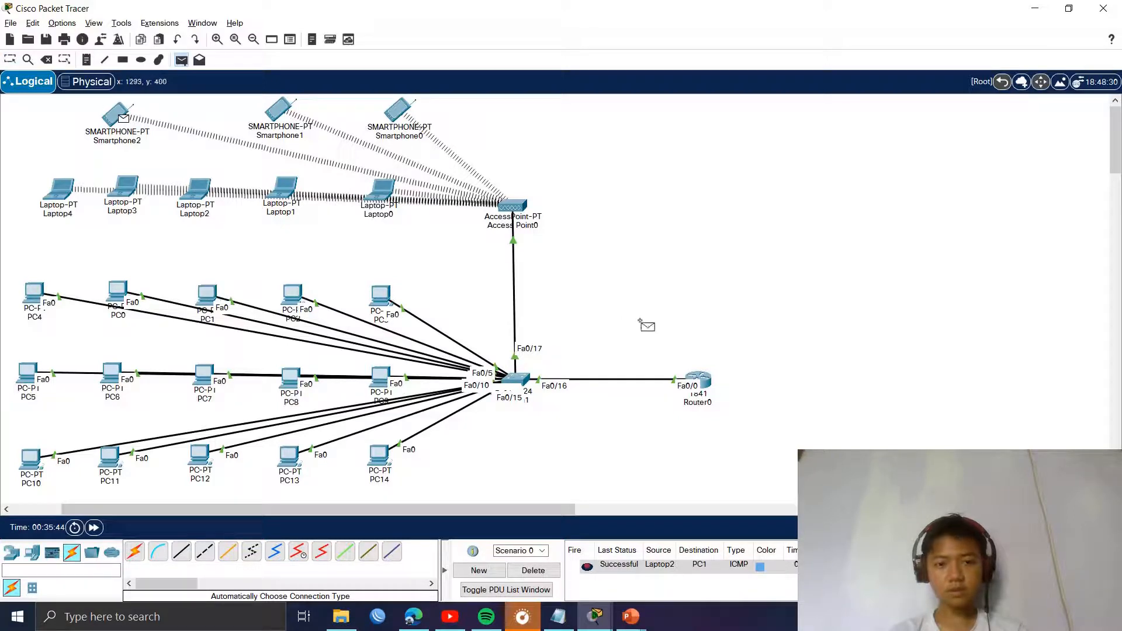
click(707, 388)
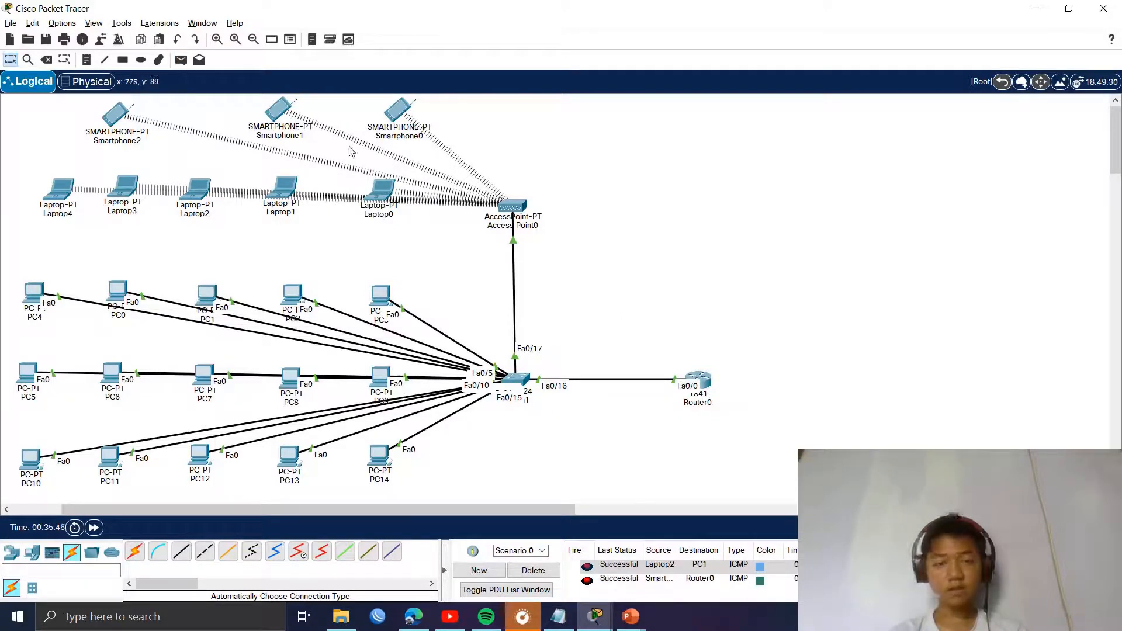
click(181, 60)
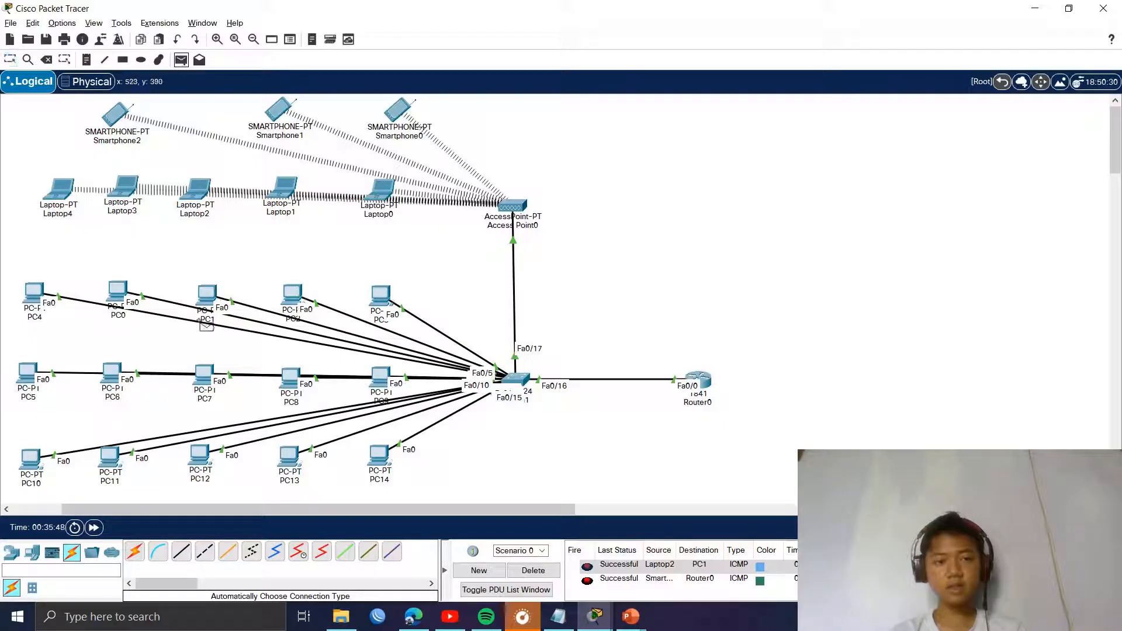
click(208, 299)
click(704, 362)
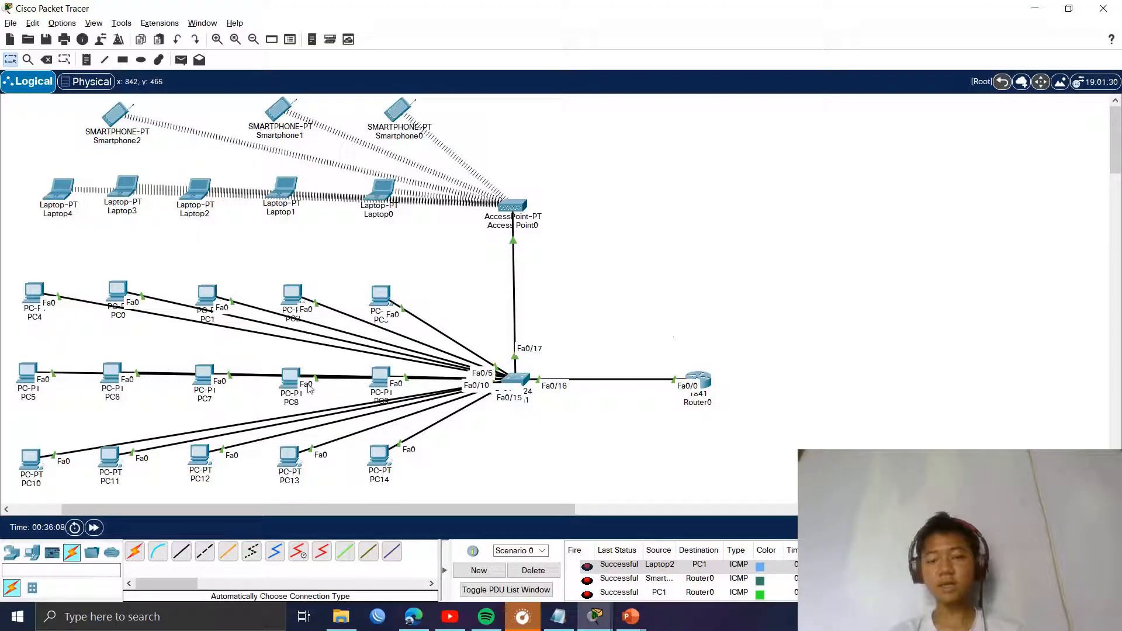
drag(695, 379, 655, 300)
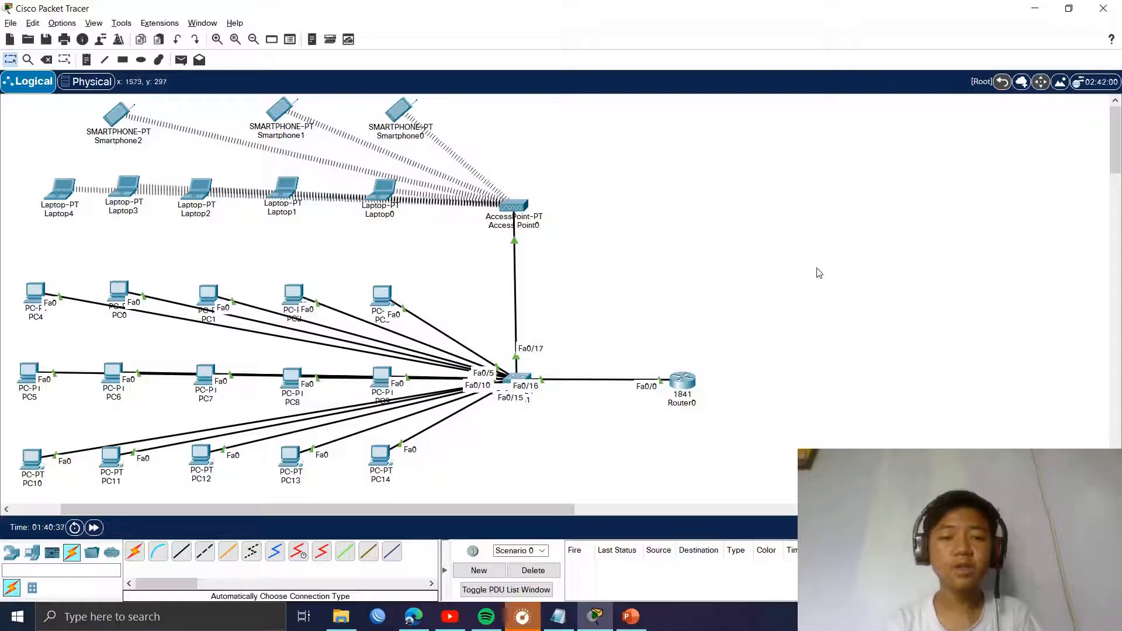
mouse_move(692, 380)
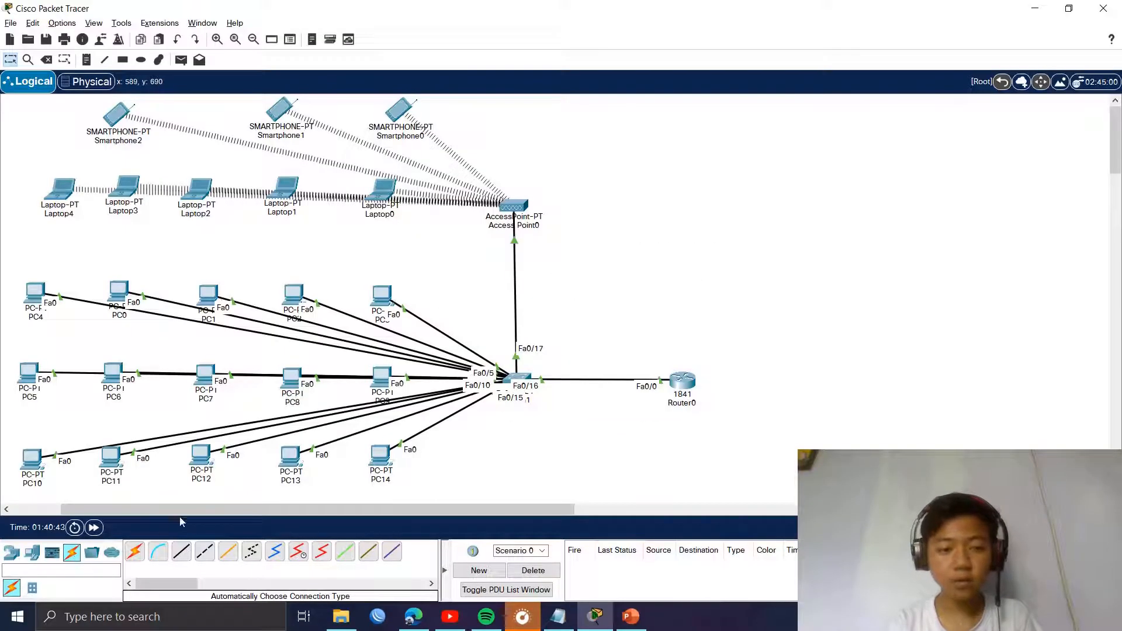
Step: Place a new 1841 router to the right of Router0
click(12, 552)
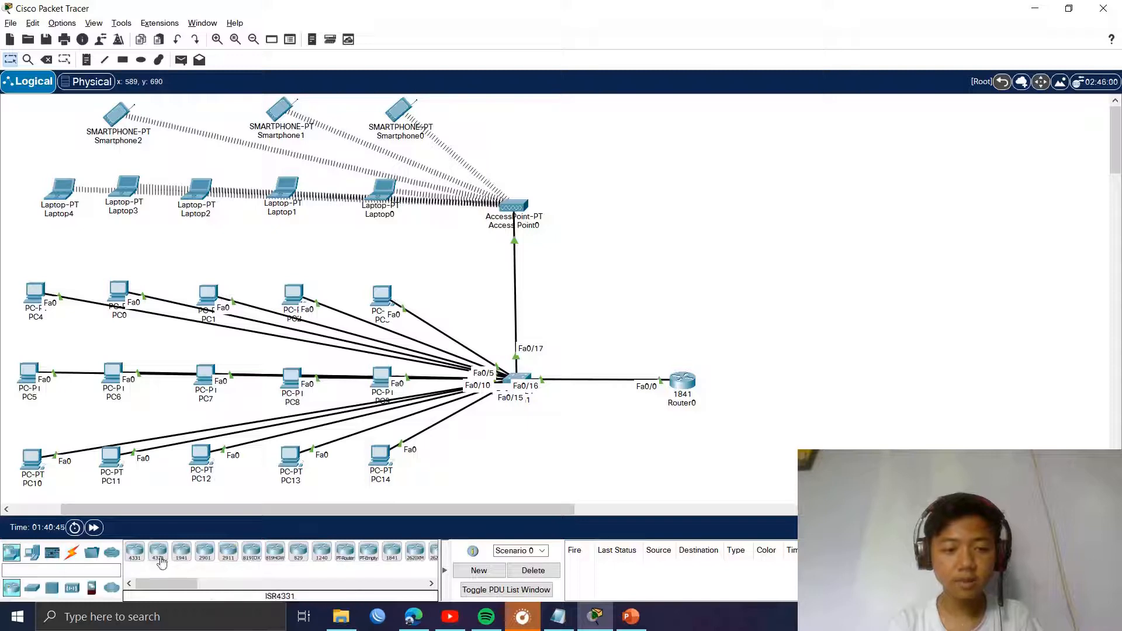
click(391, 550)
click(821, 374)
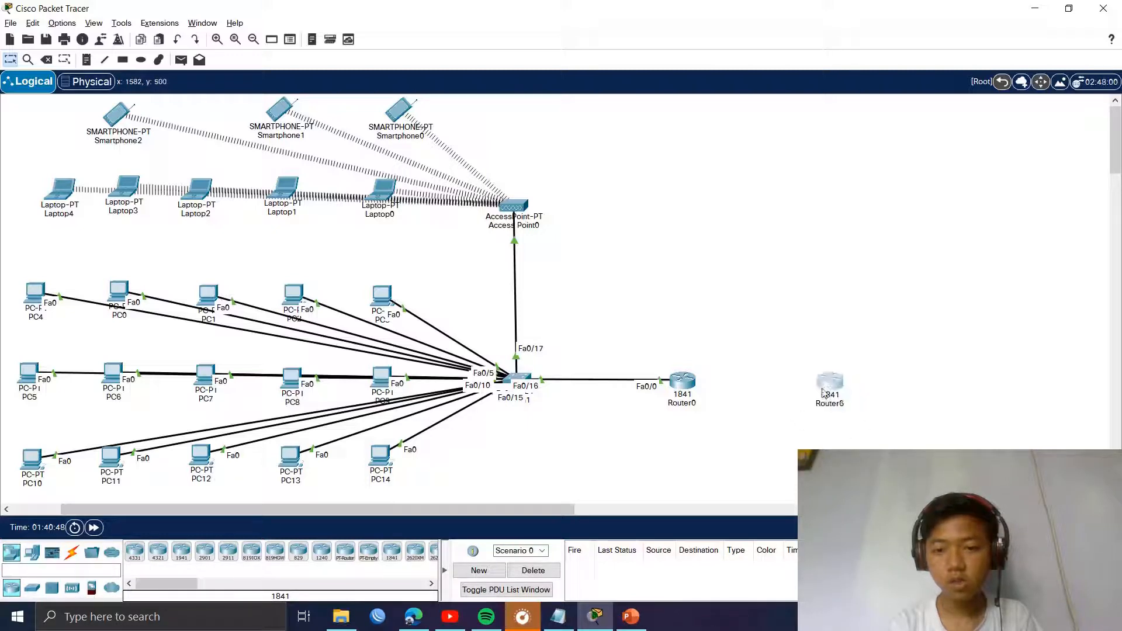
Step: Rename the new router Router1, dismissing the duplicate-name warning, and nudge it into place
click(836, 409)
key(BackSpace)
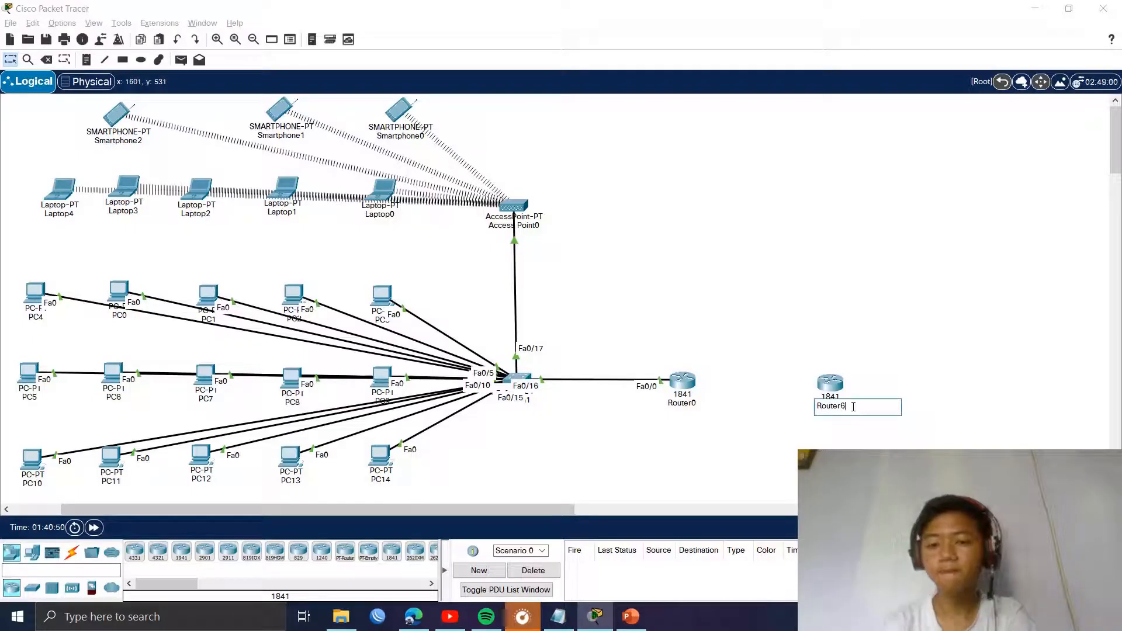
text(0)
click(864, 352)
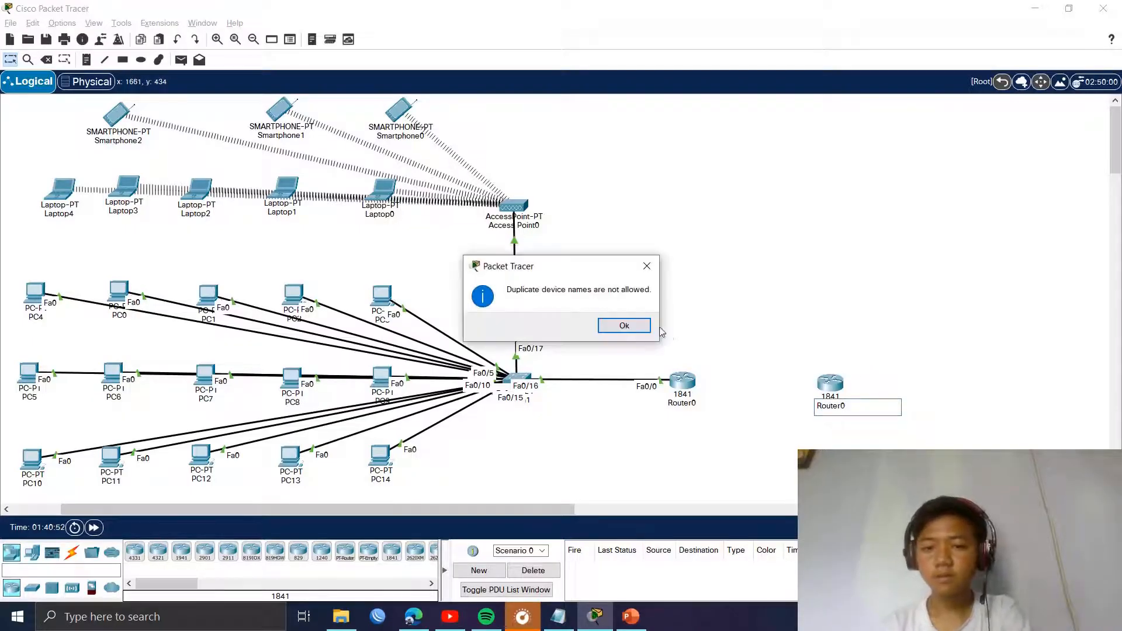
click(629, 326)
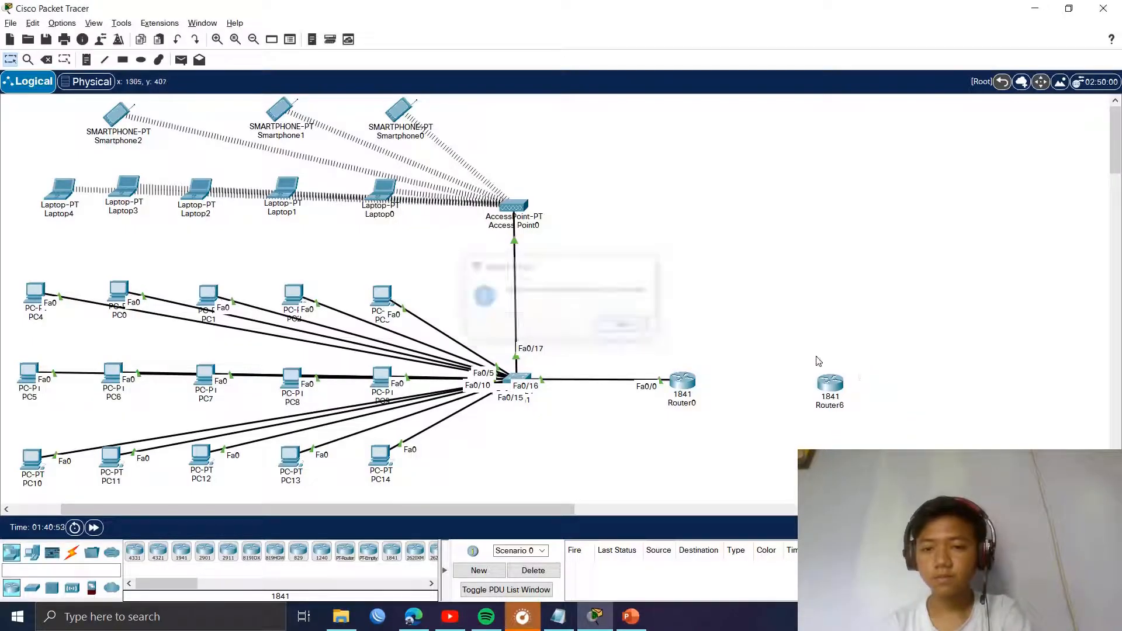
click(837, 410)
key(BackSpace)
text(1)
key(Return)
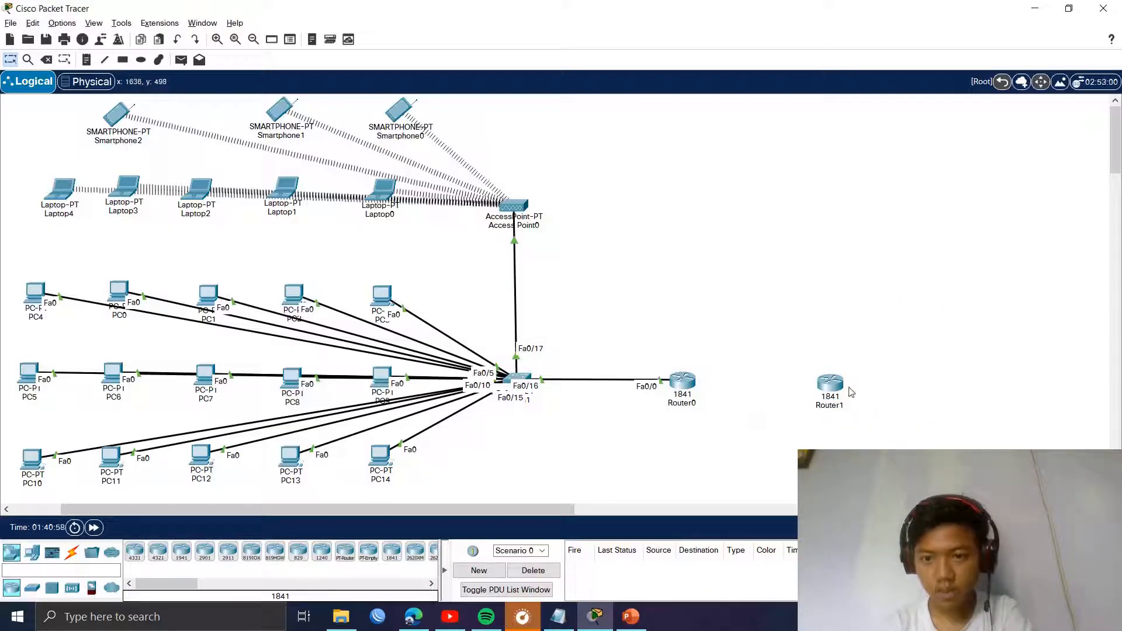
drag(836, 390, 838, 390)
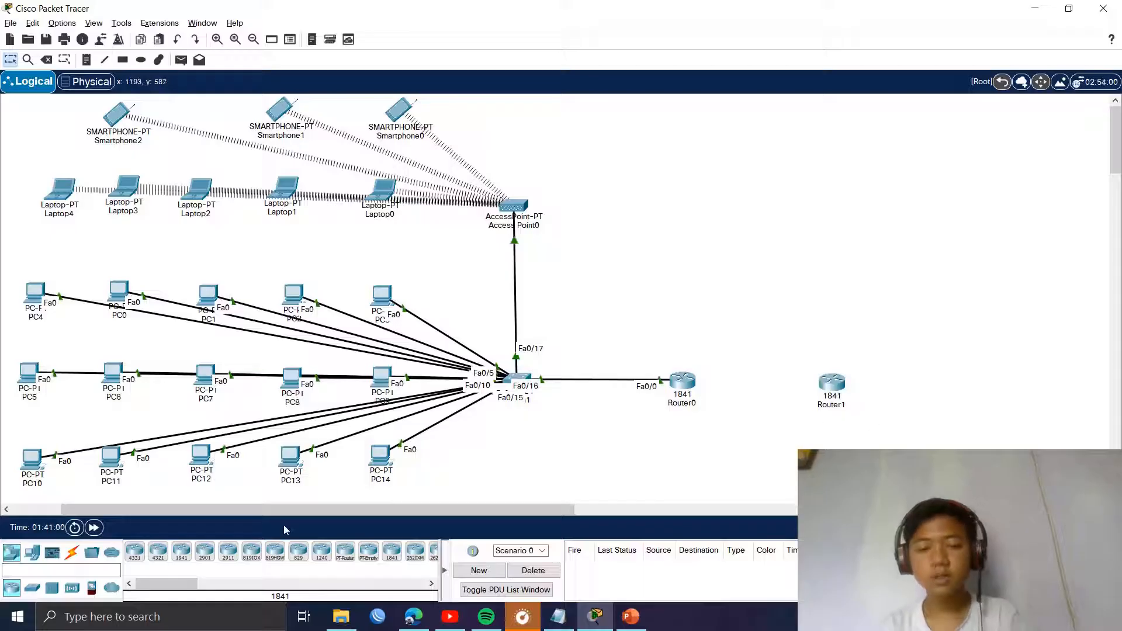
click(32, 552)
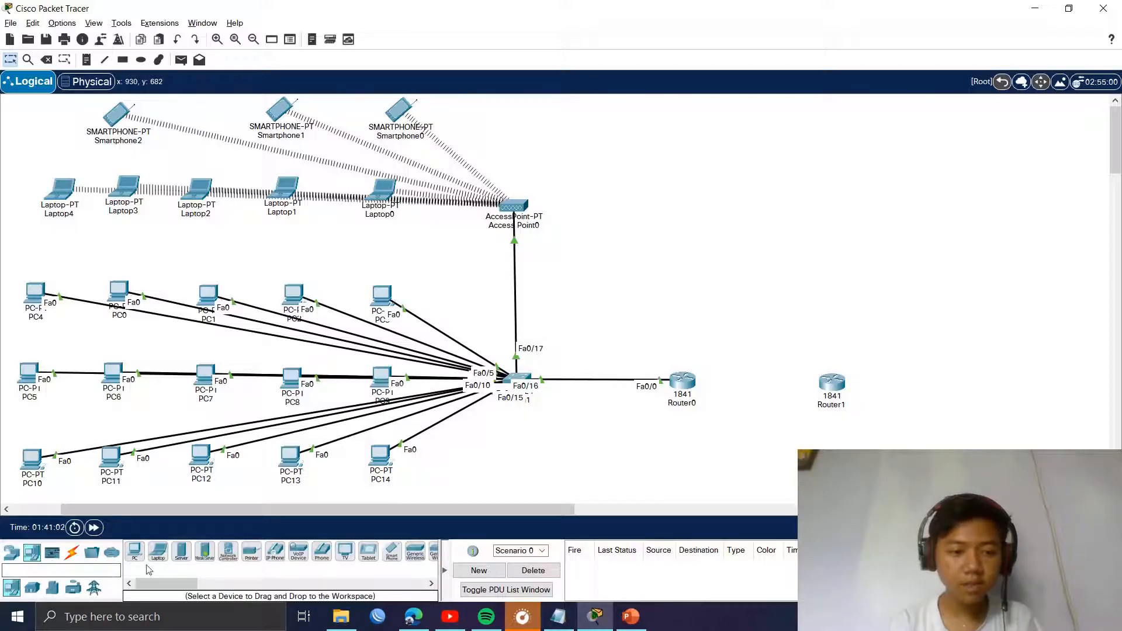
click(182, 551)
click(970, 379)
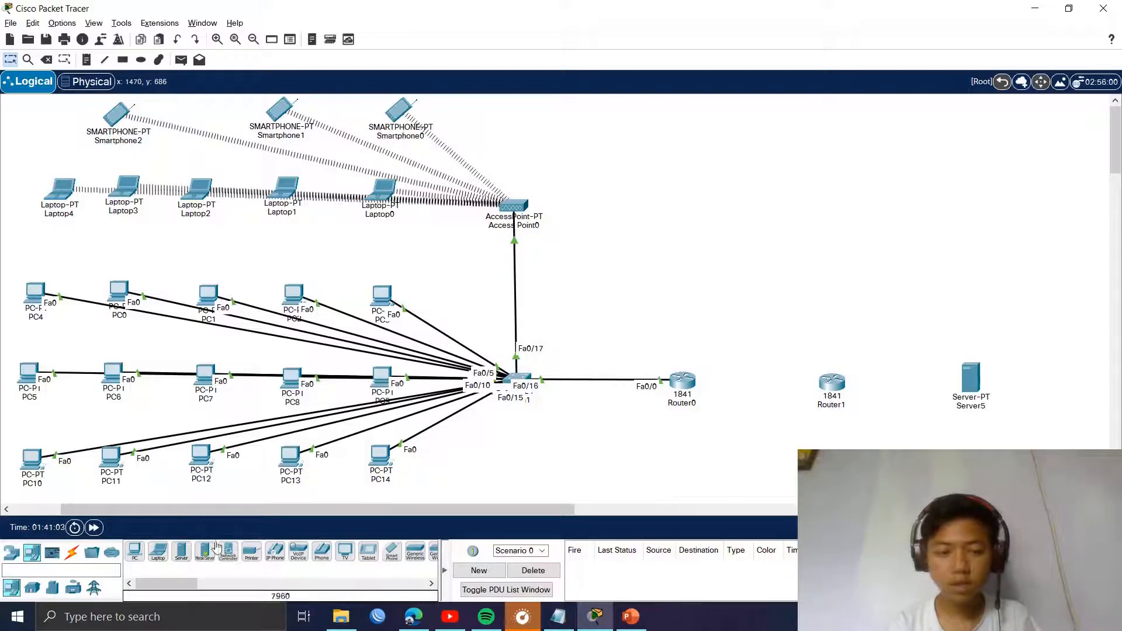
click(71, 552)
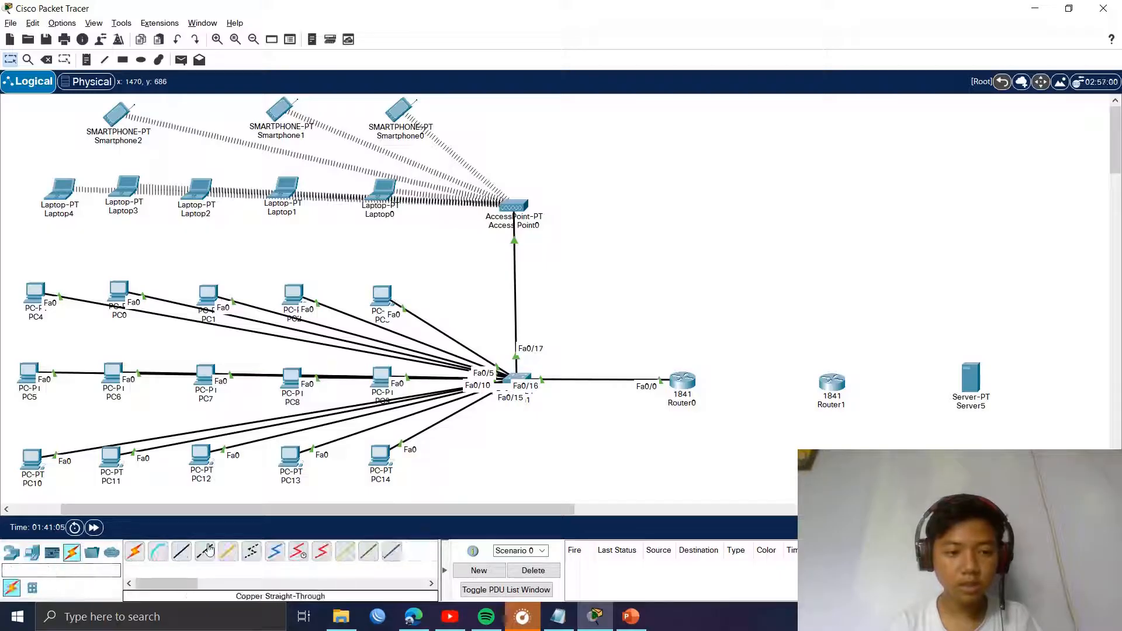
click(134, 551)
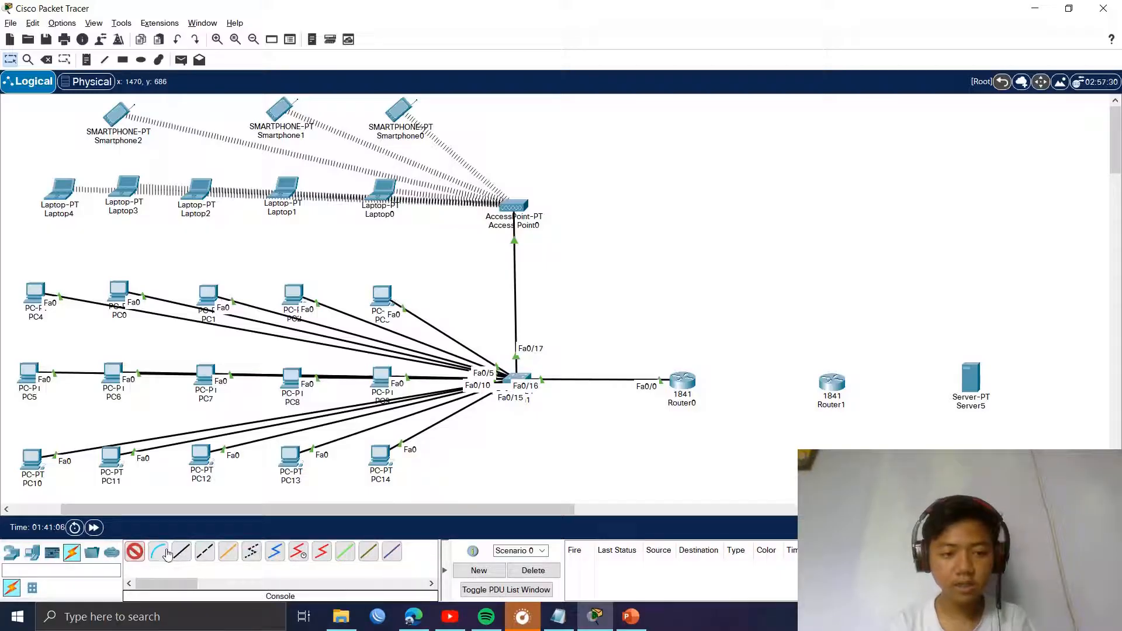
click(695, 383)
click(831, 383)
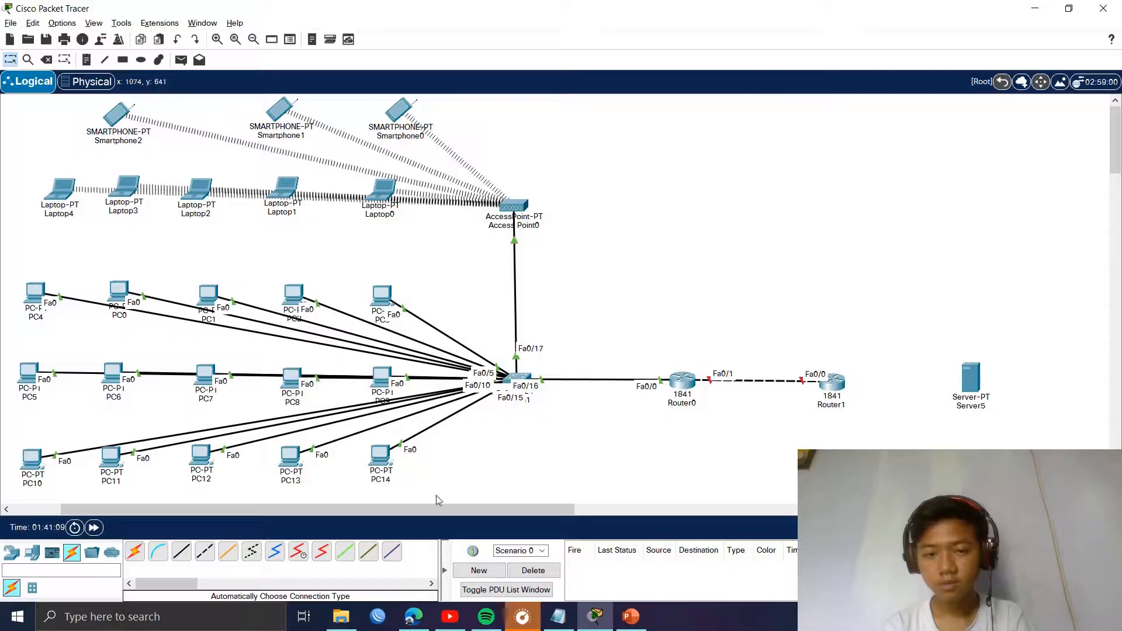
click(134, 551)
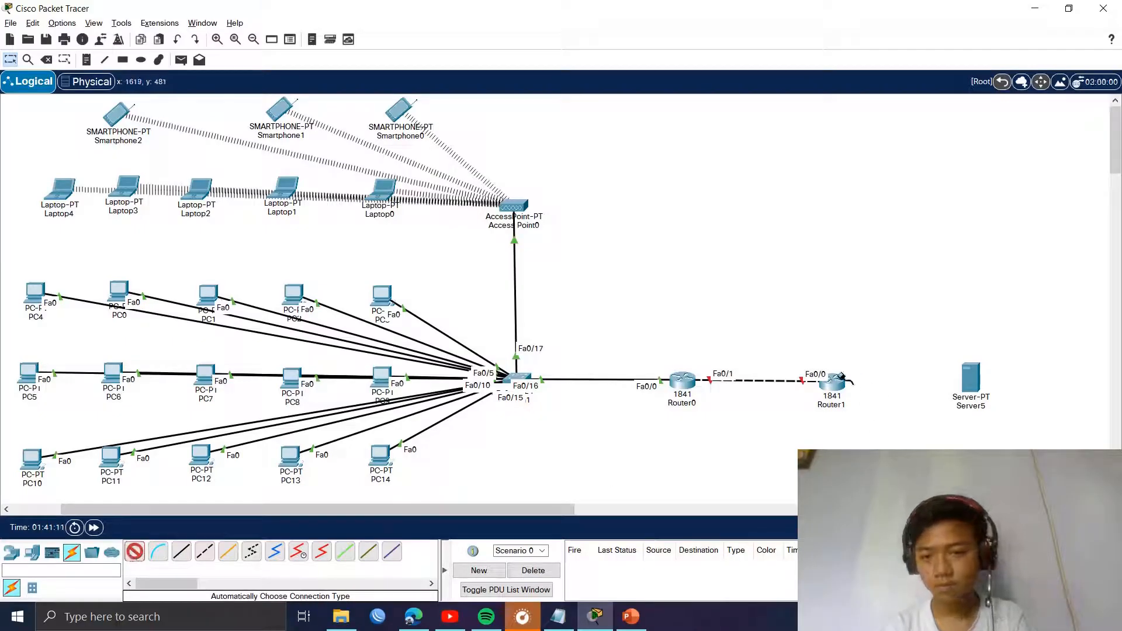
click(841, 378)
click(975, 380)
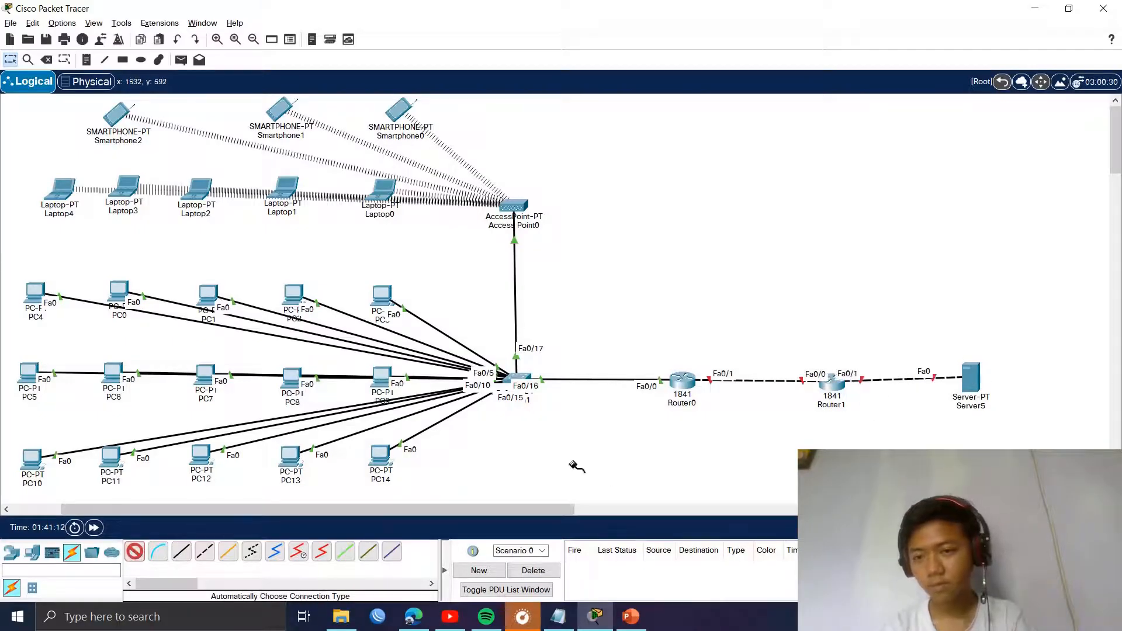
click(10, 59)
drag(645, 331, 903, 456)
drag(838, 400, 829, 279)
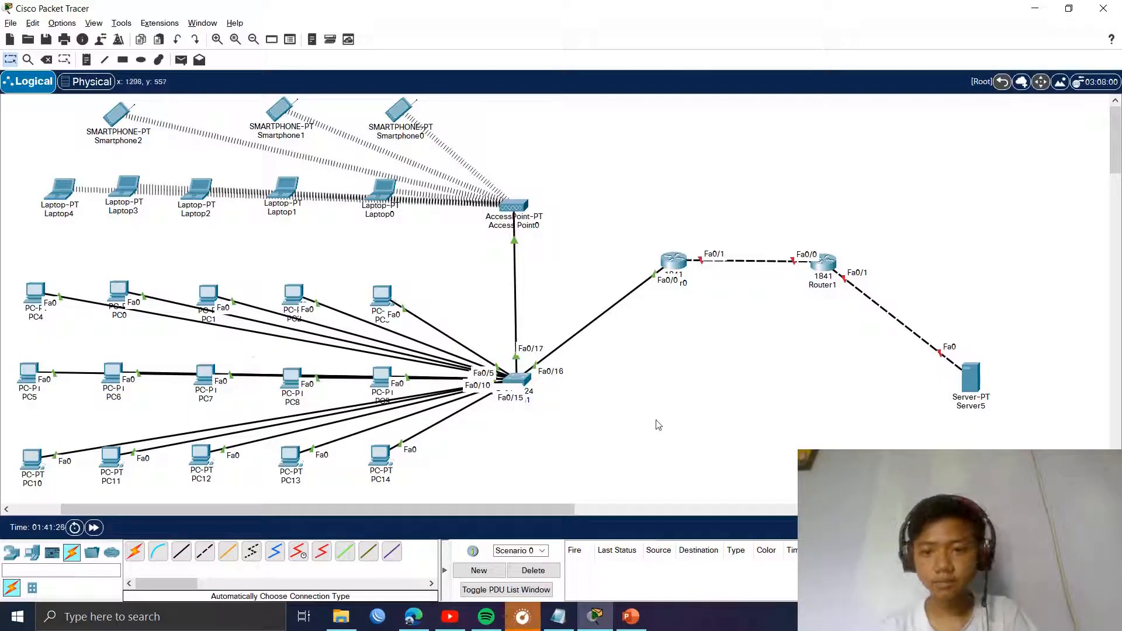
Step: Add a 192.168.27.0/24 note beside the switch–router link
click(86, 59)
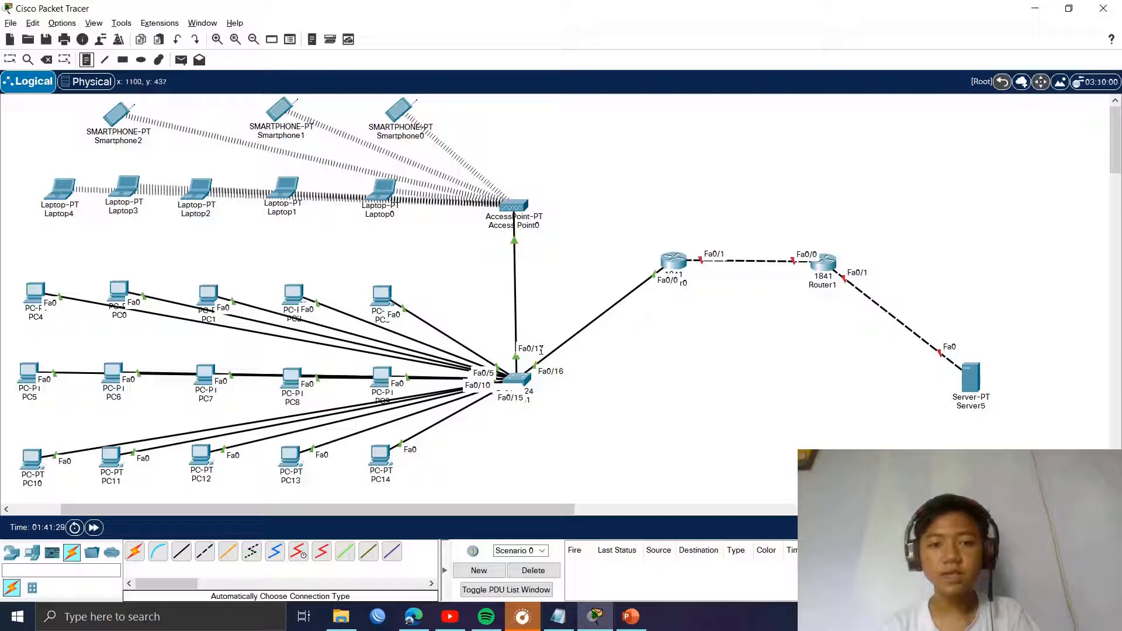
click(564, 322)
text(92.1)
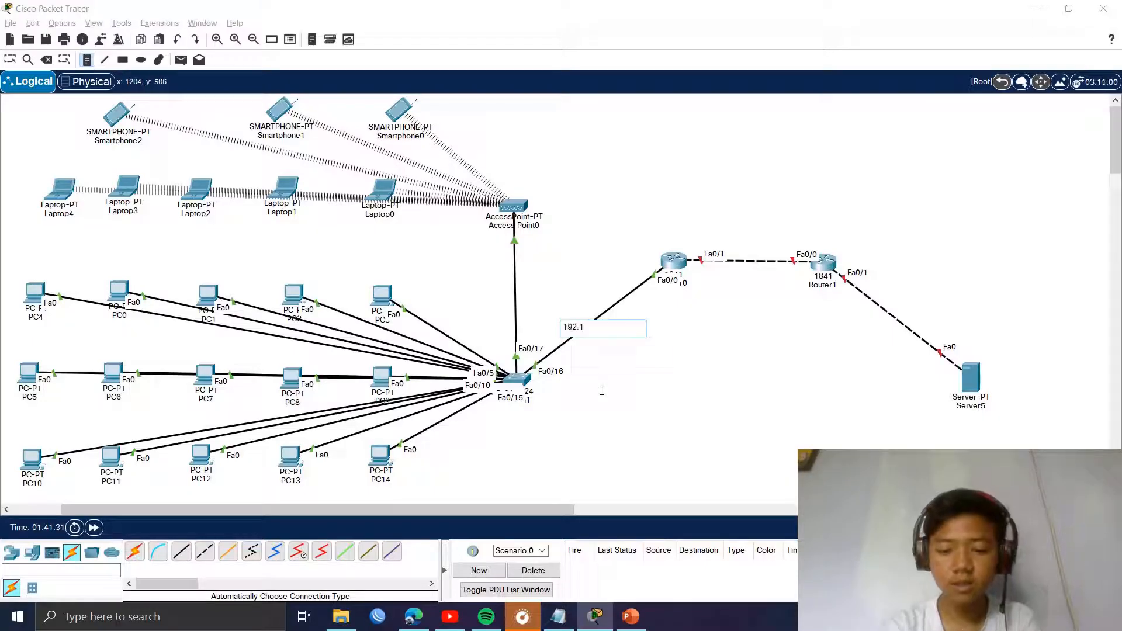
text(68.)
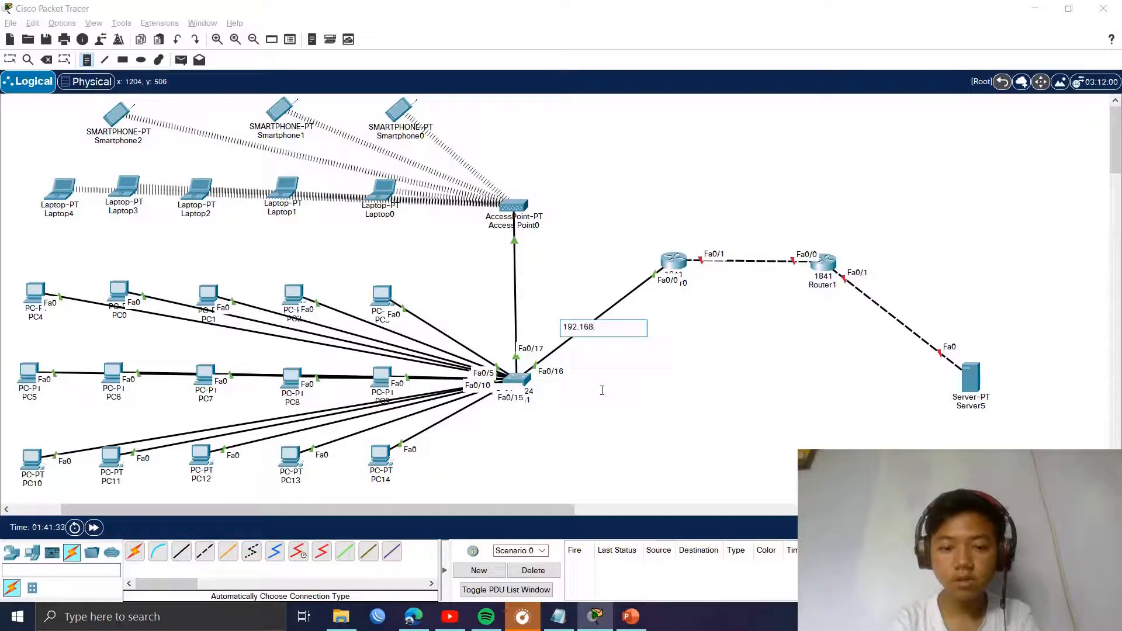
text(27.0/)
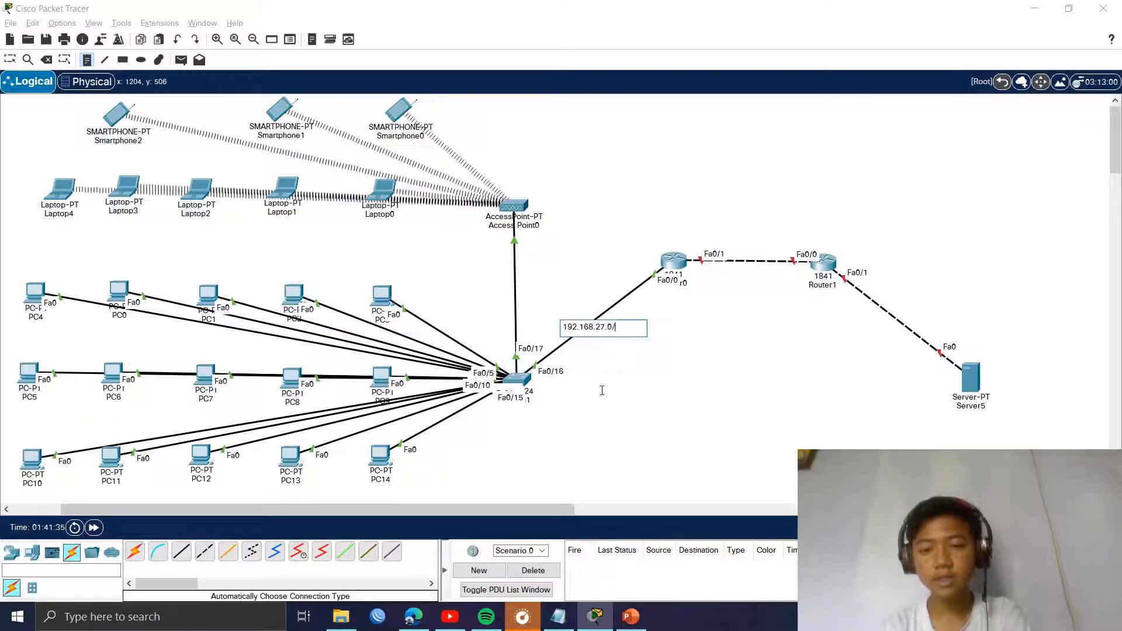
text(24)
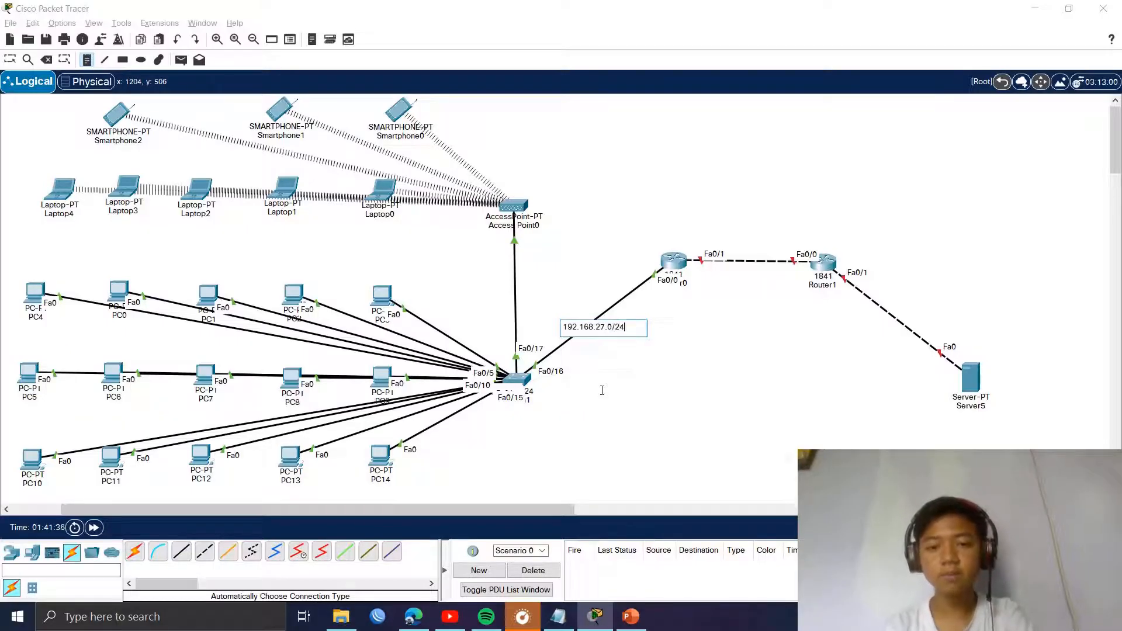
click(13, 56)
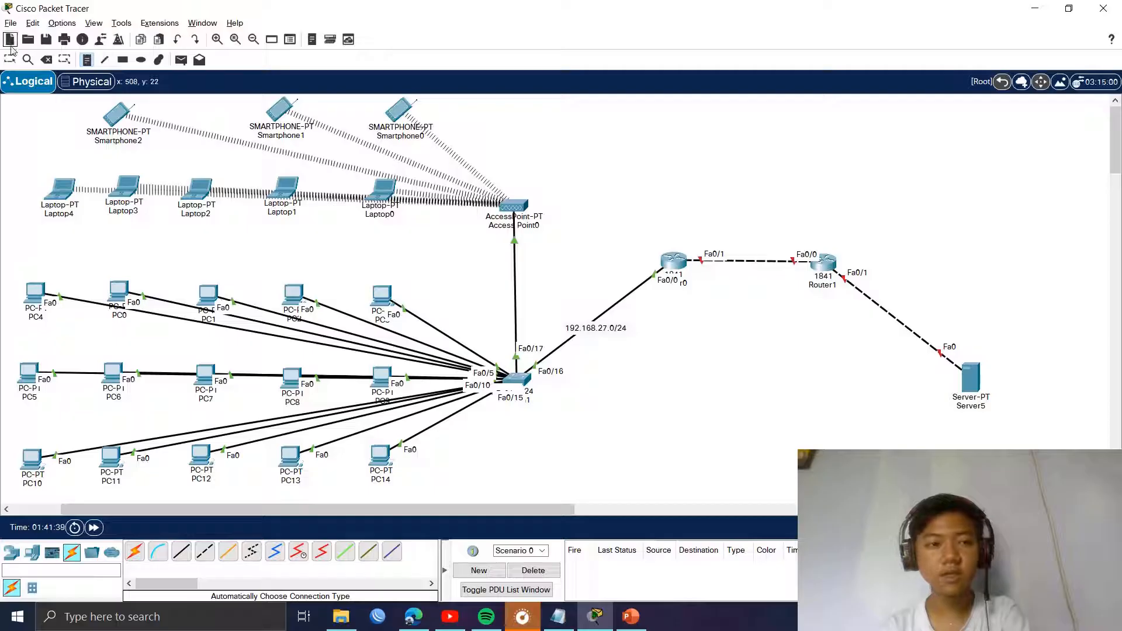
drag(600, 329, 621, 306)
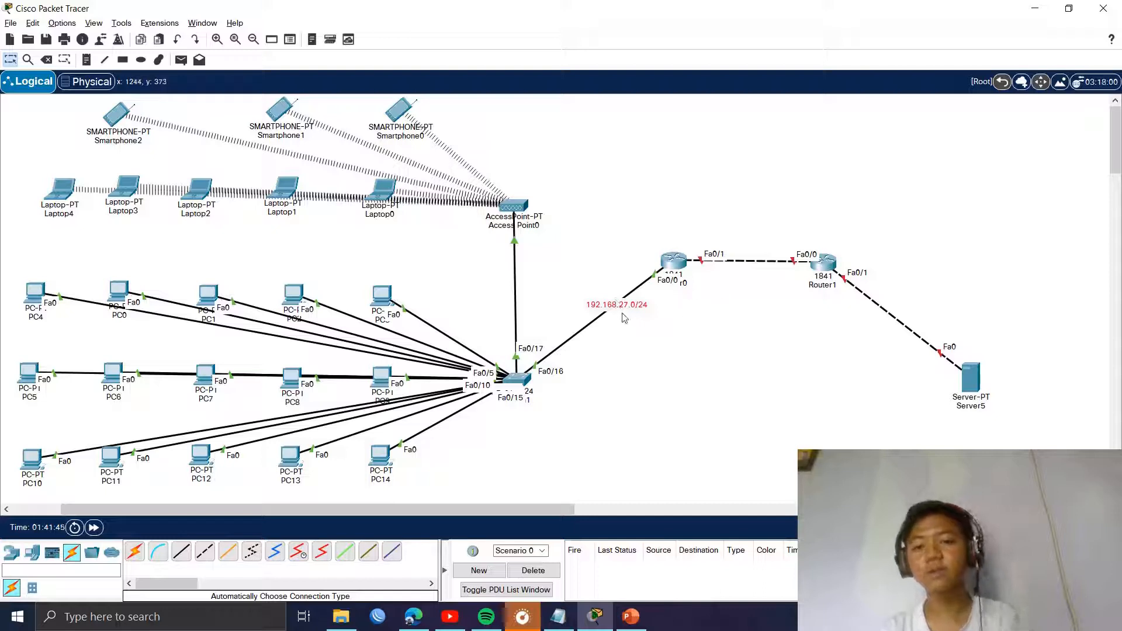
click(545, 292)
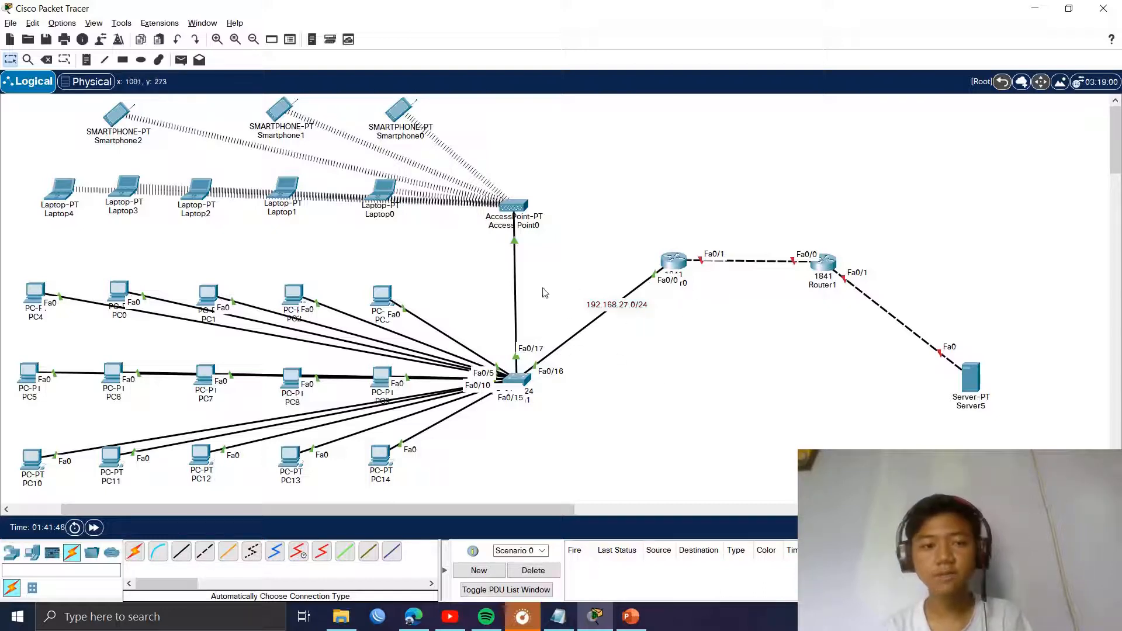
Step: Add a 10.10.10.0/30 note above the Router0–Router1 link
key(n)
click(707, 220)
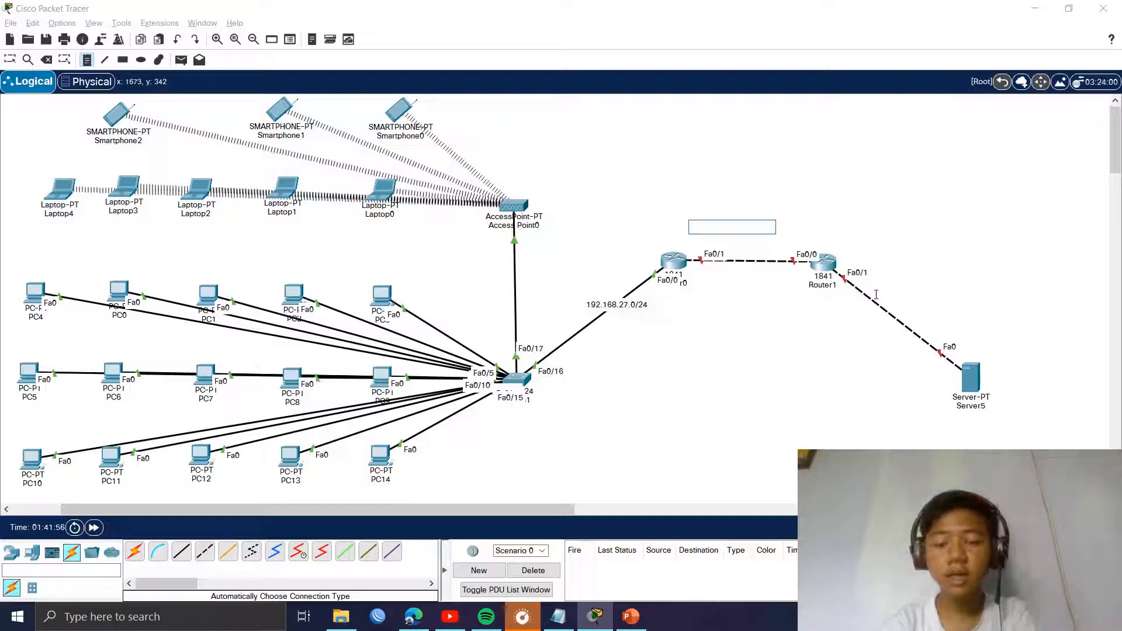
text(10.10.10.)
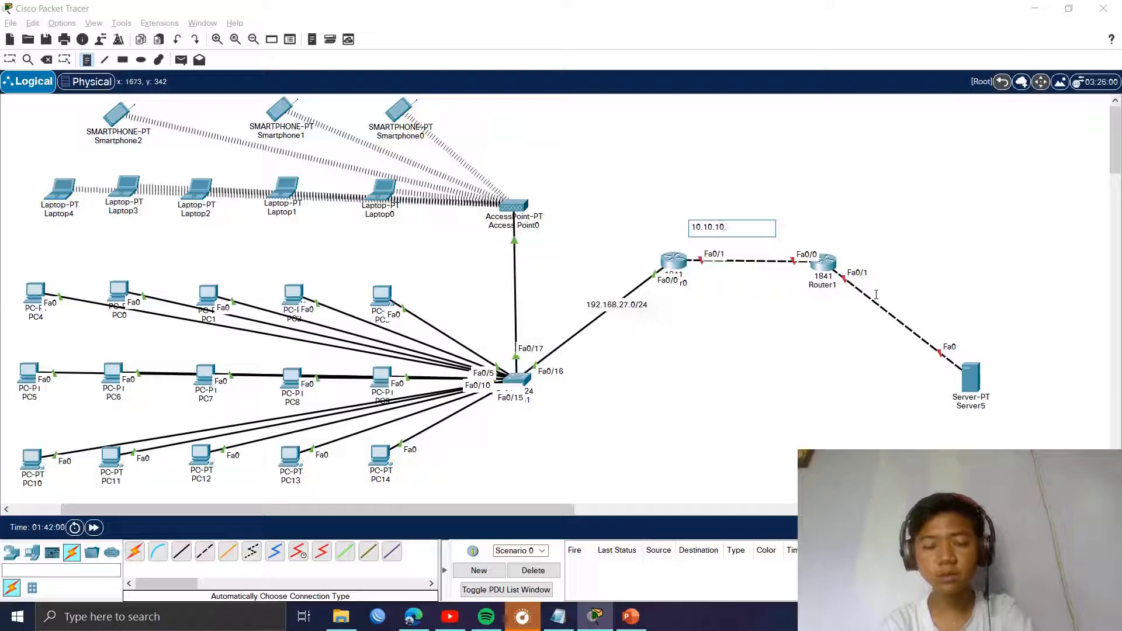
text(0)
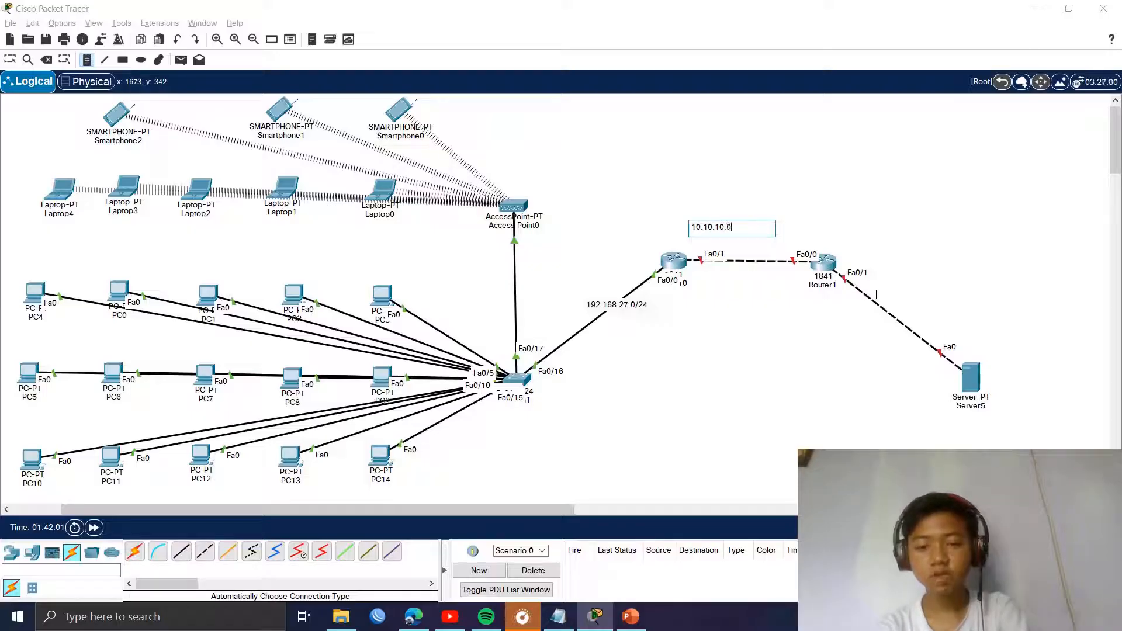
text(/30)
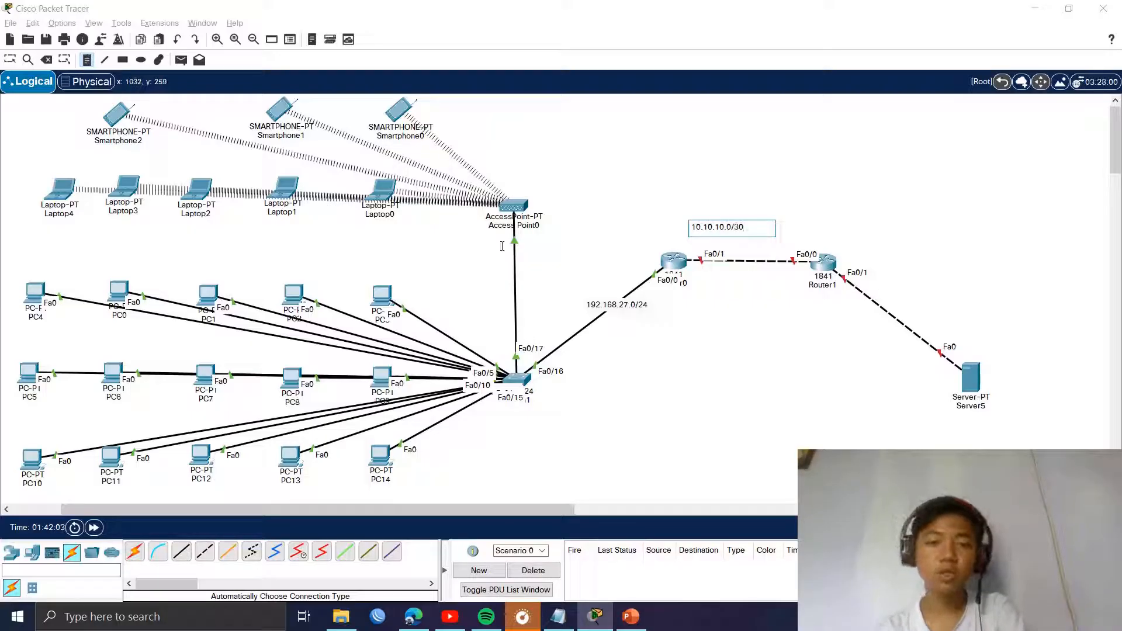
click(10, 61)
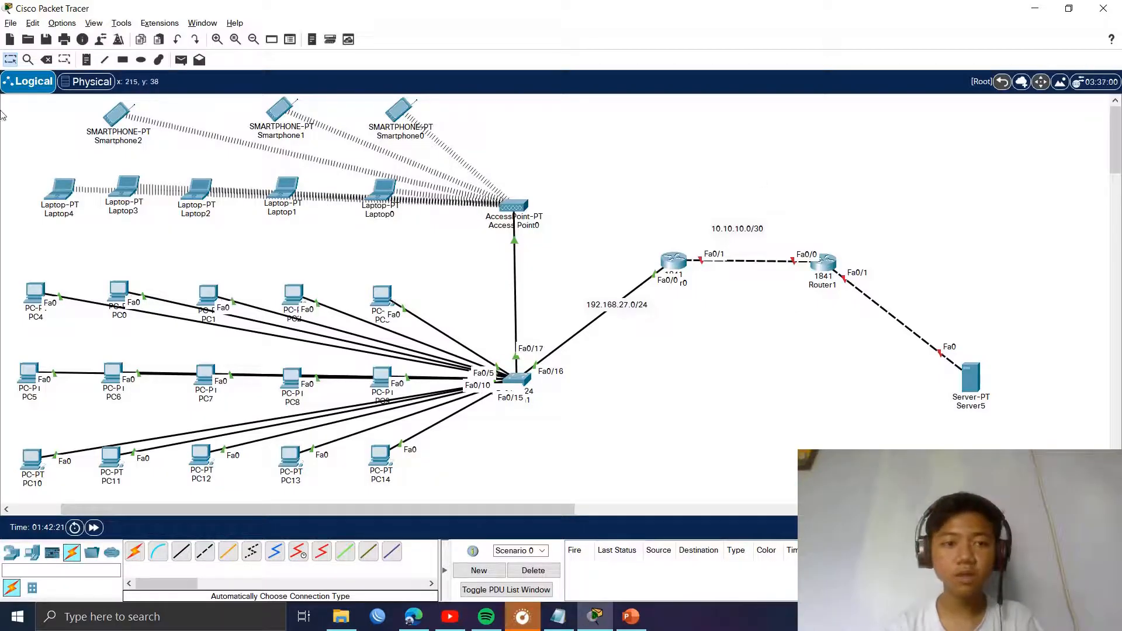
Step: Add a 200.10.20.0/30 note on the Router1–server link
click(86, 61)
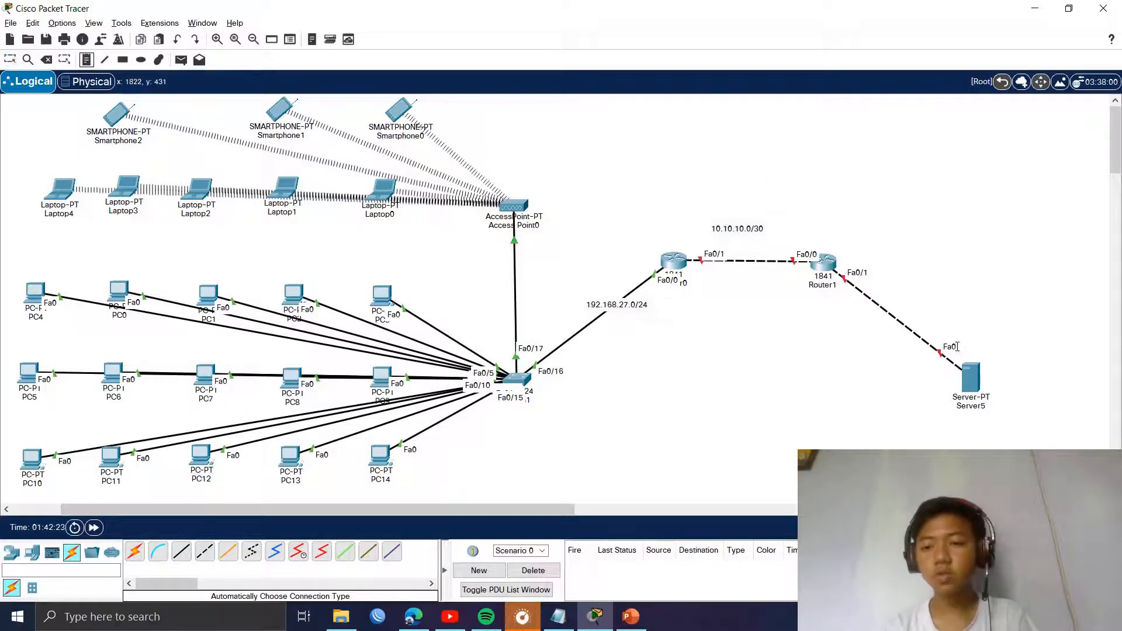
click(914, 315)
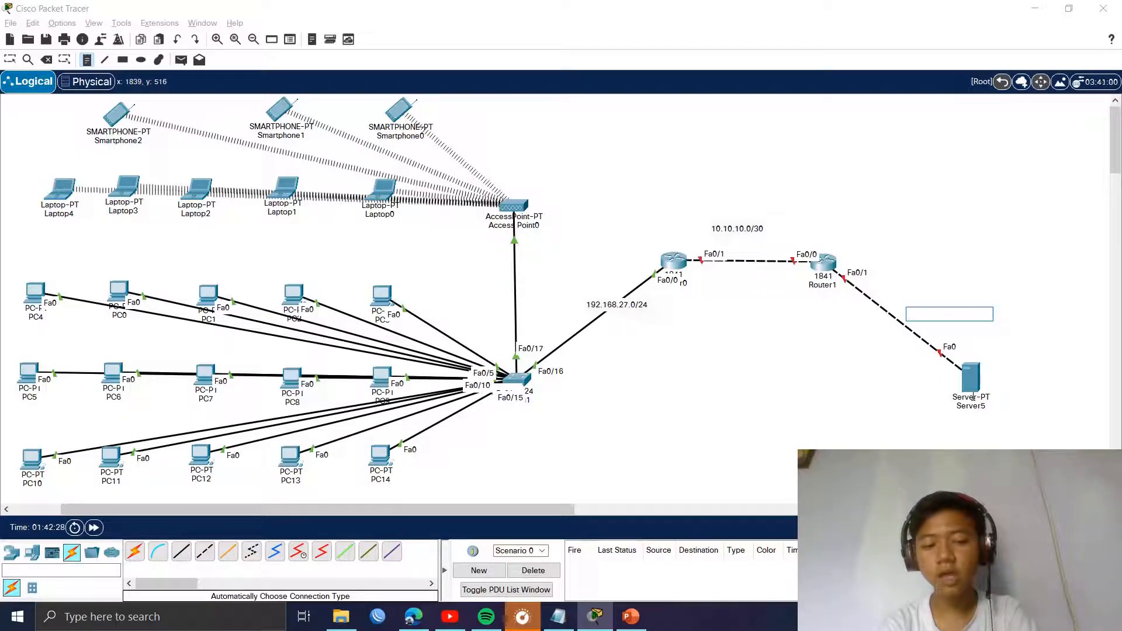
text(200.)
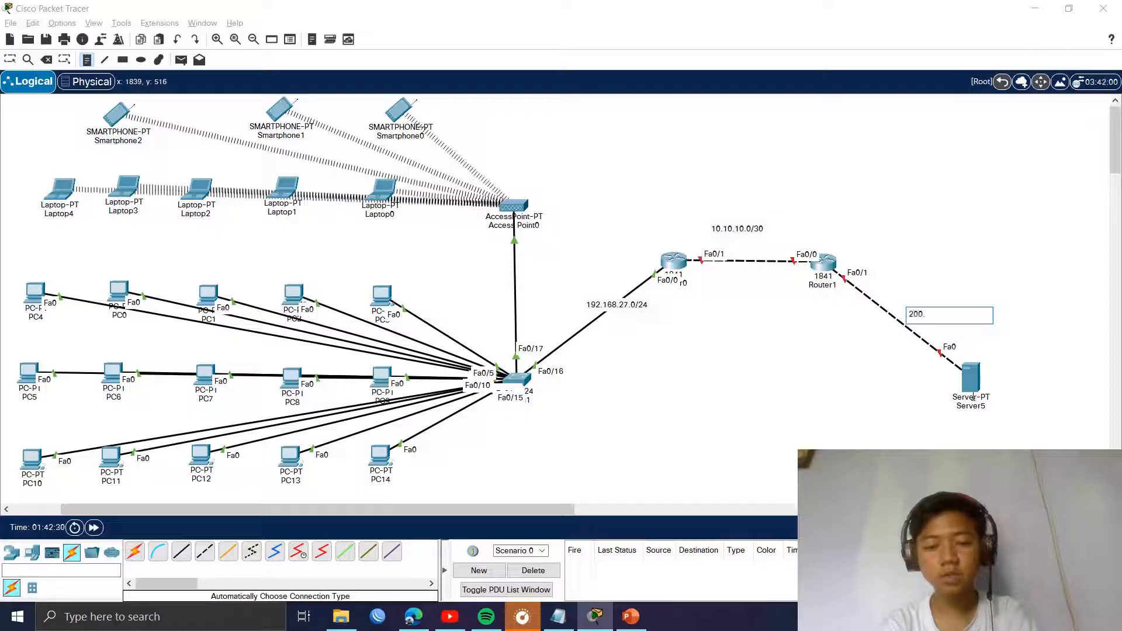
text(10.20.)
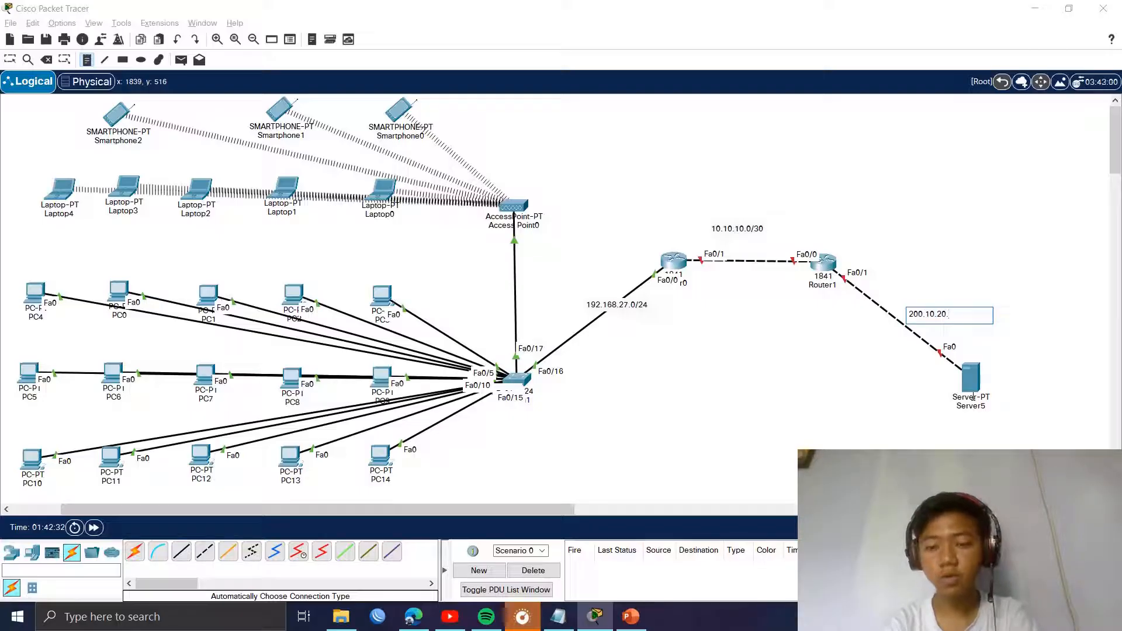
text(0/30)
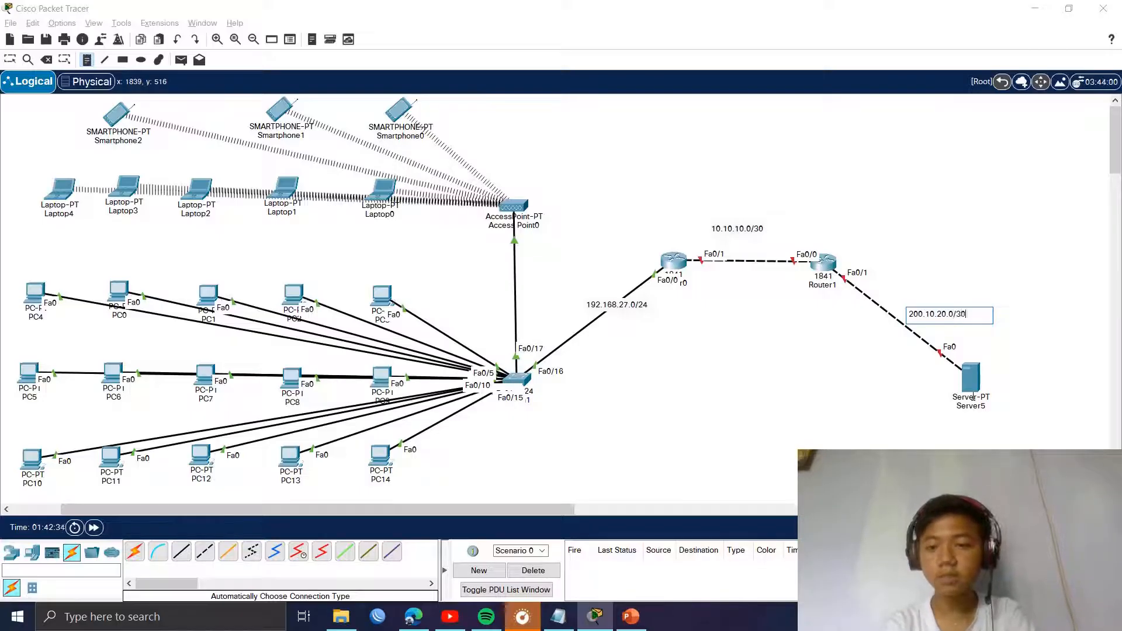
key(Escape)
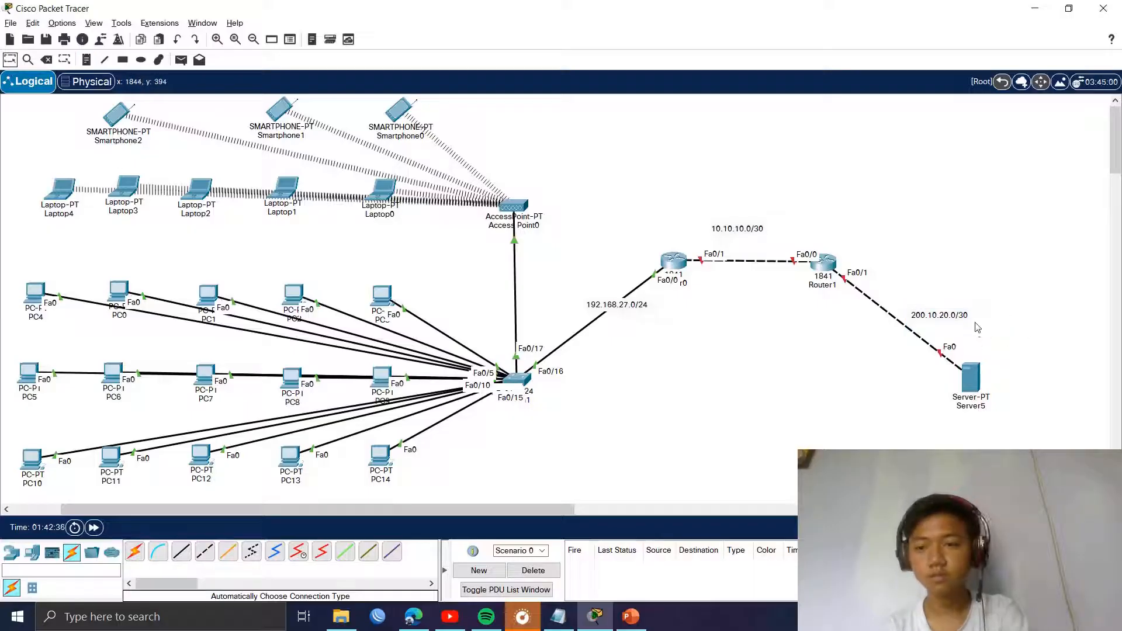
drag(965, 317, 943, 335)
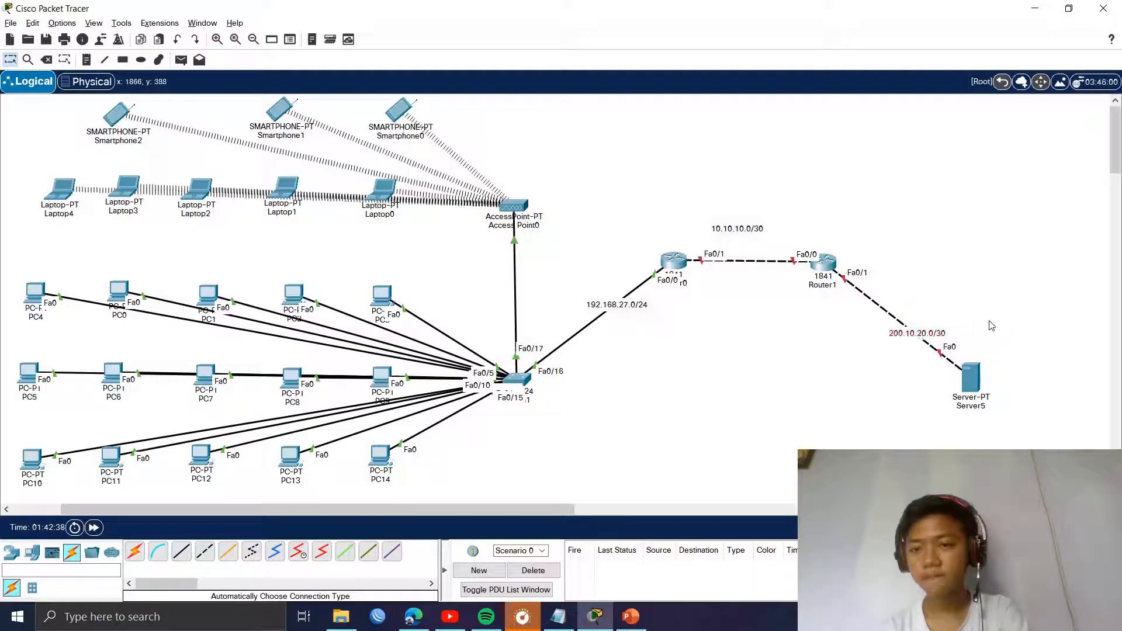
Step: Open Router0's CLI and enter global configuration mode with enable and conf t
click(675, 261)
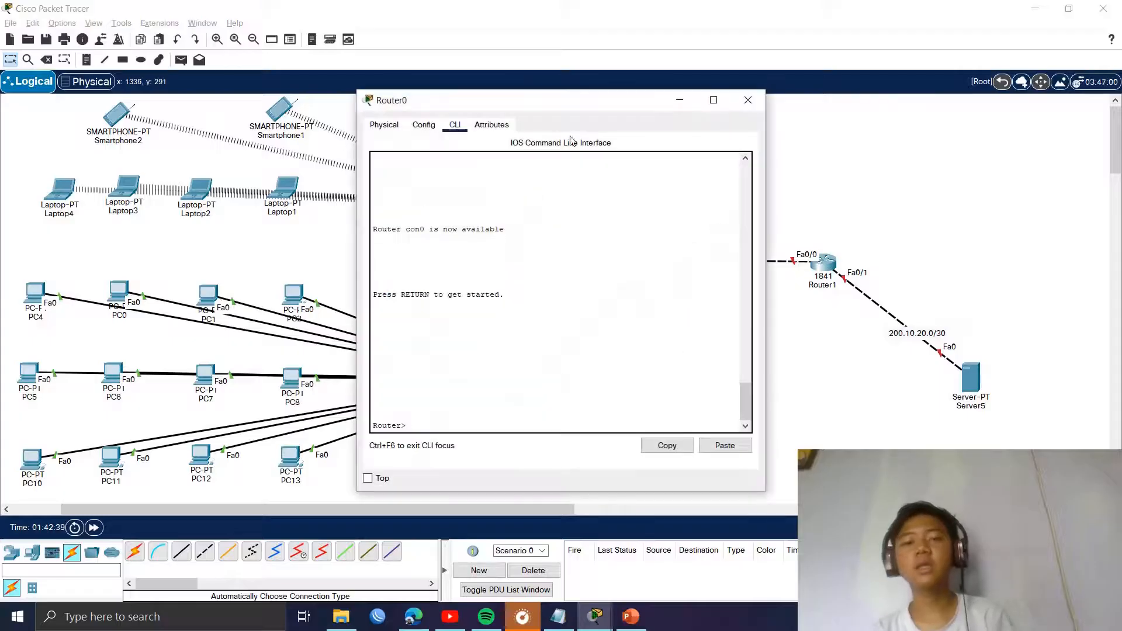
drag(507, 104, 280, 54)
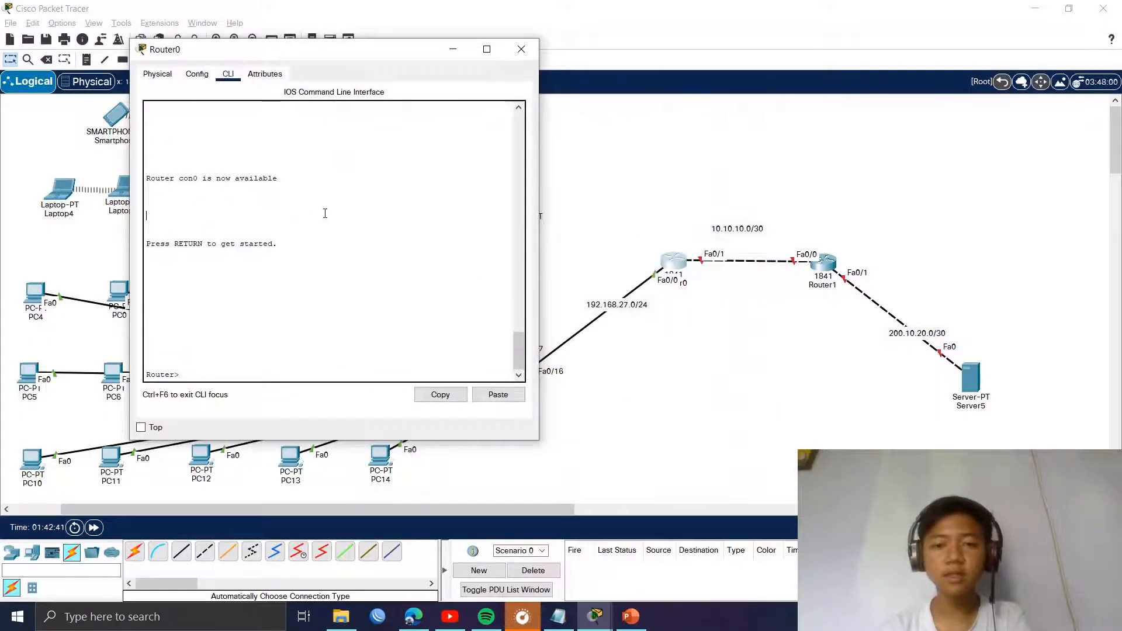
text(e)
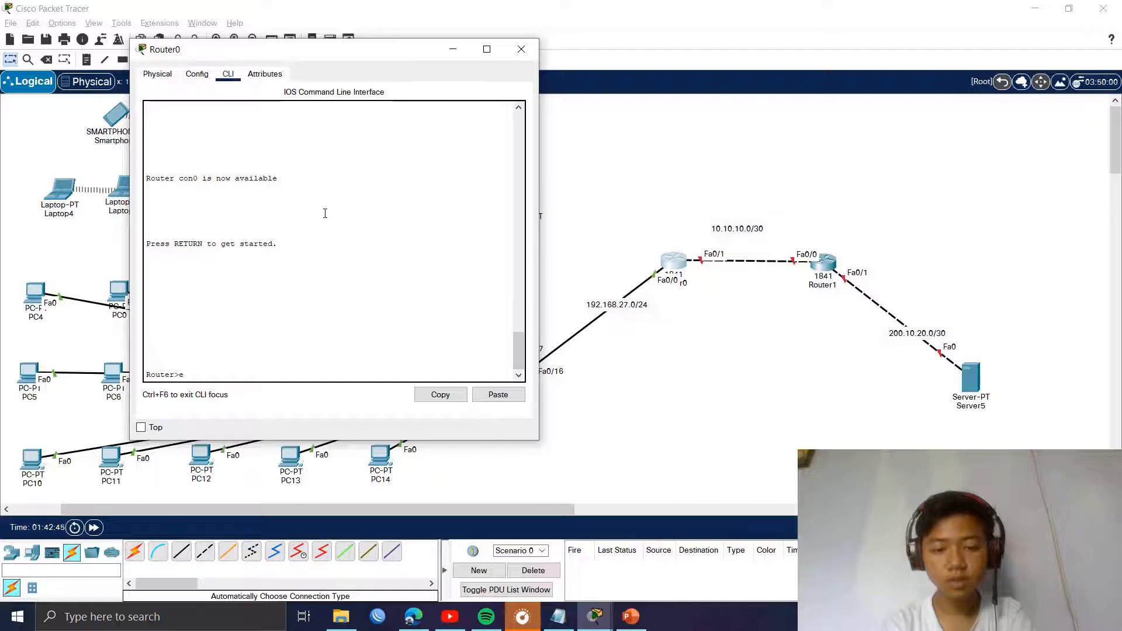
text(nable)
key(Return)
text(conf t)
key(Return)
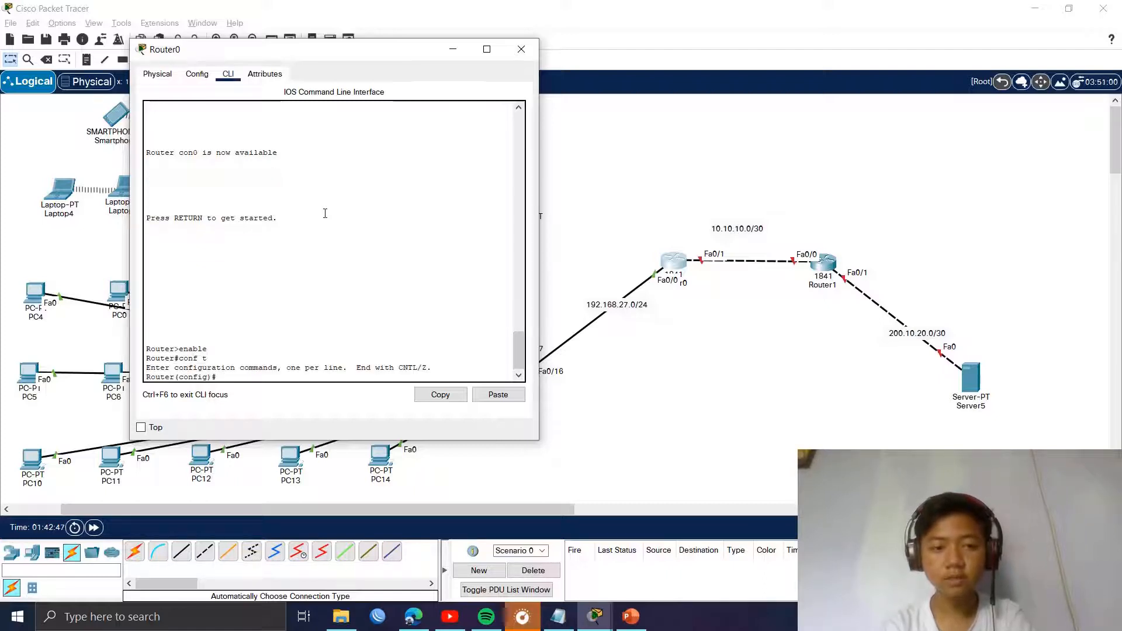
Step: Bring up Fa0/1 with 10.10.10.1 255.255.255.252, then exit interface mode and close Router0
text(int fa)
text(0/)
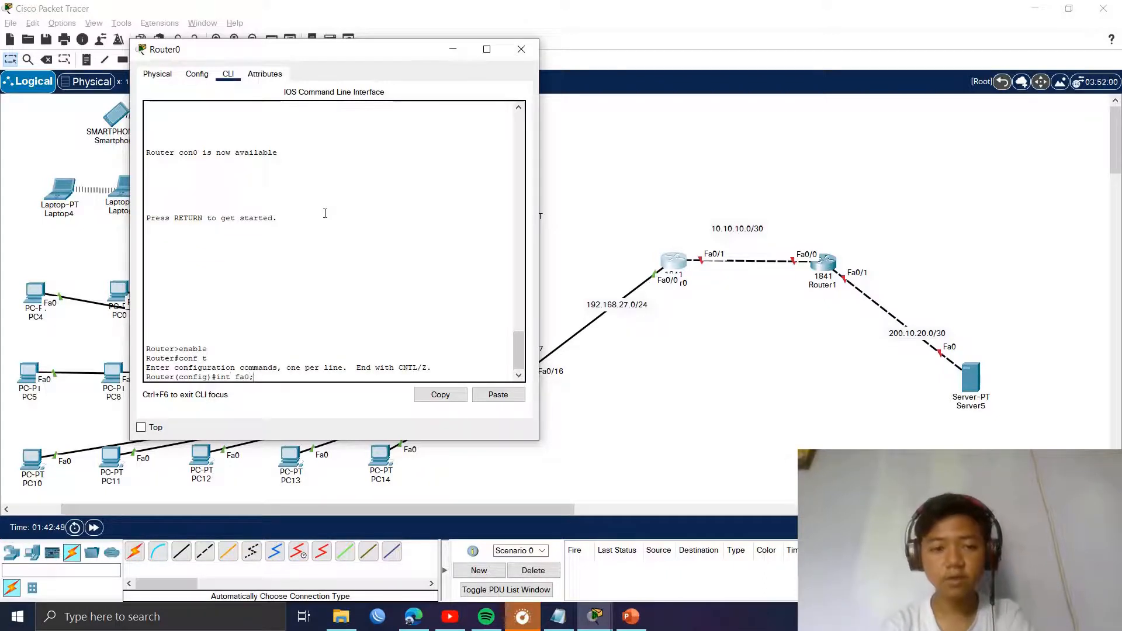
text(1)
key(Return)
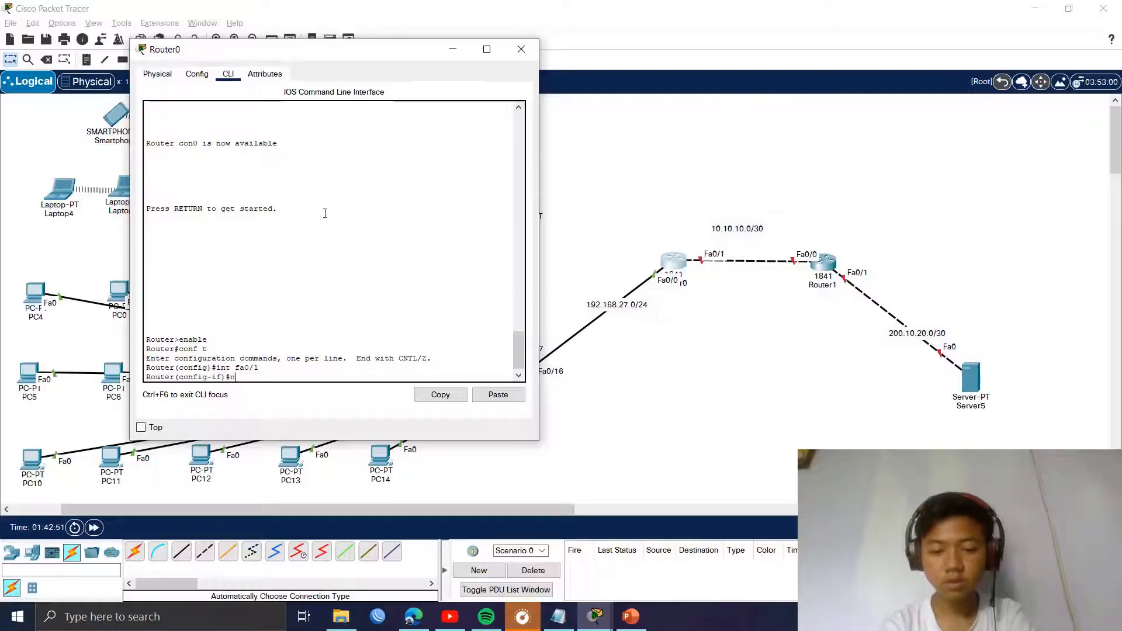
text(no sh)
key(Return)
key(Return)
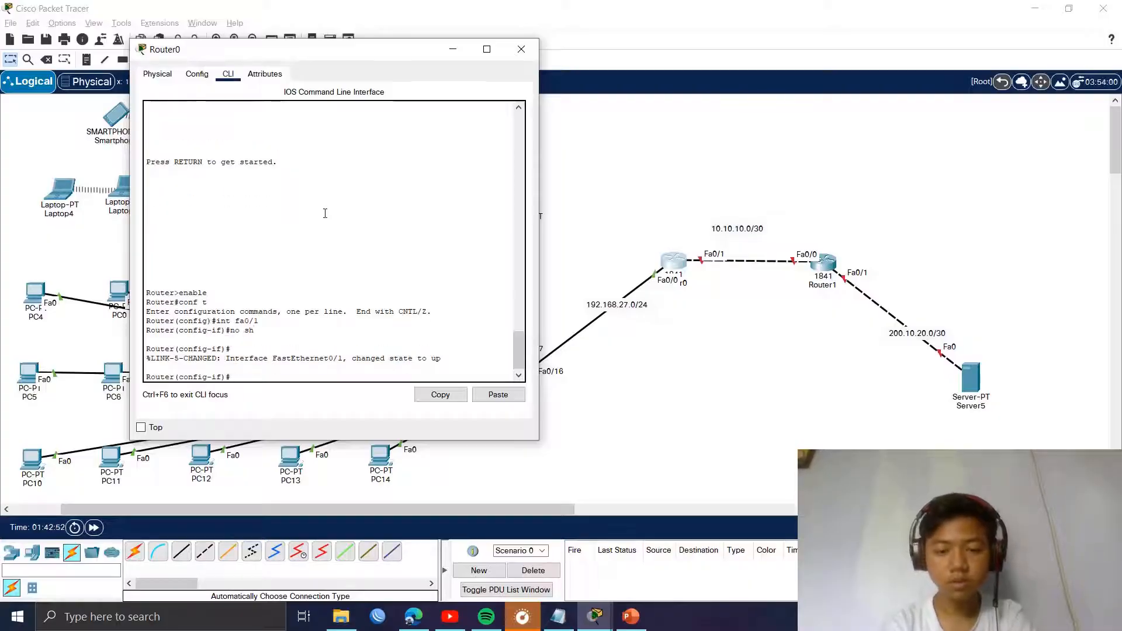
text(ip add 10.10.10.)
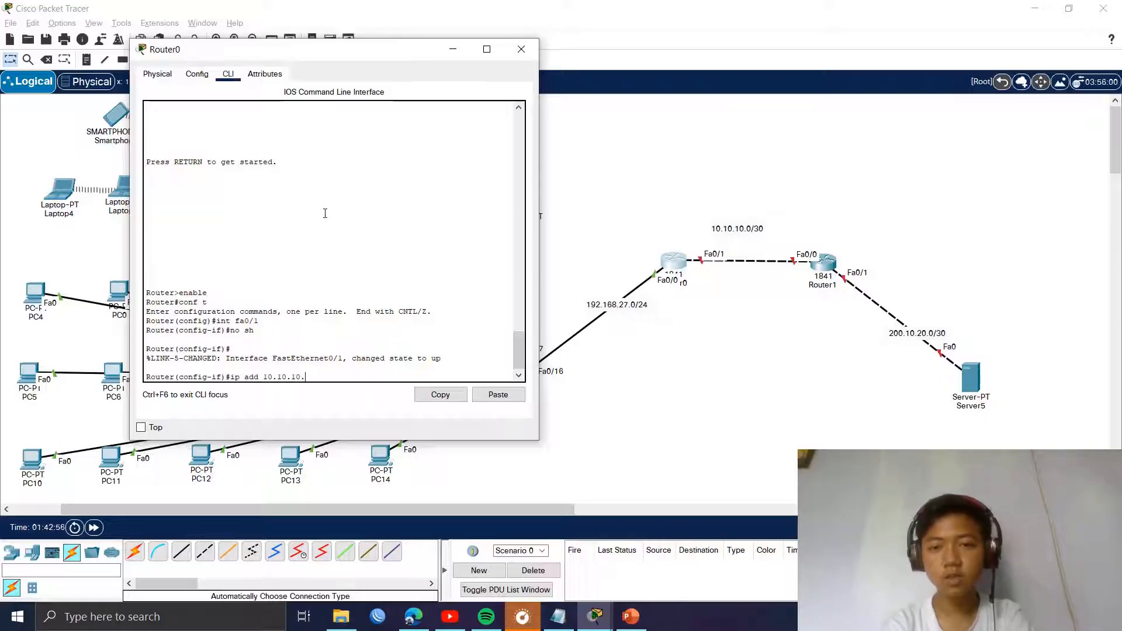
text(1 255)
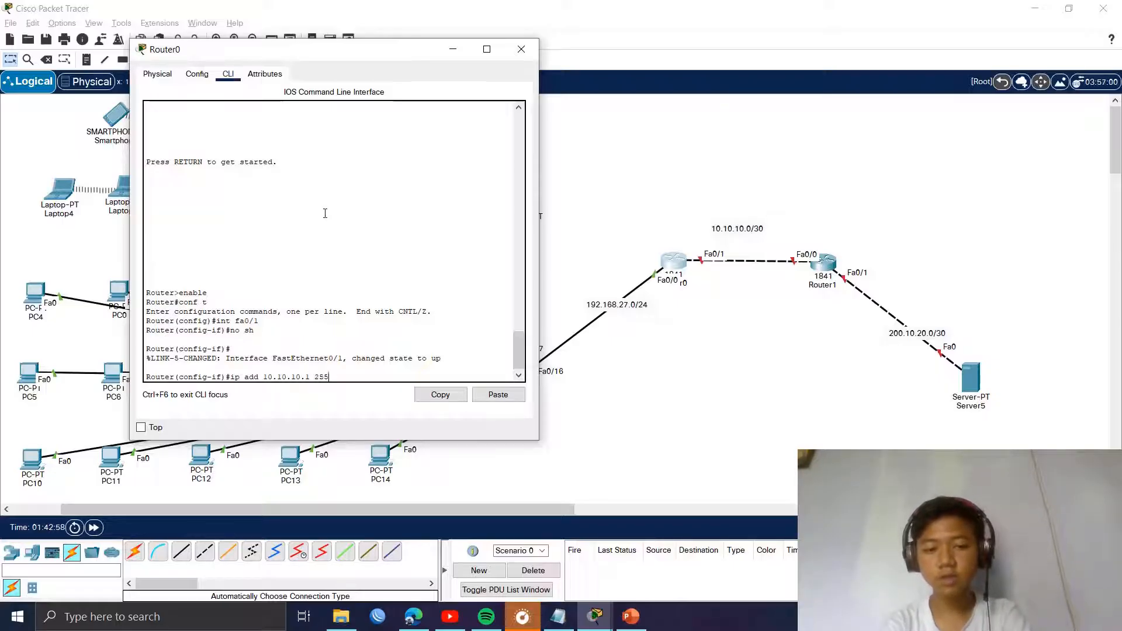
text(.255.255.252)
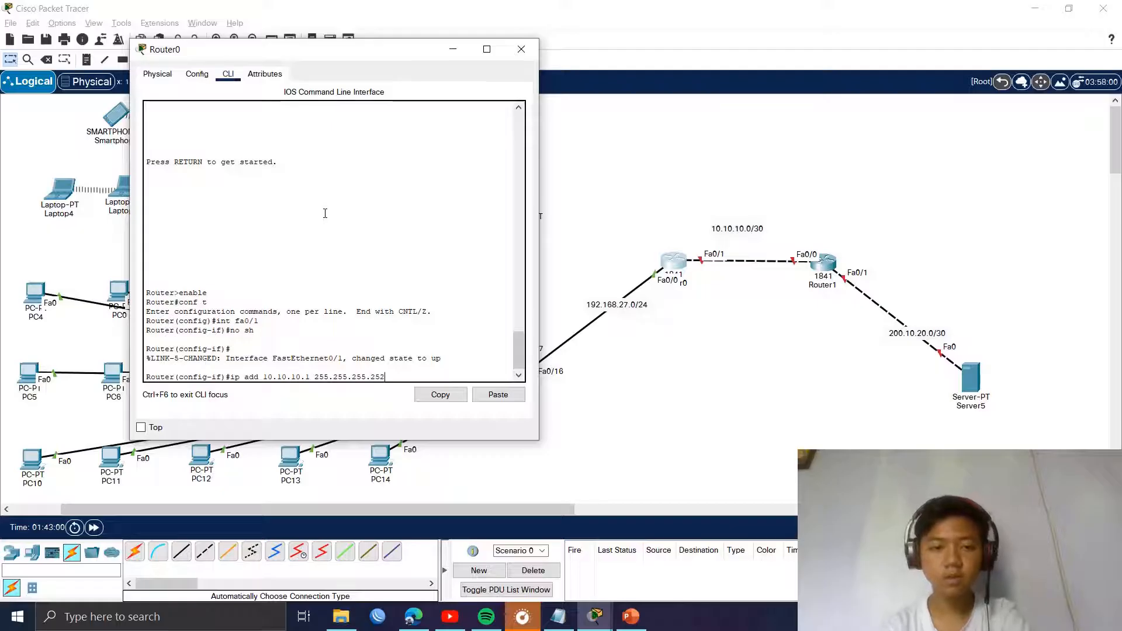
key(Return)
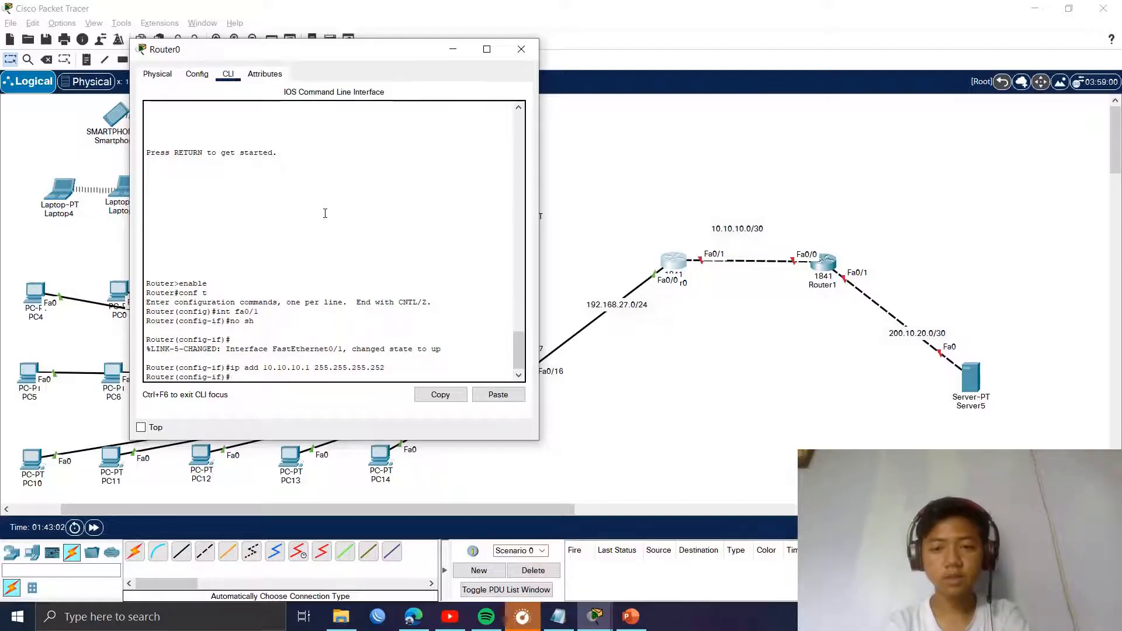
text(exit)
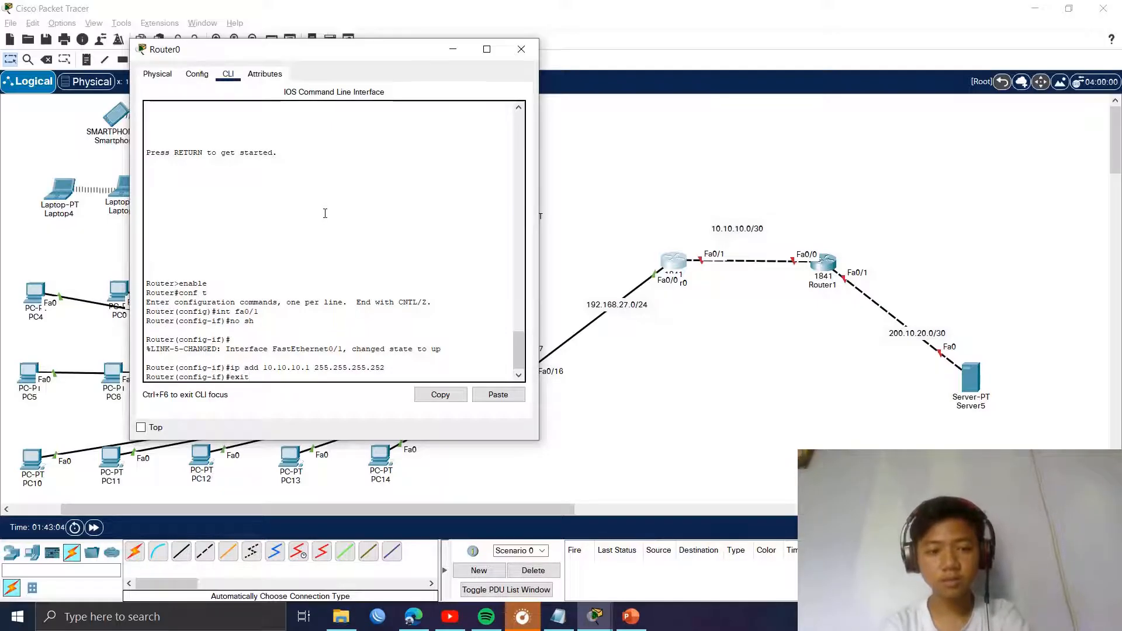
key(Return)
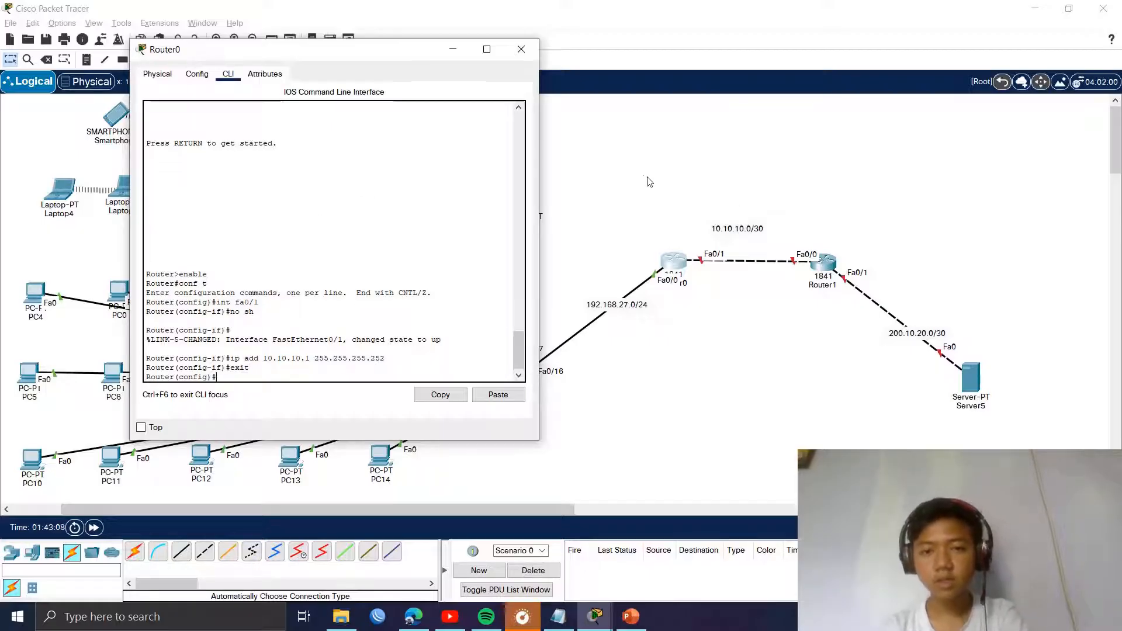
click(521, 49)
Step: In Router1's CLI, decline the initial configuration dialog and enter global configuration mode
click(824, 275)
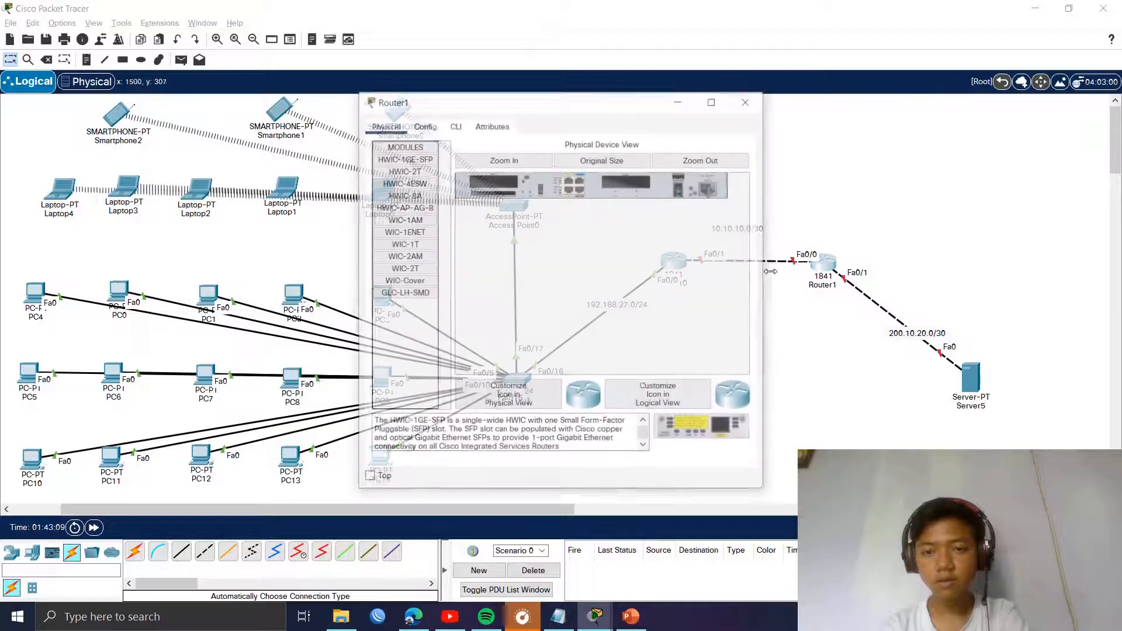
drag(467, 100, 238, 91)
click(284, 118)
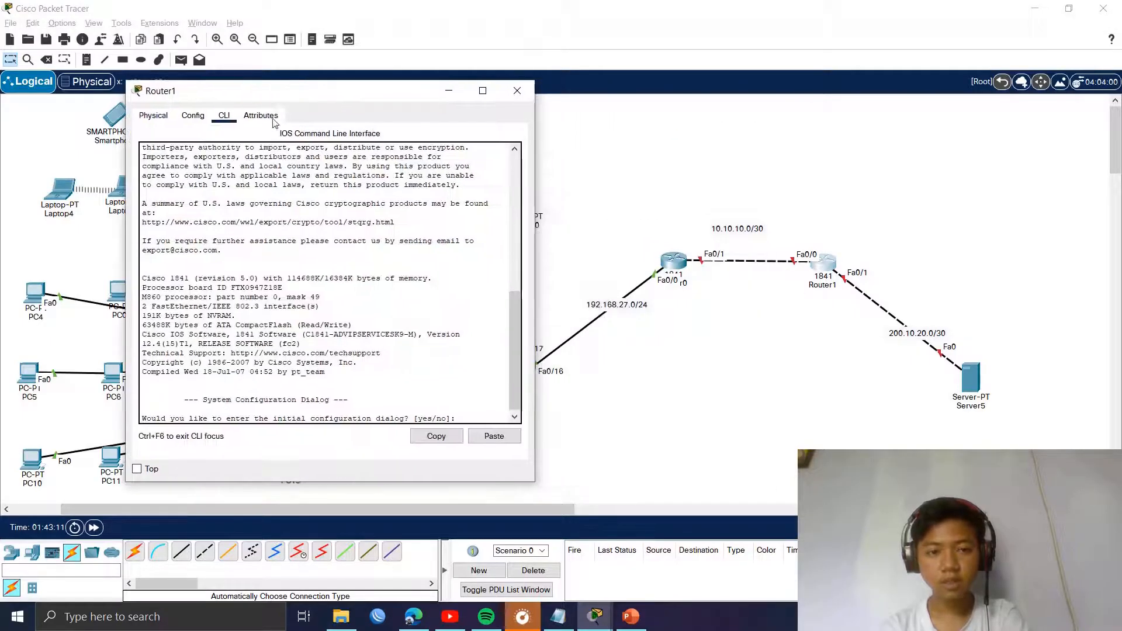
click(317, 209)
text(no)
key(Return)
key(Return)
text(en)
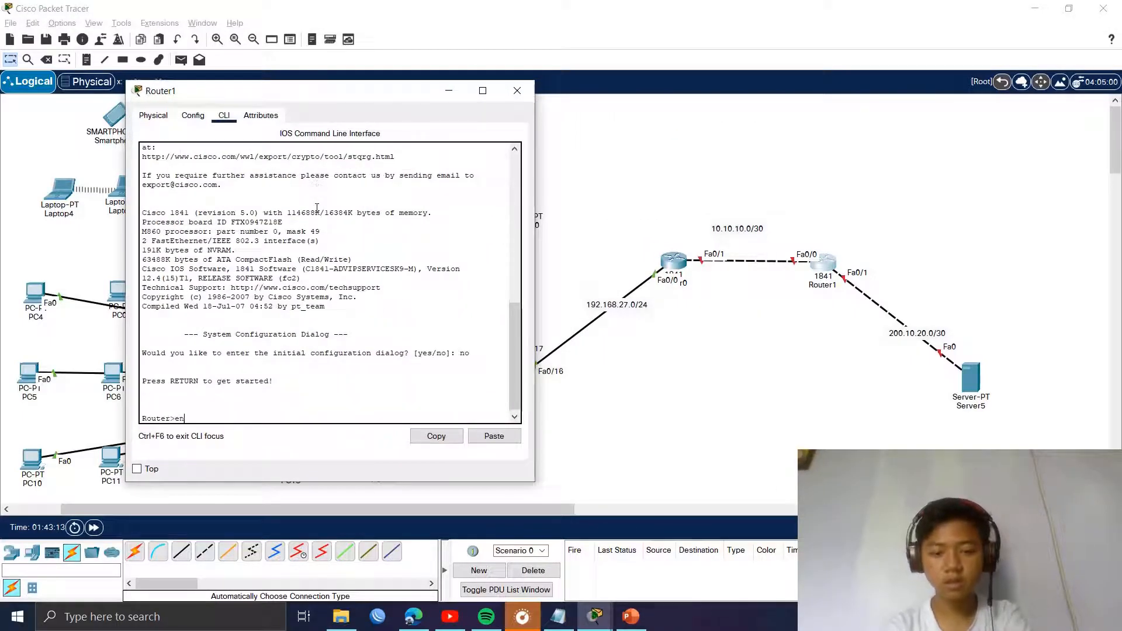
text(able)
key(Return)
text(conf t)
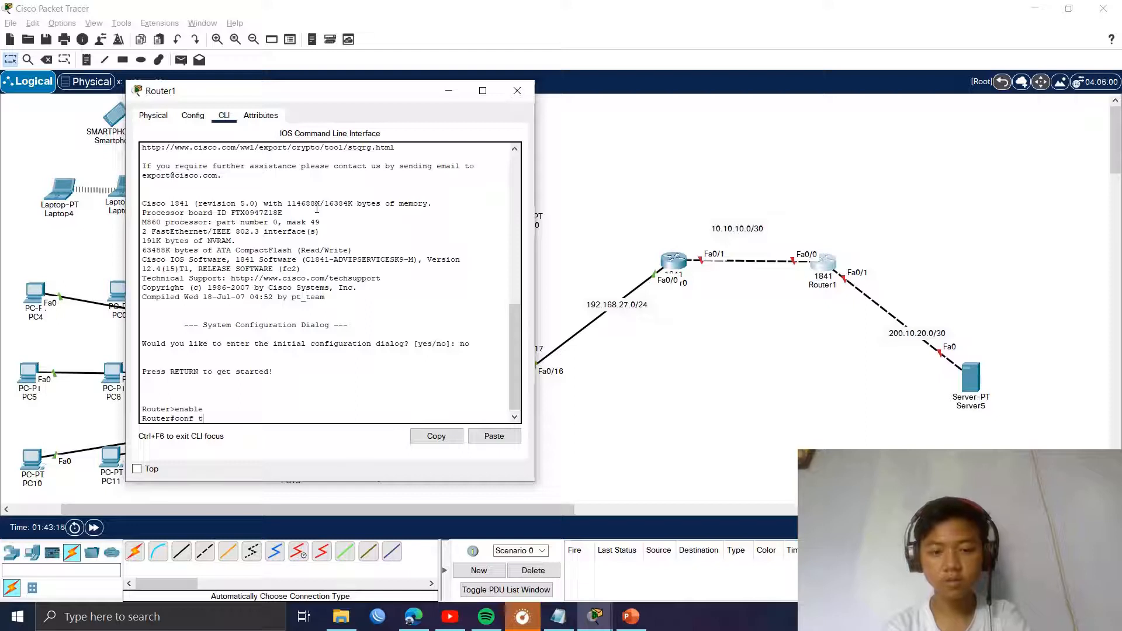
text(erm)
key(Return)
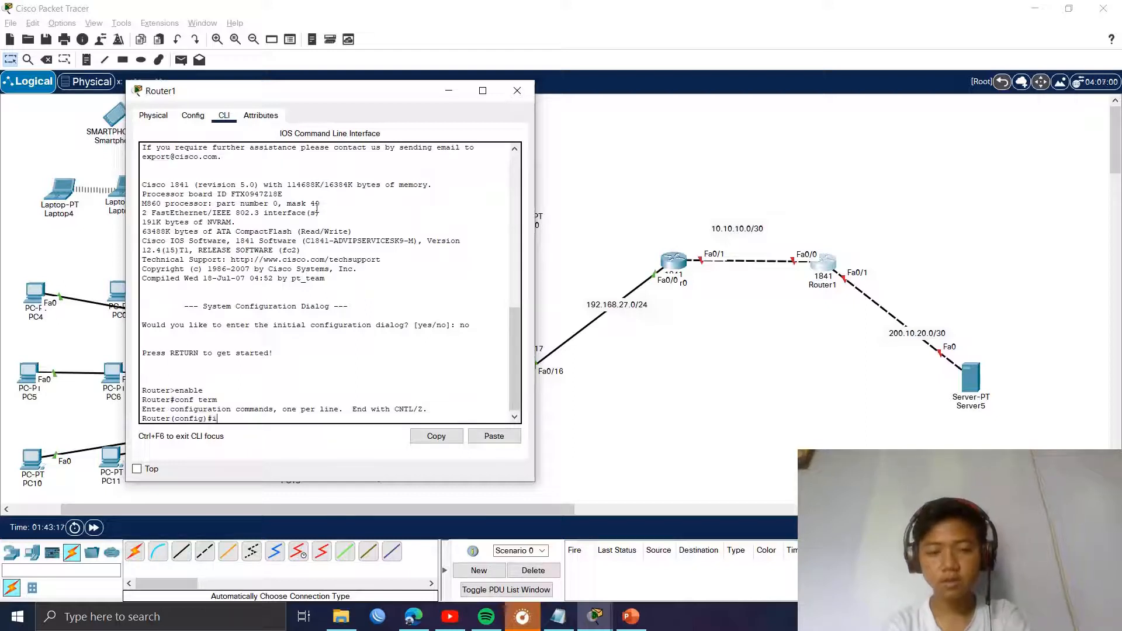
Step: Bring up Fa0/0 with 10.10.10.2 255.255.255.252, then close Router1's window
text(int fa 0)
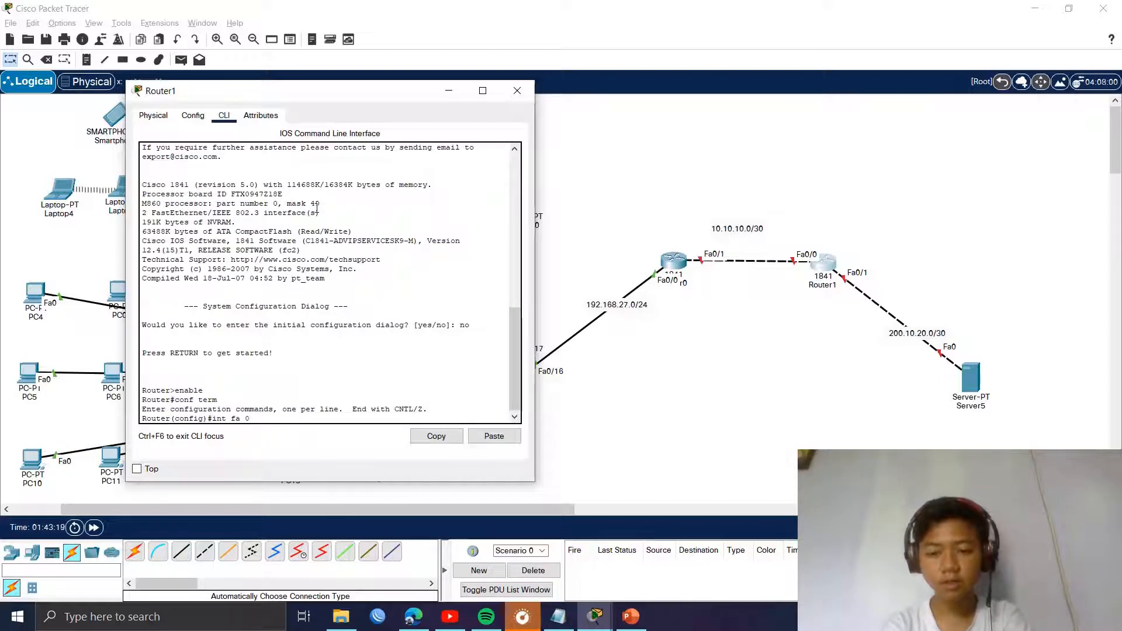
text(/0)
key(Return)
text(no)
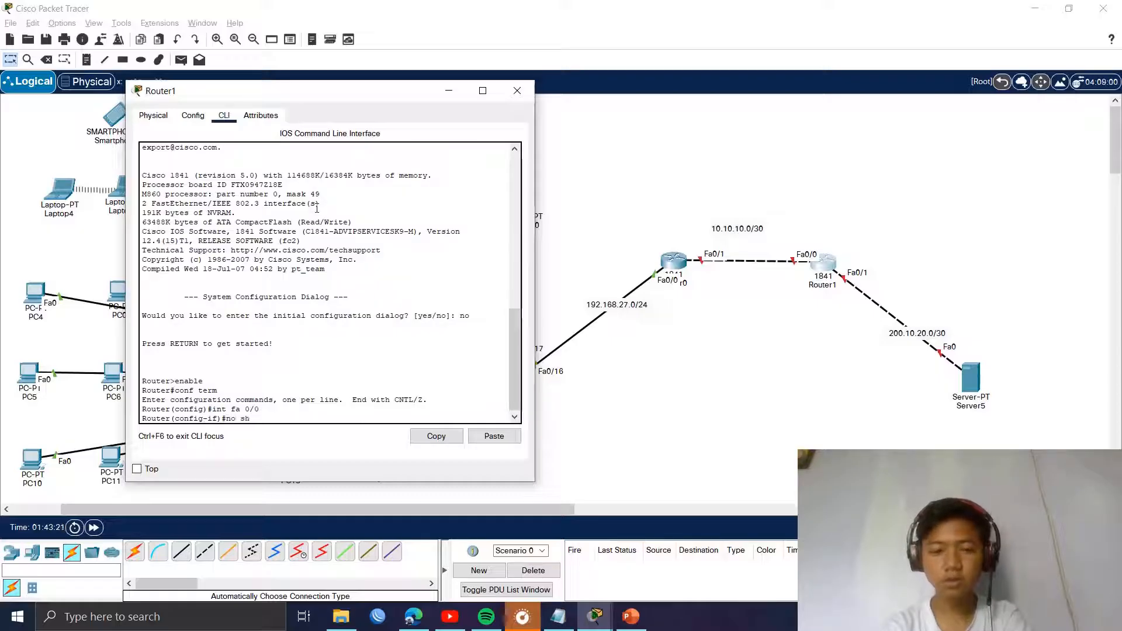
text( sh)
key(Return)
text(ip add)
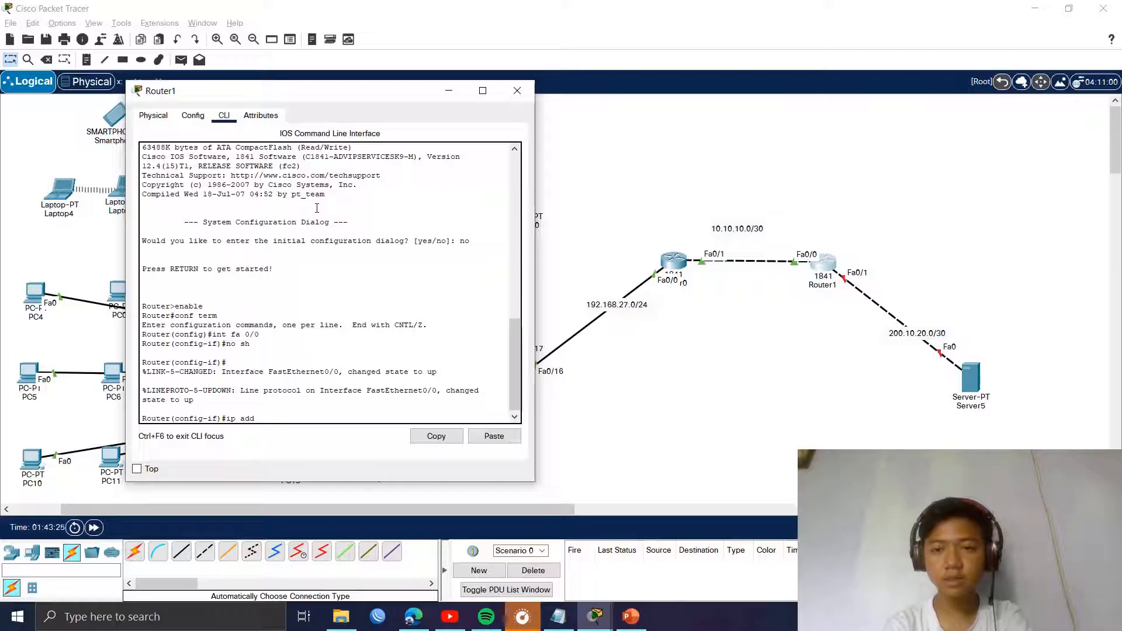
text( 10.10.1)
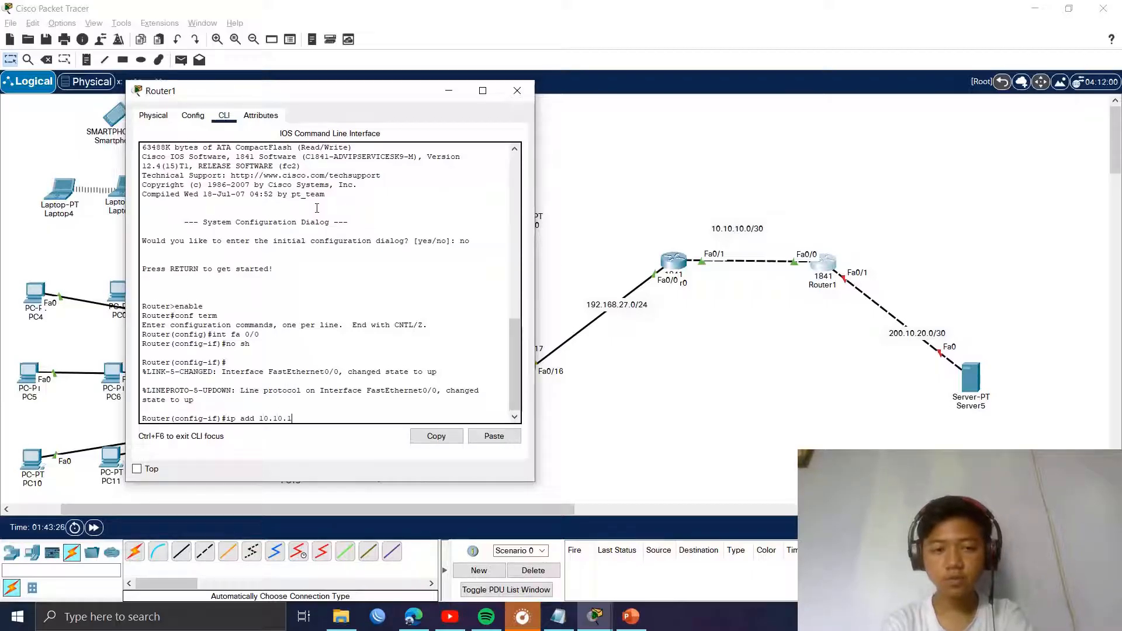
text(0.2)
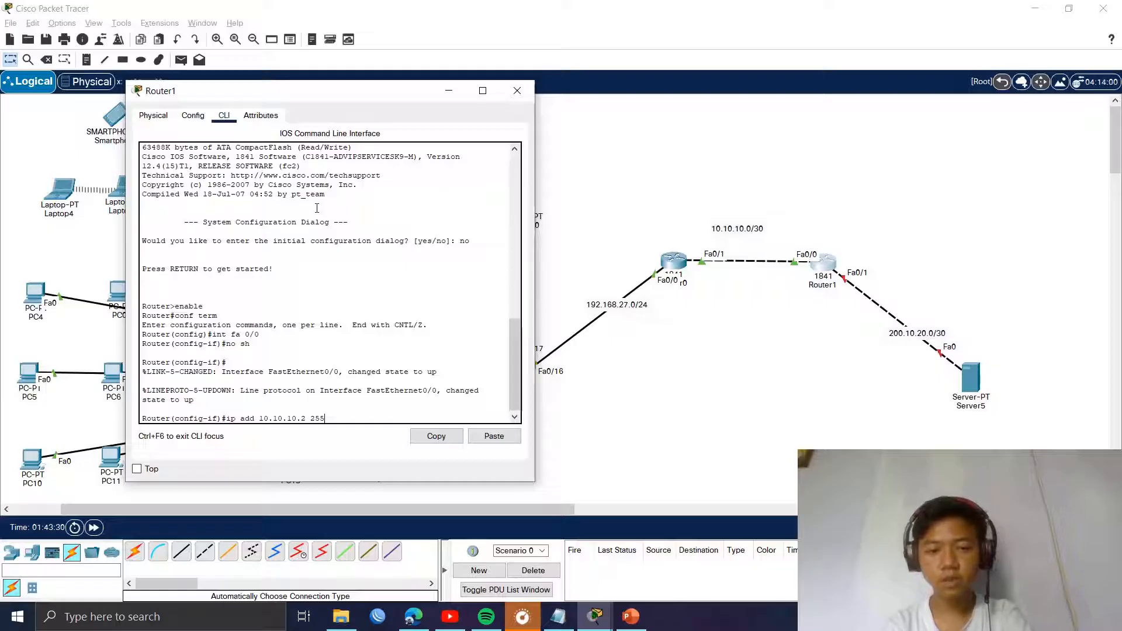
text( 255.255.255.)
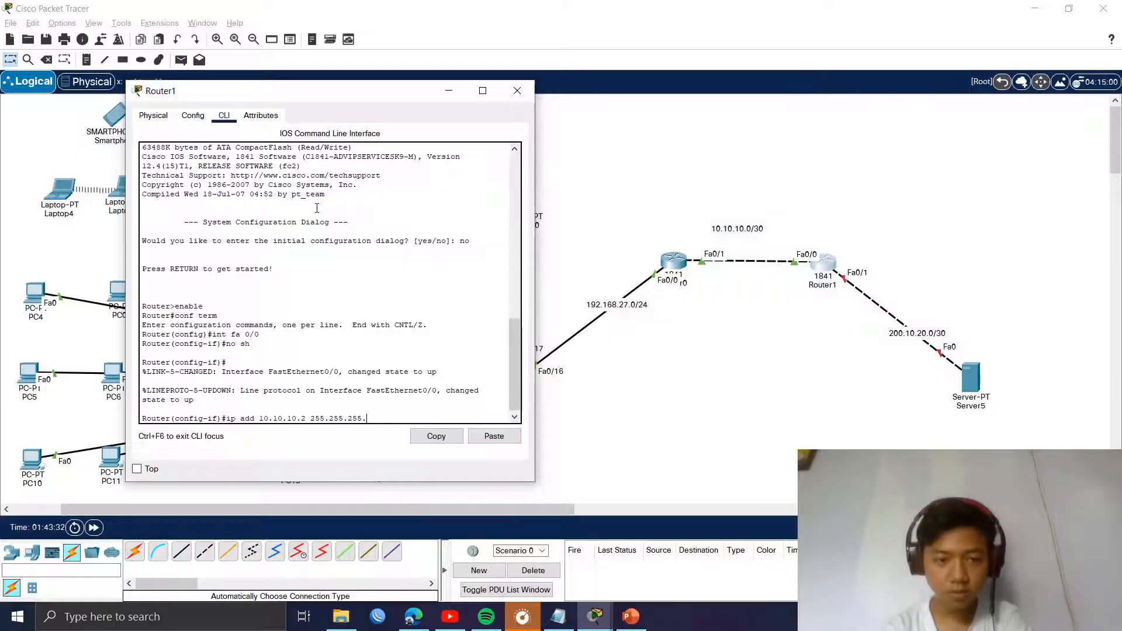
text(252)
key(Return)
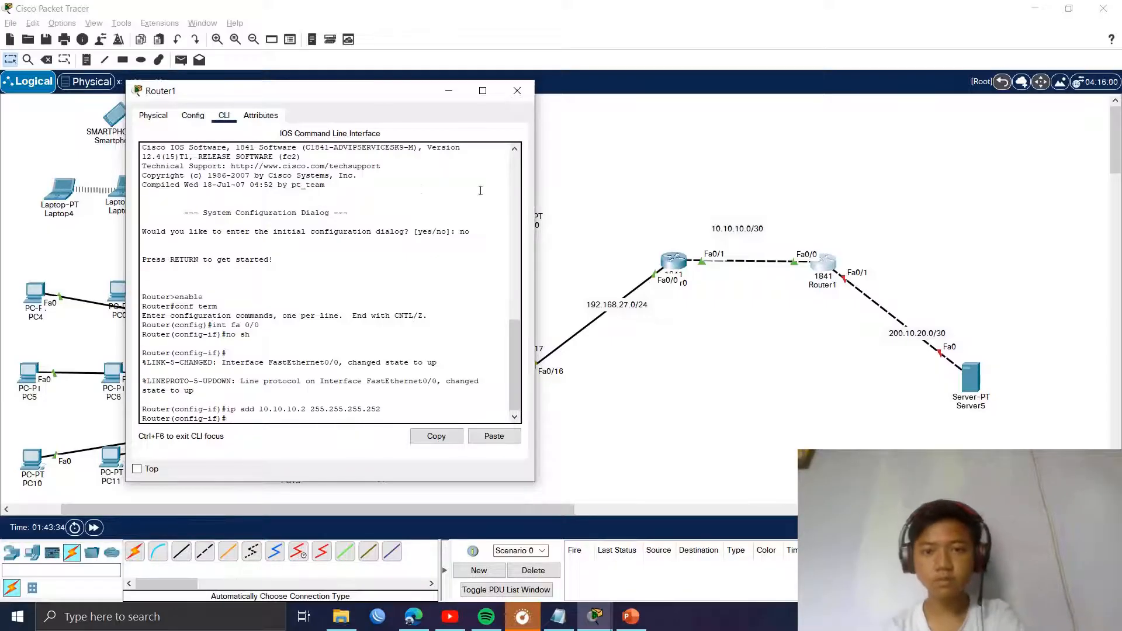
click(517, 91)
Step: Arrange Router0's and Router1's windows side by side to compare configurations, then close both
click(673, 261)
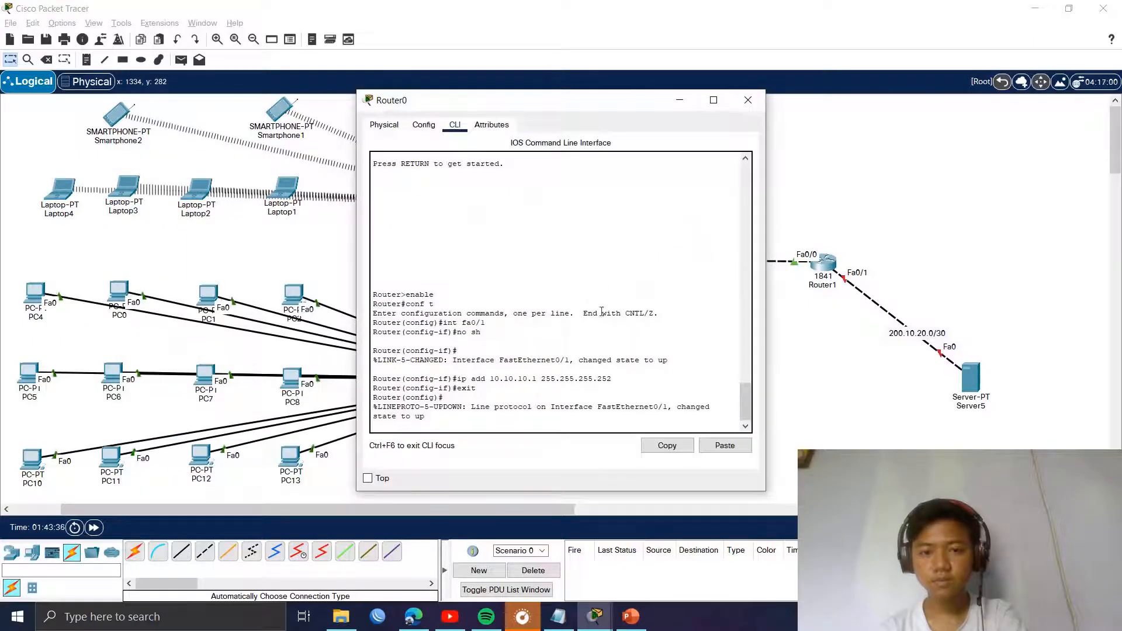
click(367, 478)
click(822, 273)
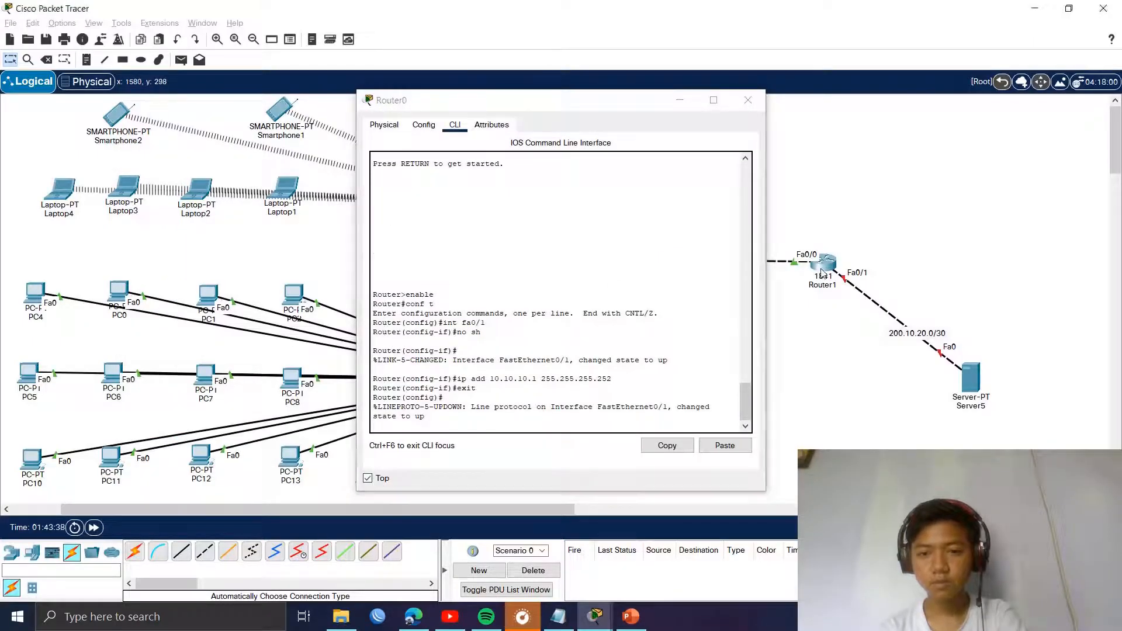
drag(445, 111, 742, 102)
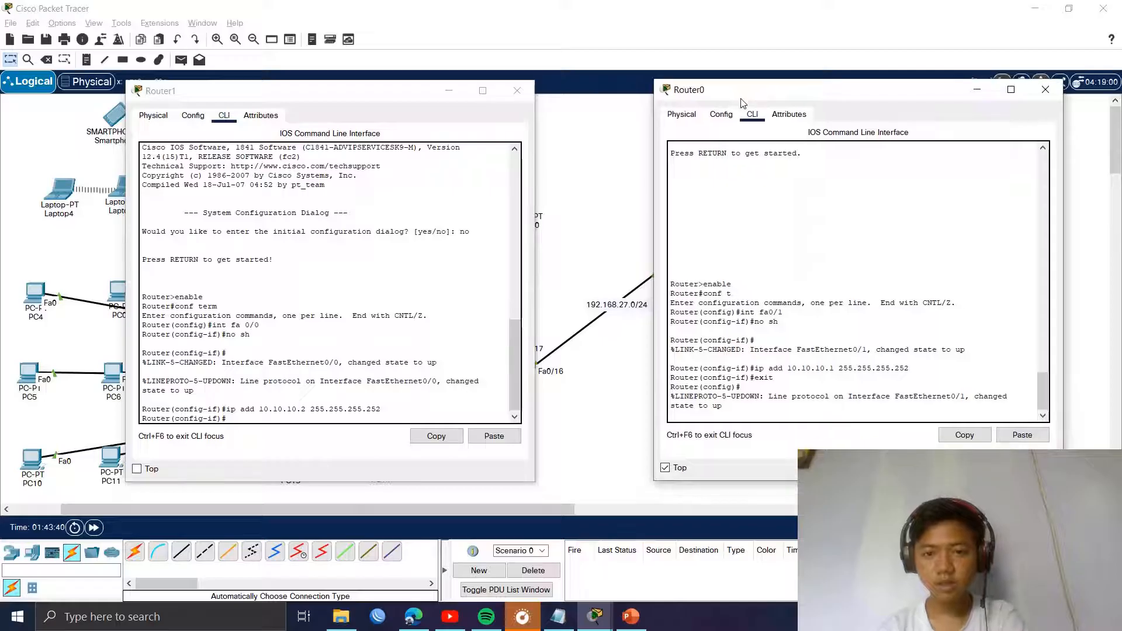
drag(393, 90, 793, 261)
drag(688, 103, 239, 102)
drag(705, 266, 830, 103)
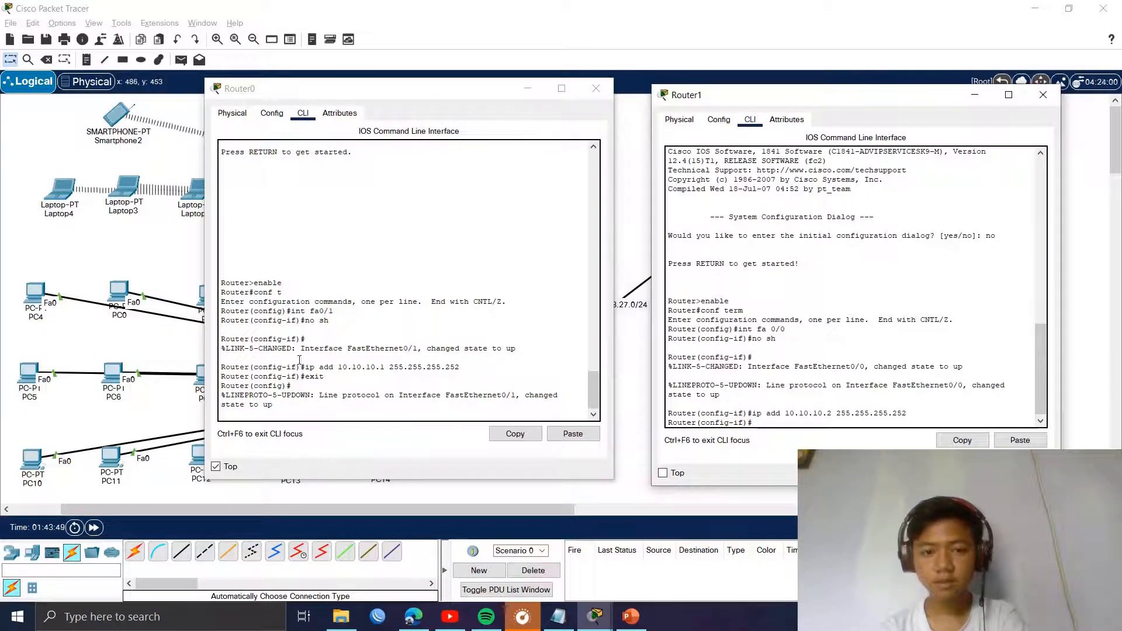
click(217, 466)
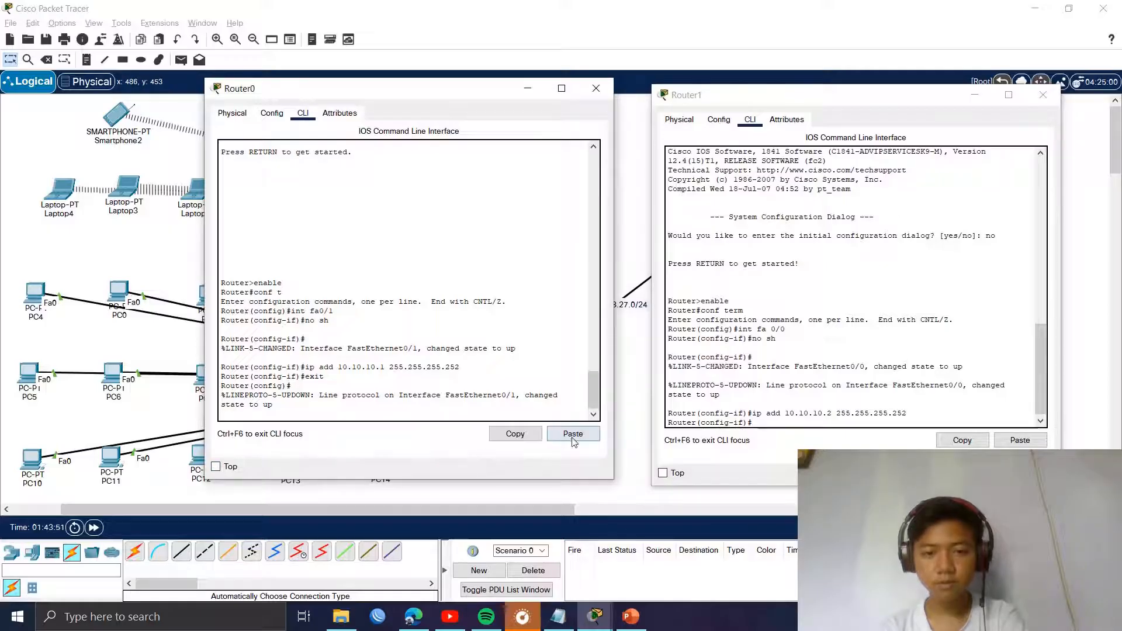
click(595, 88)
click(1042, 95)
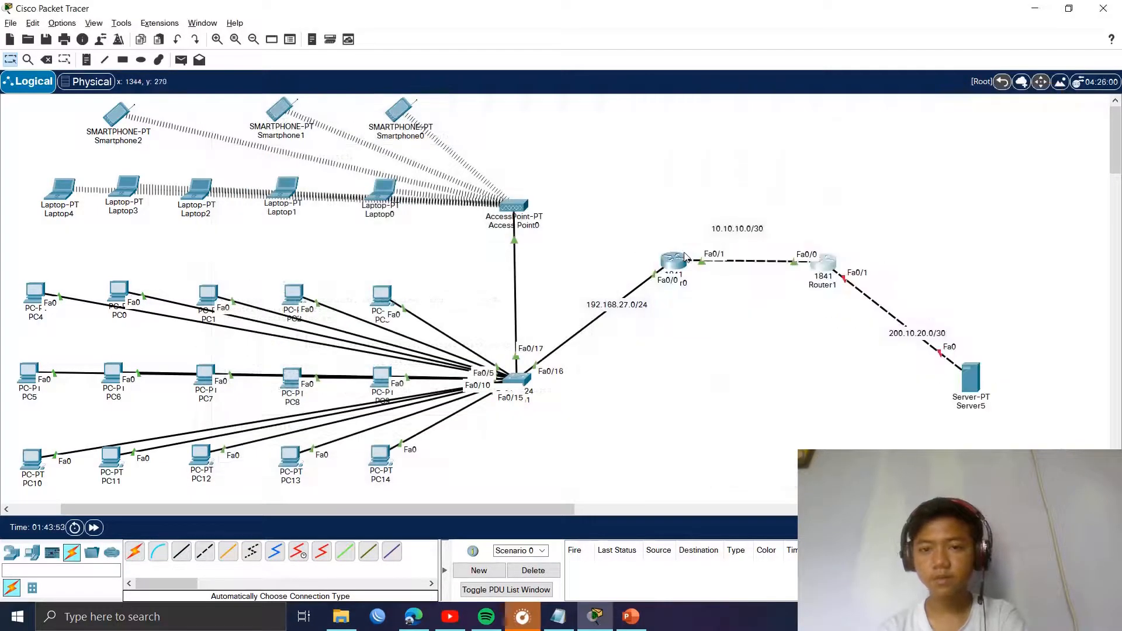
Step: In Router1's CLI, return to global configuration and select interface Fa0/1
click(823, 264)
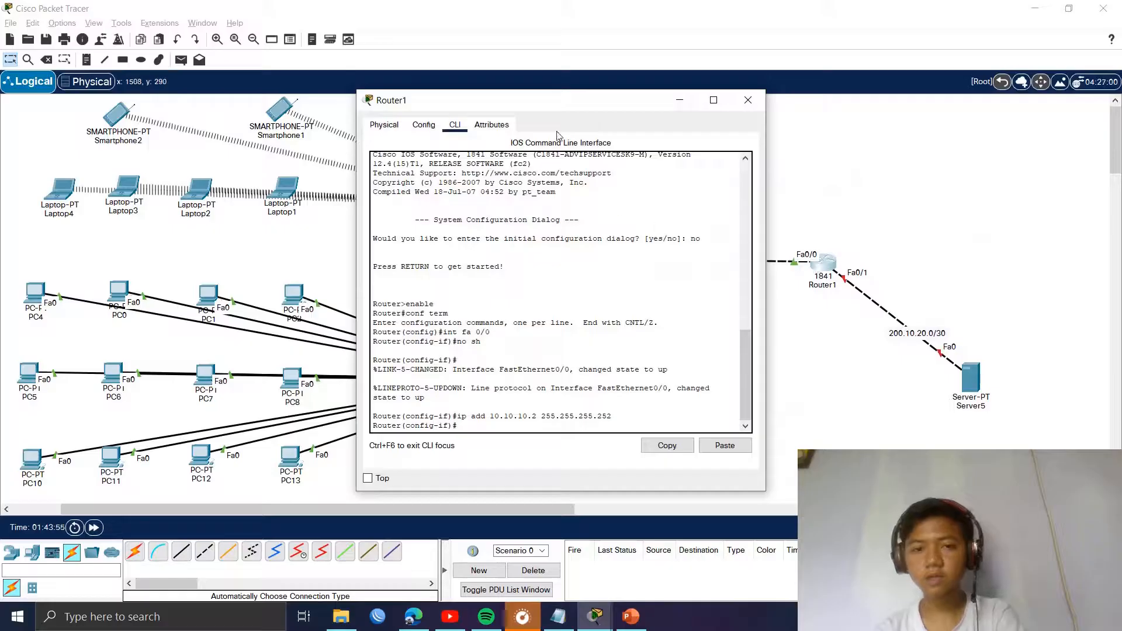
drag(550, 110, 241, 136)
click(325, 297)
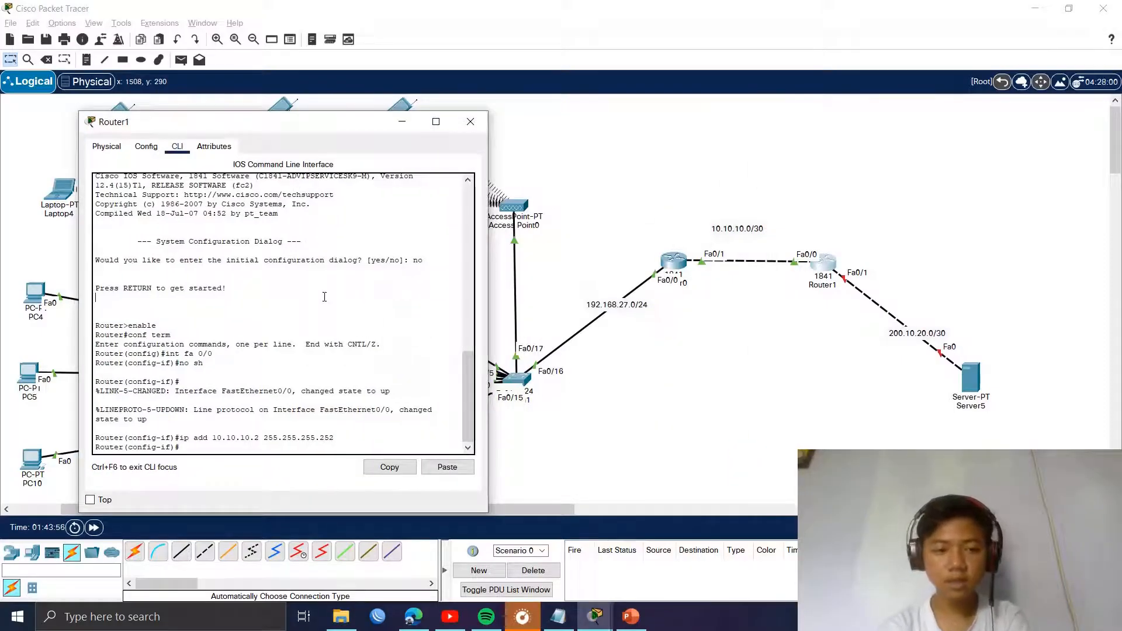
text(exit)
key(Return)
text(i)
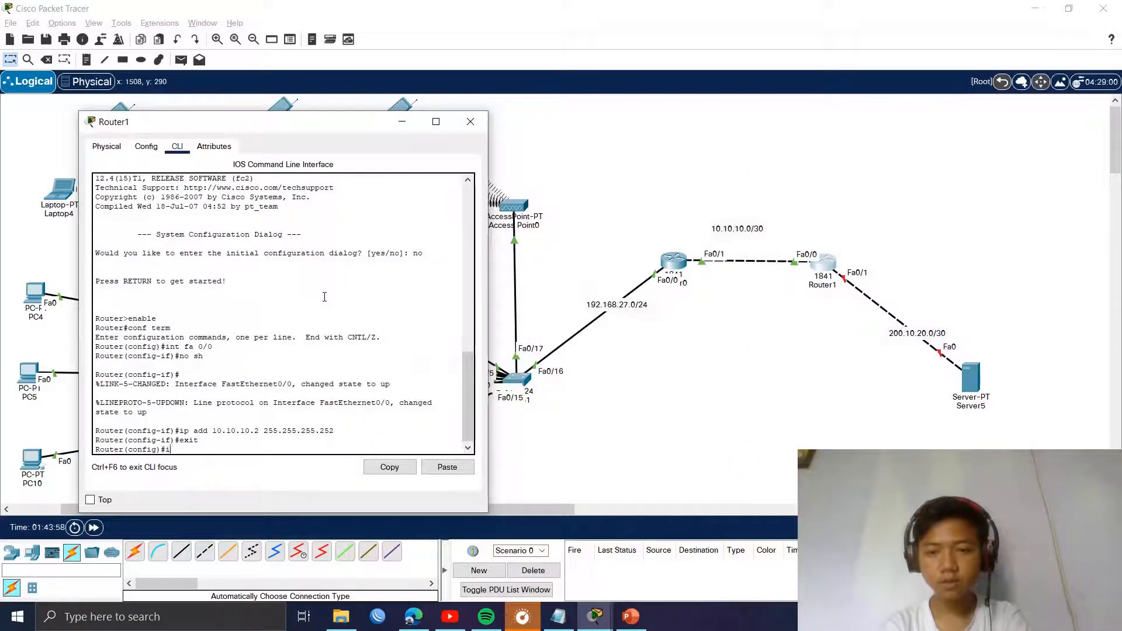
text(nt fa0/1)
key(Return)
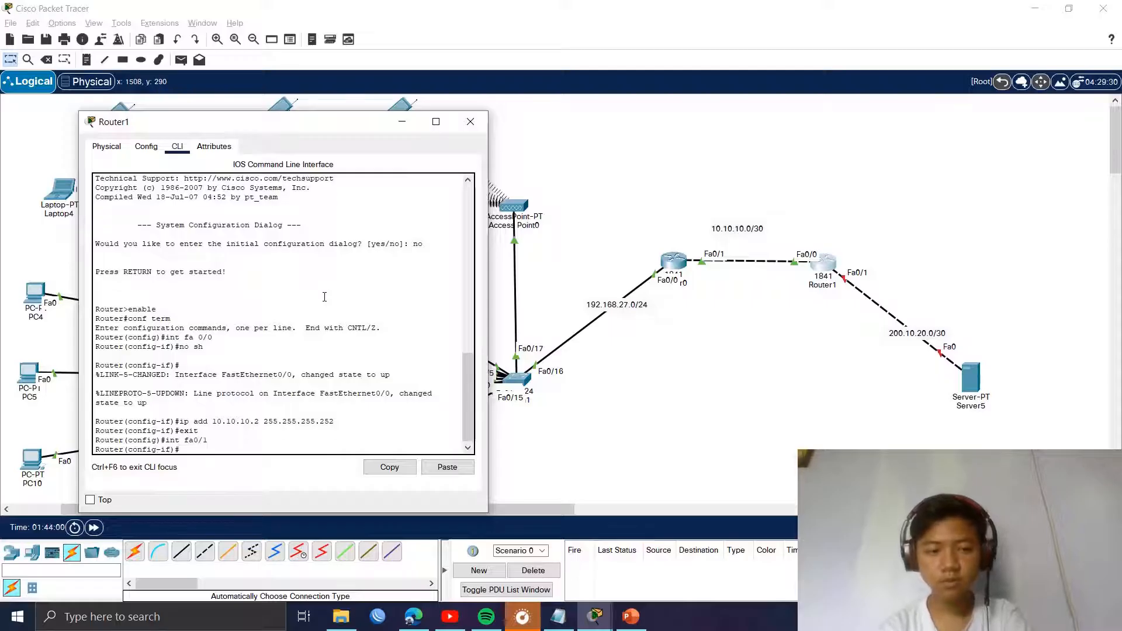
Step: Give Fa0/1 200.10.20.1 255.255.255.252, bring it up with no sh, and open Server5
text(ip add 20)
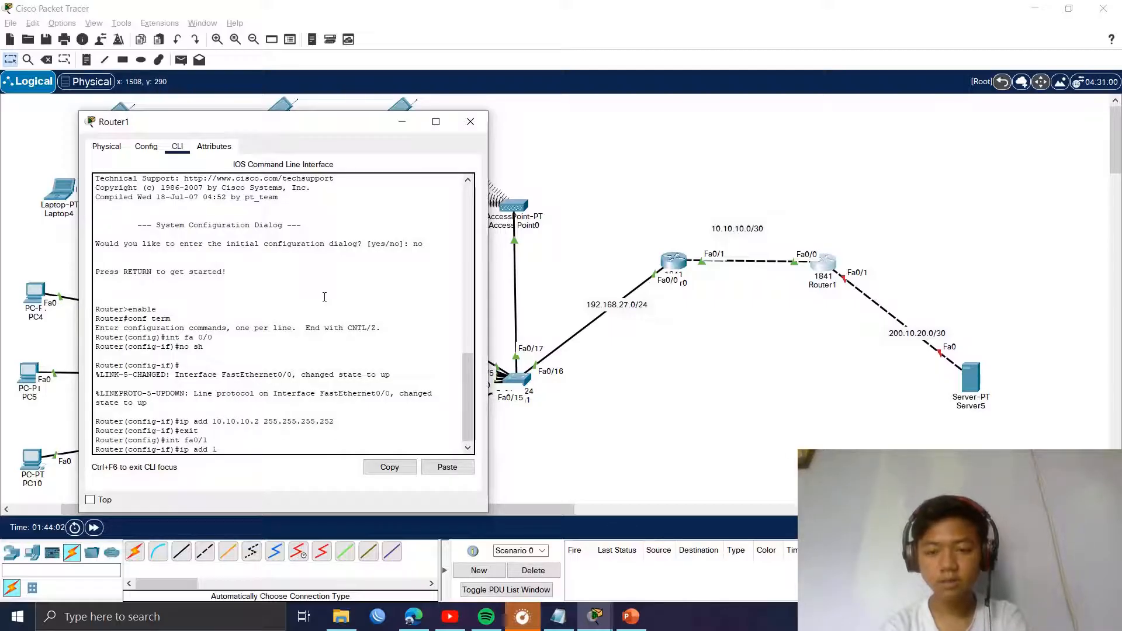
text(0.10.20.)
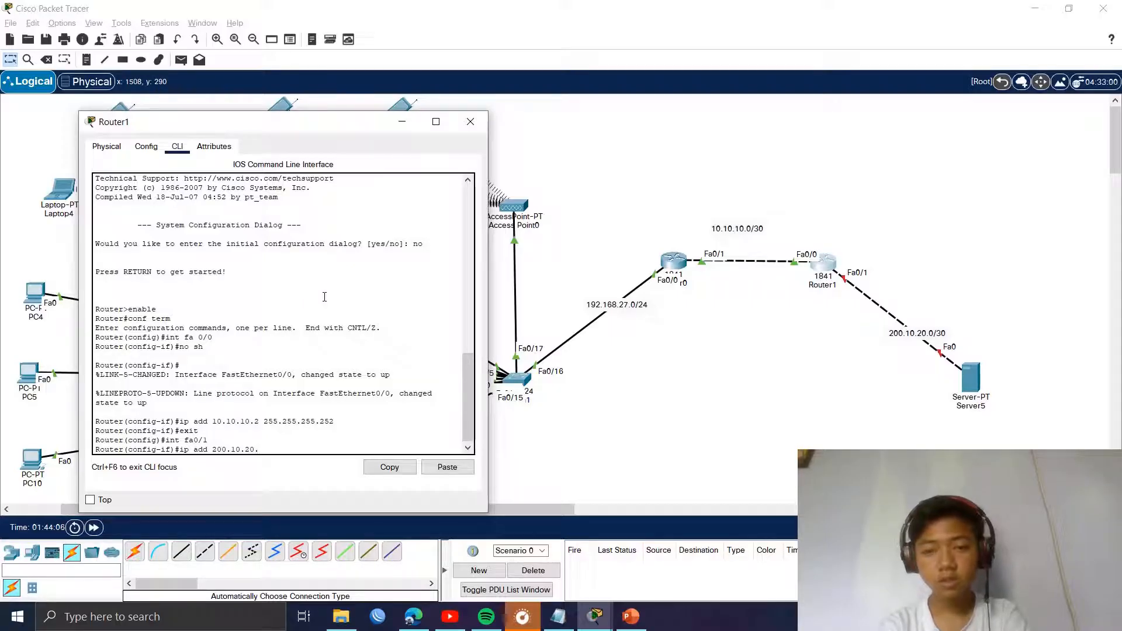
text(1)
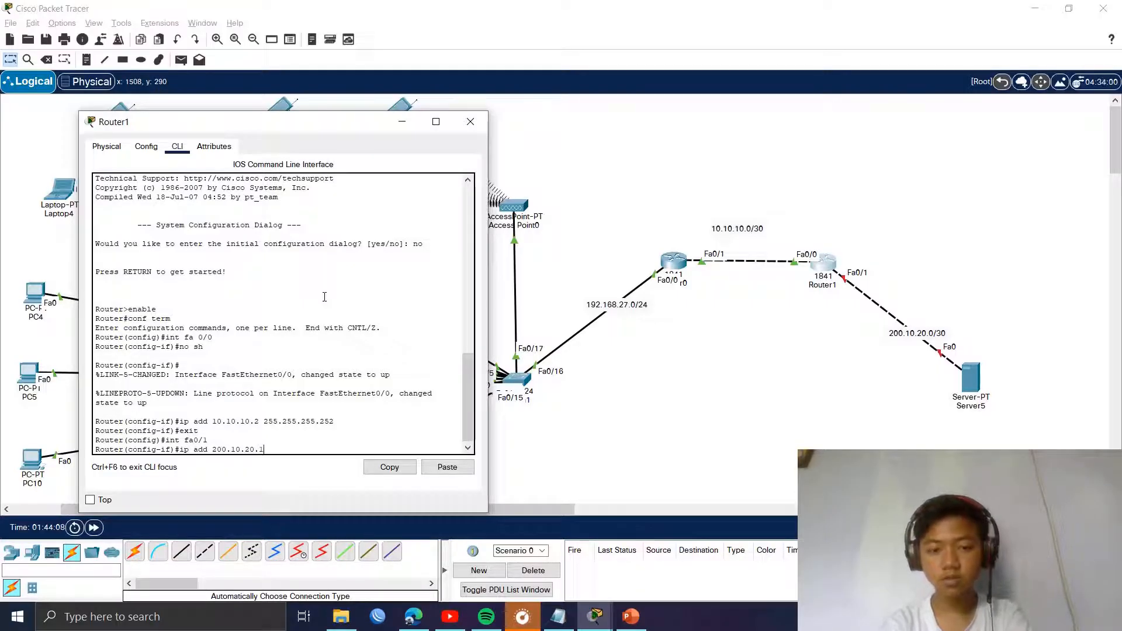
text( 255.255.255.25)
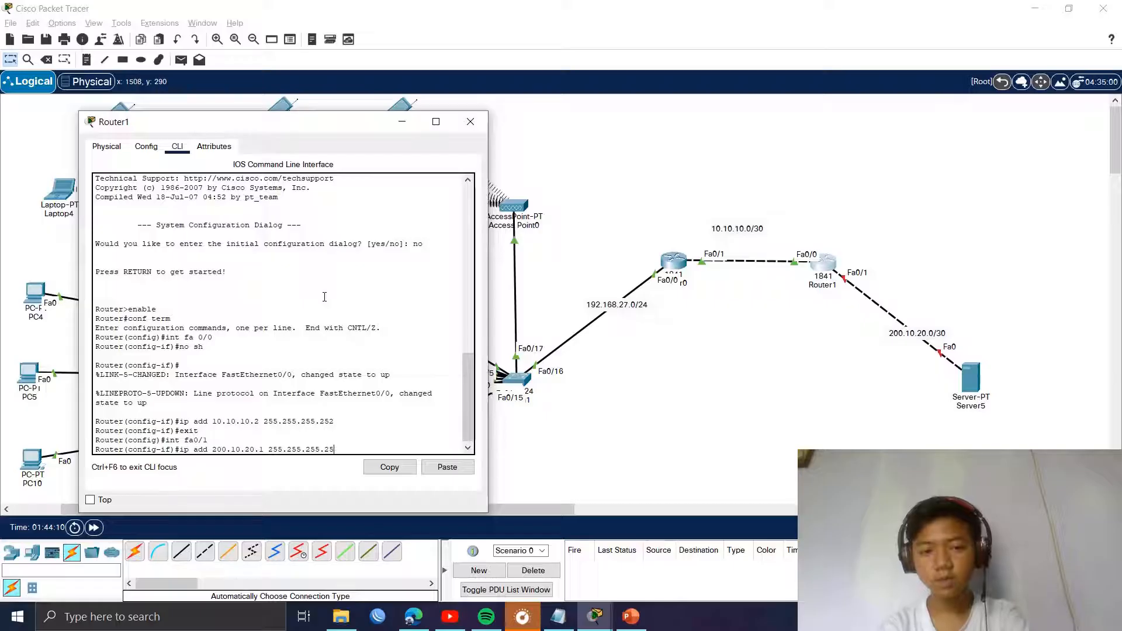
text(2)
key(Return)
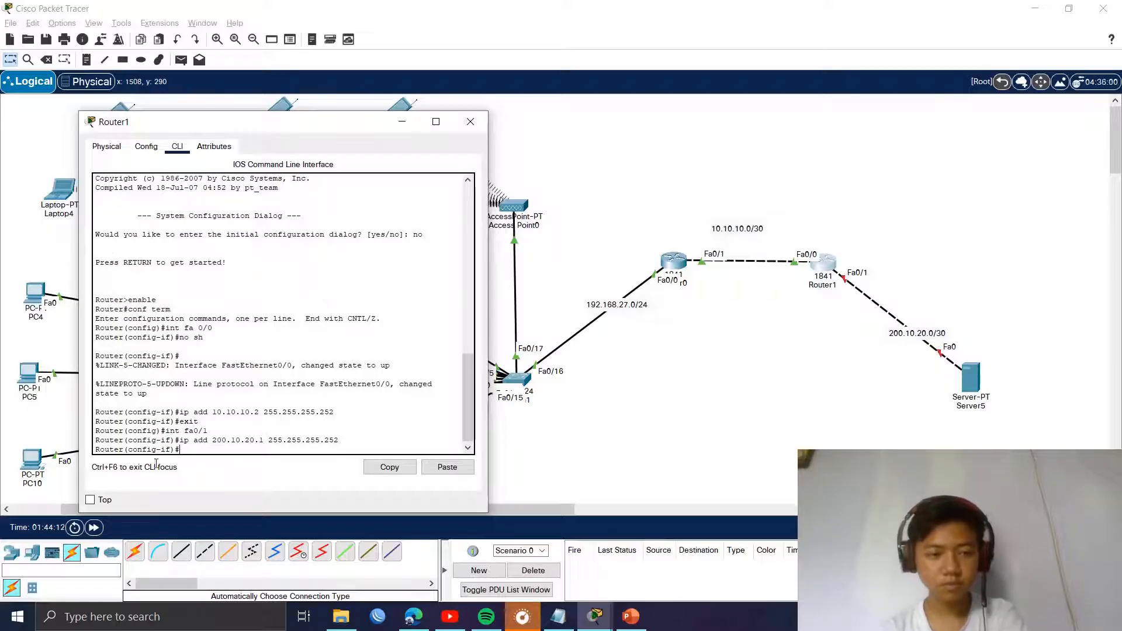
click(90, 500)
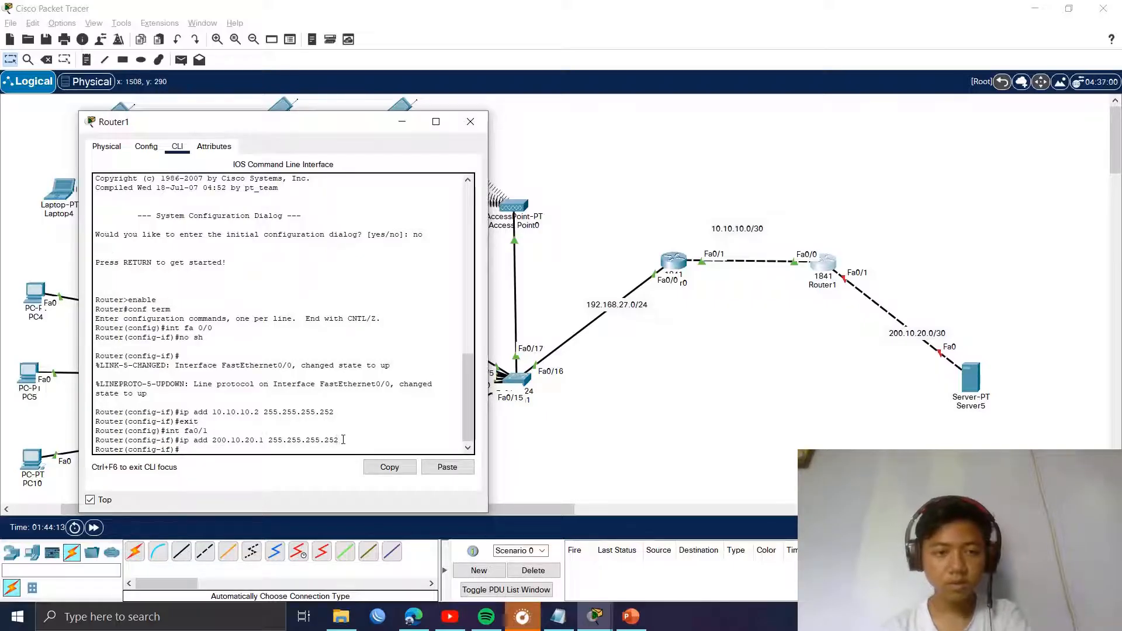
text(n)
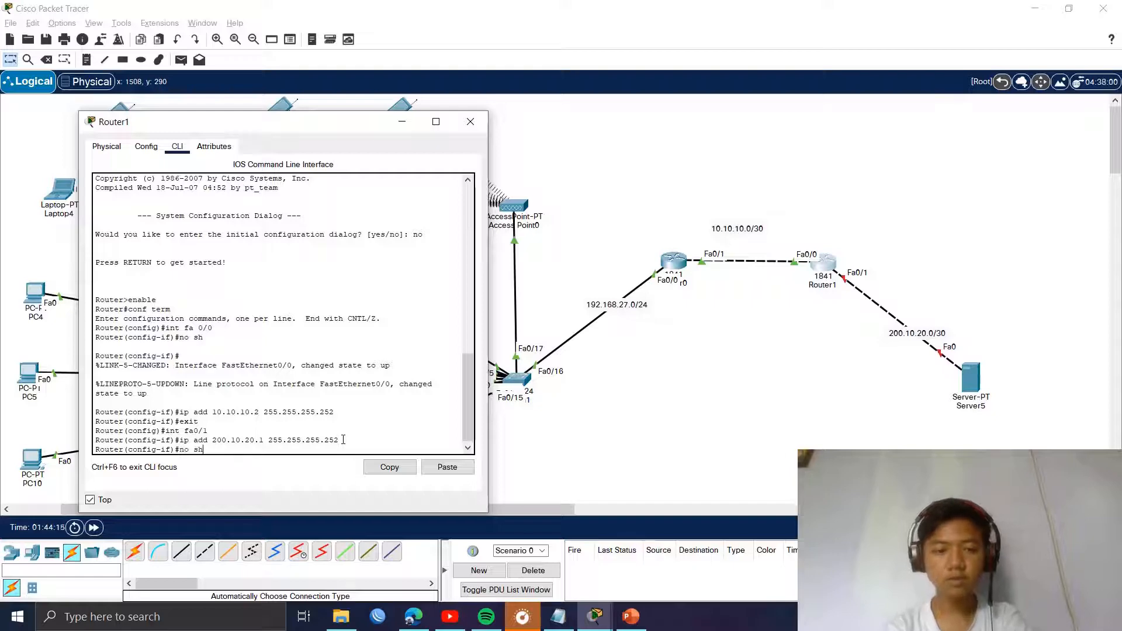
text(o sh)
key(Return)
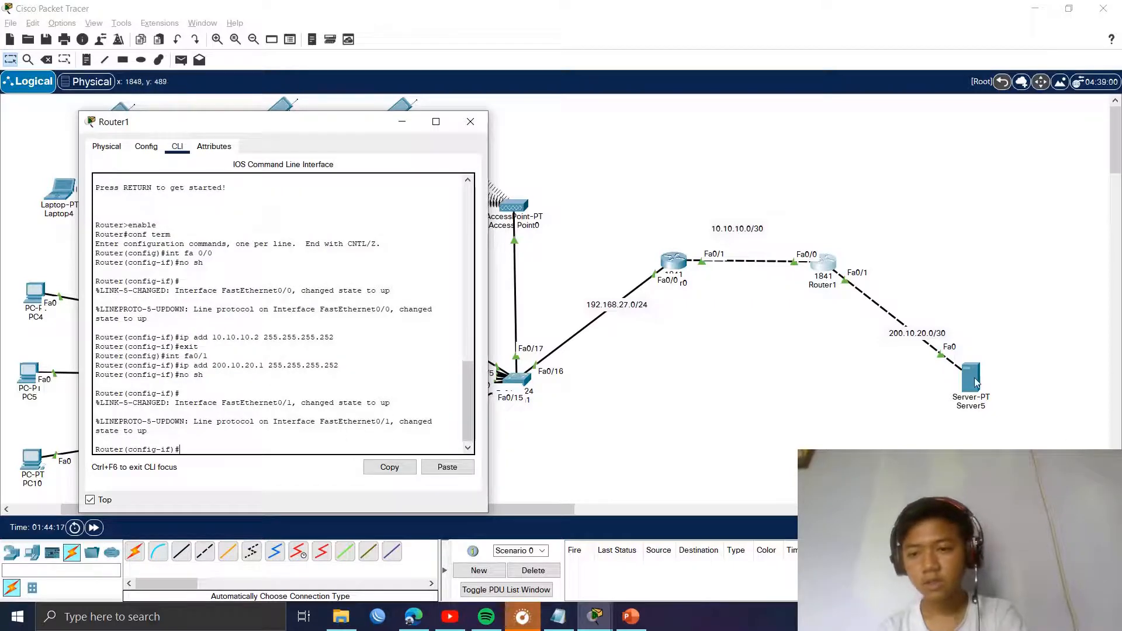
click(974, 383)
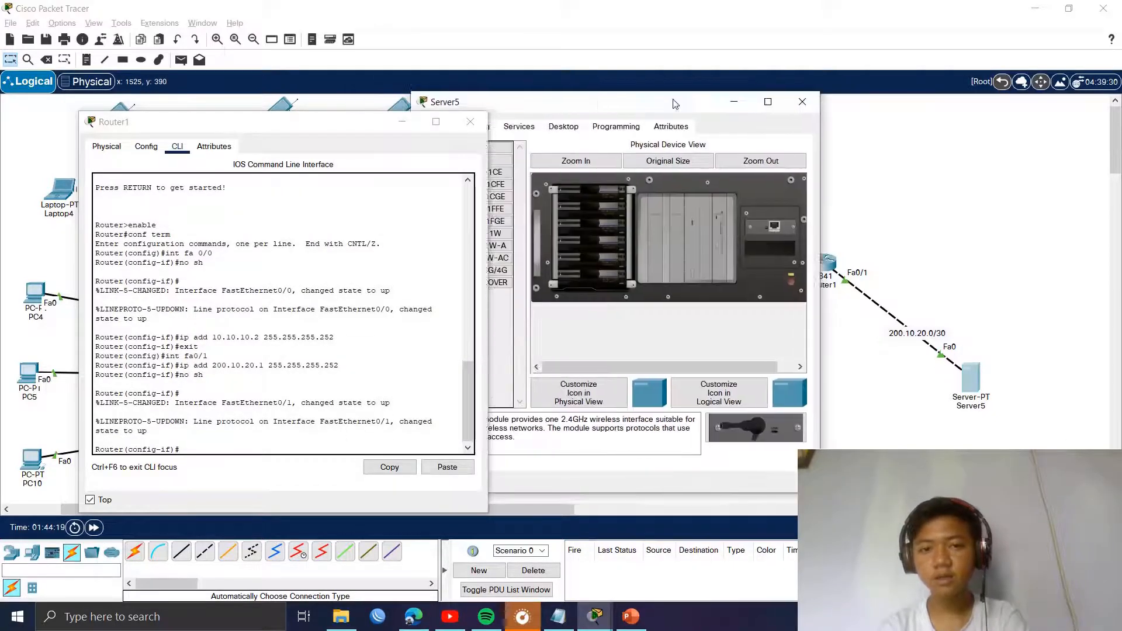
Step: In Server5's IP Configuration, enter the address, mask 255.255.255.252 and gateway 200.10.20.1
drag(672, 103, 1012, 97)
click(888, 122)
drag(914, 99, 722, 99)
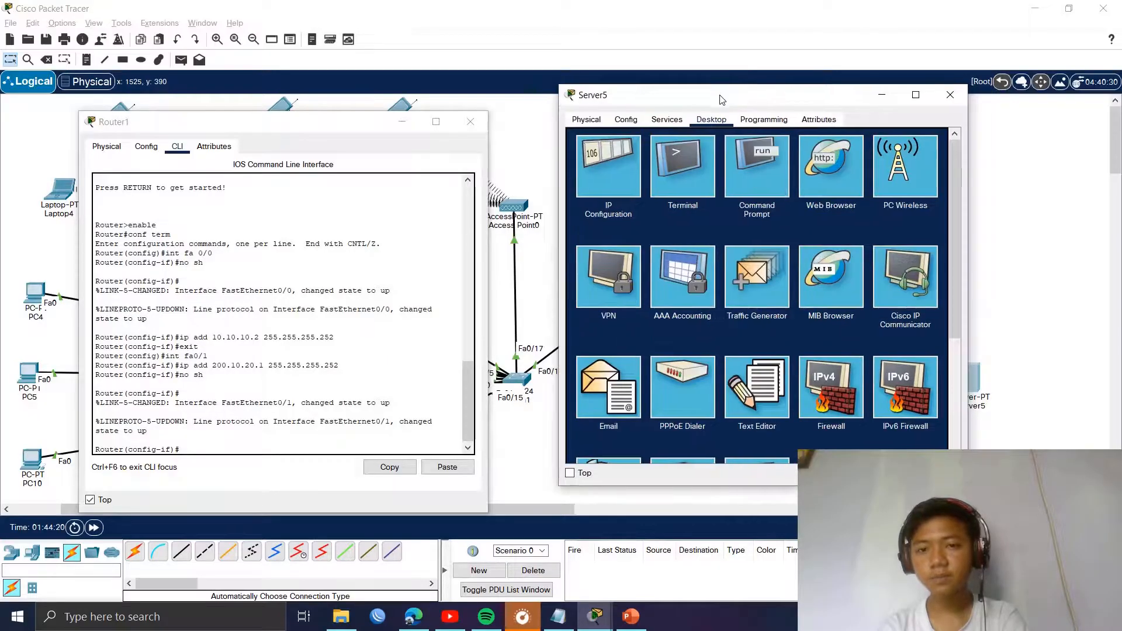
click(608, 166)
click(756, 191)
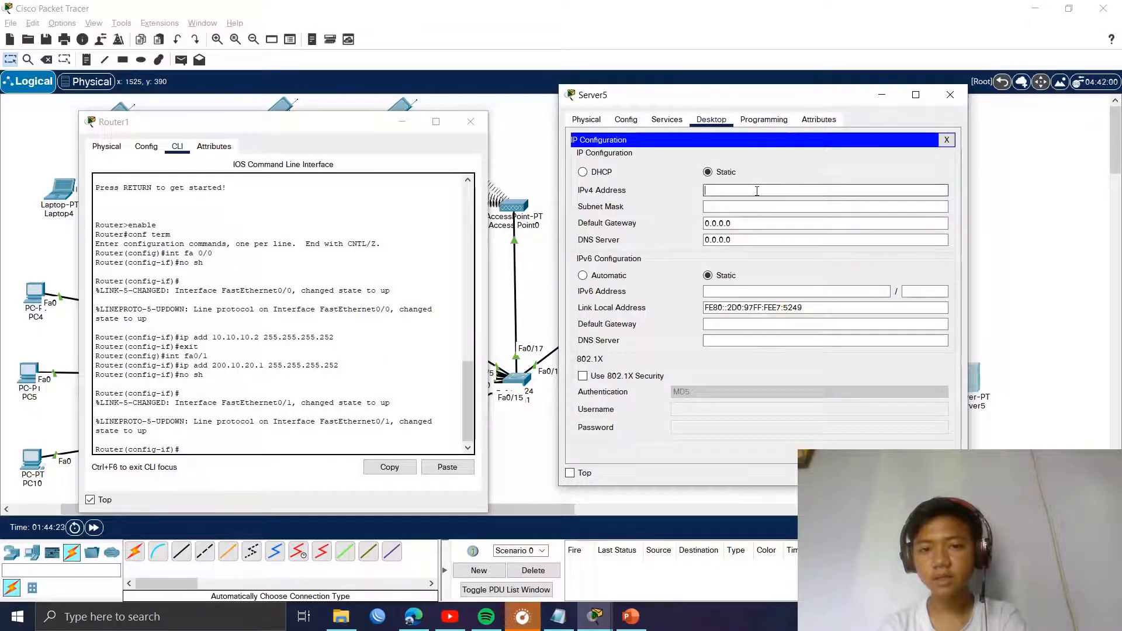
text(200.)
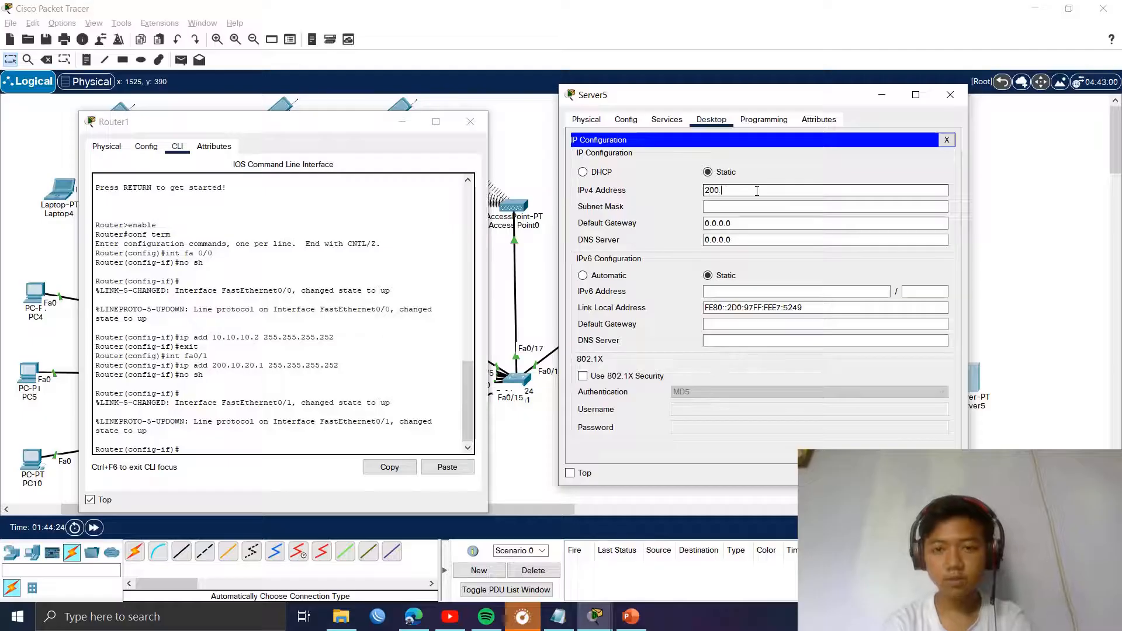
text(10.20.2)
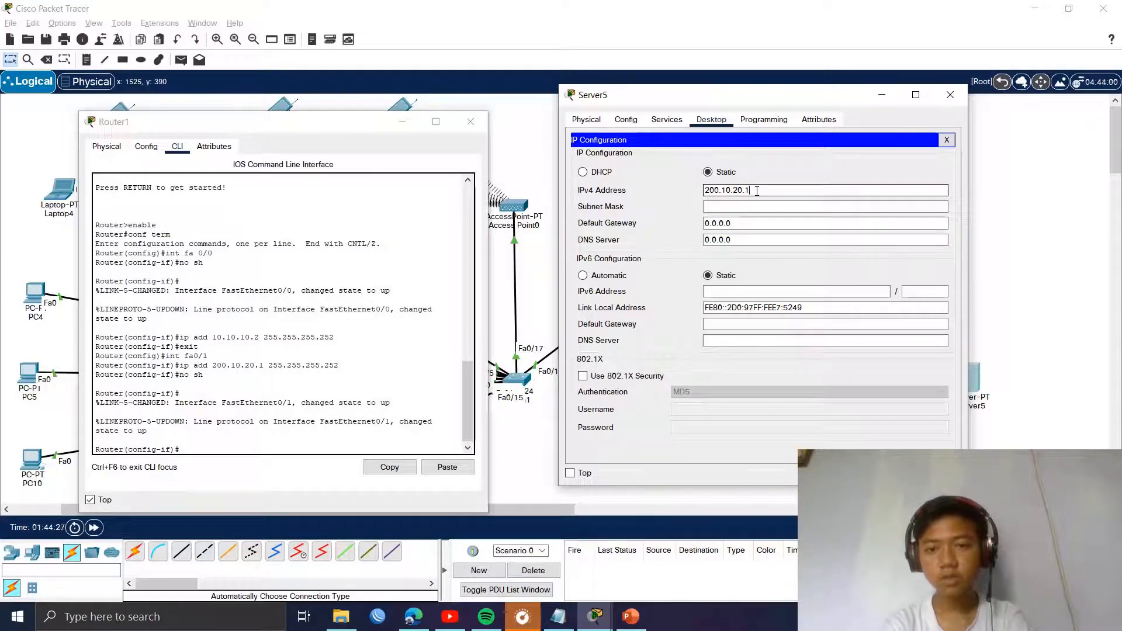
key(Tab)
key(Tab)
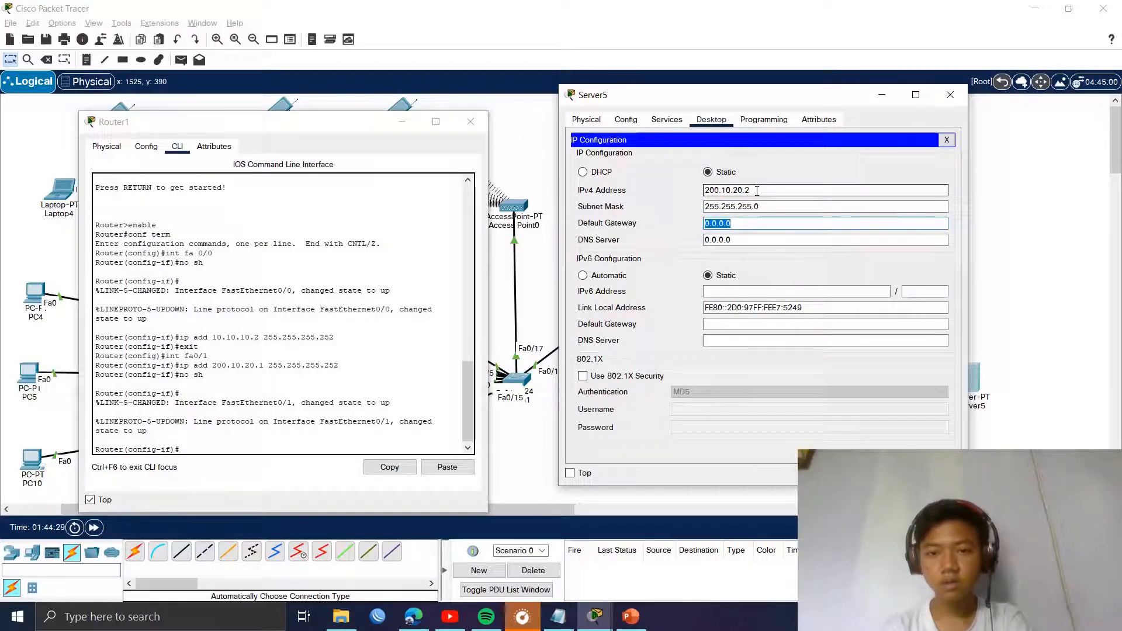
click(787, 206)
text(25)
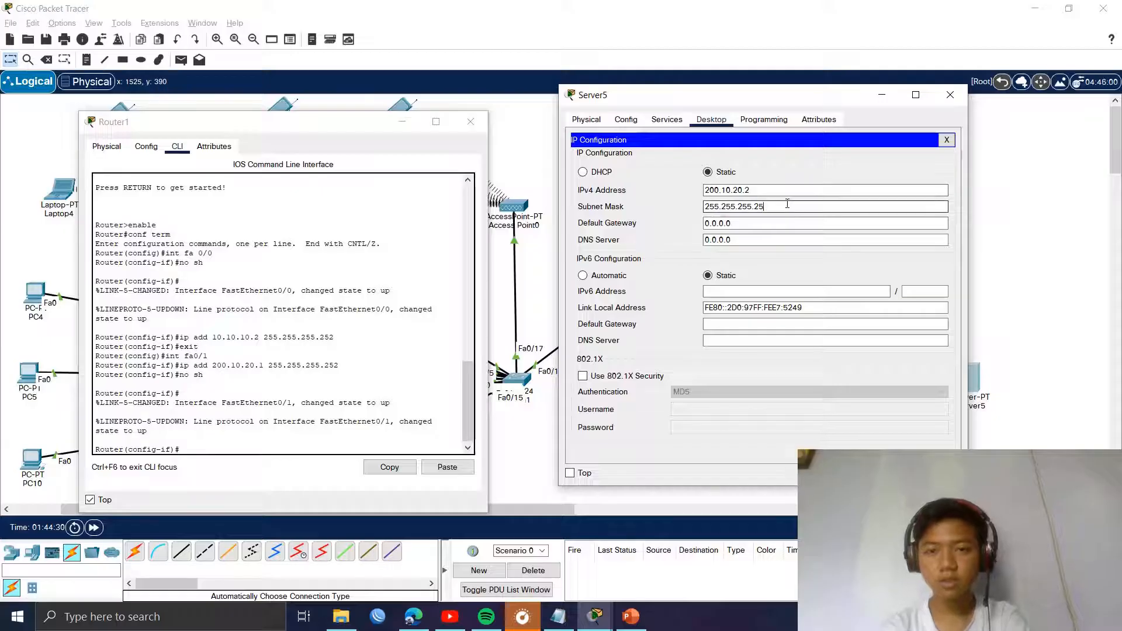
text(2)
key(Tab)
text(200.1)
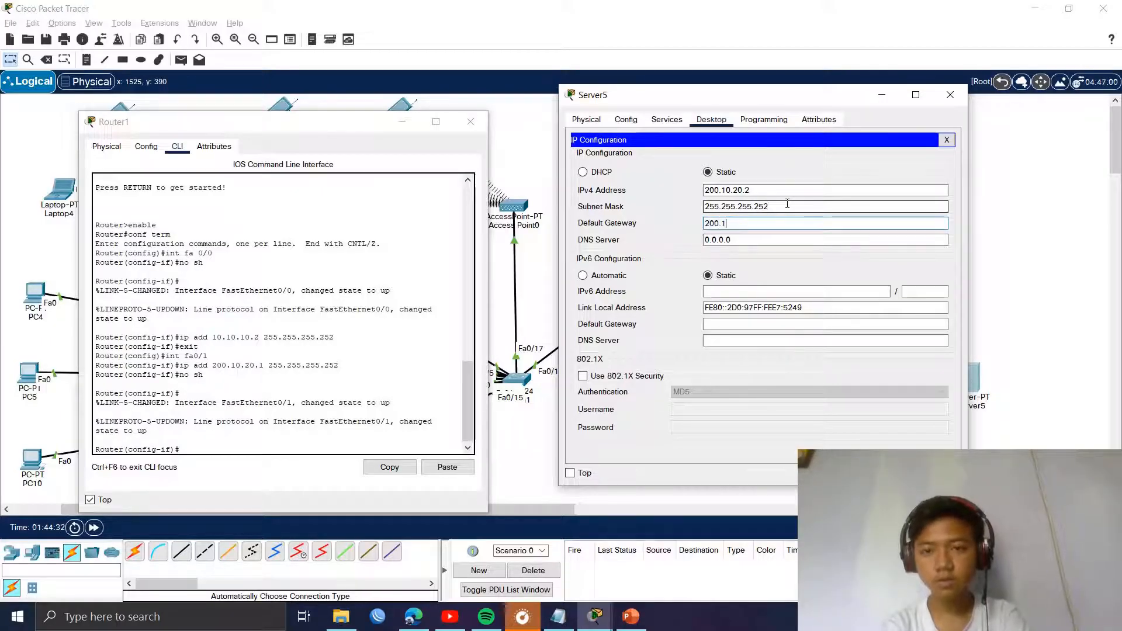
text(0.20.)
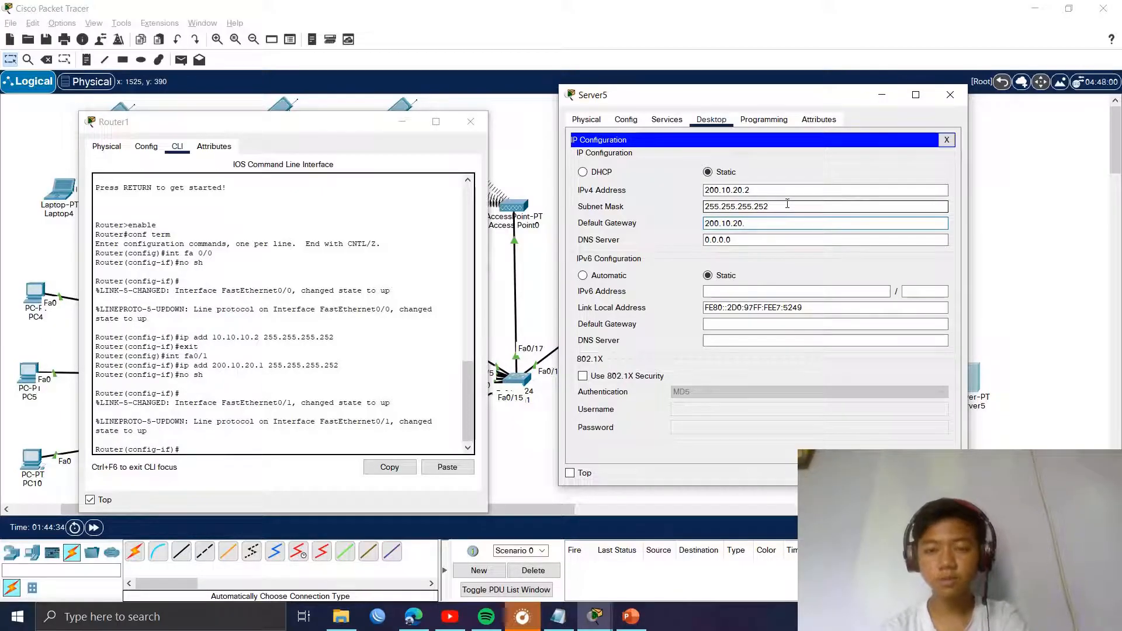
text(1)
key(Tab)
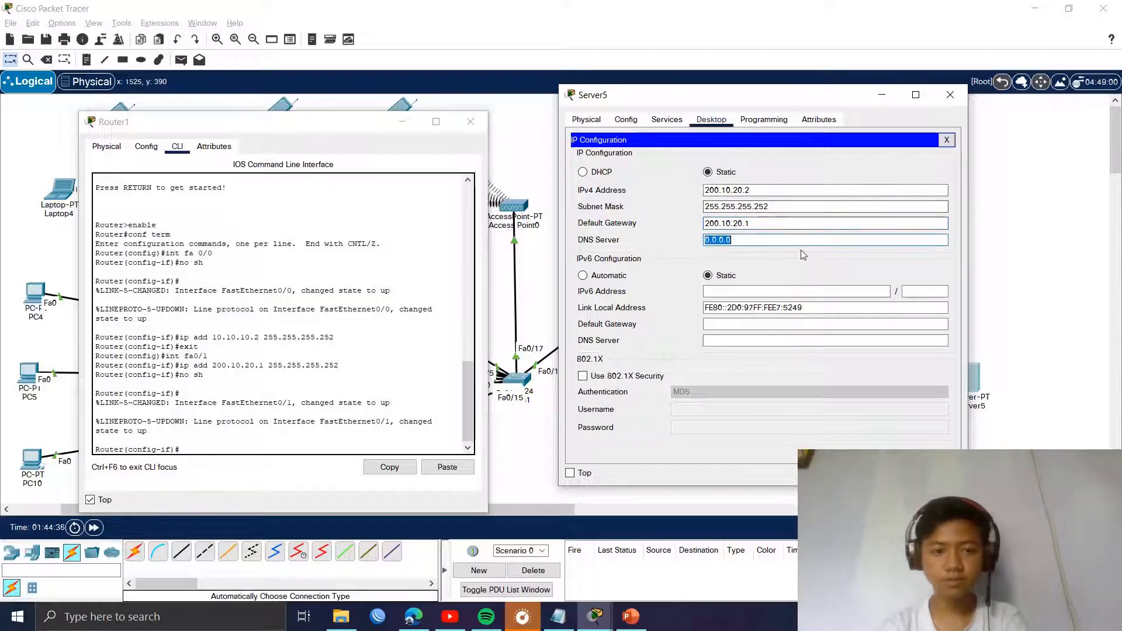
Step: Correct Server5's IPv4 address to 200.10.20.2 and recheck the remaining fields
click(777, 186)
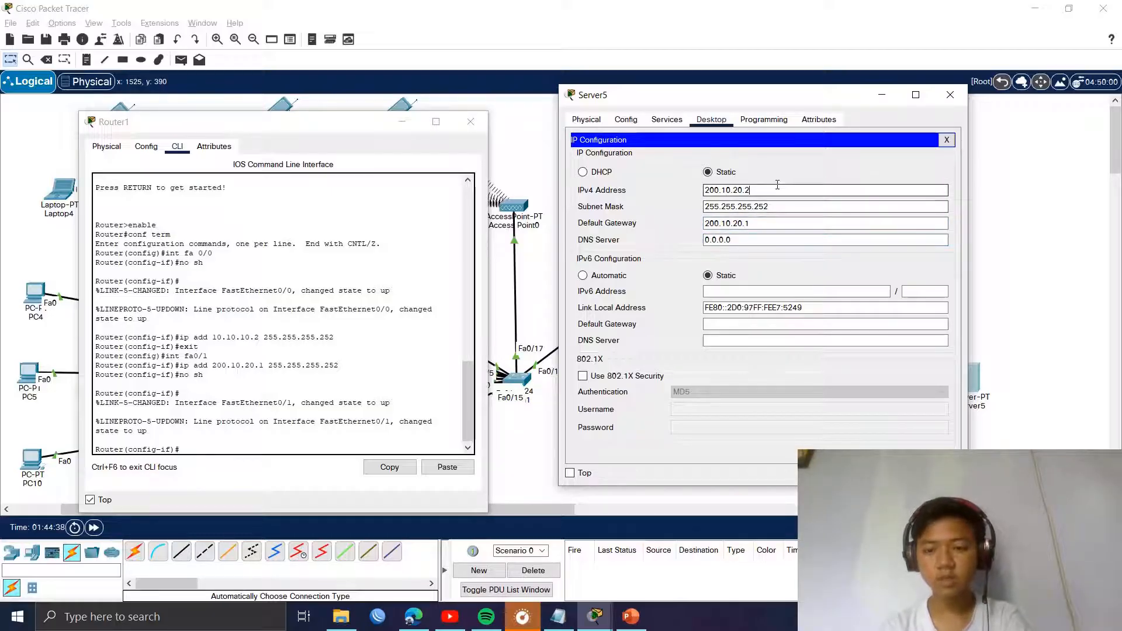
key(BackSpace)
text(1)
key(Return)
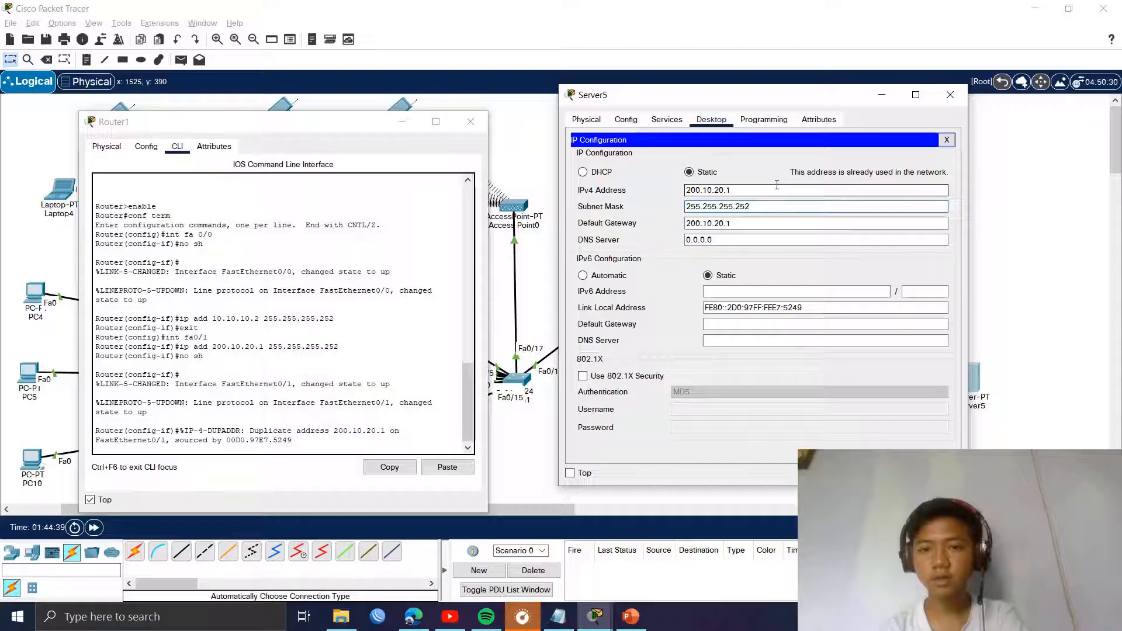
click(776, 186)
key(Tab)
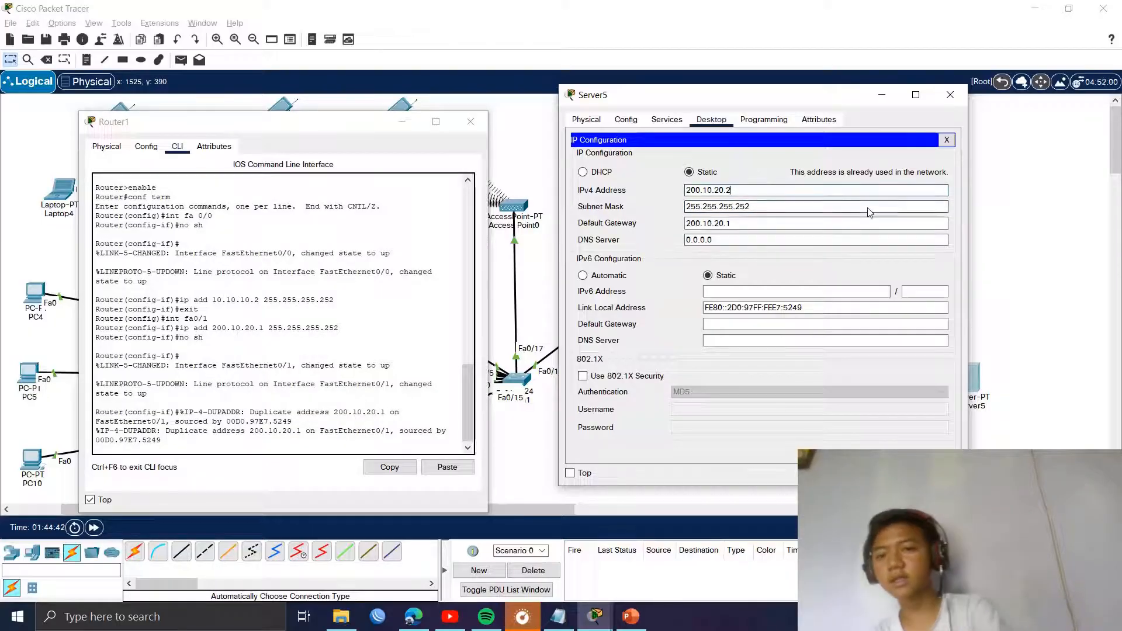
key(Tab)
key(Tab)
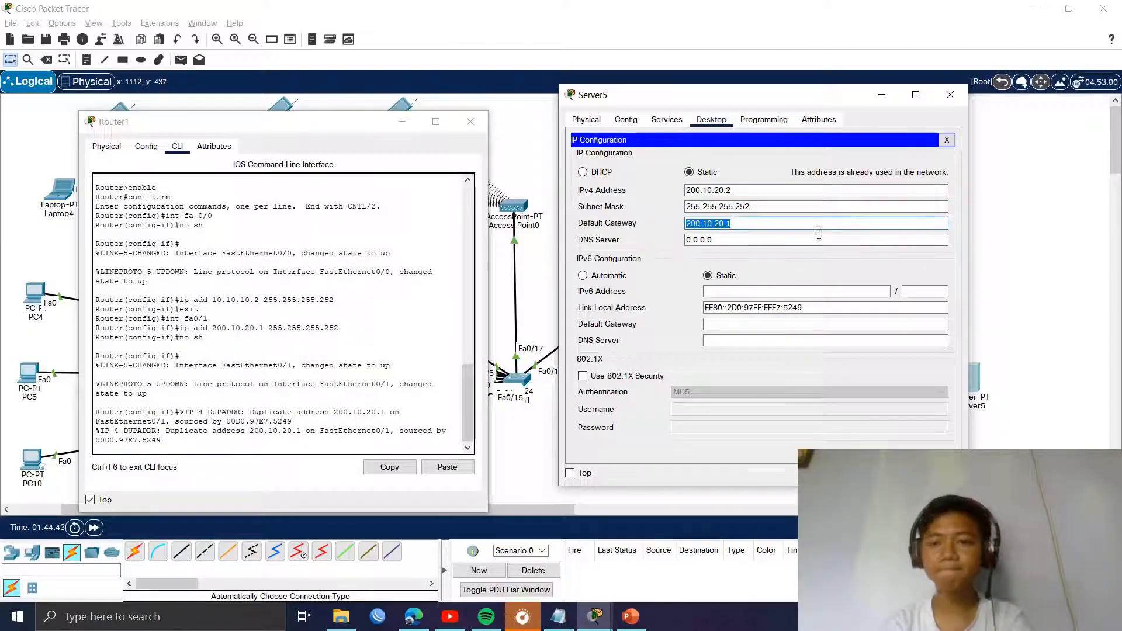
Step: Close Server5's IP settings, reopen Server5 to verify, and close Router1's window
click(947, 139)
drag(851, 103, 948, 119)
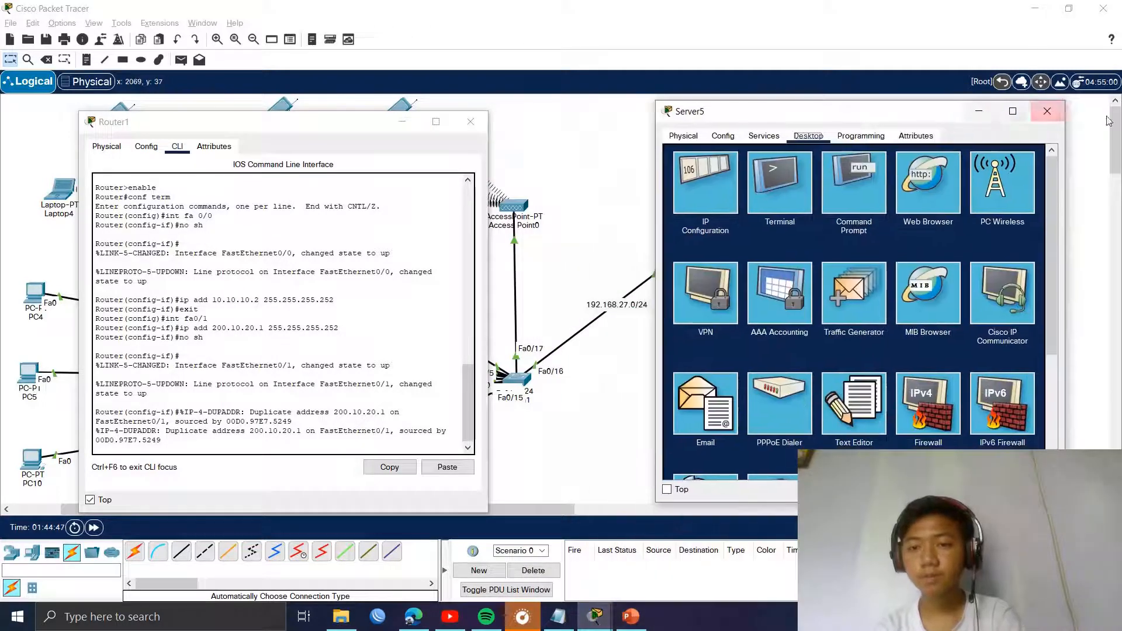
click(1049, 112)
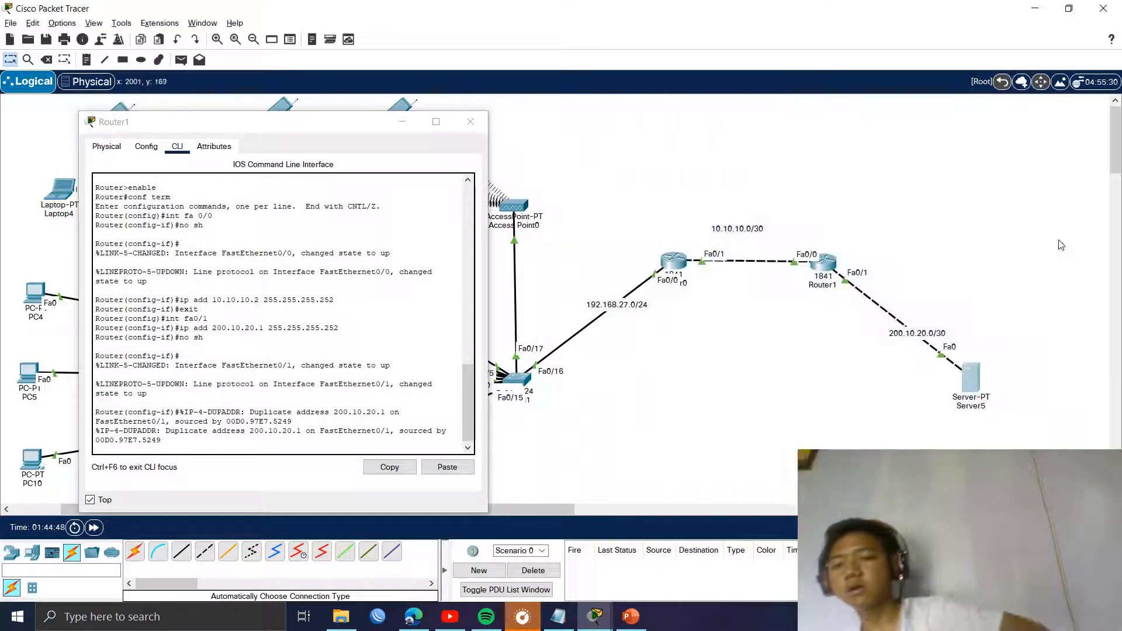
click(973, 382)
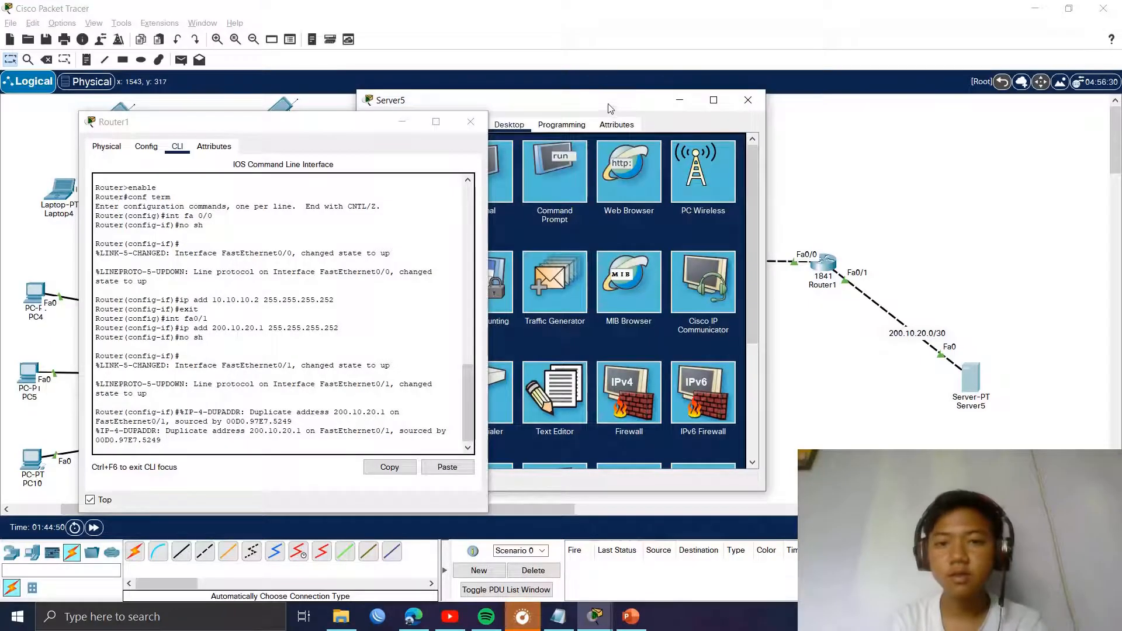
drag(608, 107, 211, 101)
click(471, 121)
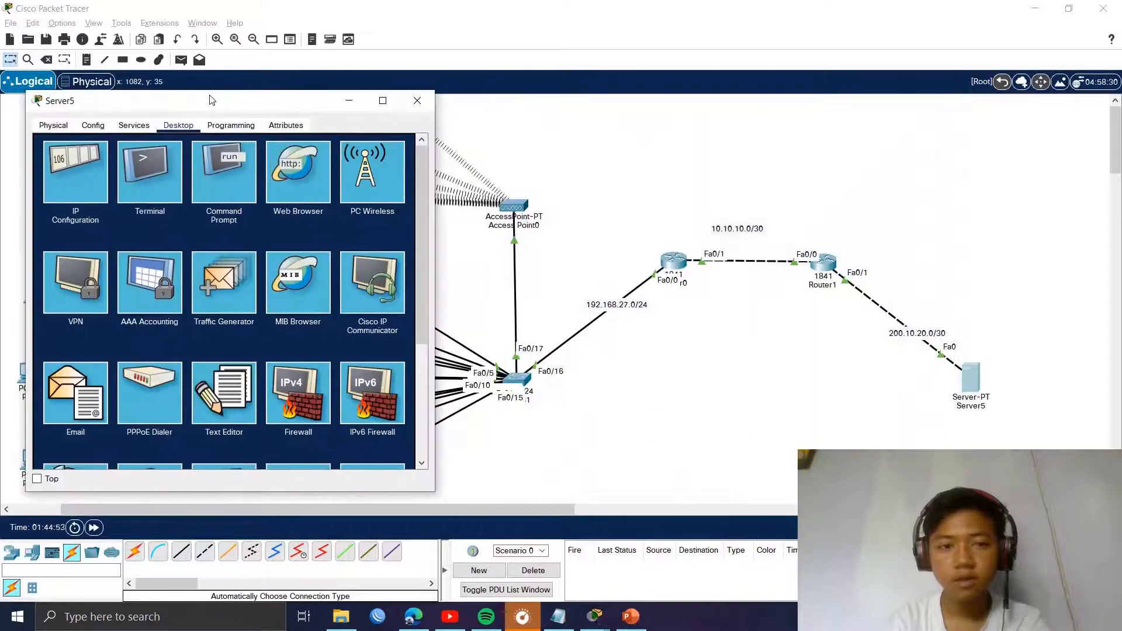
Step: Turn on Server5's DNS service, add an A record smk-jaya.sch.id → 200.10.20.2, and show HTTP files
click(139, 125)
click(76, 211)
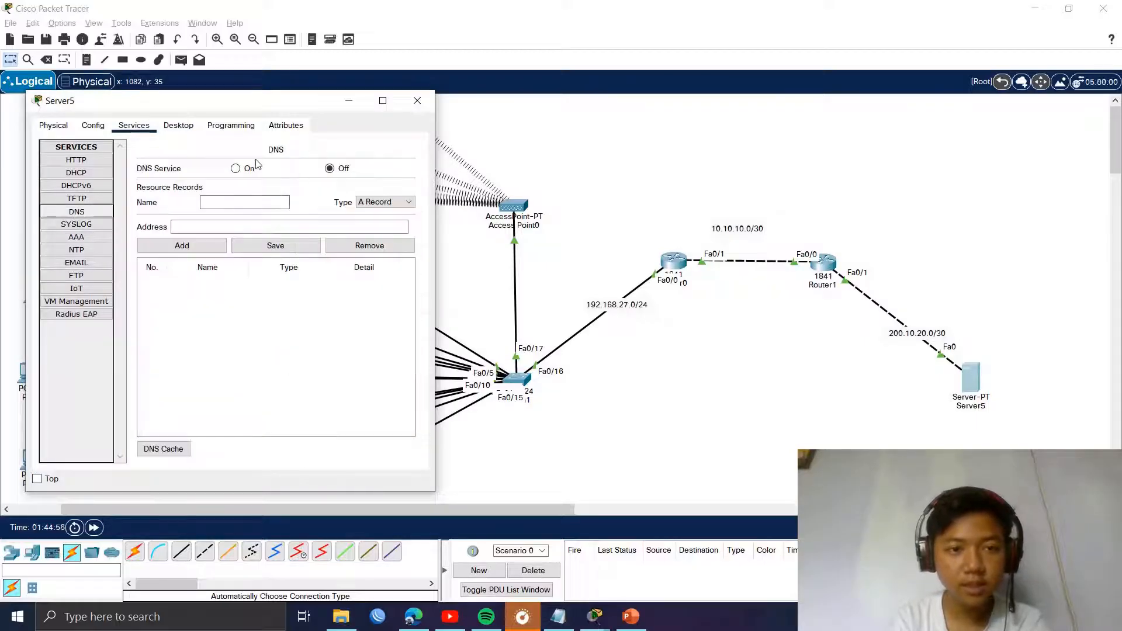
click(235, 168)
click(244, 202)
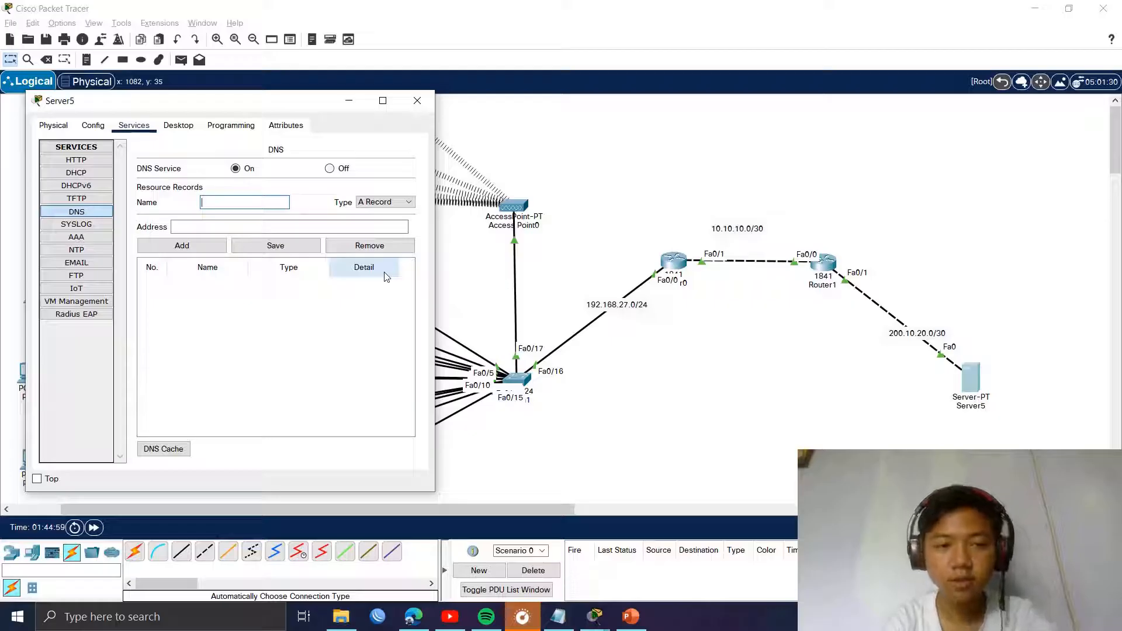
text(smk)
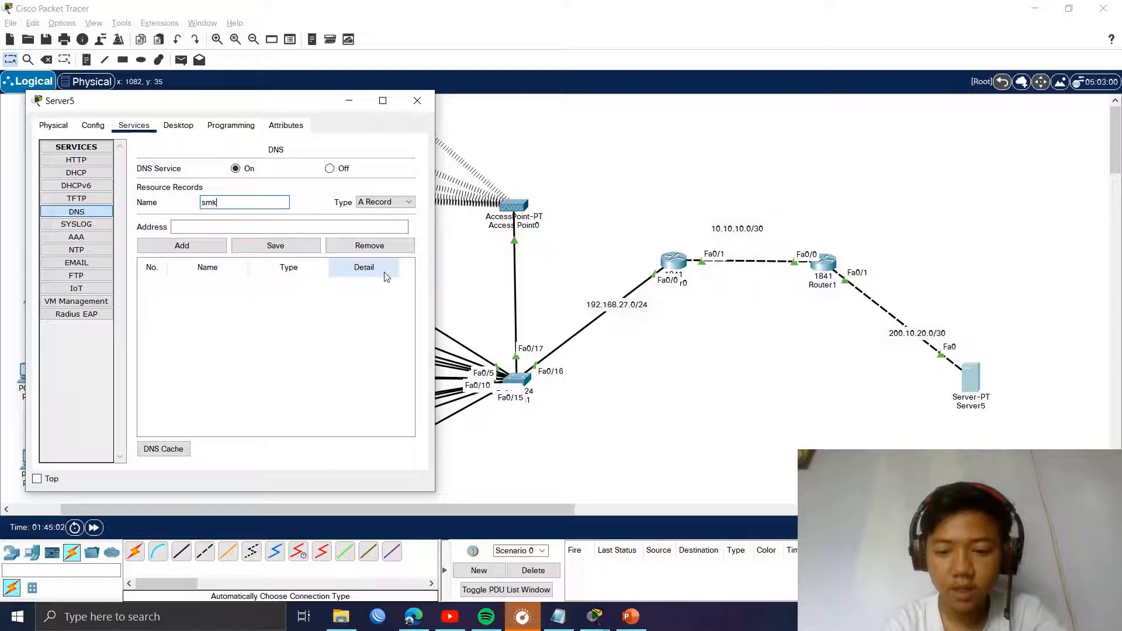
text(-jaya.sc)
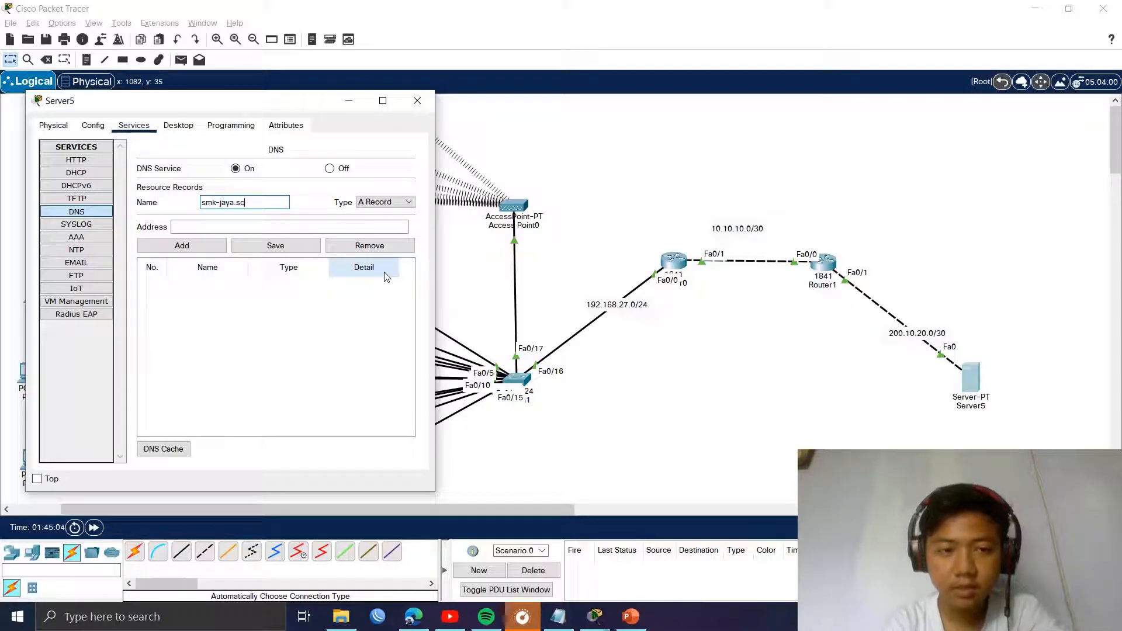
text(h.id)
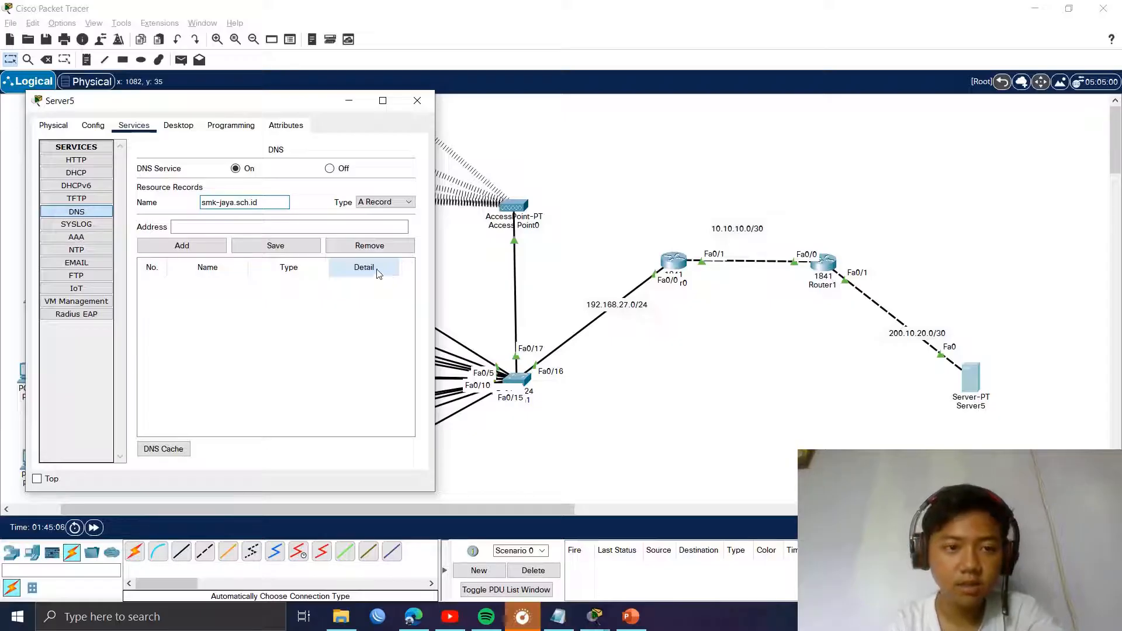
click(247, 222)
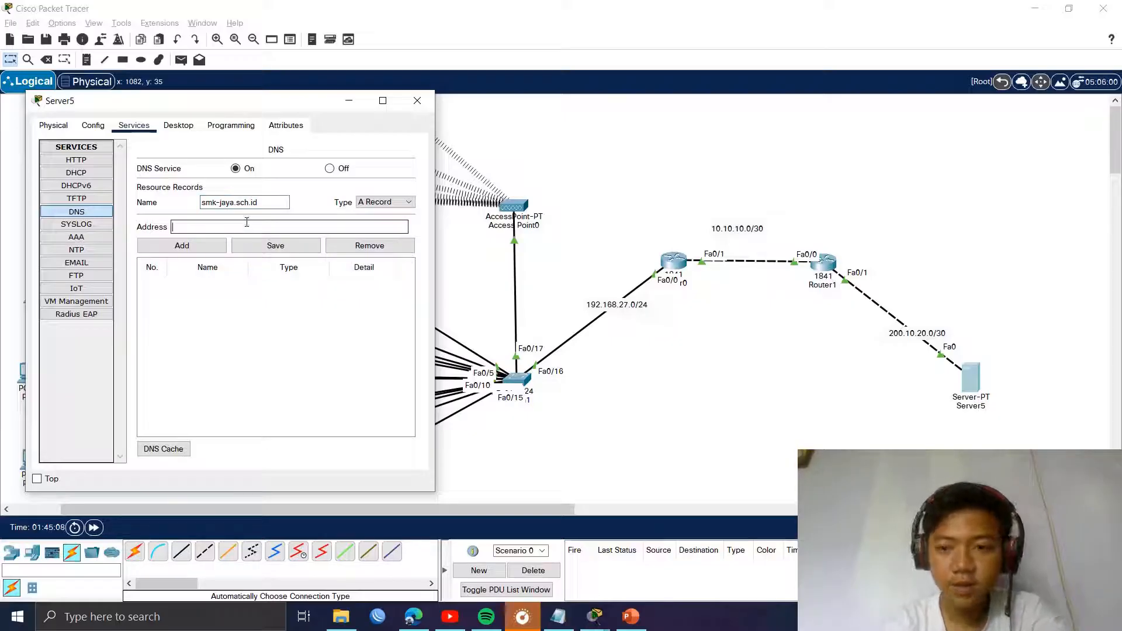
text(20)
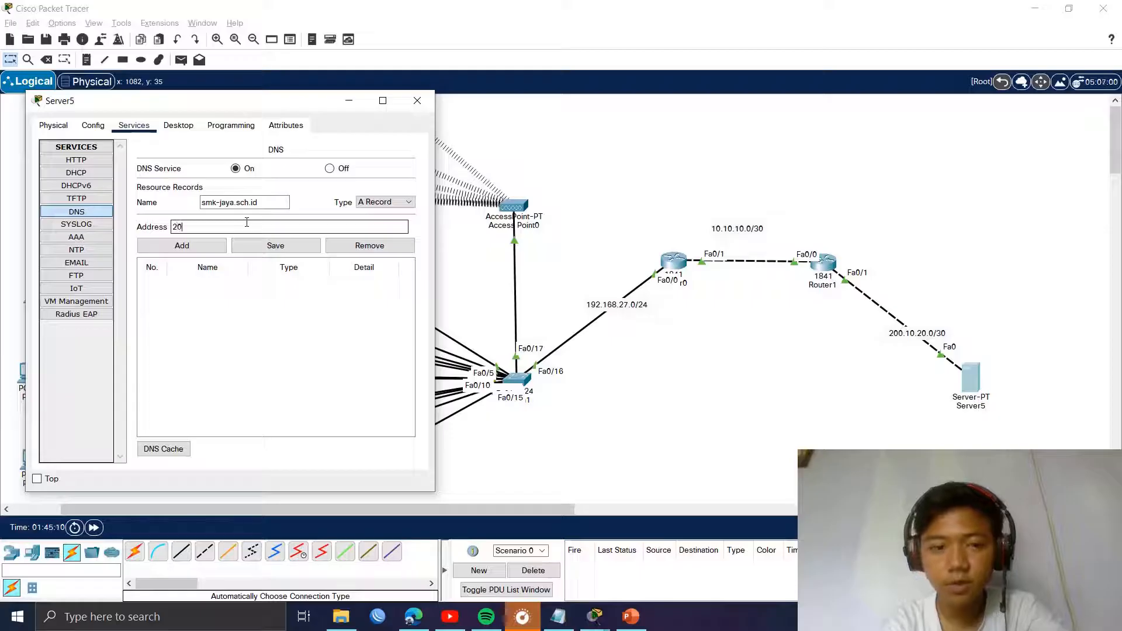
text(0.10.)
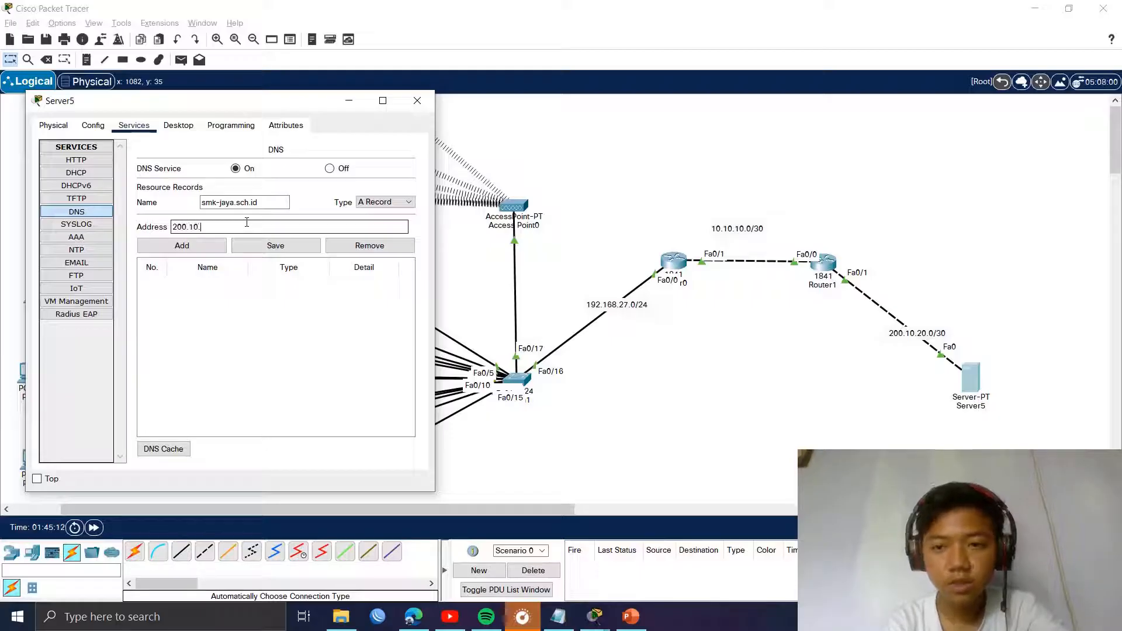
text(2)
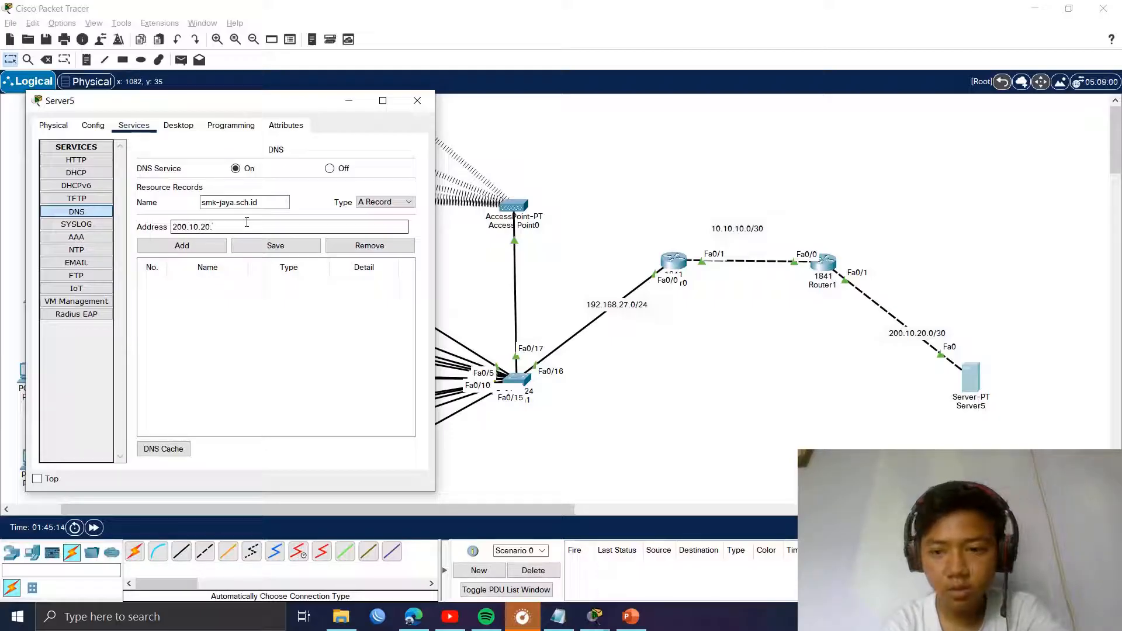
text(0.2)
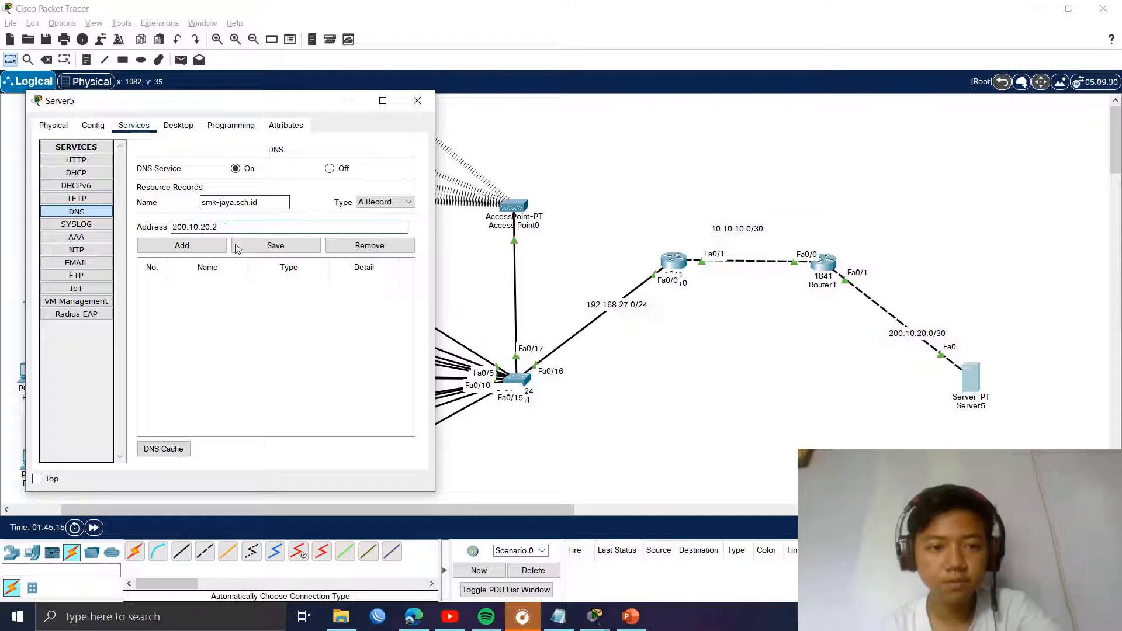
click(257, 253)
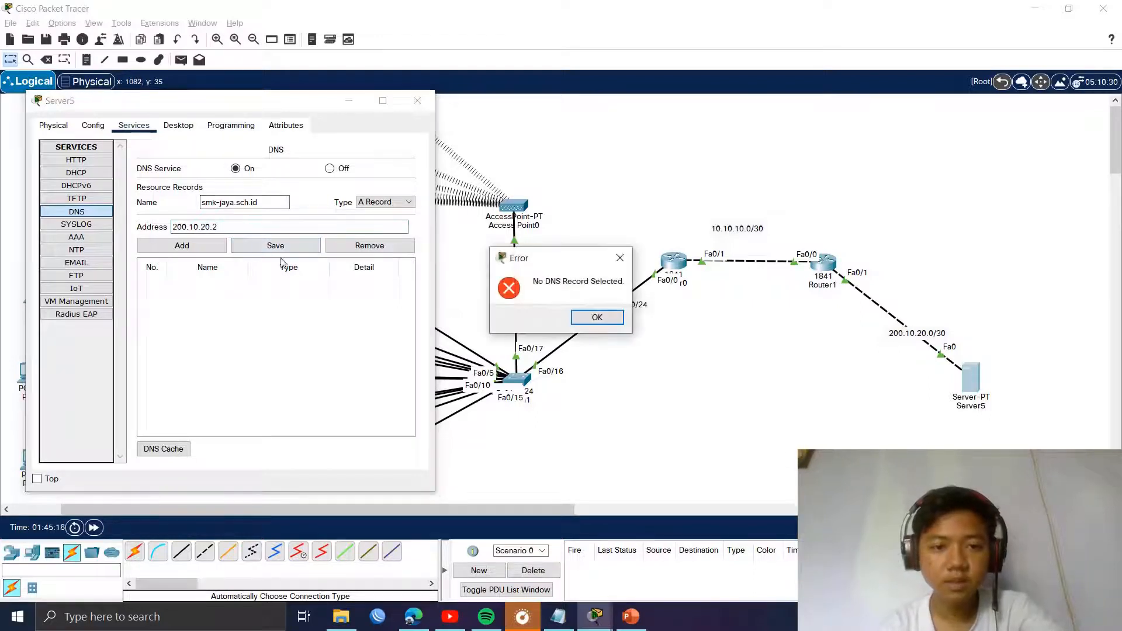
click(621, 258)
click(182, 245)
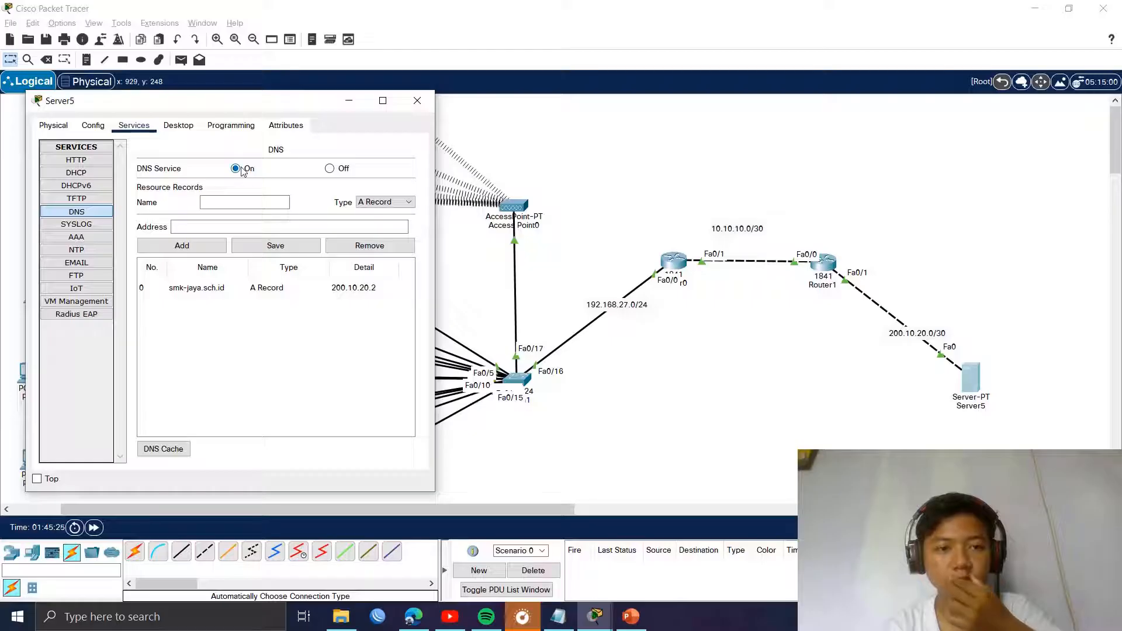
click(80, 167)
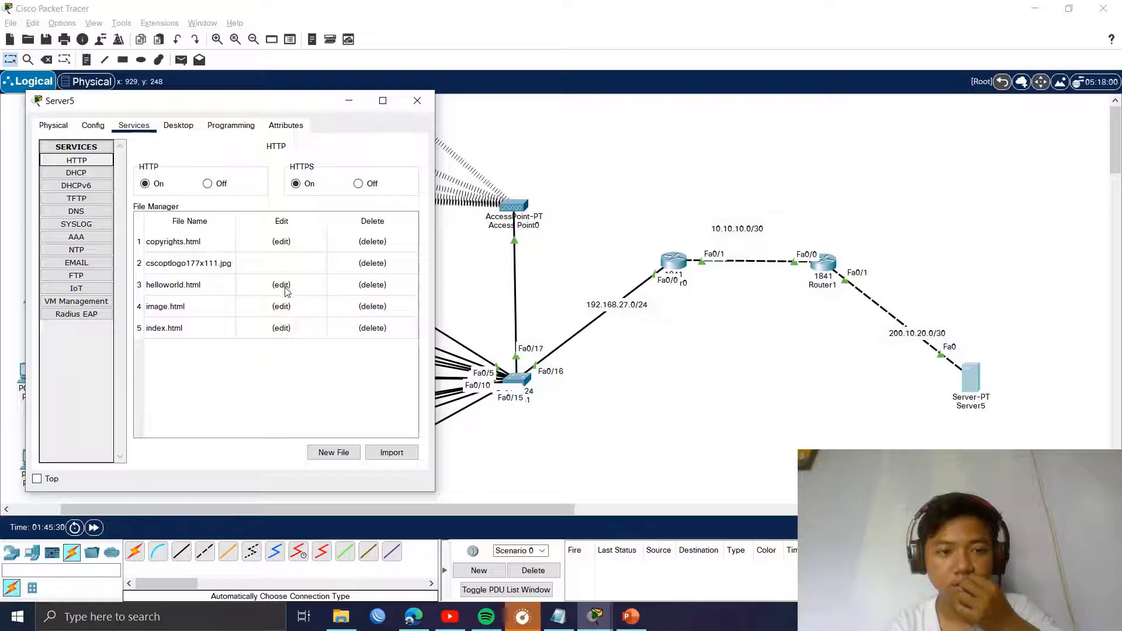
Step: Save helloworld.html unchanged, confirming the overwrite, and return to the web file list
click(282, 287)
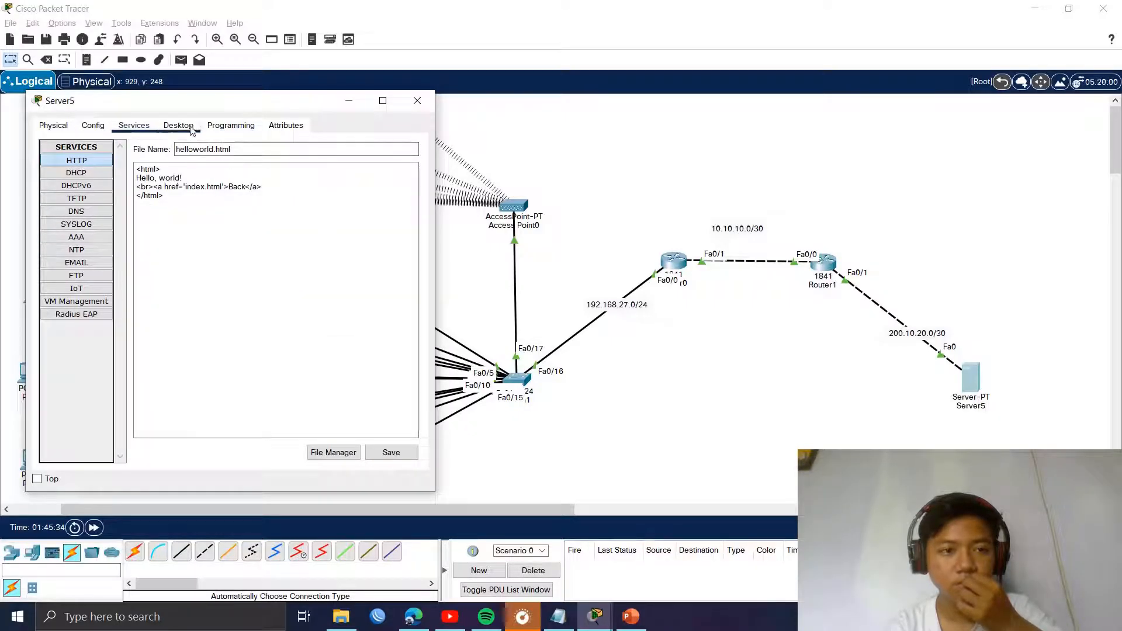
click(377, 457)
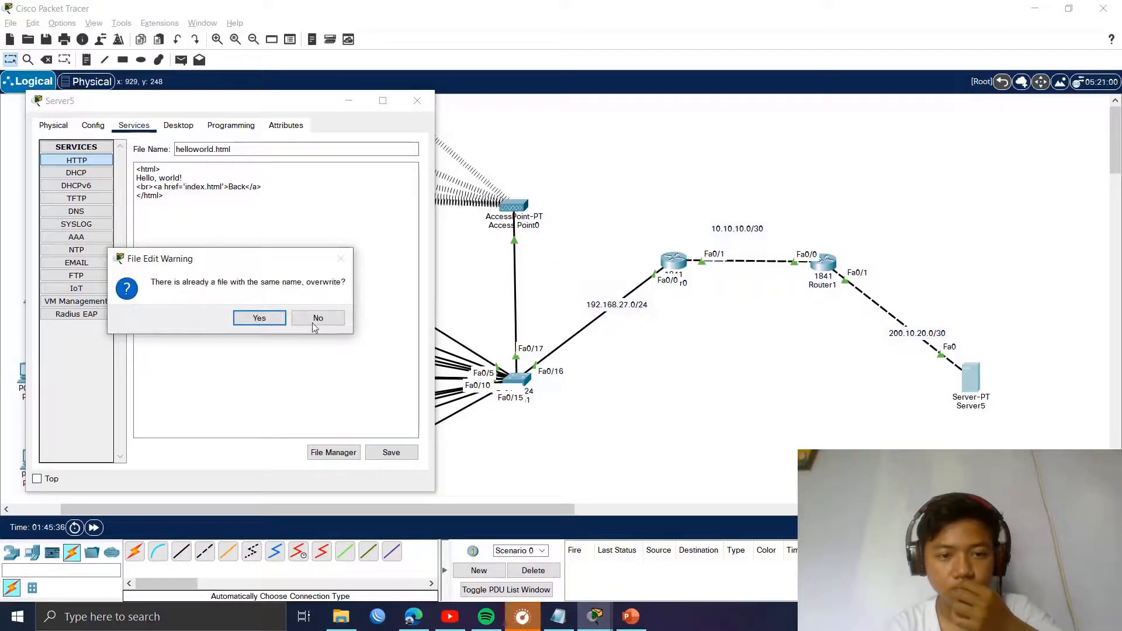
click(259, 317)
click(333, 452)
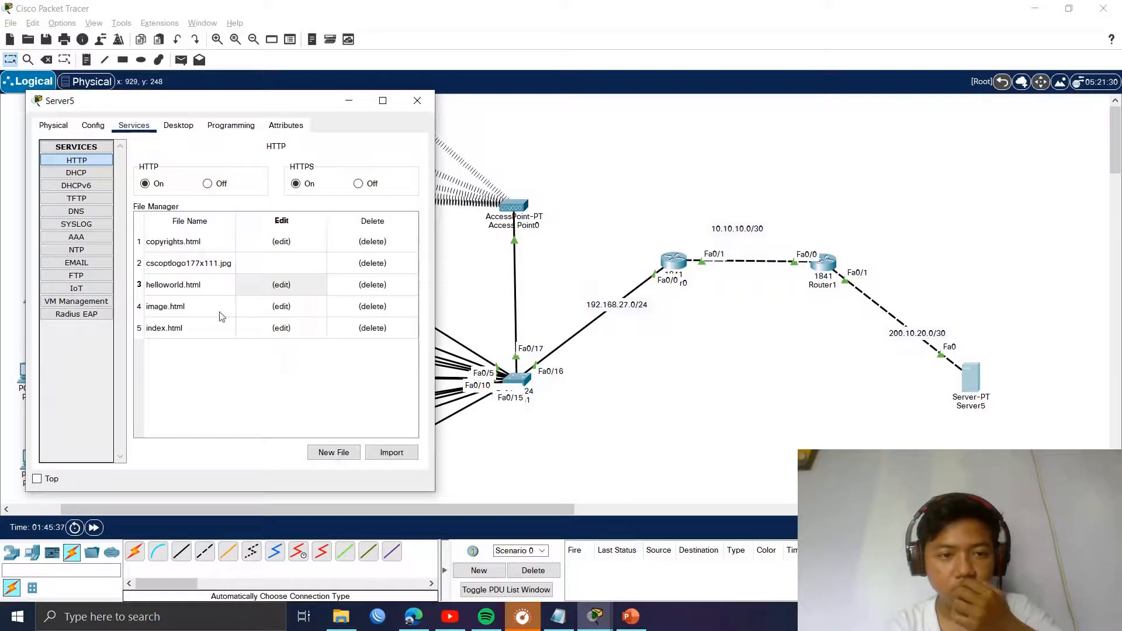
Step: Edit index.html to title SMK JAYA and text 'Selamat datang di web SMK JAYA', then save
click(286, 327)
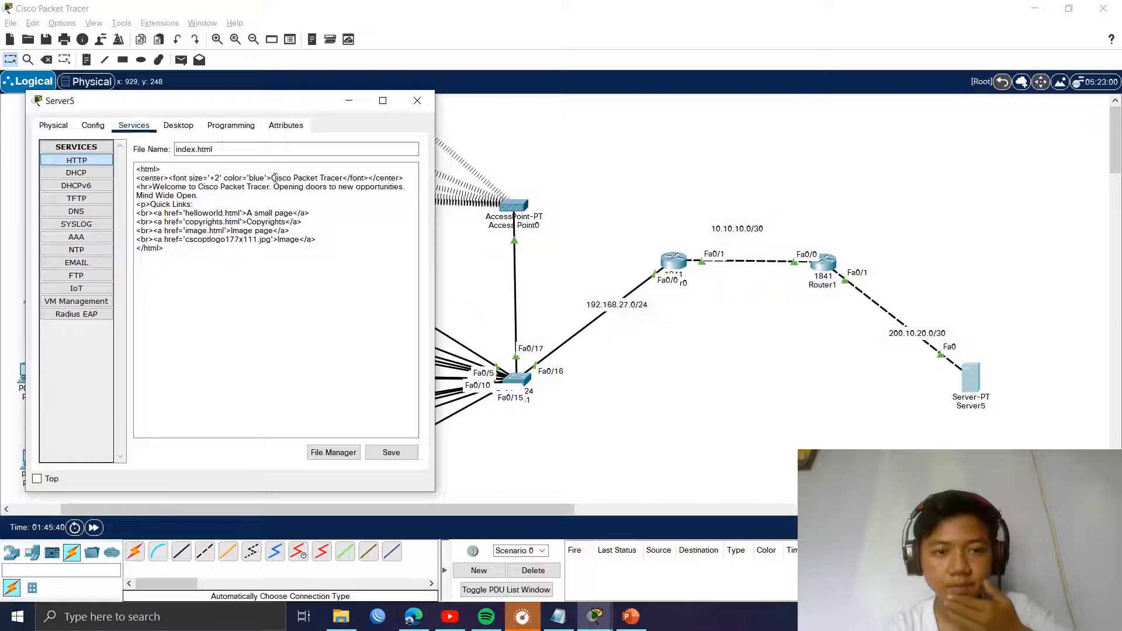
drag(271, 178, 343, 180)
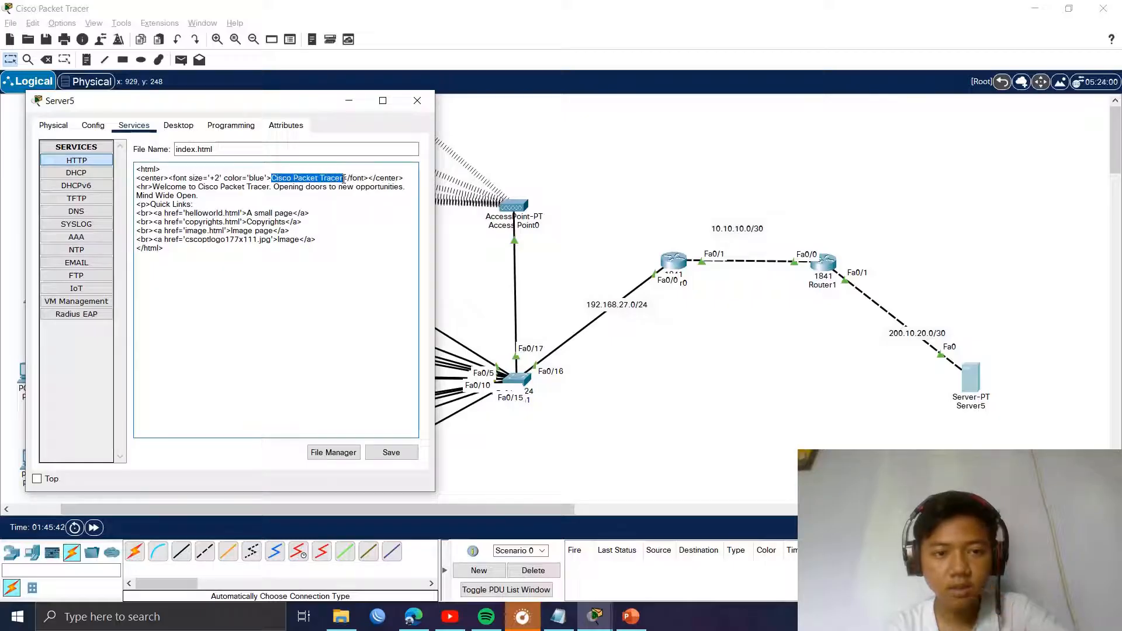
text(SMK JAYA)
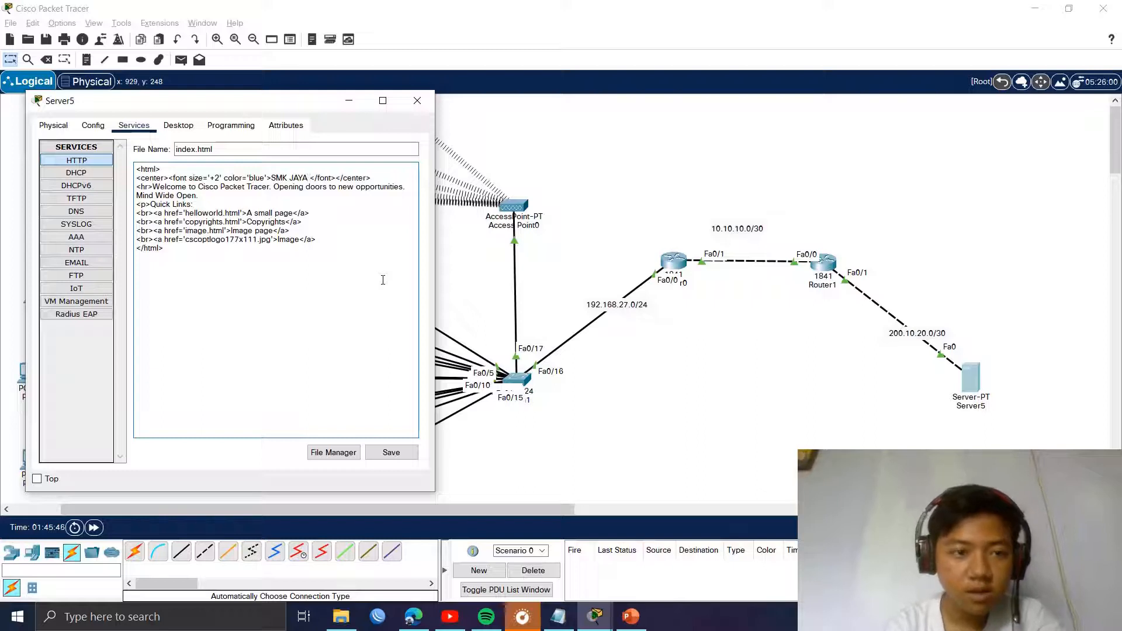
drag(153, 186, 202, 198)
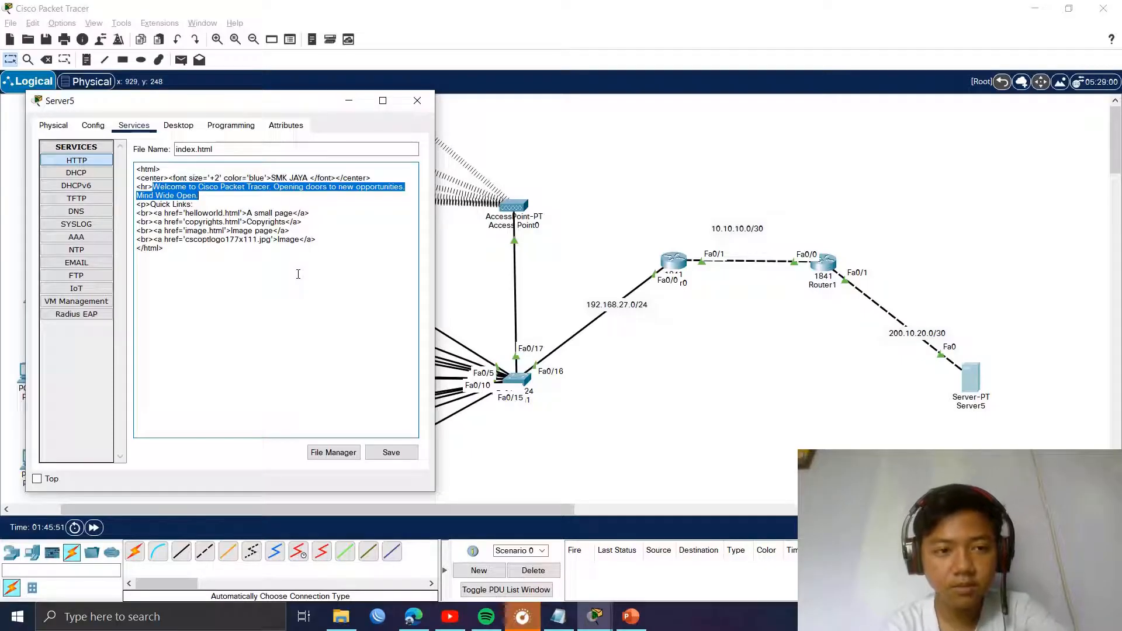
text(W)
key(BackSpace)
text(Se)
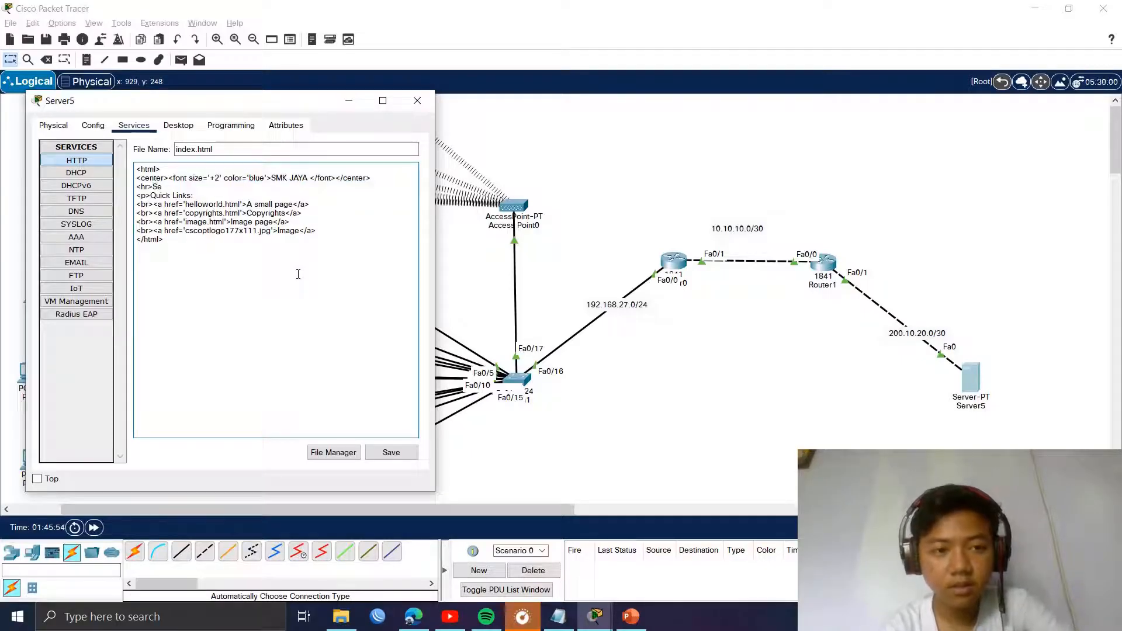
text(lamat datang )
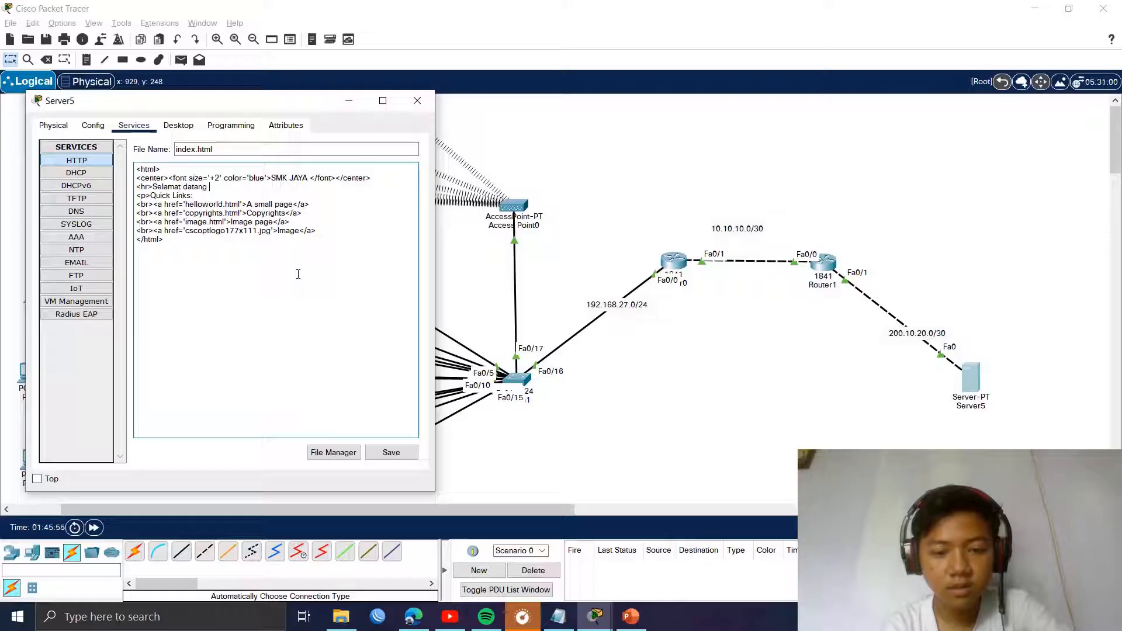
text(di web sek)
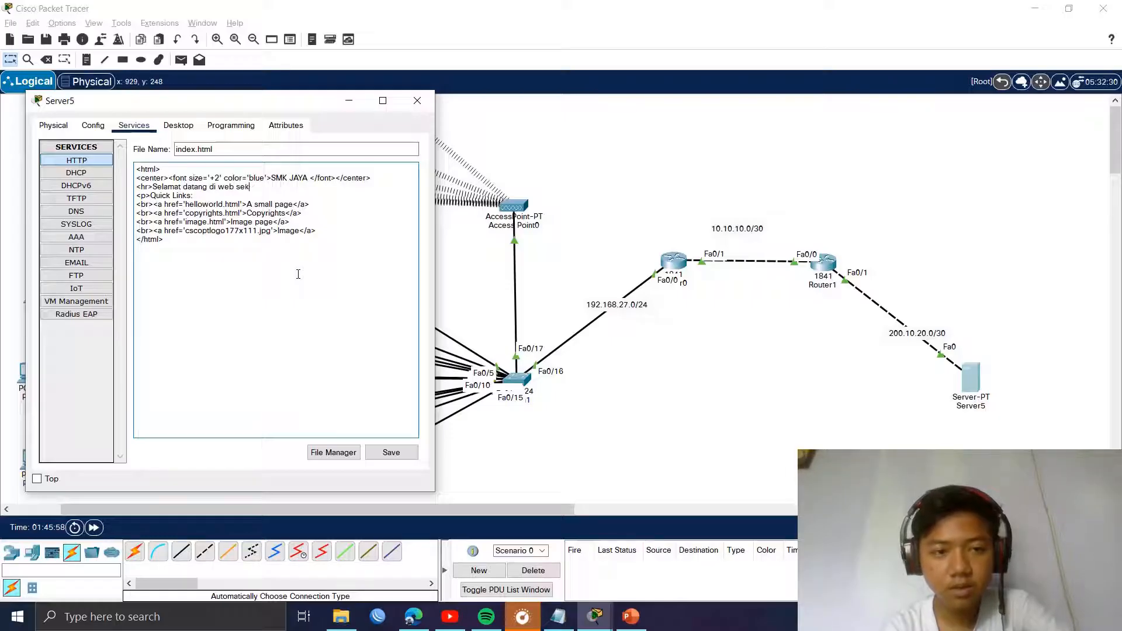
key(BackSpace)
text(S)
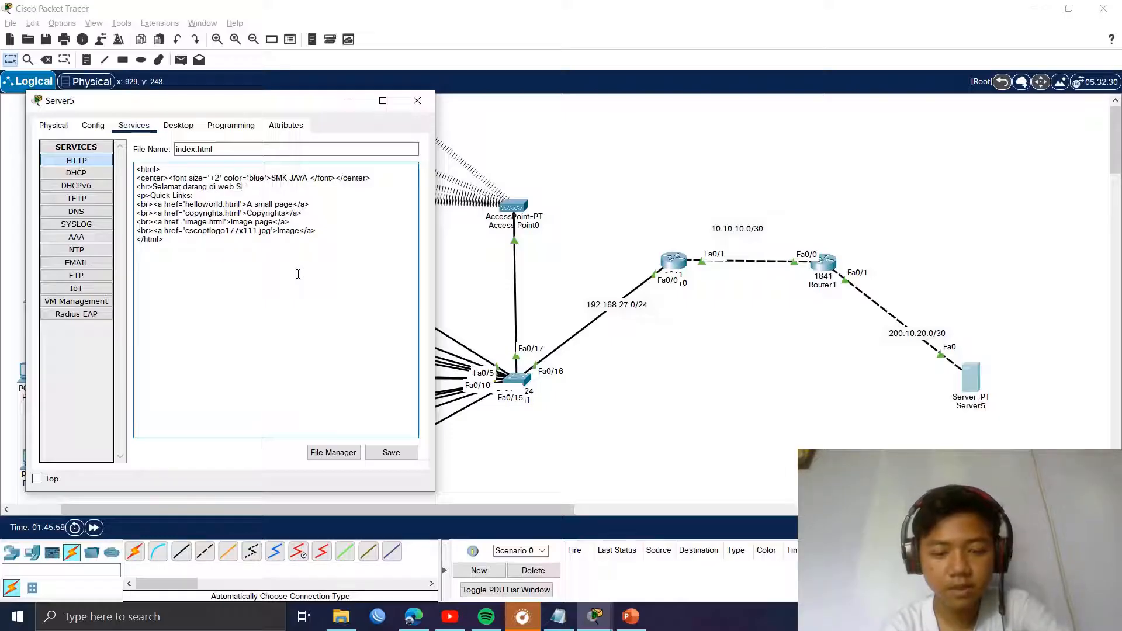
text(MK JAYA.)
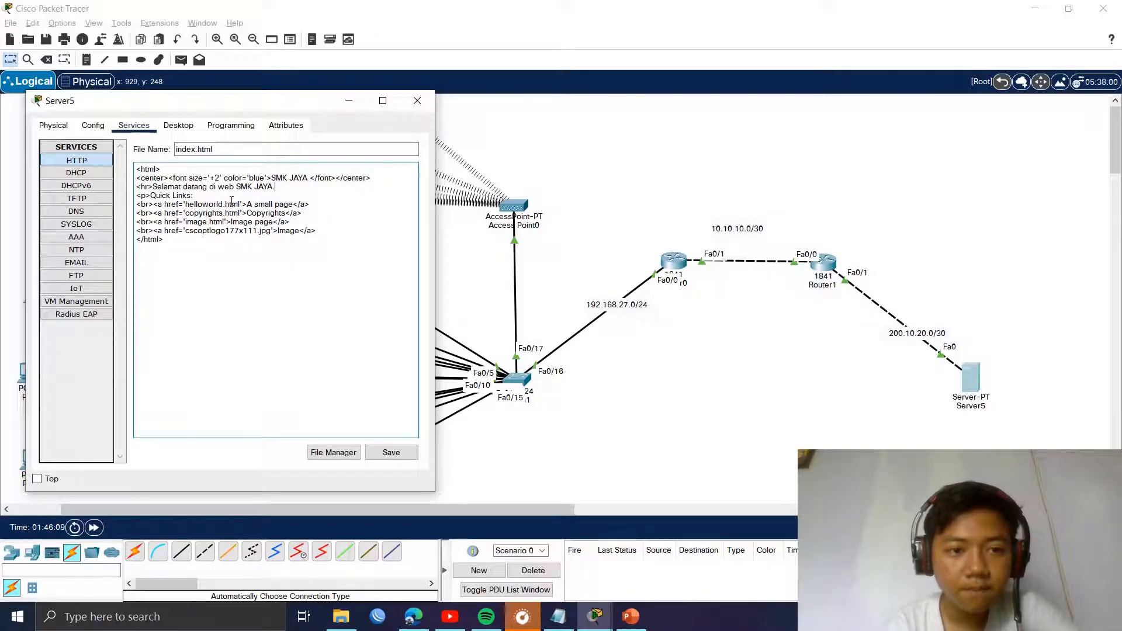
click(390, 453)
click(248, 316)
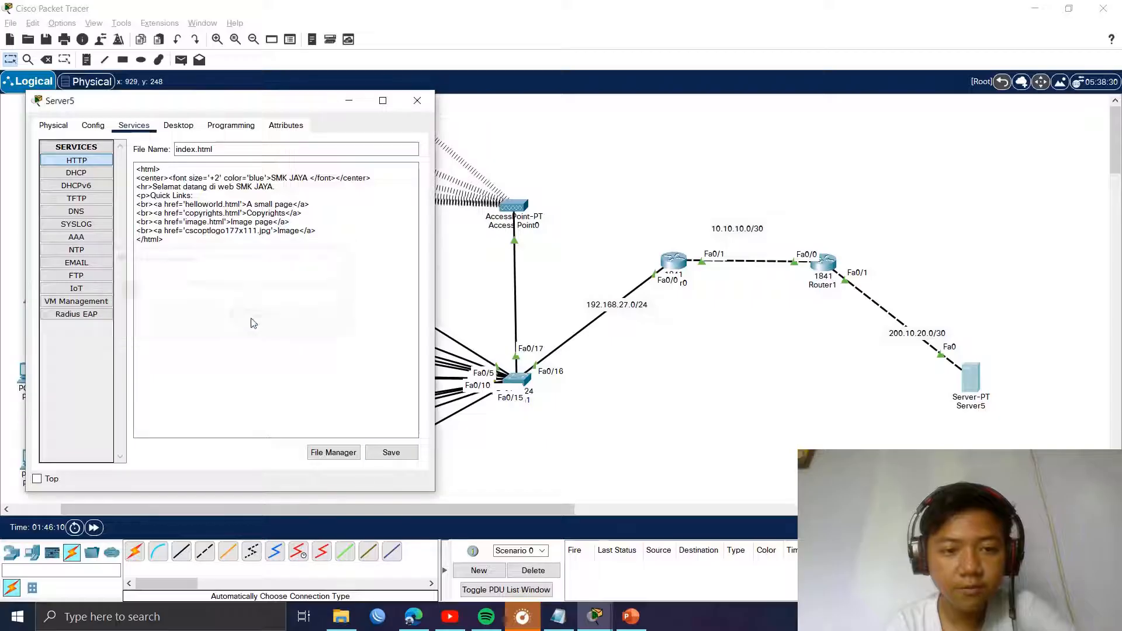
Step: On Router0's CLI, add ip route 200.10.20.0 255.255.255.252 10.10.10.2, then exit configuration
click(417, 101)
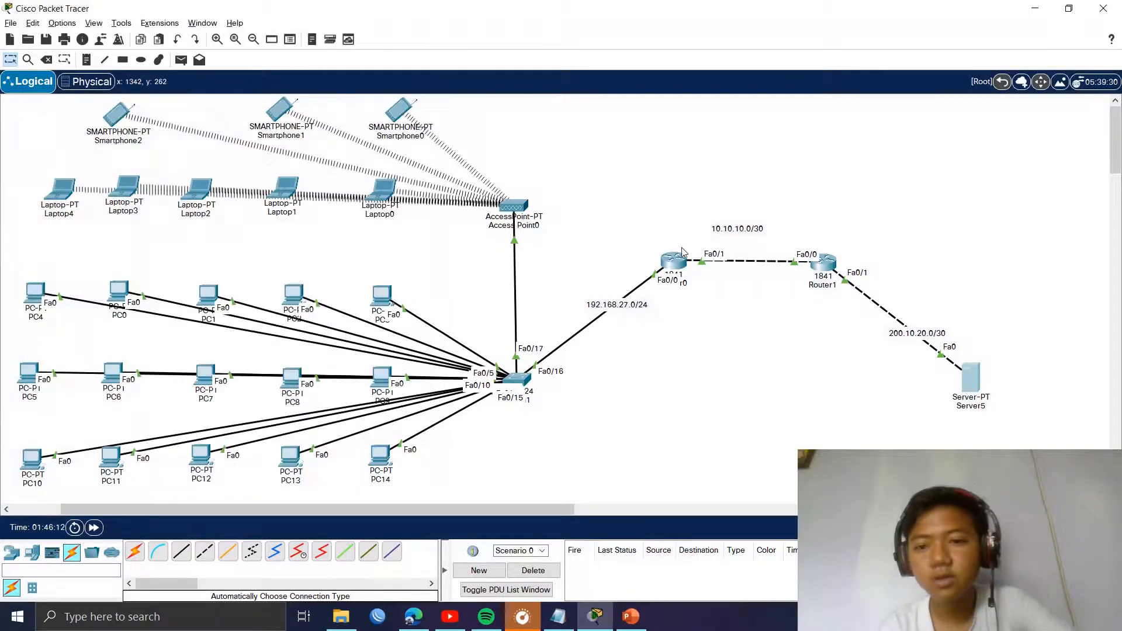
click(680, 256)
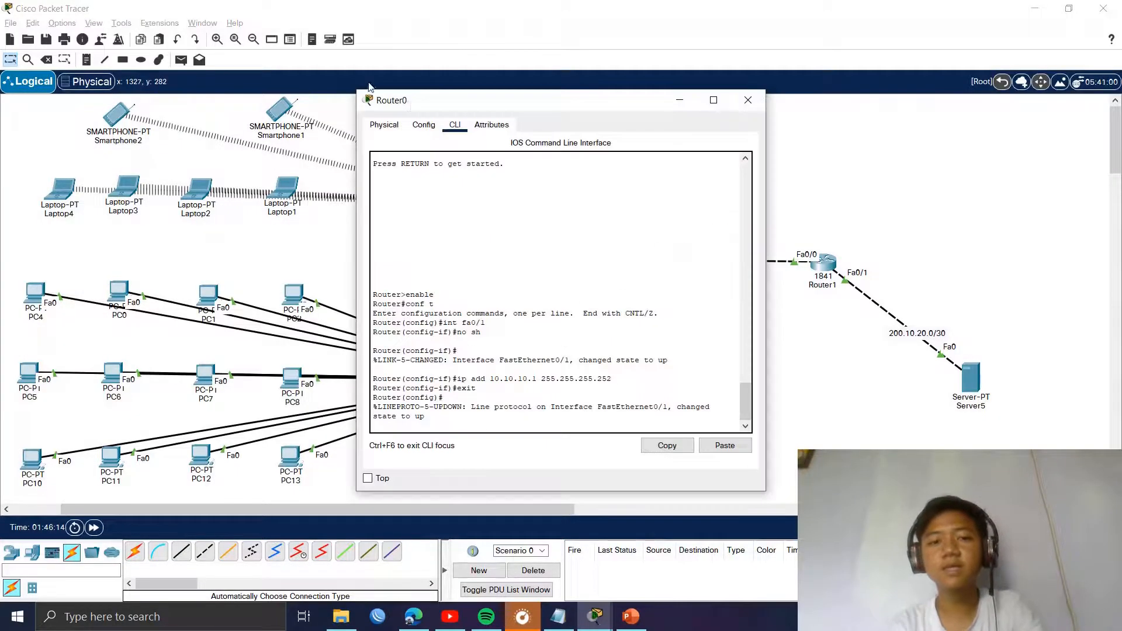
drag(385, 101, 170, 114)
key(Return)
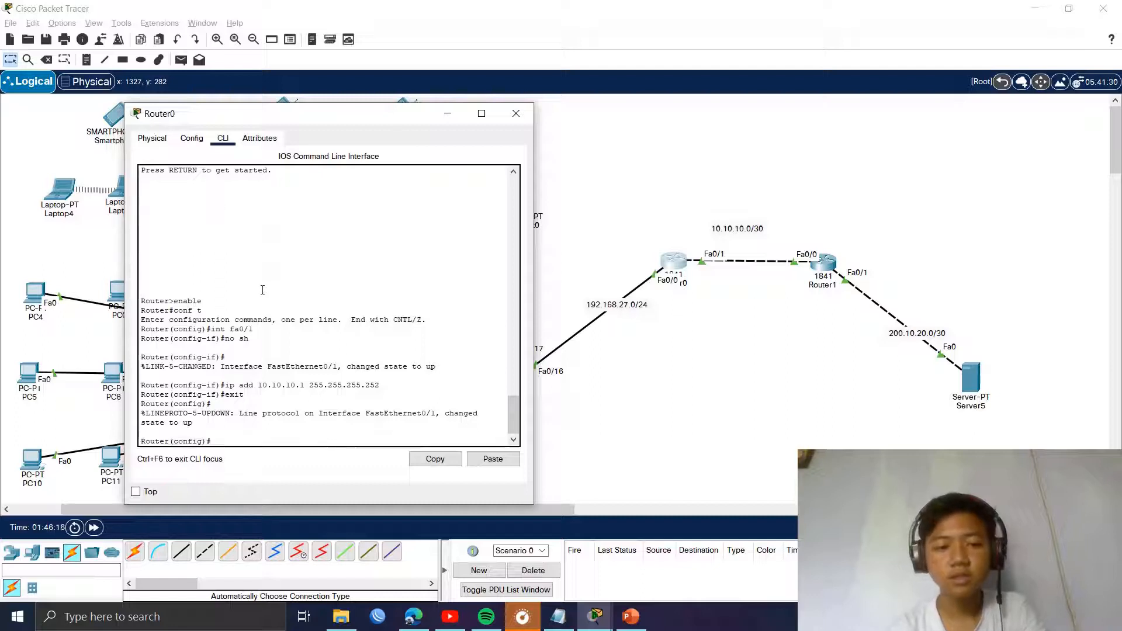
drag(251, 123, 220, 118)
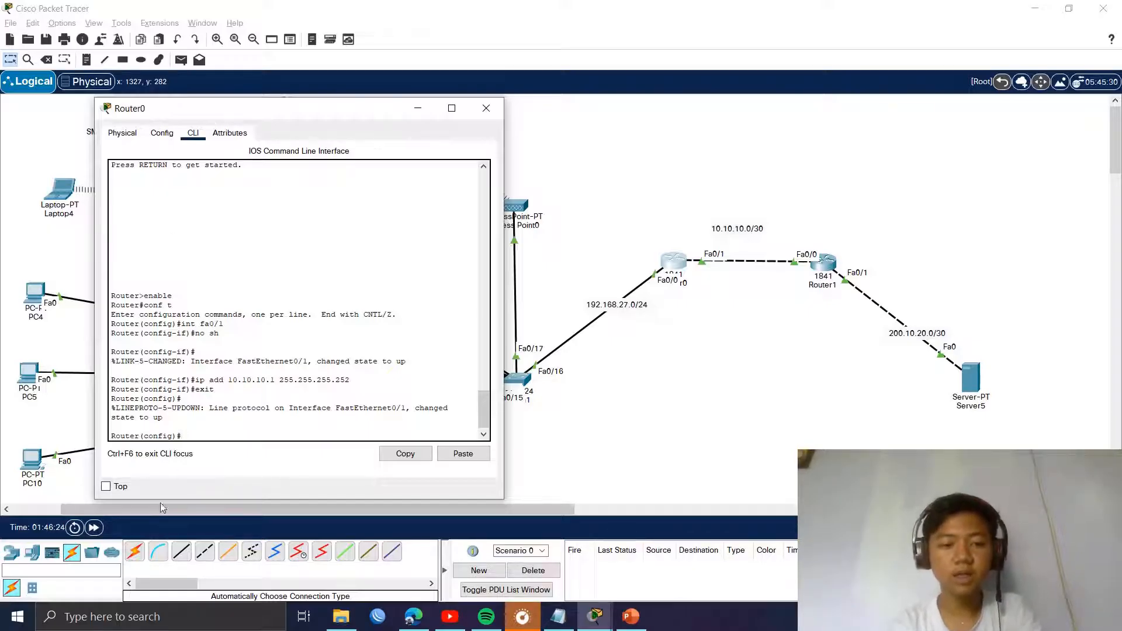
drag(181, 438, 123, 436)
click(189, 434)
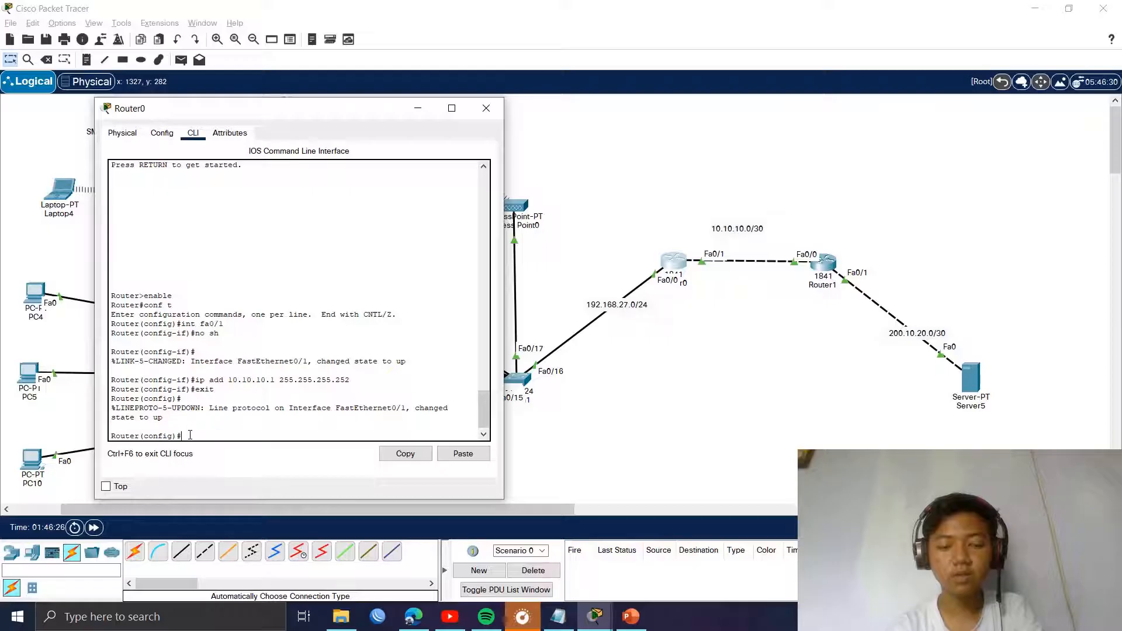
text(ip route)
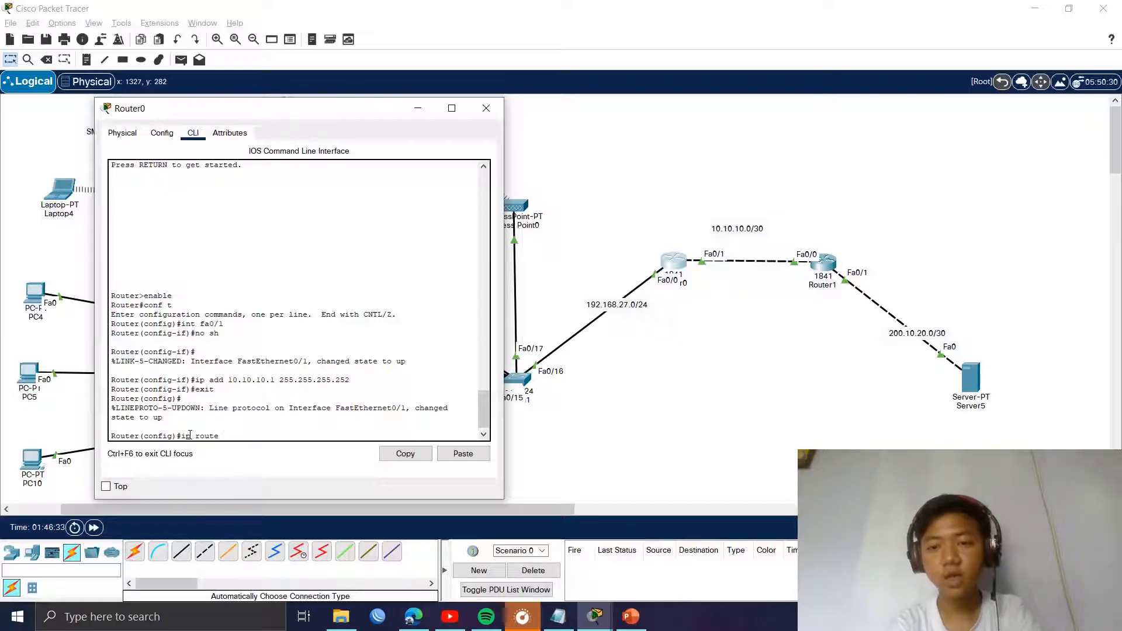
text(200.10.)
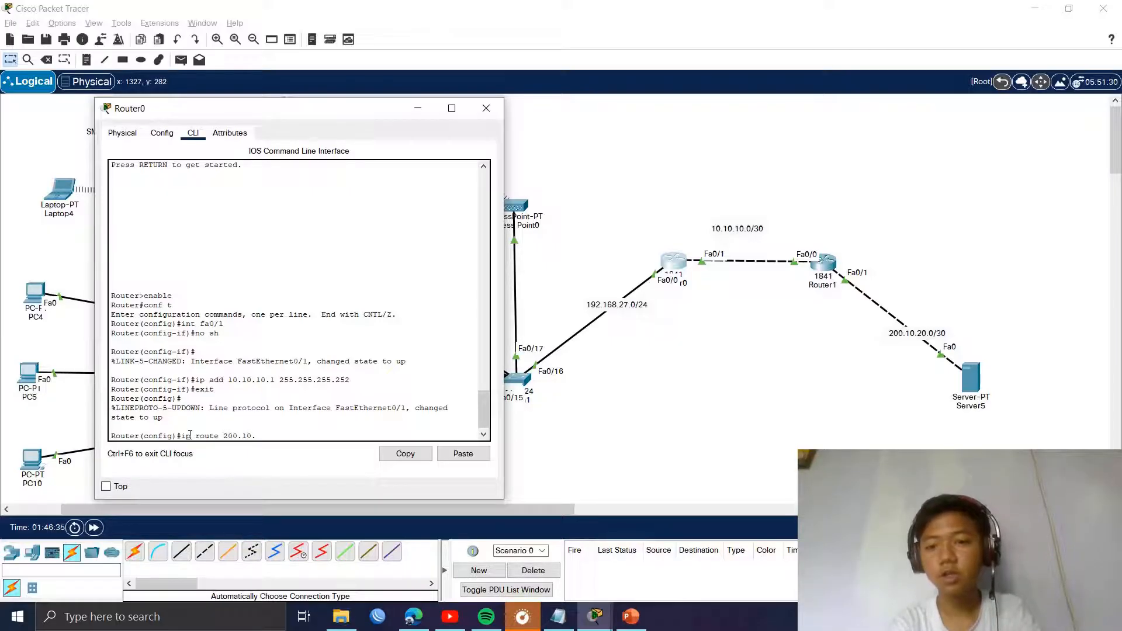
text(20.)
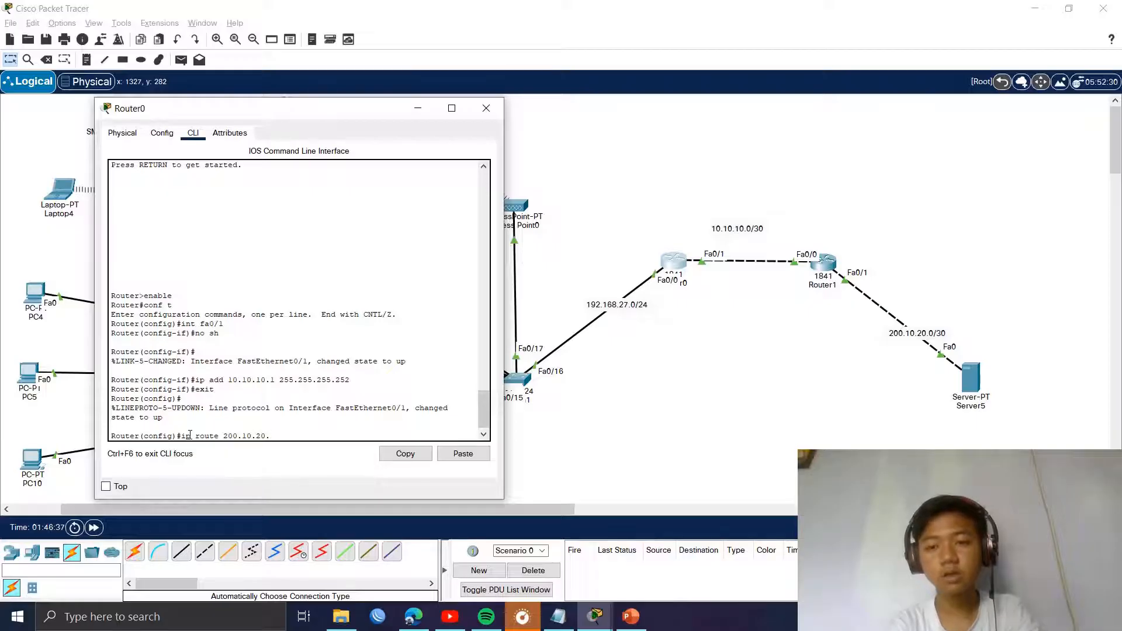
text(0 255.25)
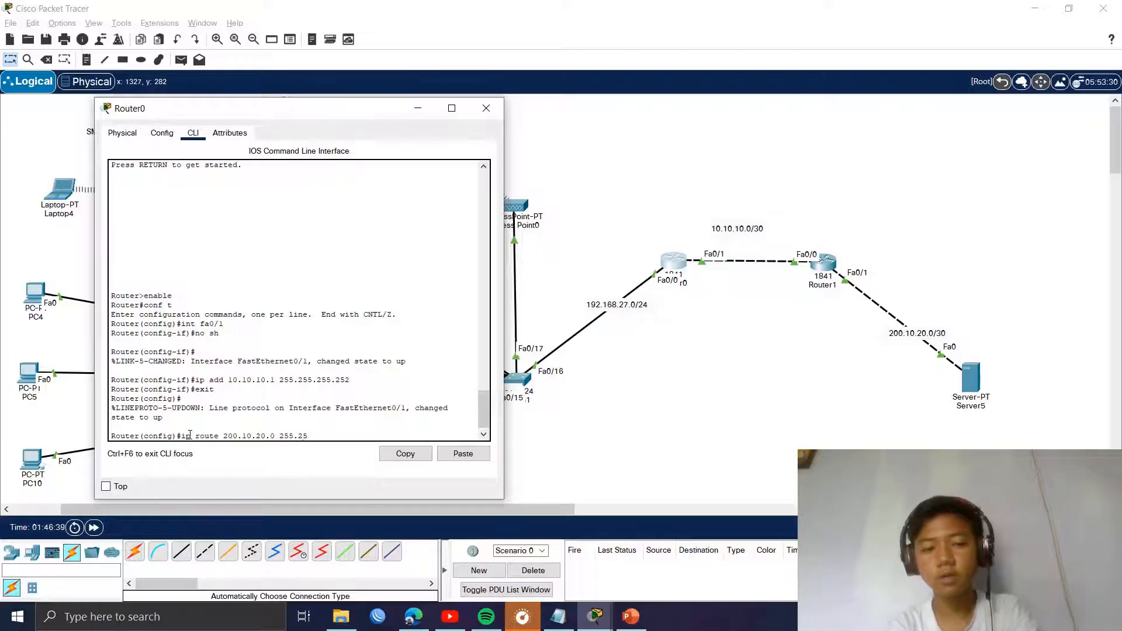
text(5.255.252 10.10.10.)
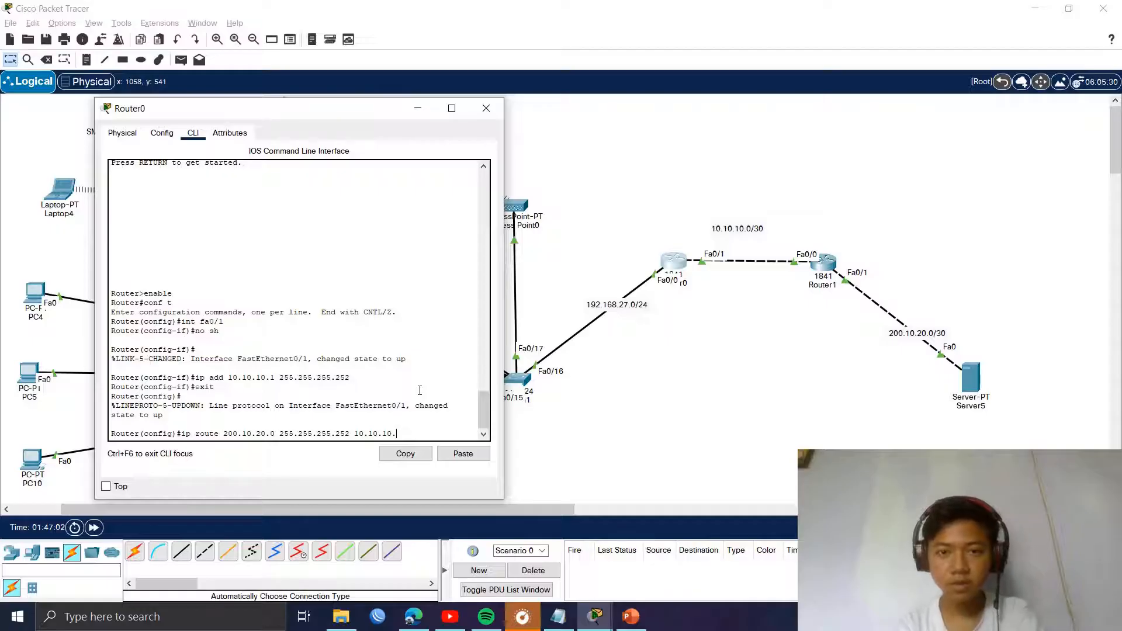
text(2)
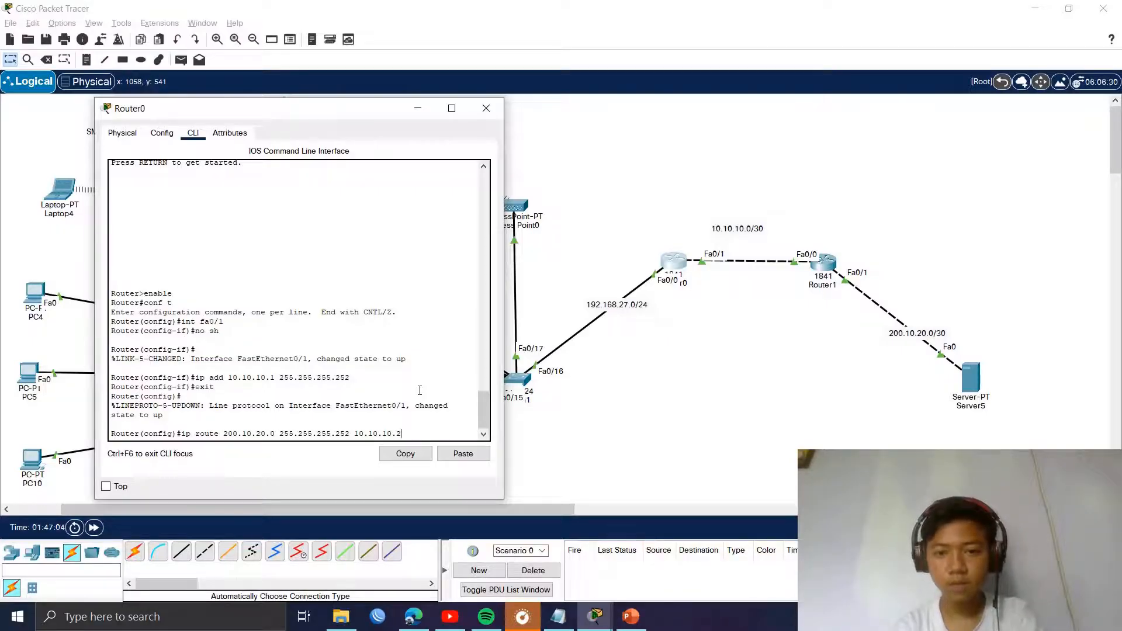
key(Return)
text(exit)
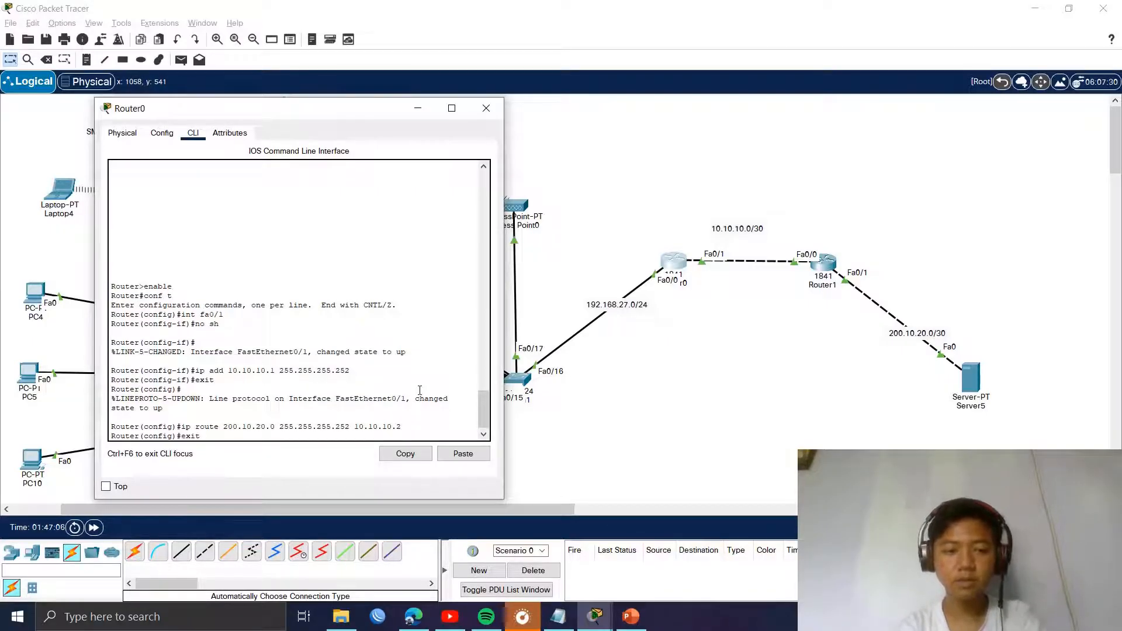
key(Return)
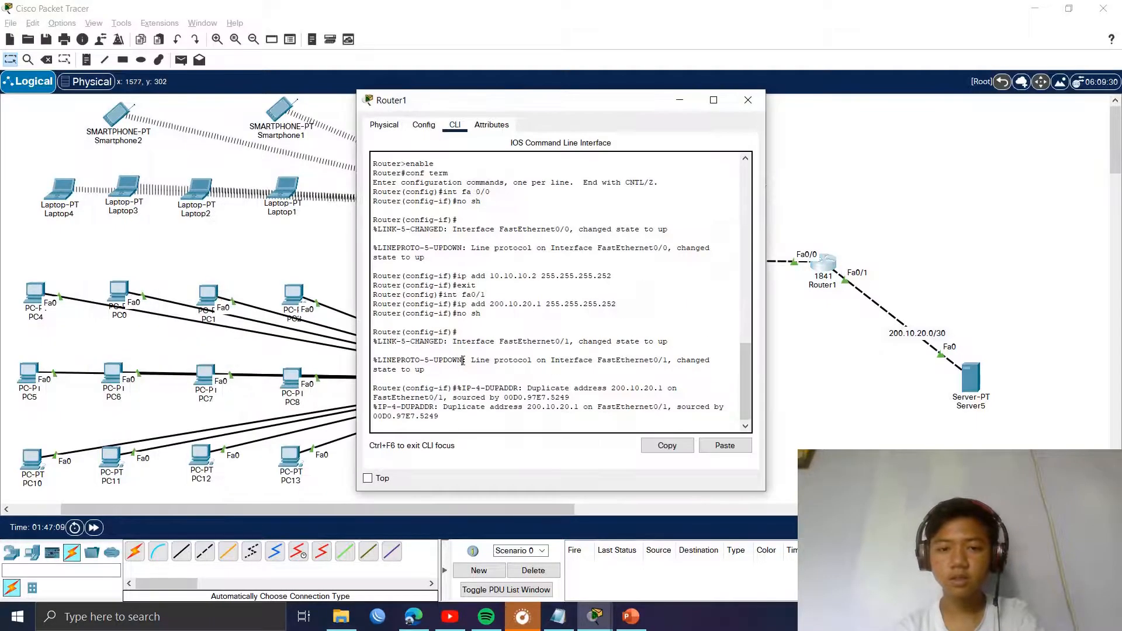
Step: Enter Router1's route to 192.168.27.0 255.255.255.0 via 10.10.10.1, exit config mode, and close Router1
key(Return)
text(ex)
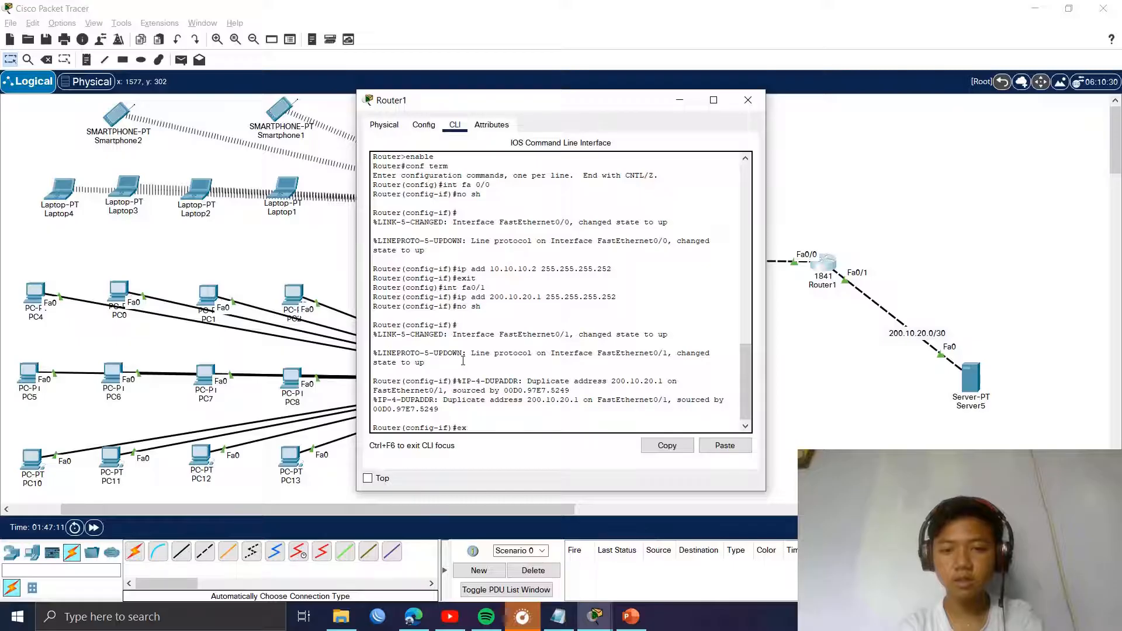
text(it)
key(Return)
key(Return)
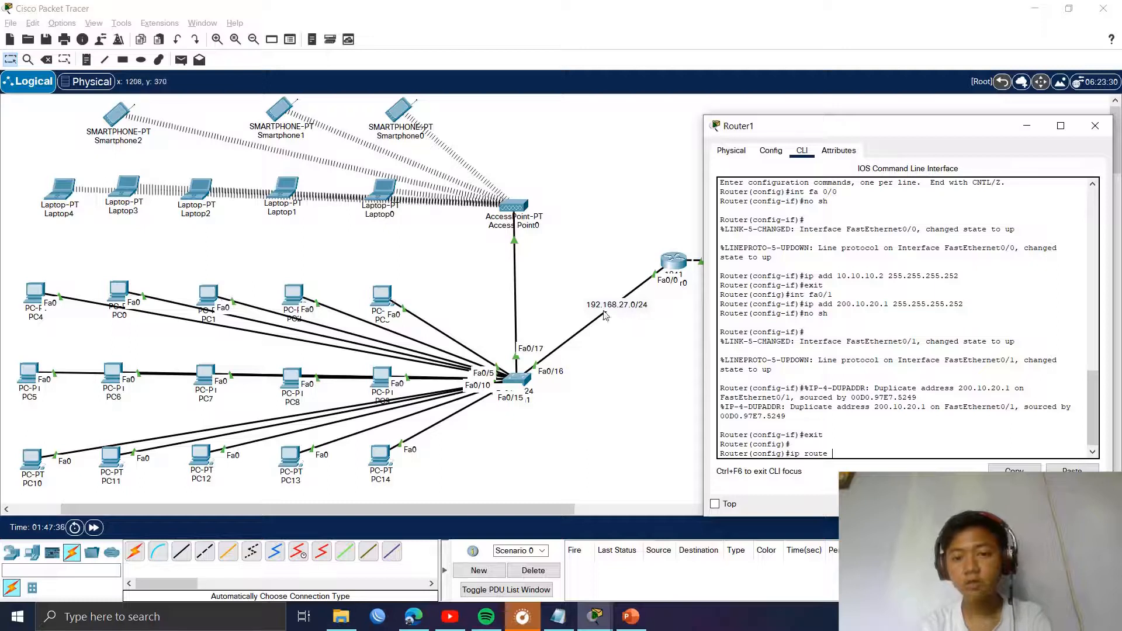
text(192.16)
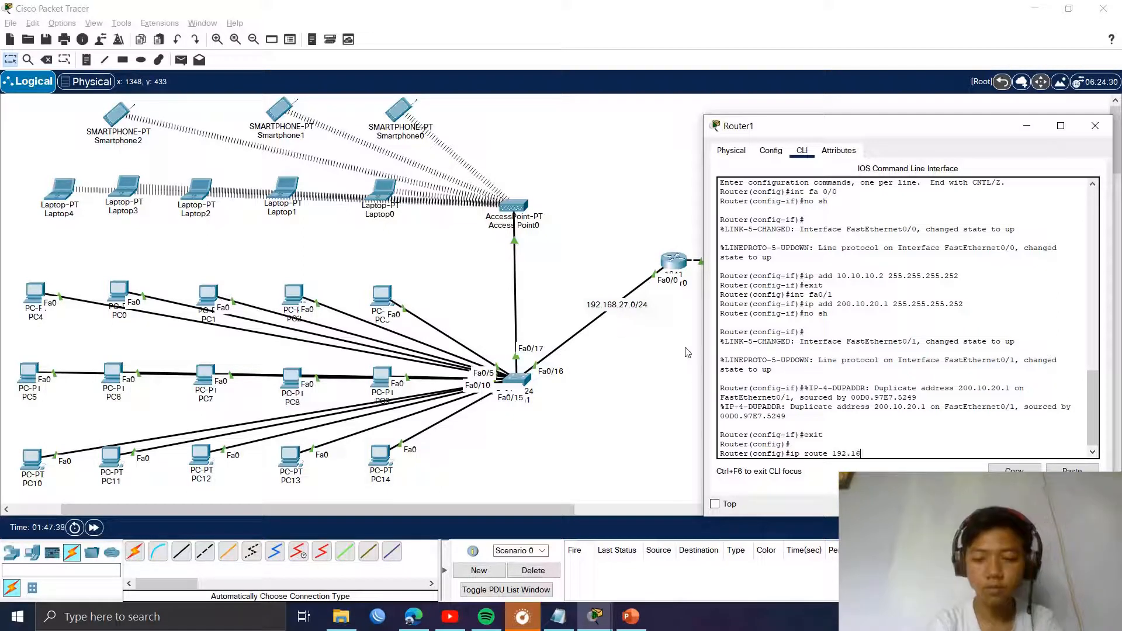
text(8.27.0 255.255.255.0)
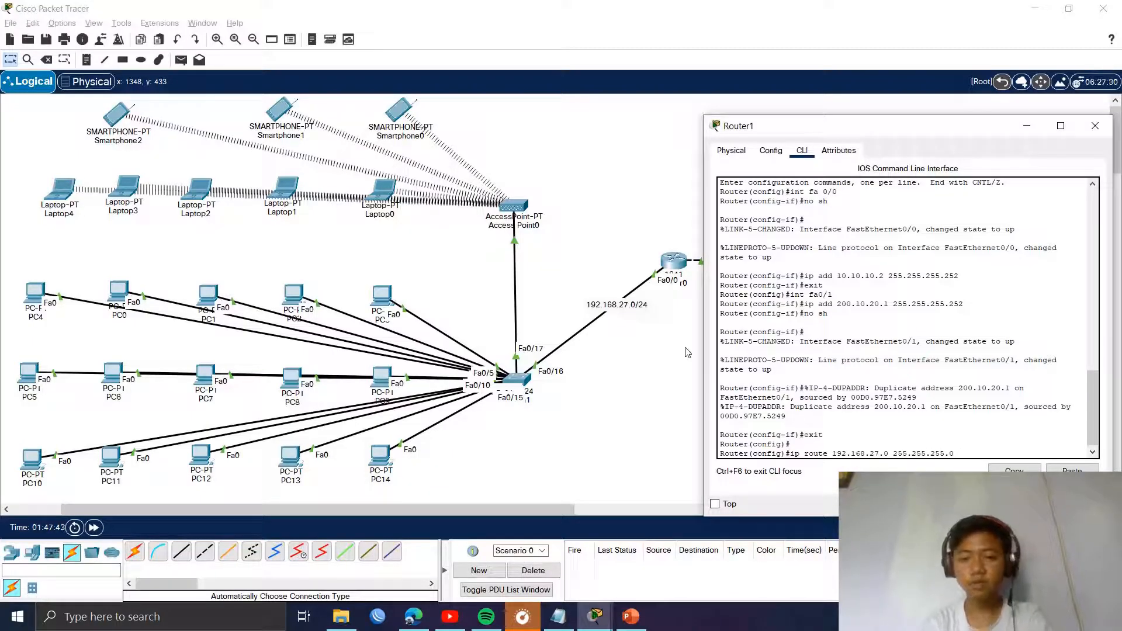
drag(831, 129, 222, 137)
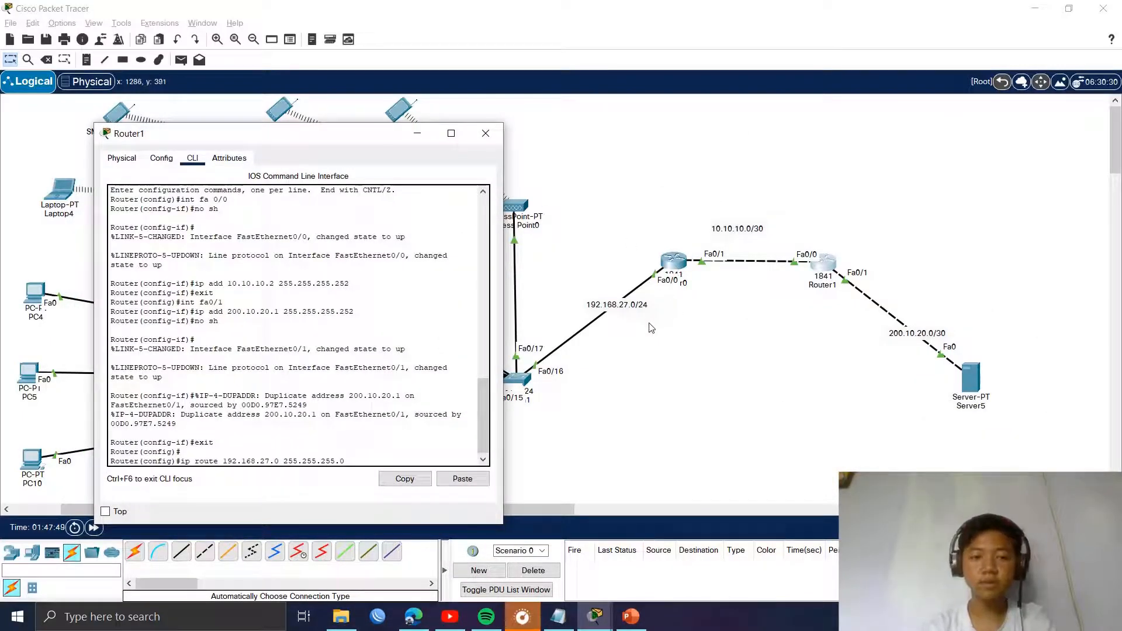
text(0.10.10.)
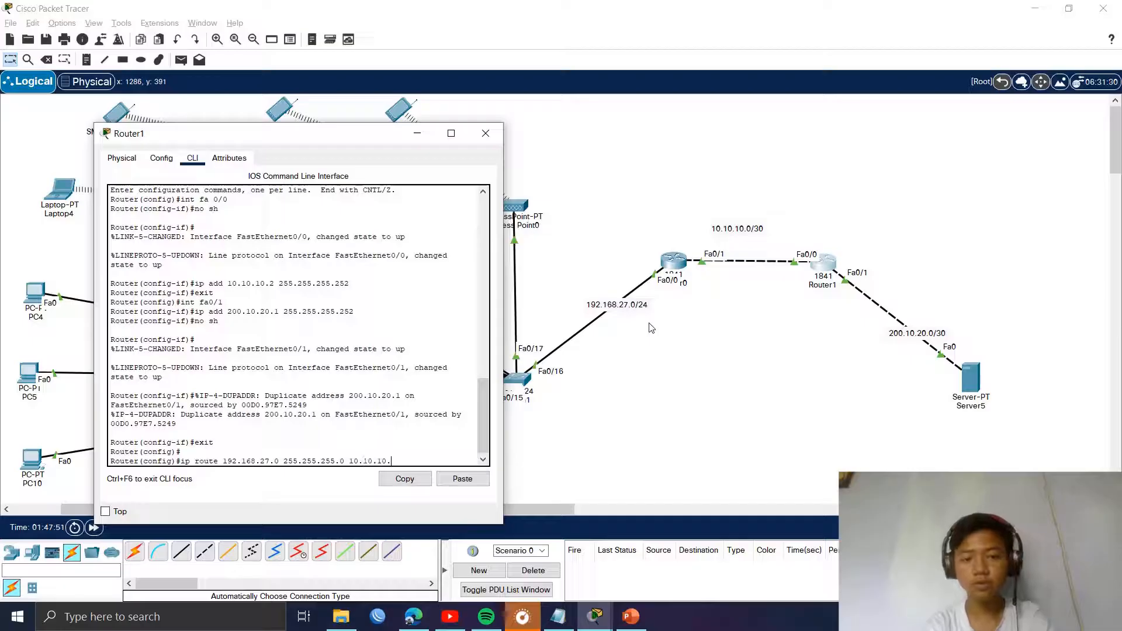
text(1)
key(Return)
text(exit)
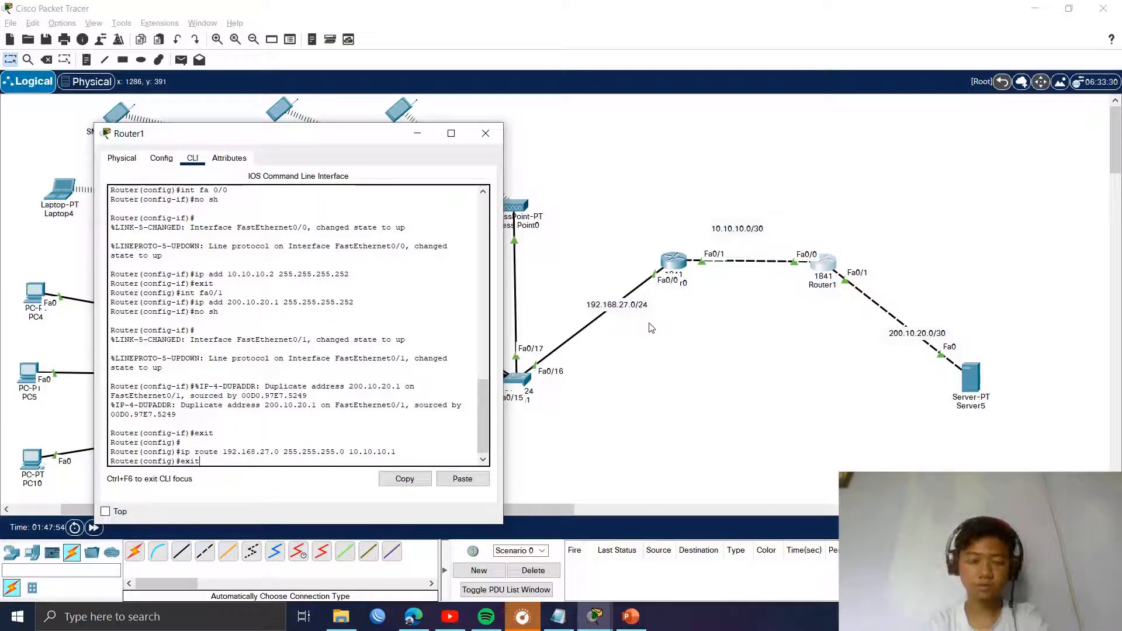
key(Return)
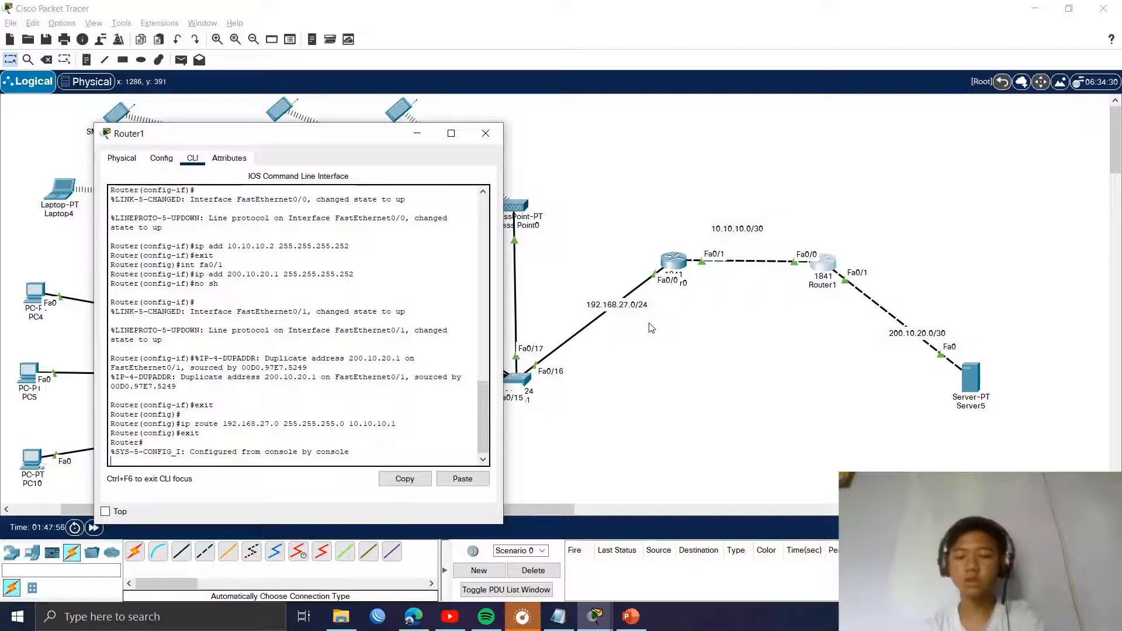
click(485, 133)
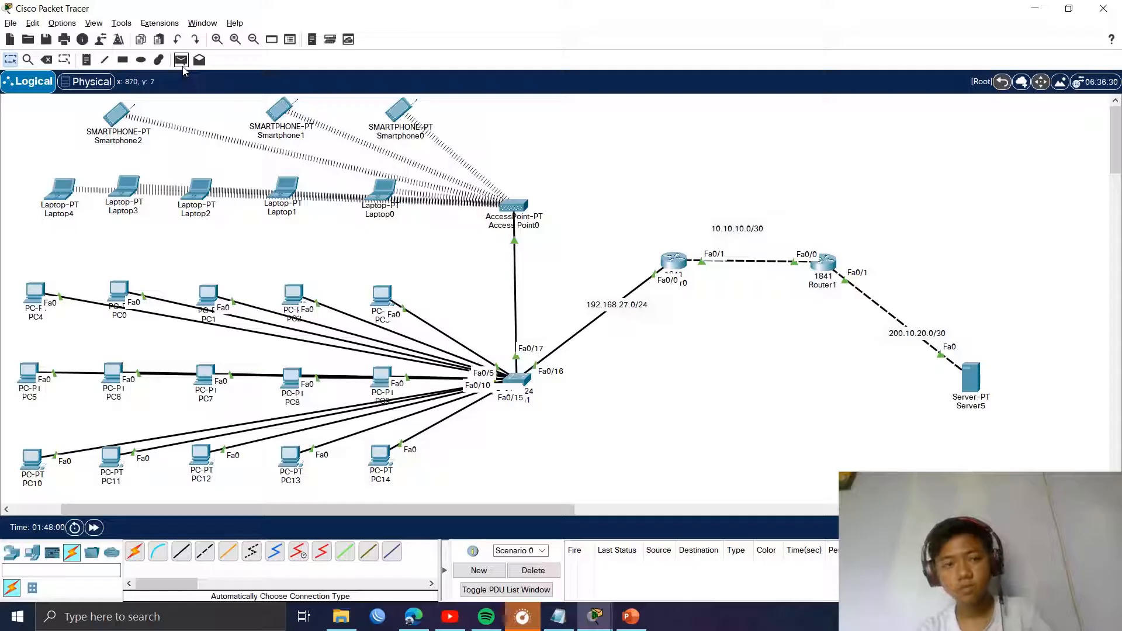
Step: Add a simple PDU ping test from Router1 to PC3
click(181, 61)
click(825, 262)
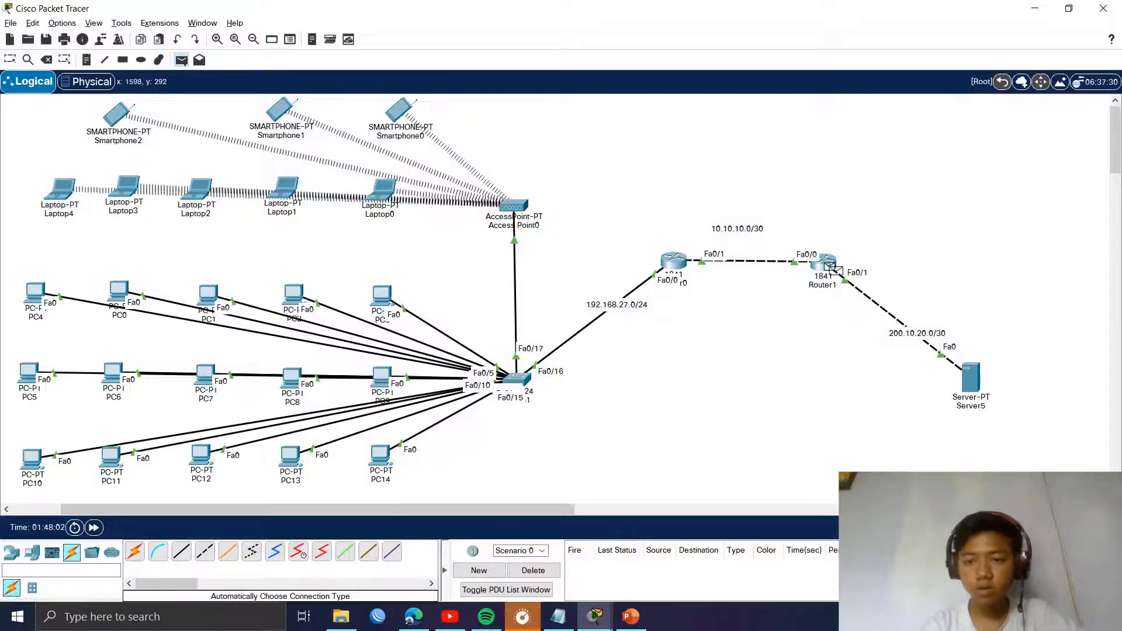
click(382, 297)
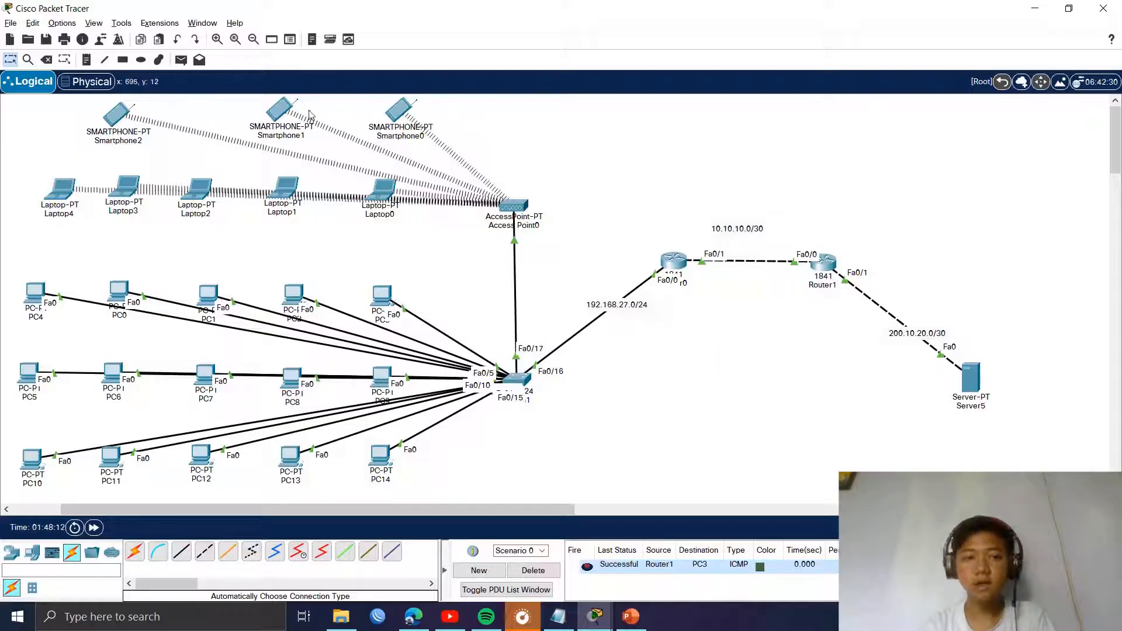
Step: Add a PC3-to-Server5 ping test and resend it after it fails
click(181, 59)
click(383, 295)
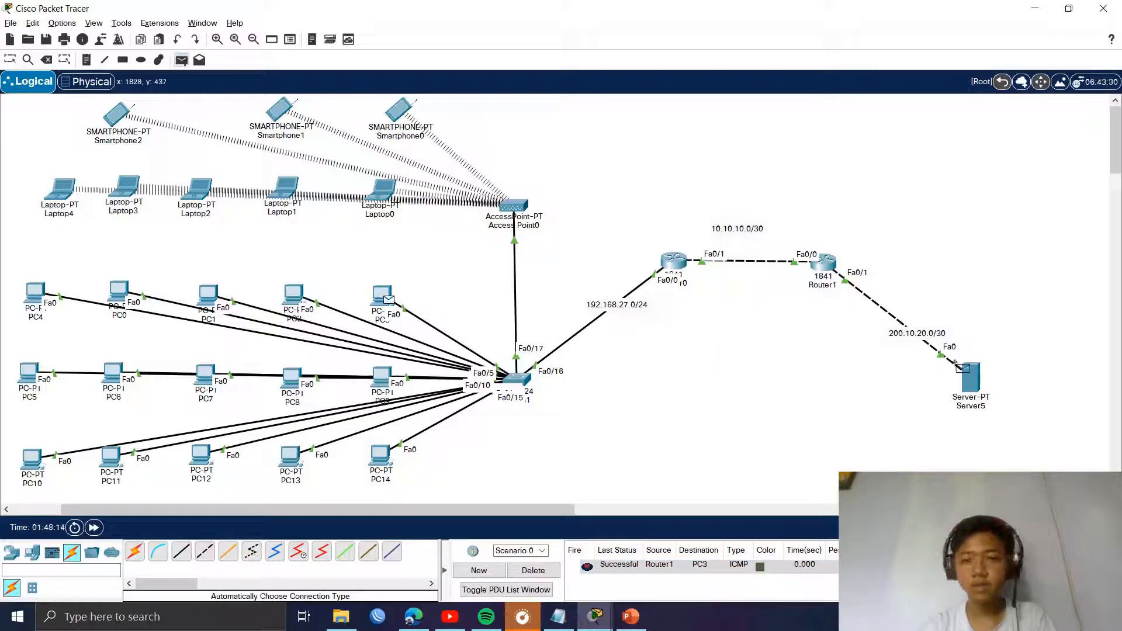
click(958, 365)
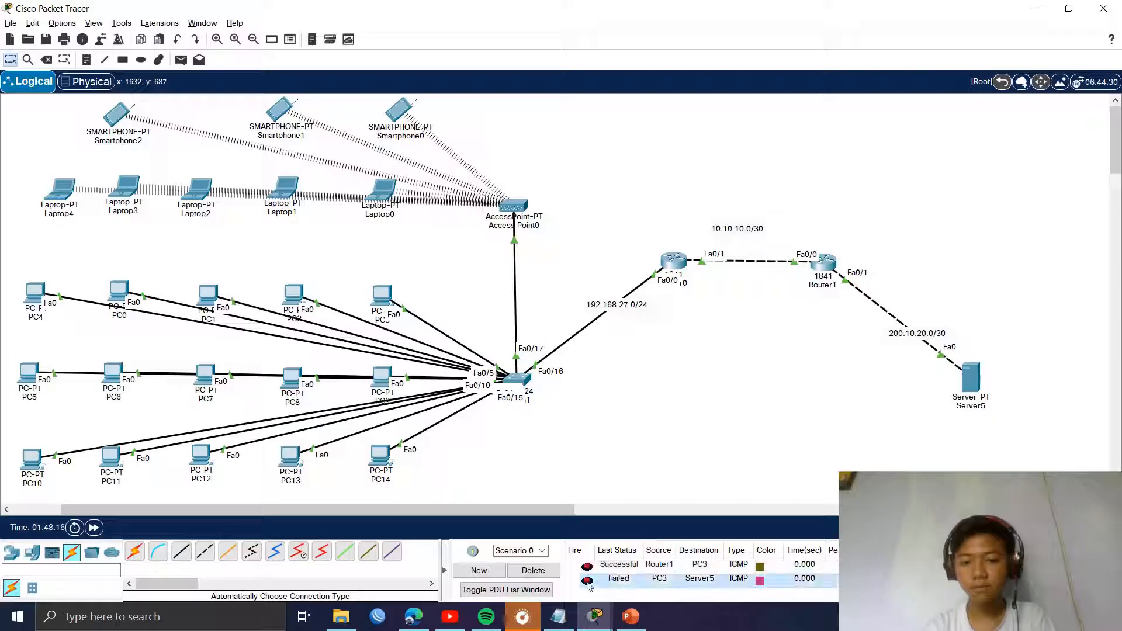
click(587, 581)
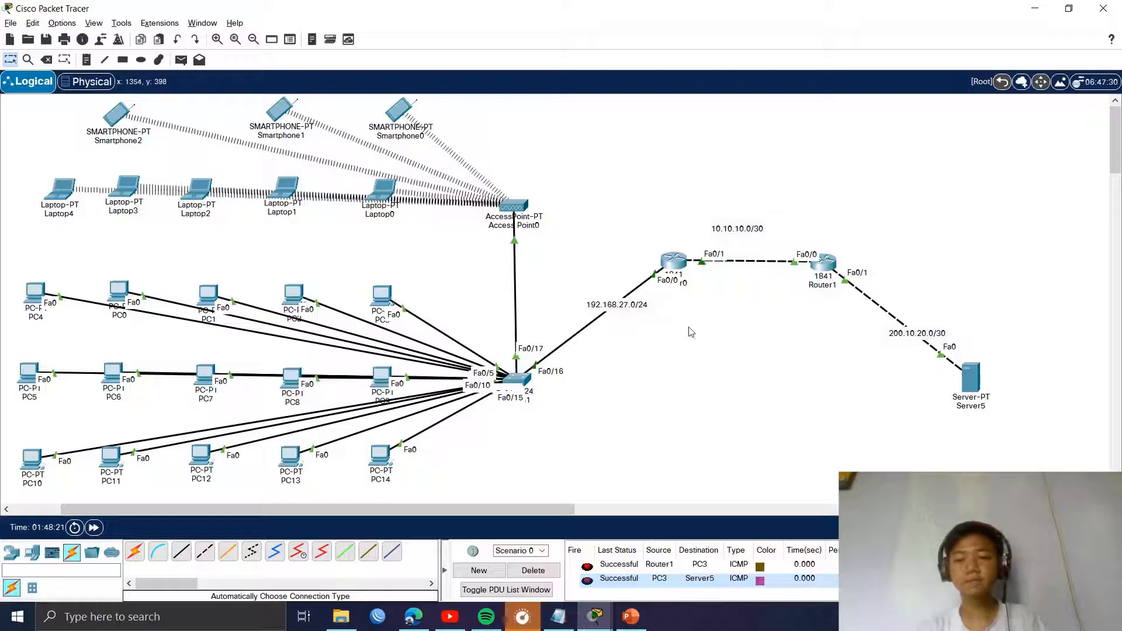
Step: Check Server5's configuration window, then open PC4's web browser
click(968, 378)
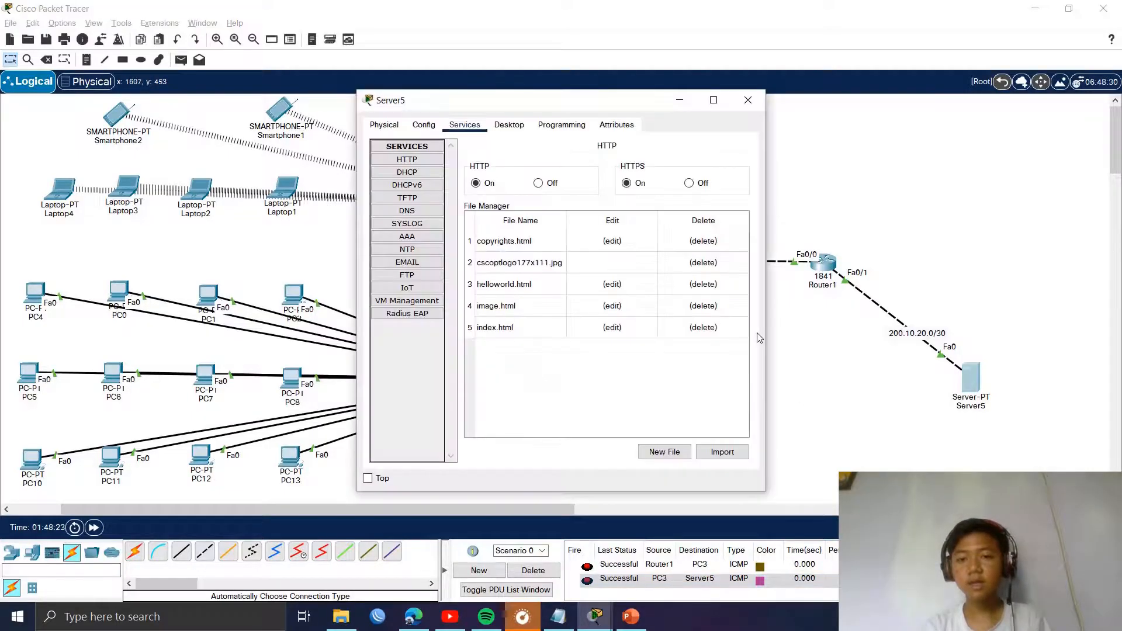
click(747, 104)
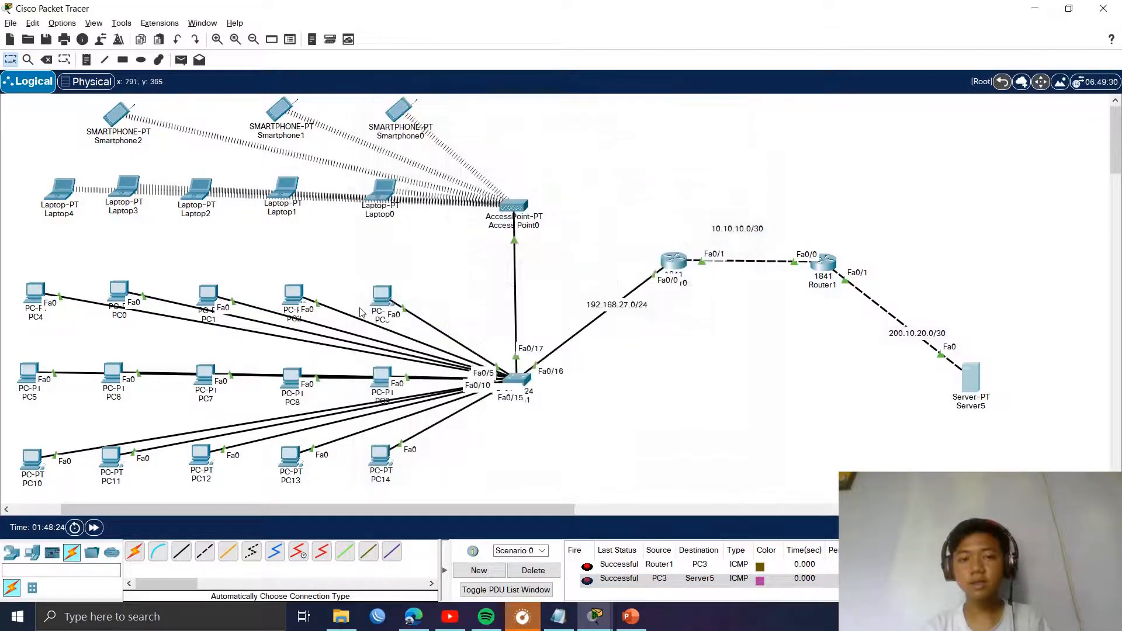
click(971, 383)
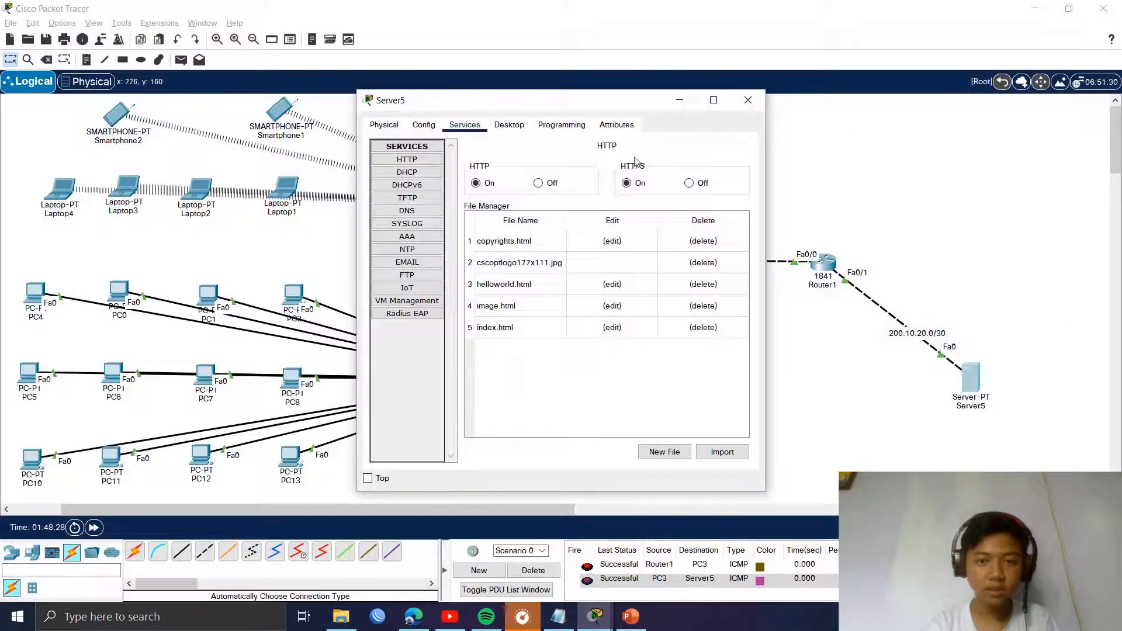
click(747, 100)
click(35, 292)
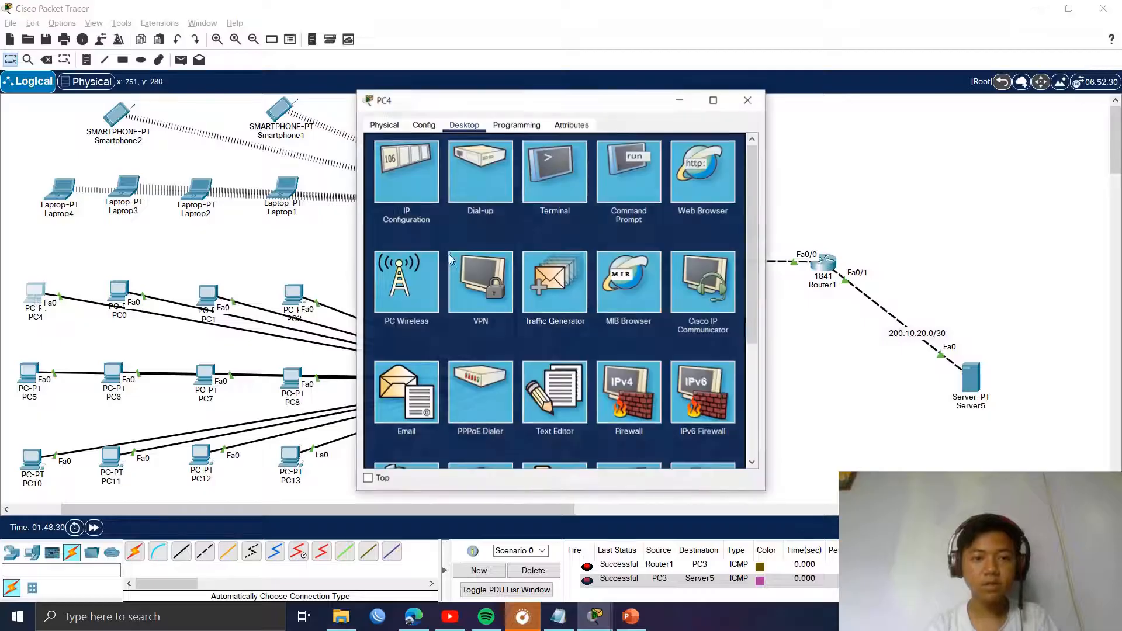
click(725, 176)
drag(585, 105, 236, 129)
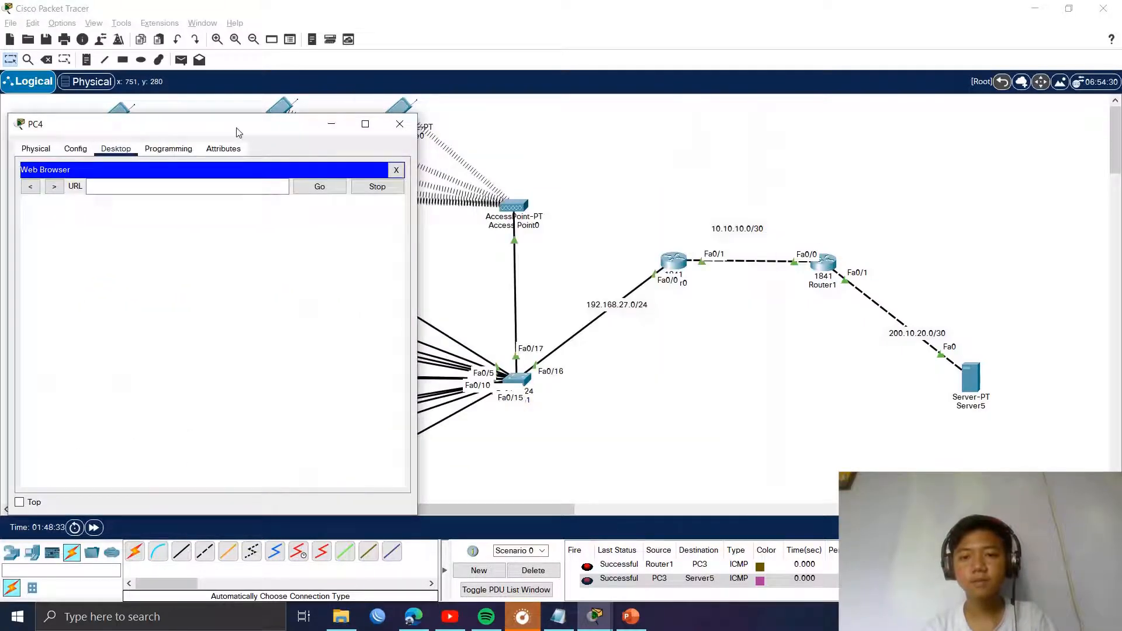
Step: Copy the domain name smk-jaya.sch.id from Server5's DNS record
click(972, 386)
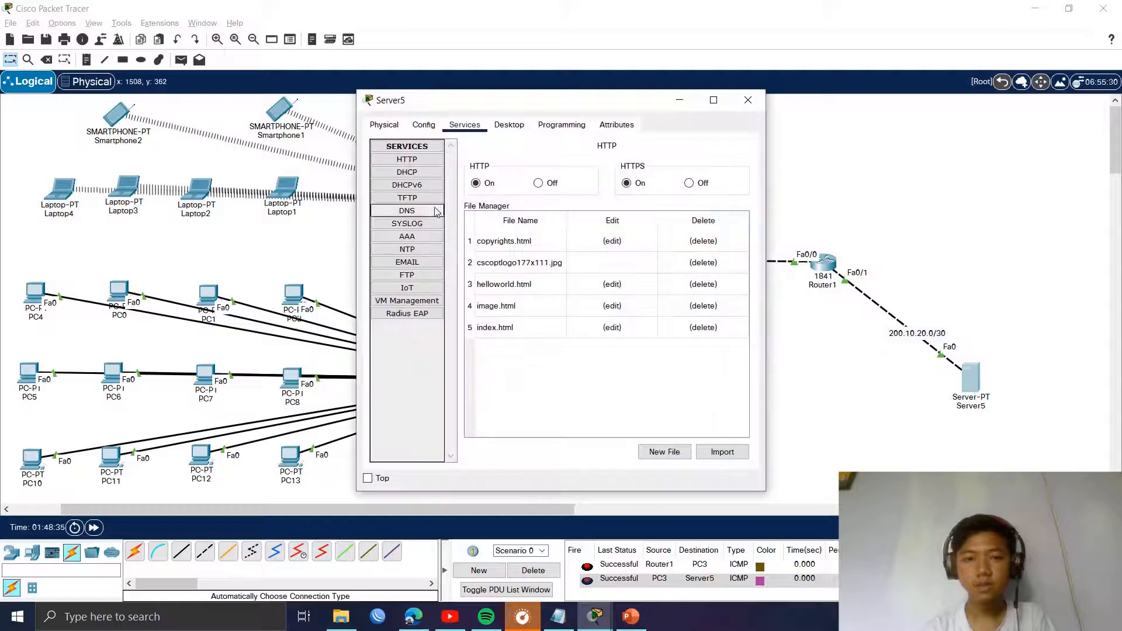
click(435, 212)
click(602, 288)
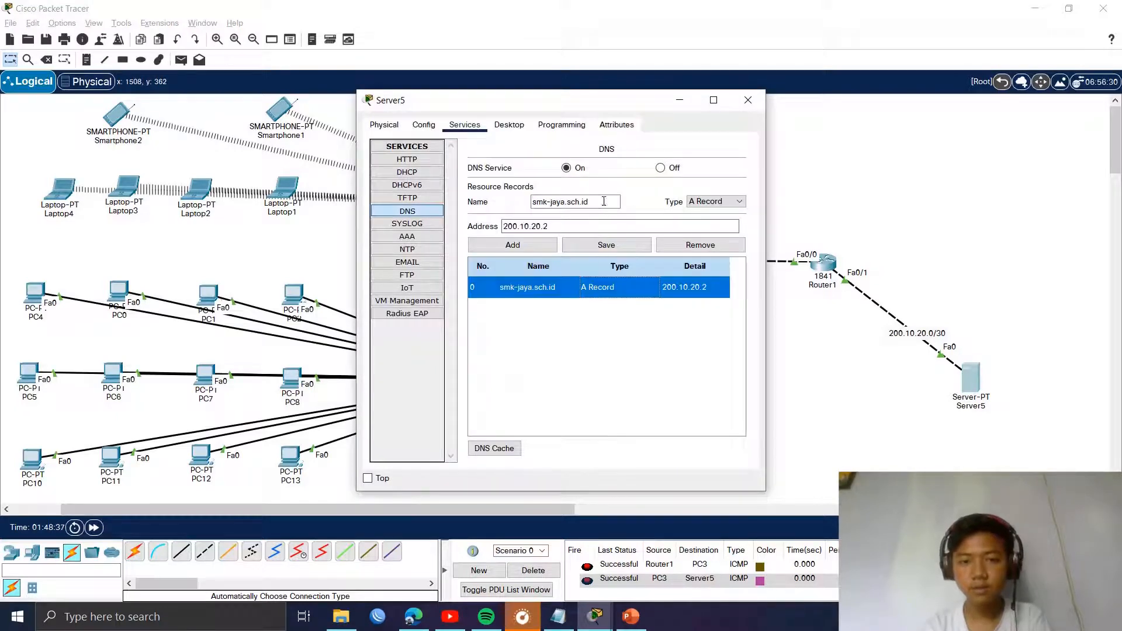
drag(603, 201, 504, 205)
key(ctrl+c)
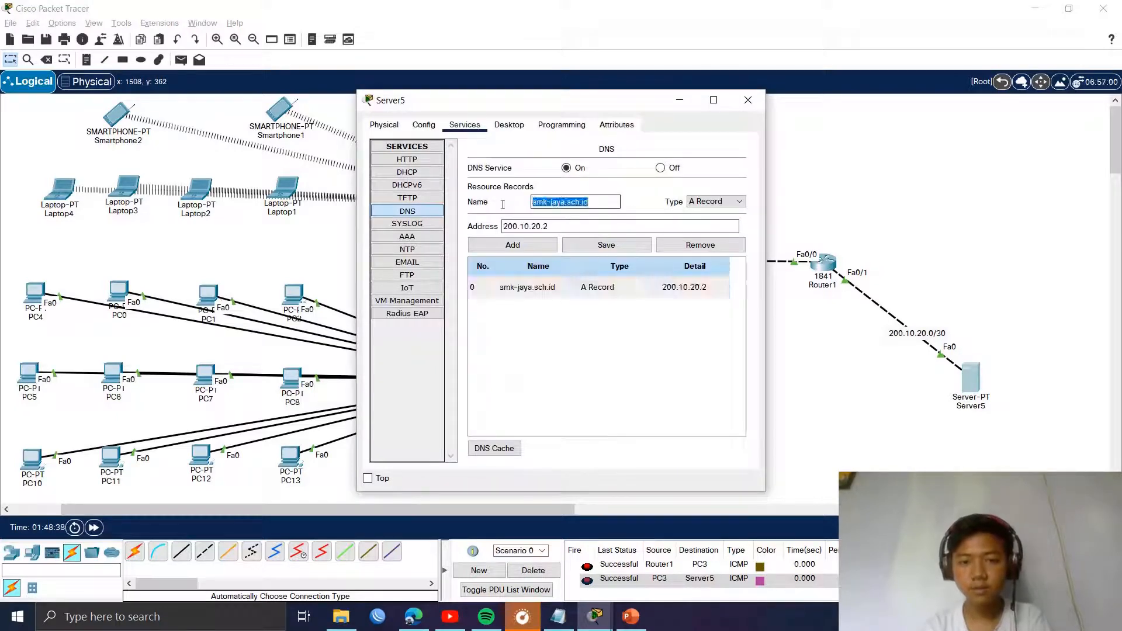
click(748, 100)
Step: Paste smk-jaya.sch.id into PC4's browser address and try to load the page
click(35, 292)
click(168, 186)
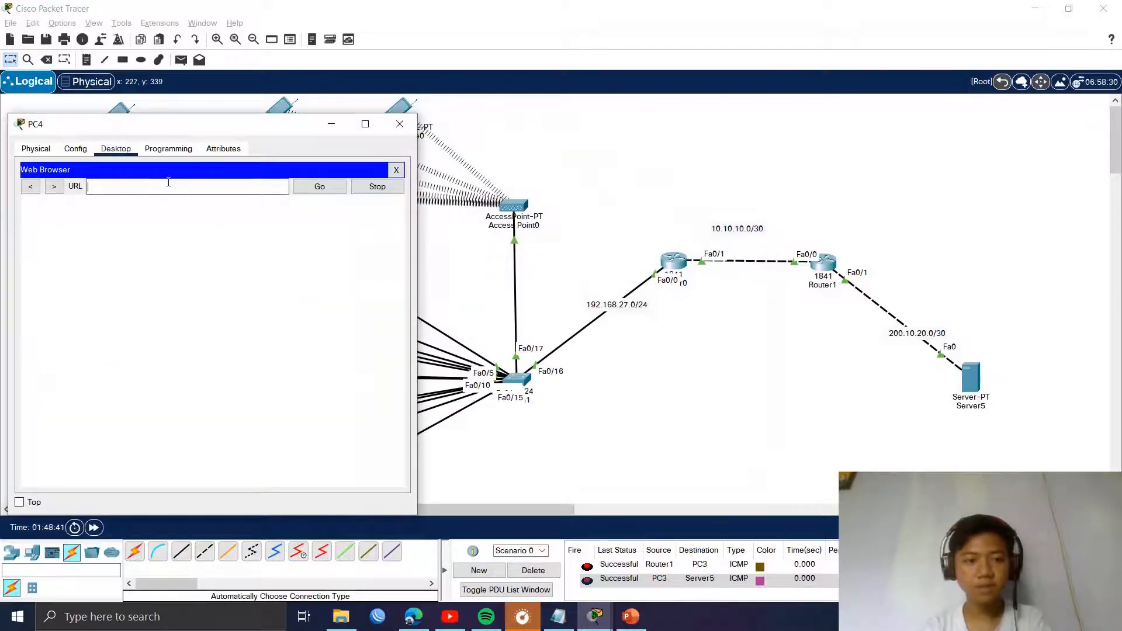
key(ctrl+v)
click(323, 191)
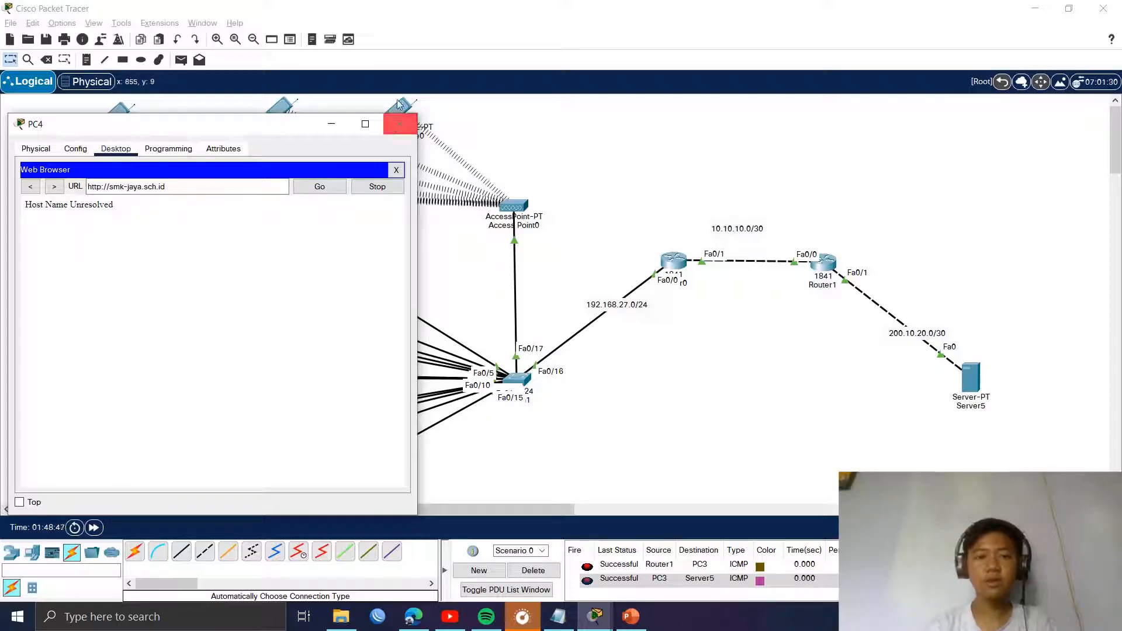
Step: Check PC4's IP configuration, which shows DNS server 0.0.0.0, and close PC4
click(397, 169)
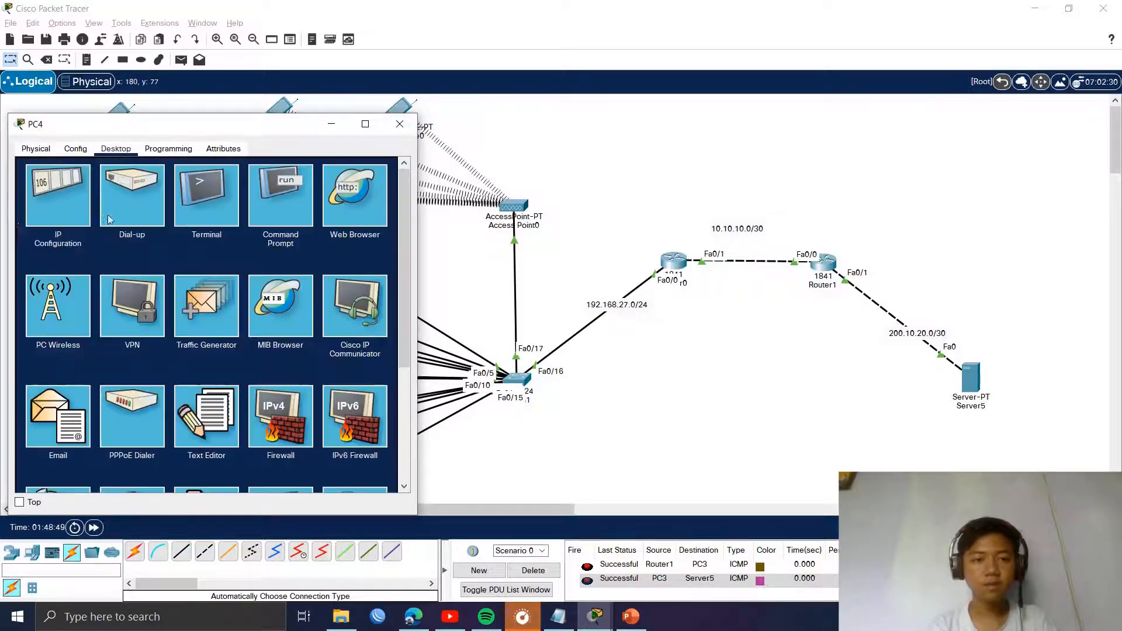
click(61, 205)
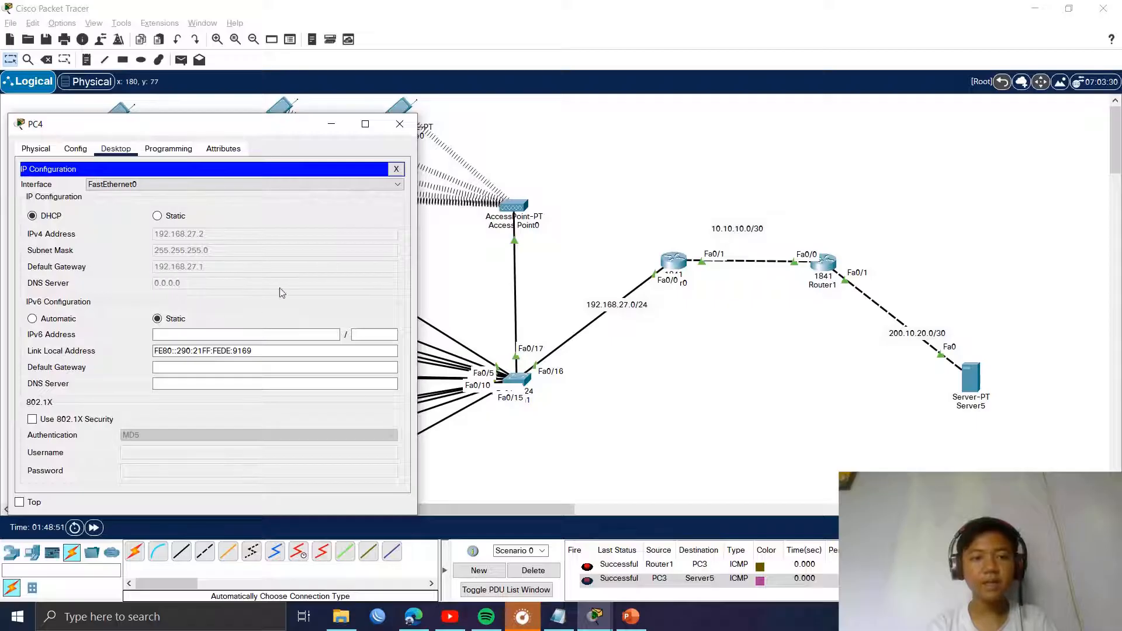
click(396, 168)
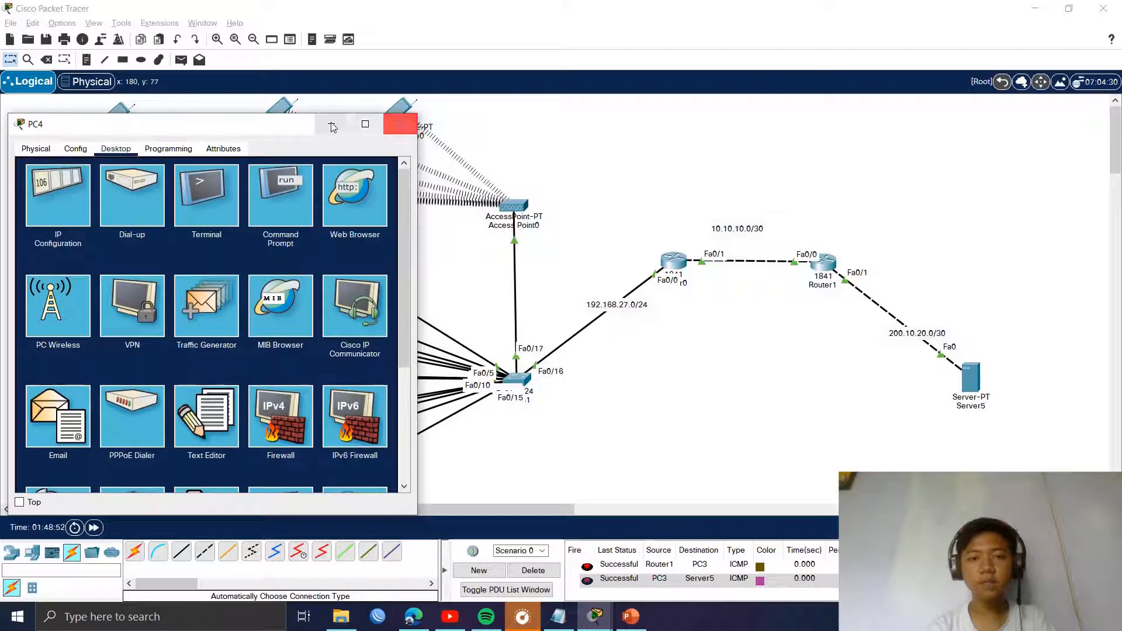
click(399, 124)
Step: In Router0's CLI, enter conf t, ip dhcp pool Lab, and dns-server 200.10.20.2
click(672, 260)
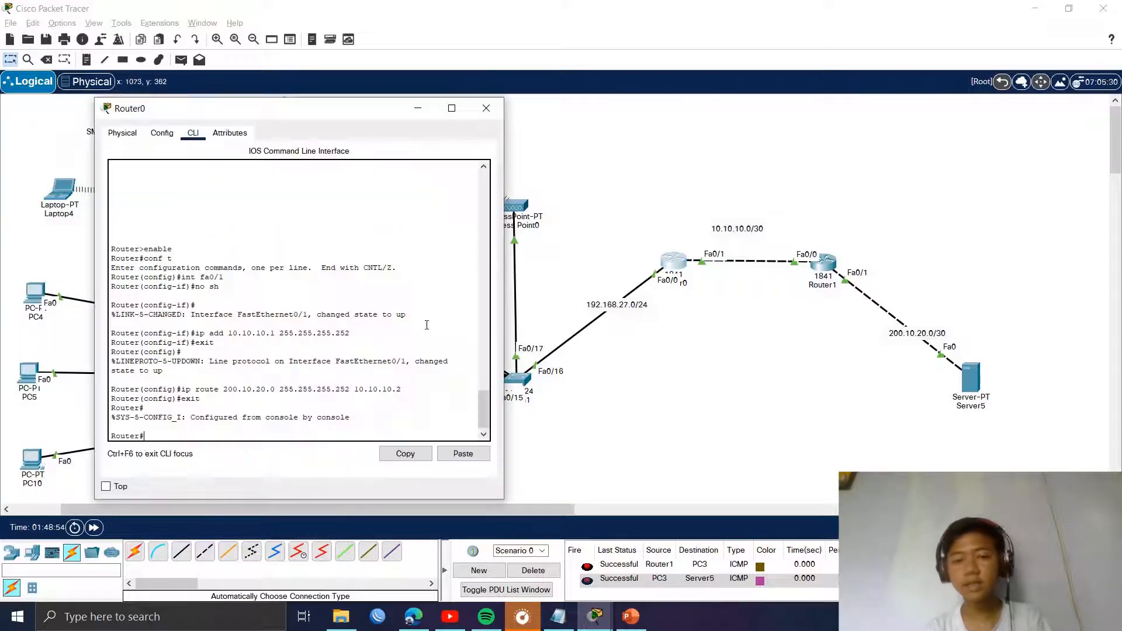
text(er#c)
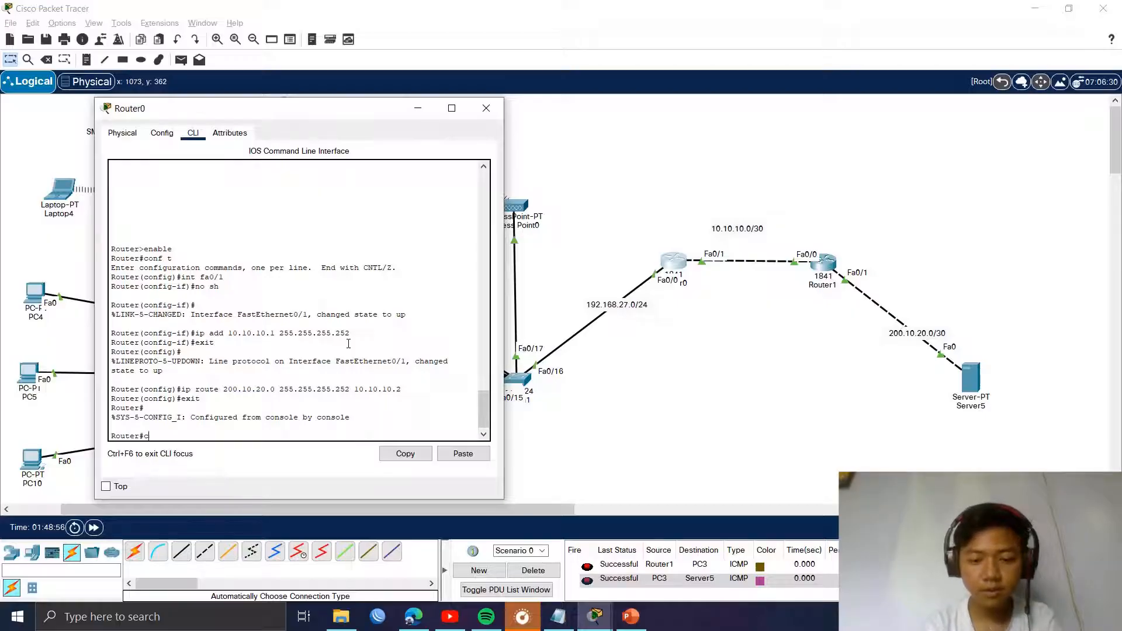
text(onf t)
key(Return)
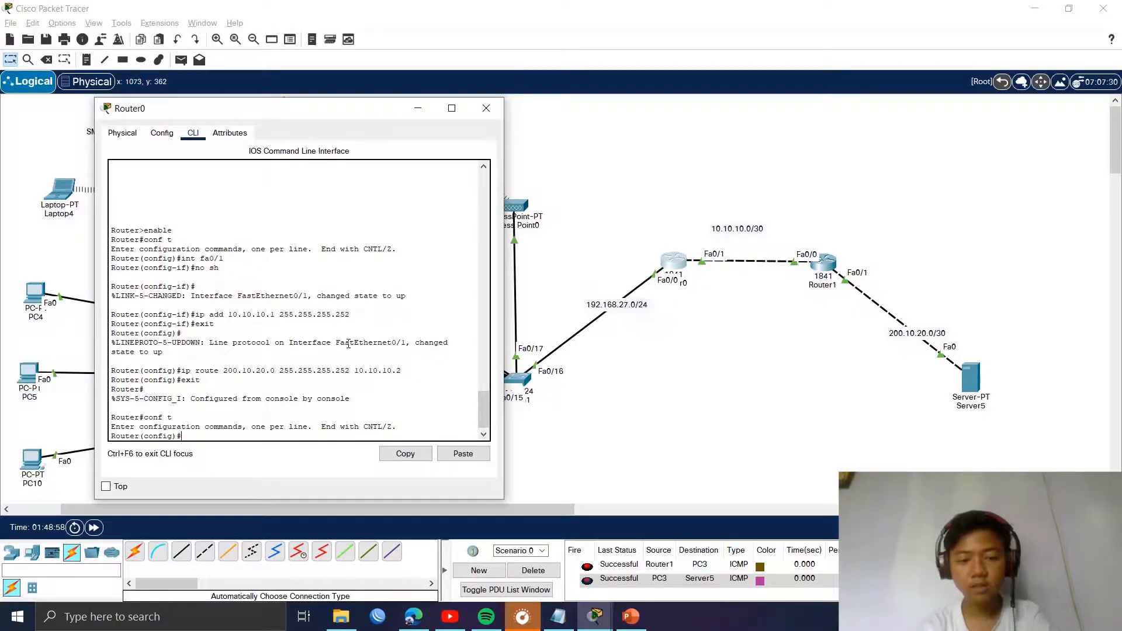
text(ip)
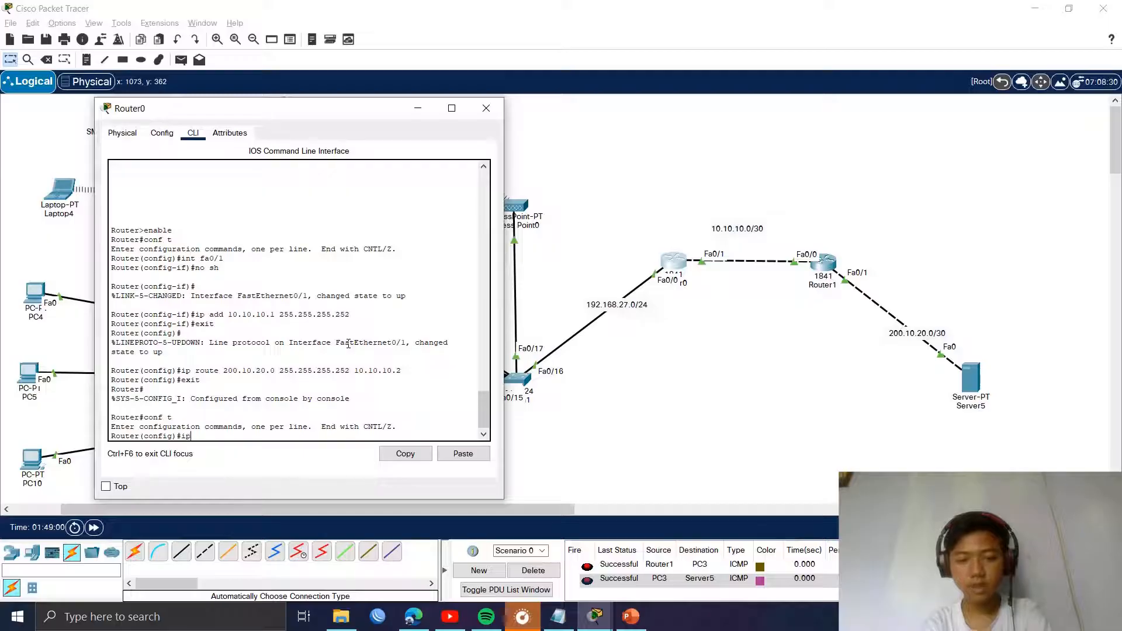
text( dhcp pool La)
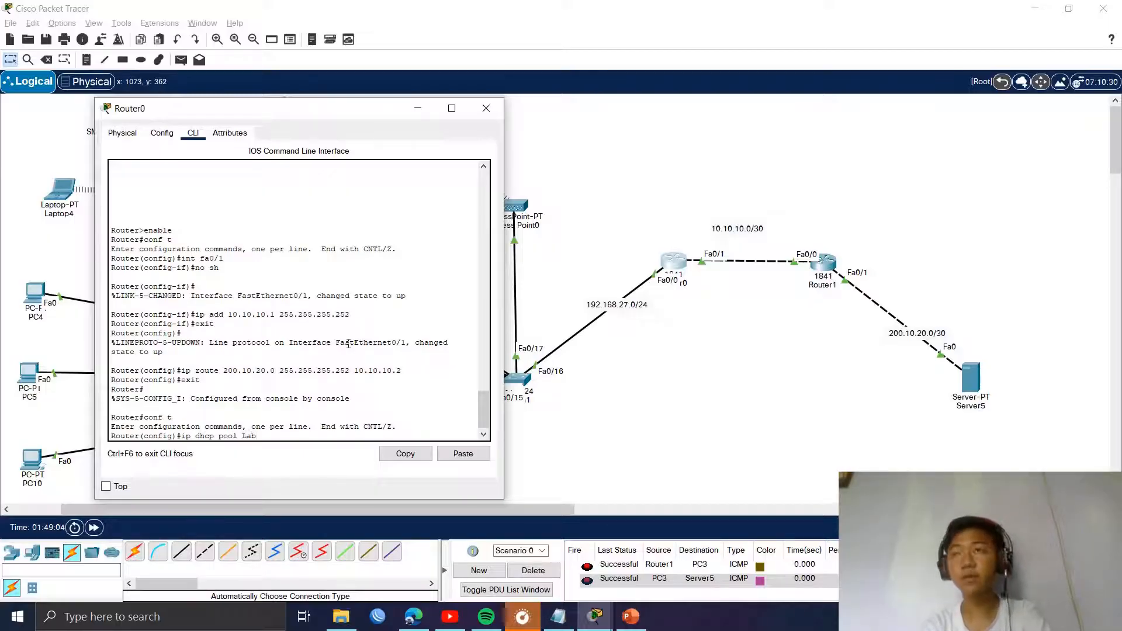
text(b)
key(Return)
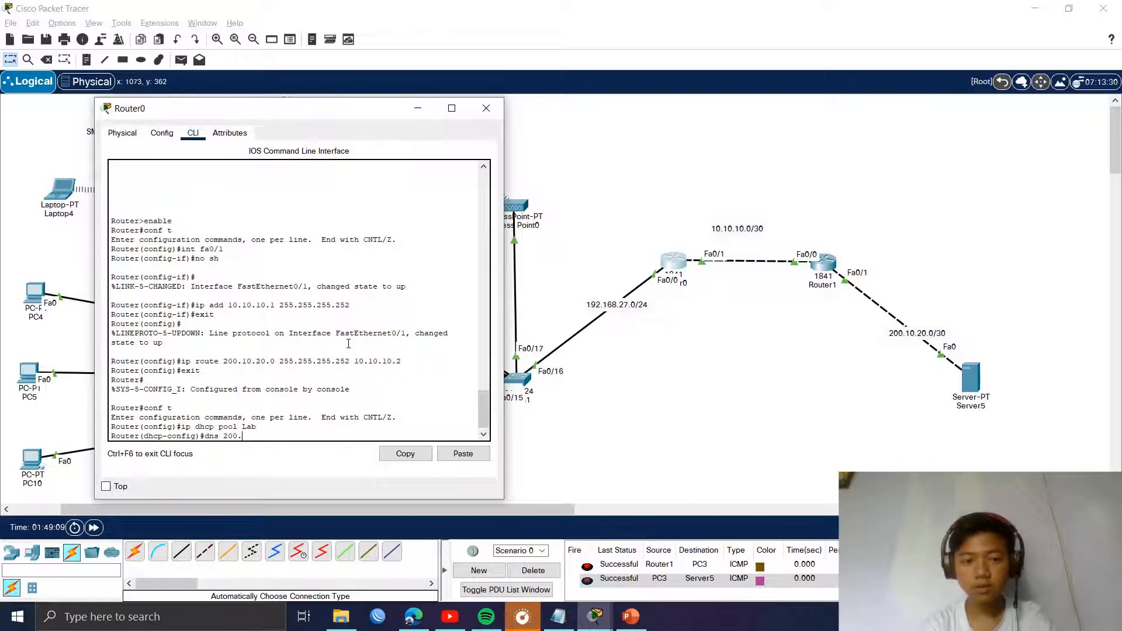
text(dns 200.10.20.)
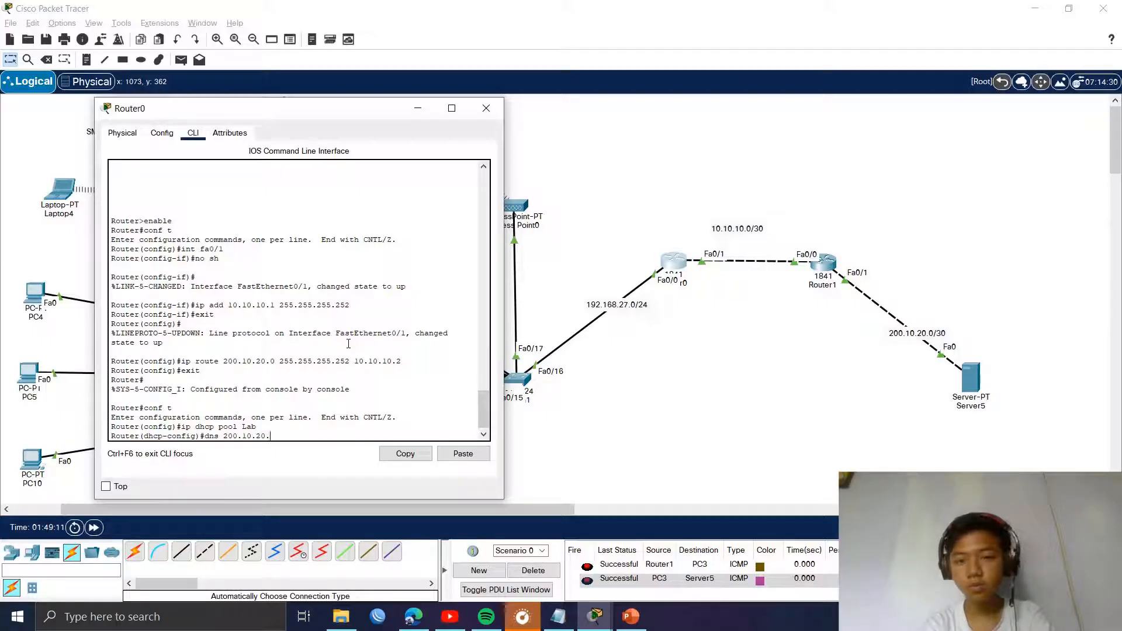
text(2)
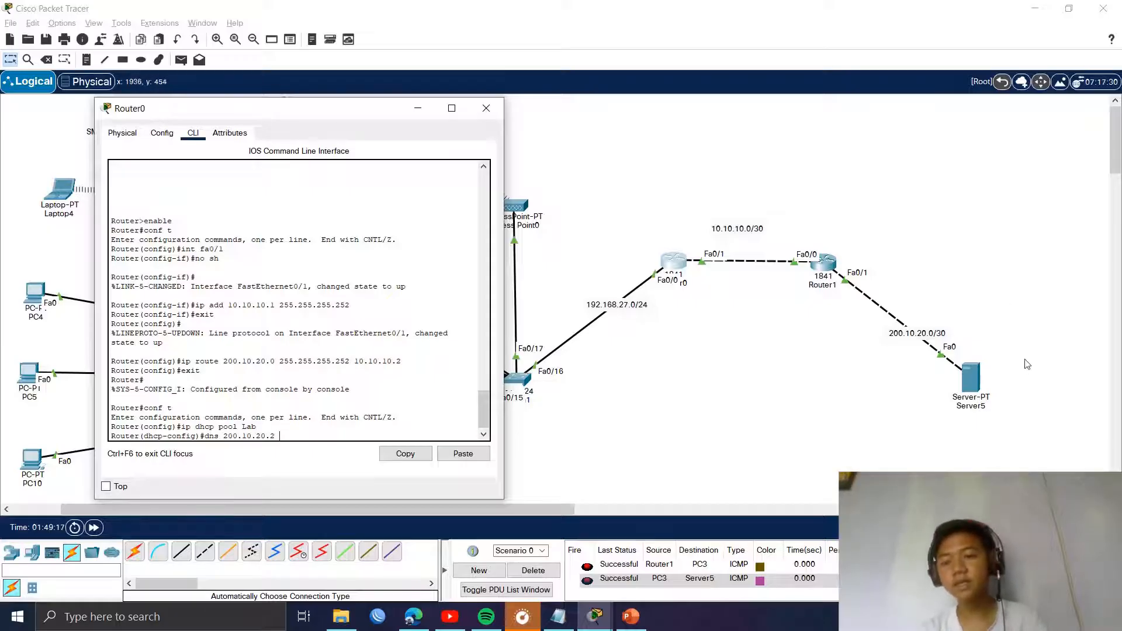
key(Return)
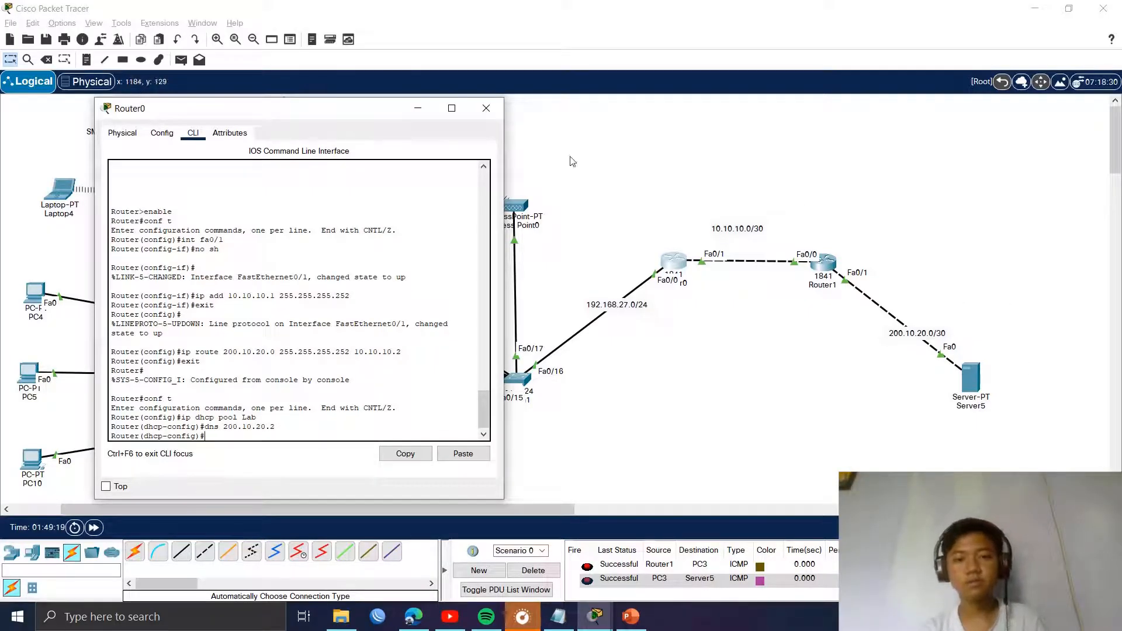
Step: Renew PC4's DHCP lease from its IP configuration
click(475, 117)
click(36, 294)
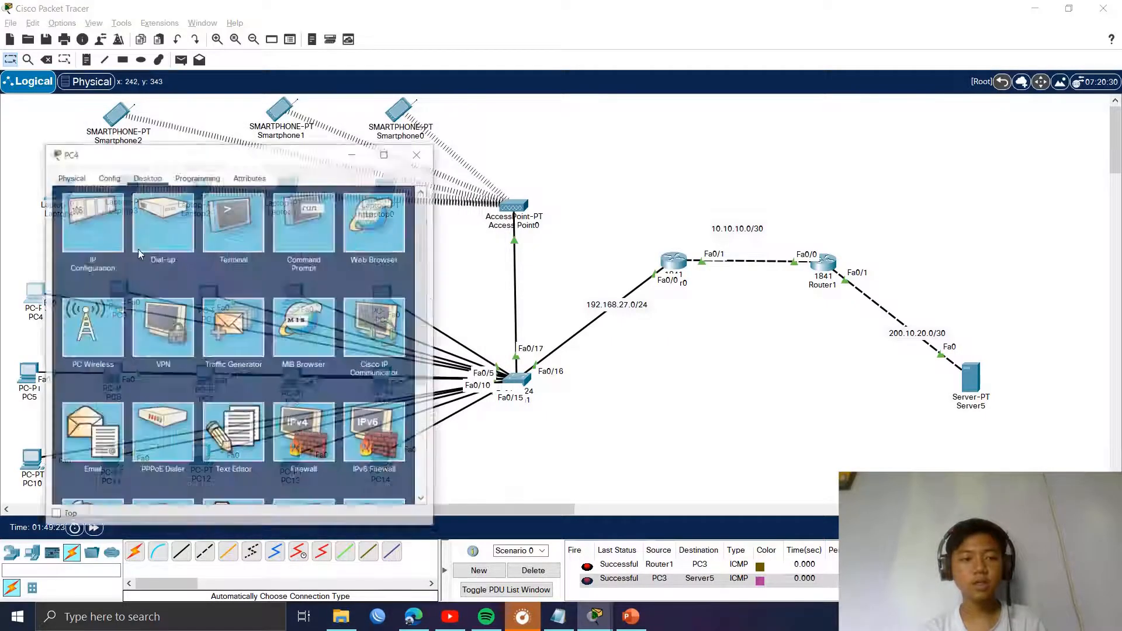
click(63, 192)
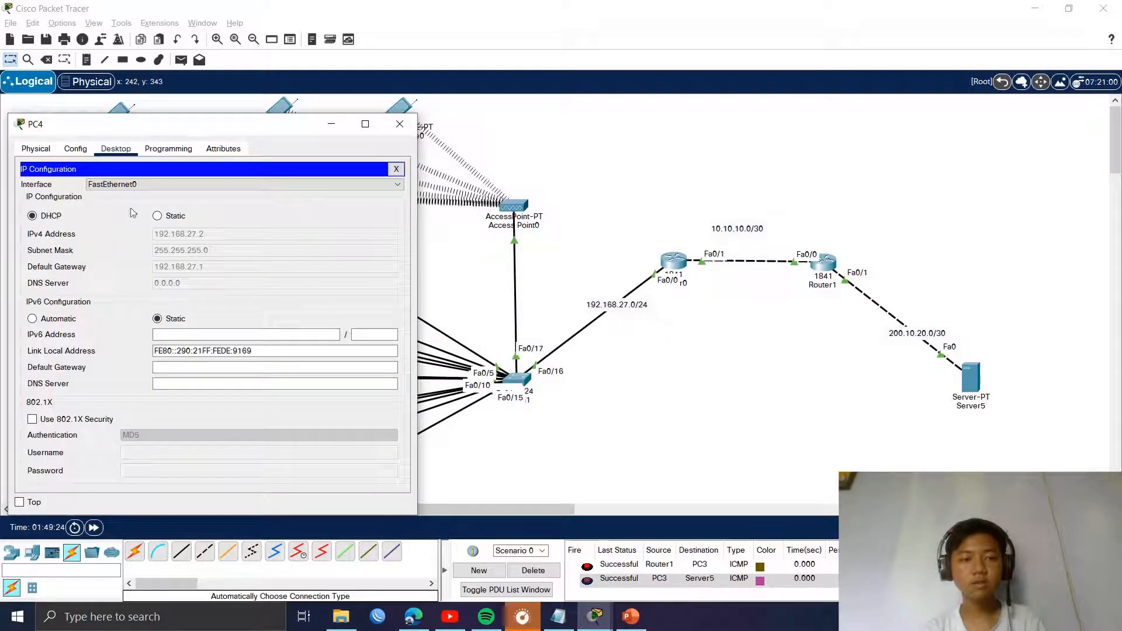
click(57, 219)
drag(257, 130, 699, 128)
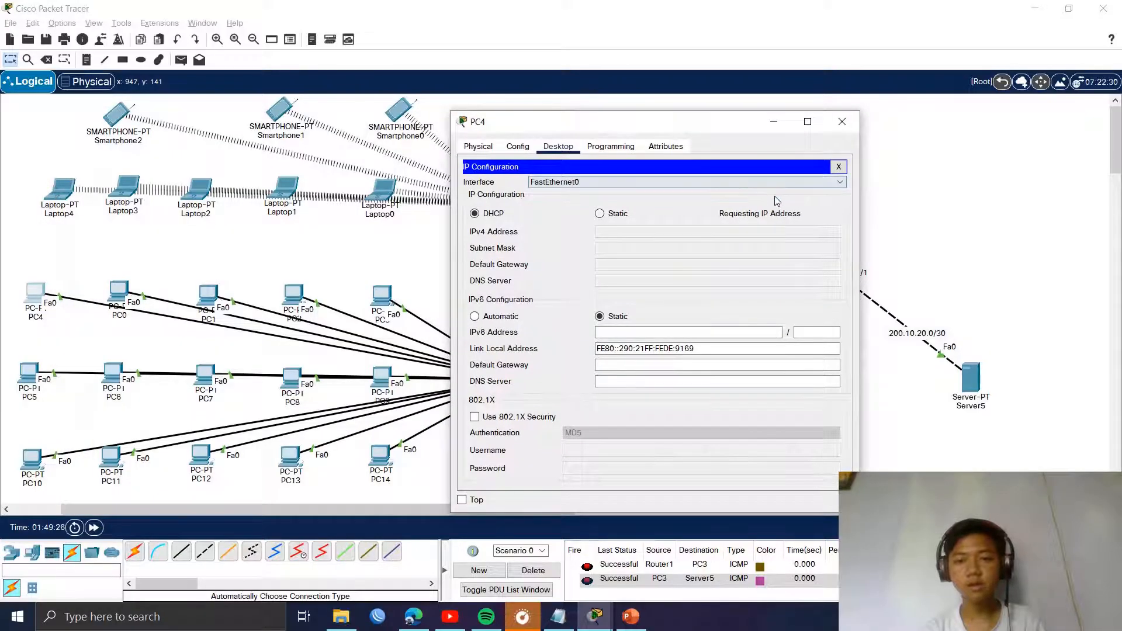
click(842, 121)
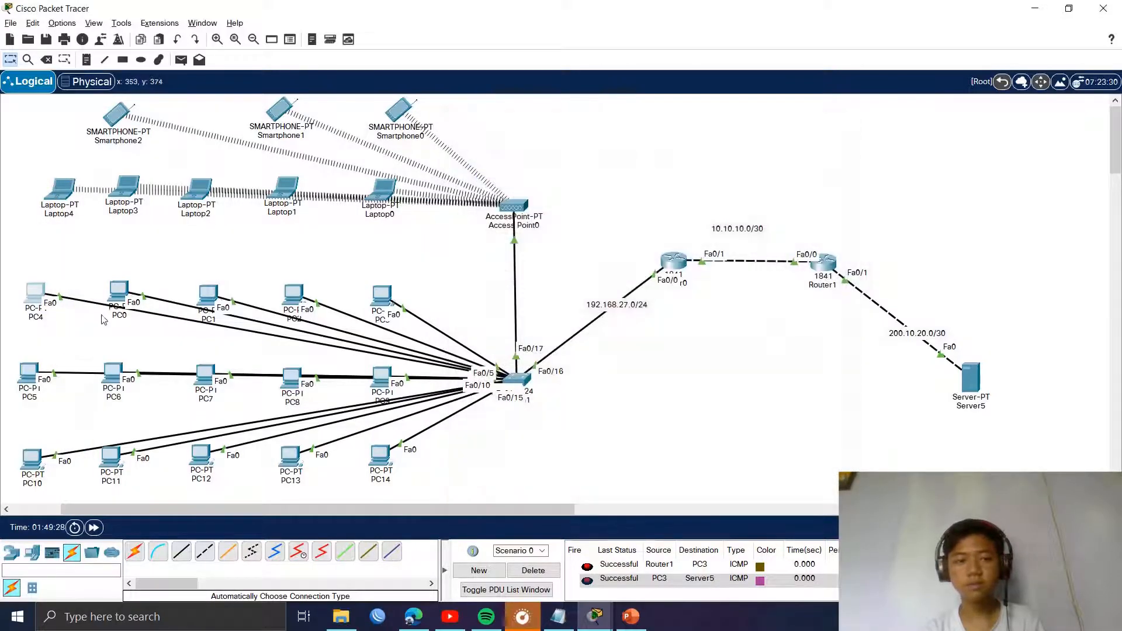
Step: Renew PC0's and PC1's leases by switching each to Static and back to DHCP
click(118, 291)
click(378, 176)
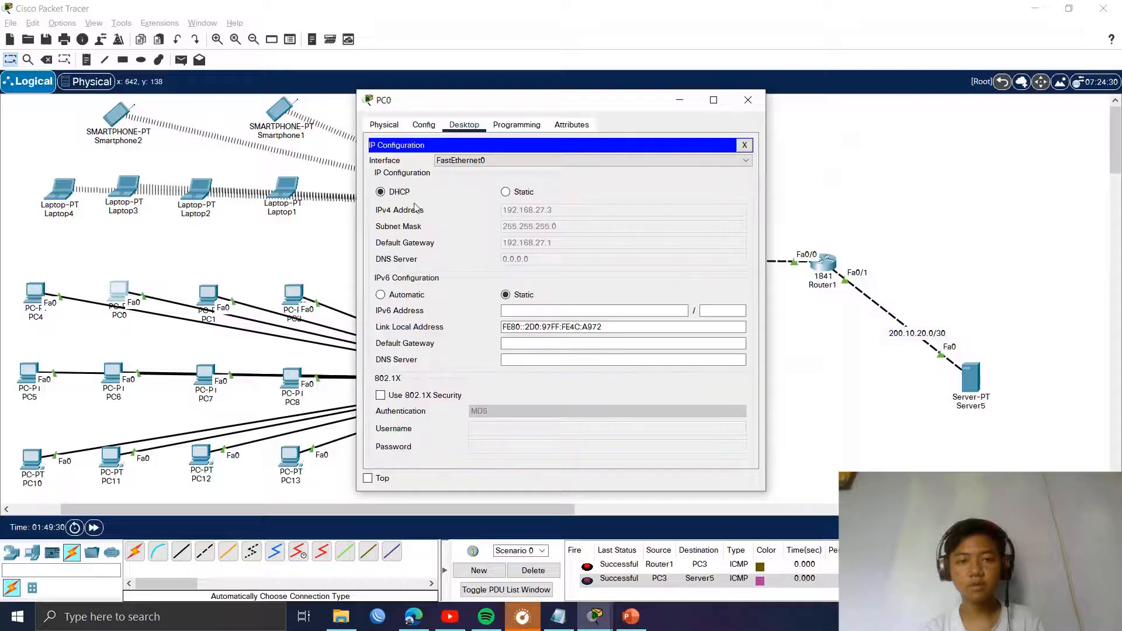
click(506, 191)
click(380, 193)
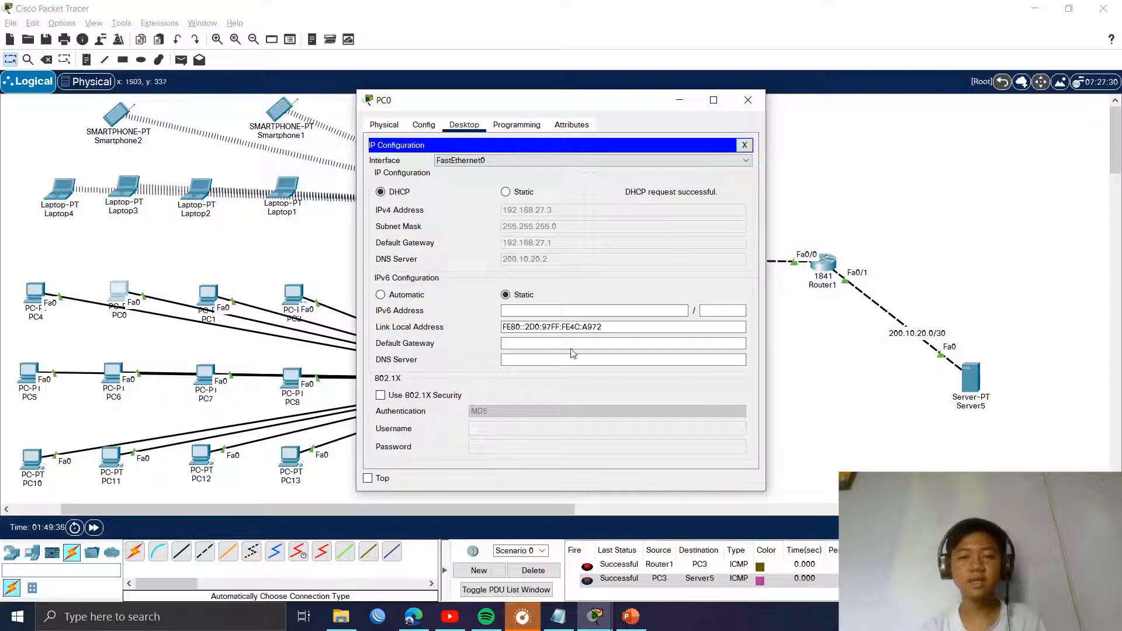
click(750, 108)
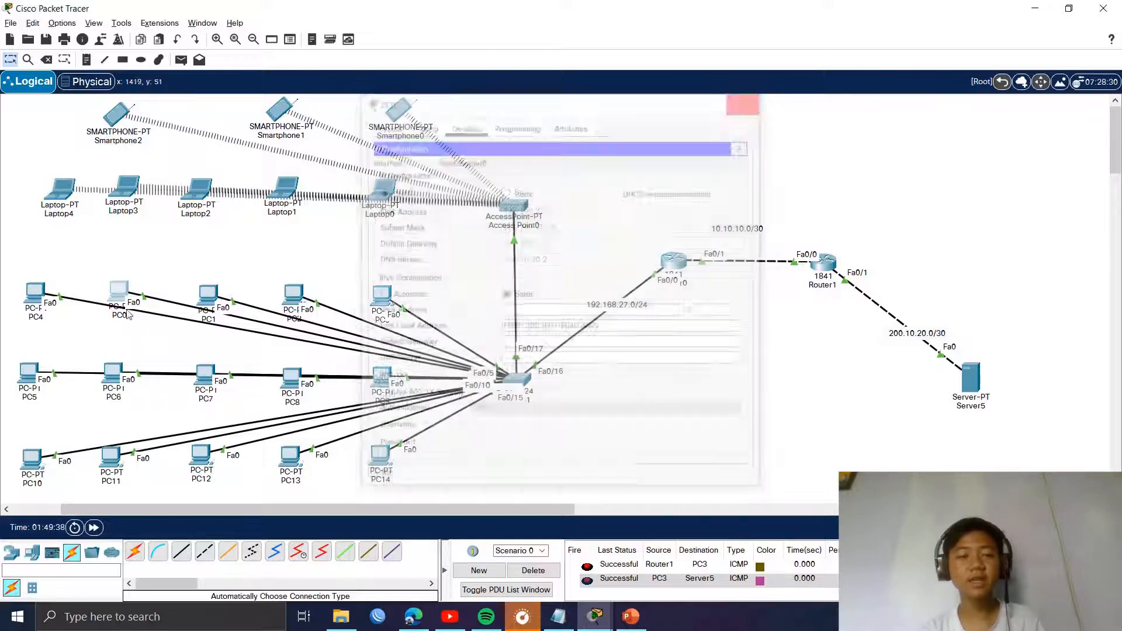
click(207, 294)
click(397, 171)
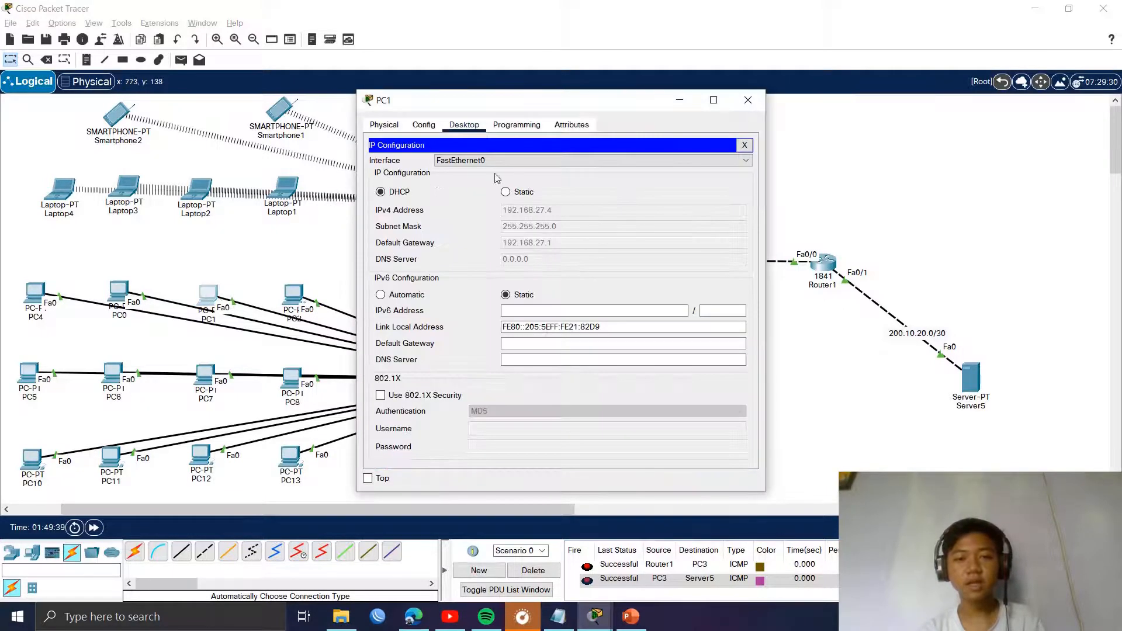
click(506, 192)
click(381, 192)
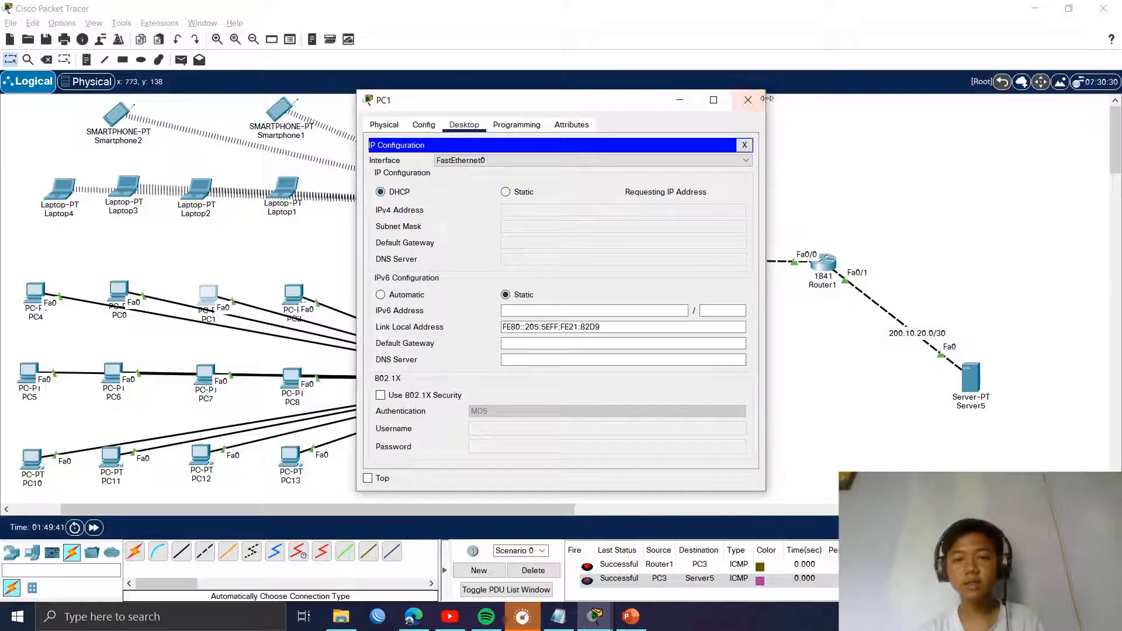
click(748, 100)
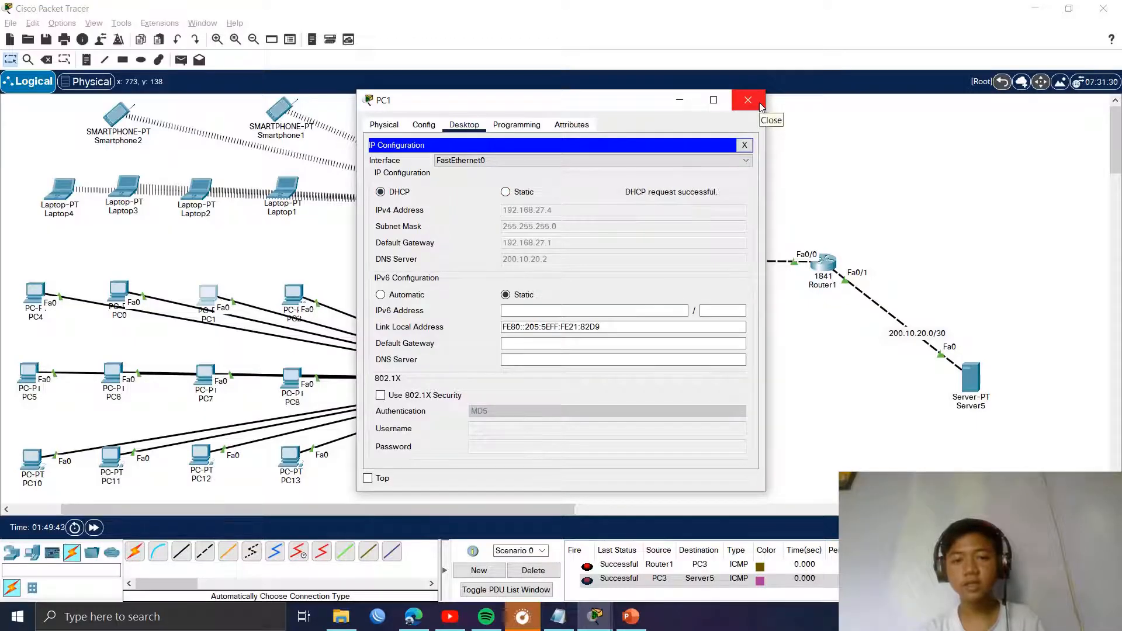
Step: Renew the DHCP leases on Laptop4 and Laptop3
click(393, 198)
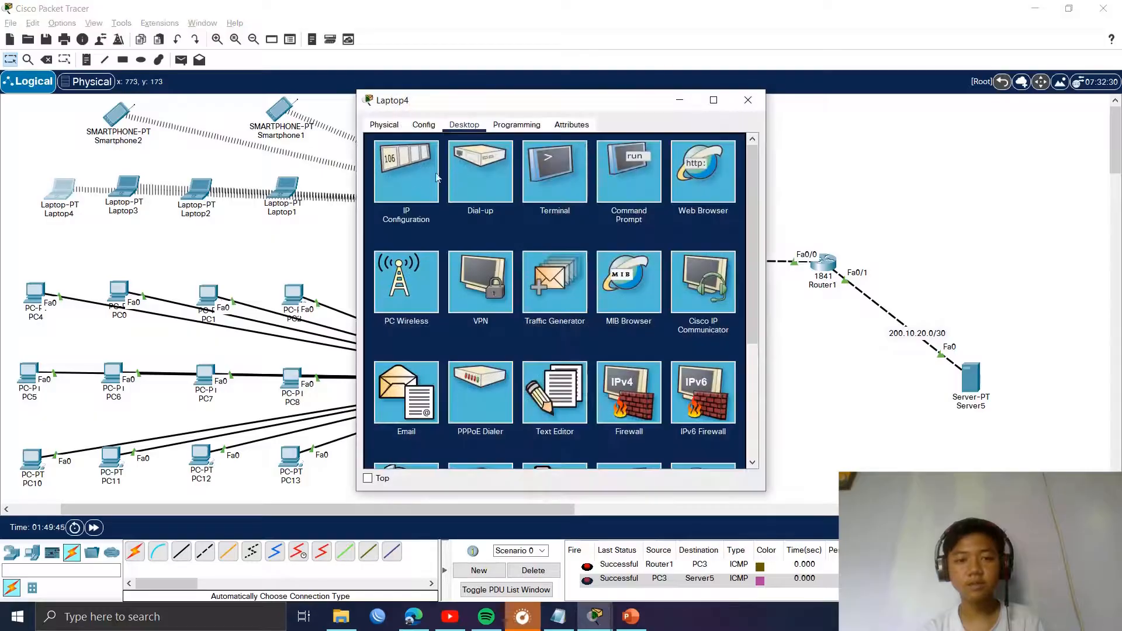
click(397, 197)
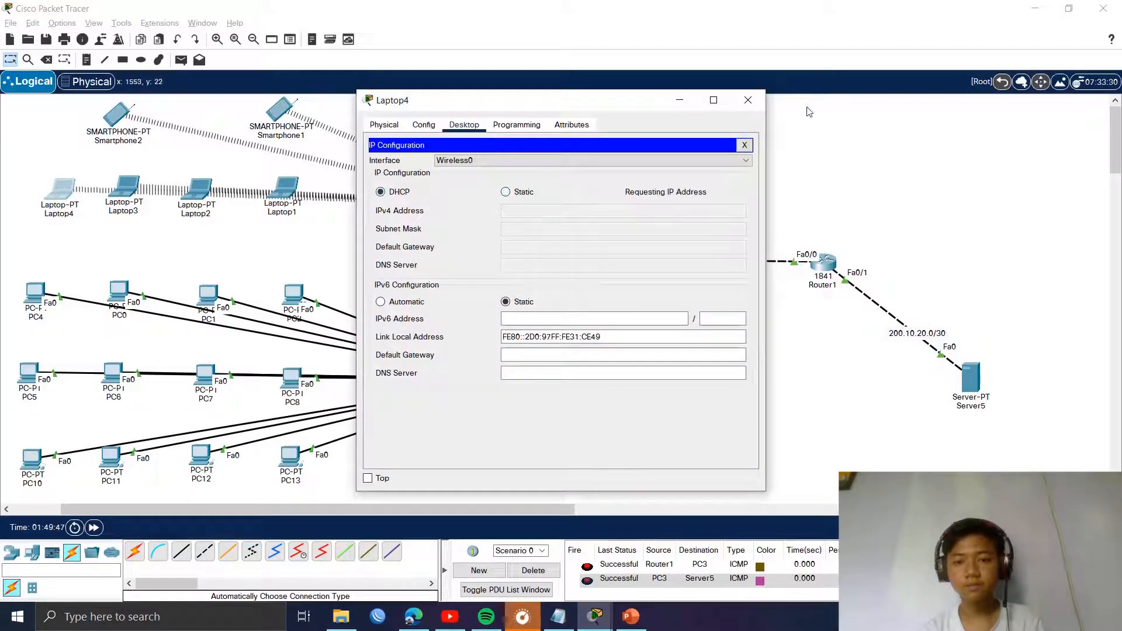
click(748, 100)
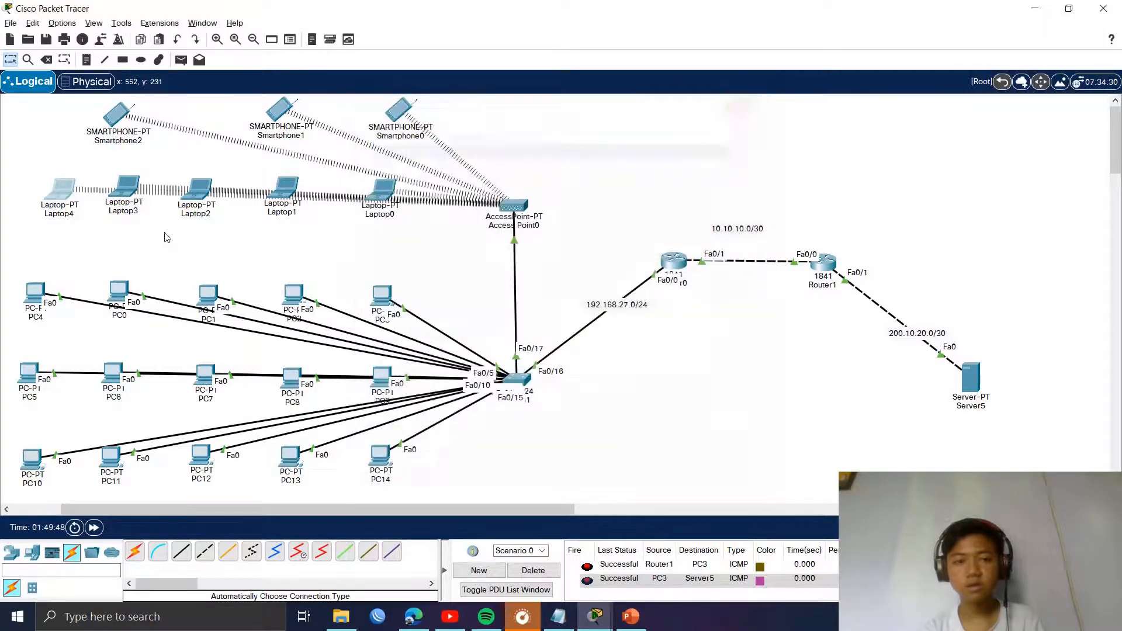
click(124, 187)
click(406, 175)
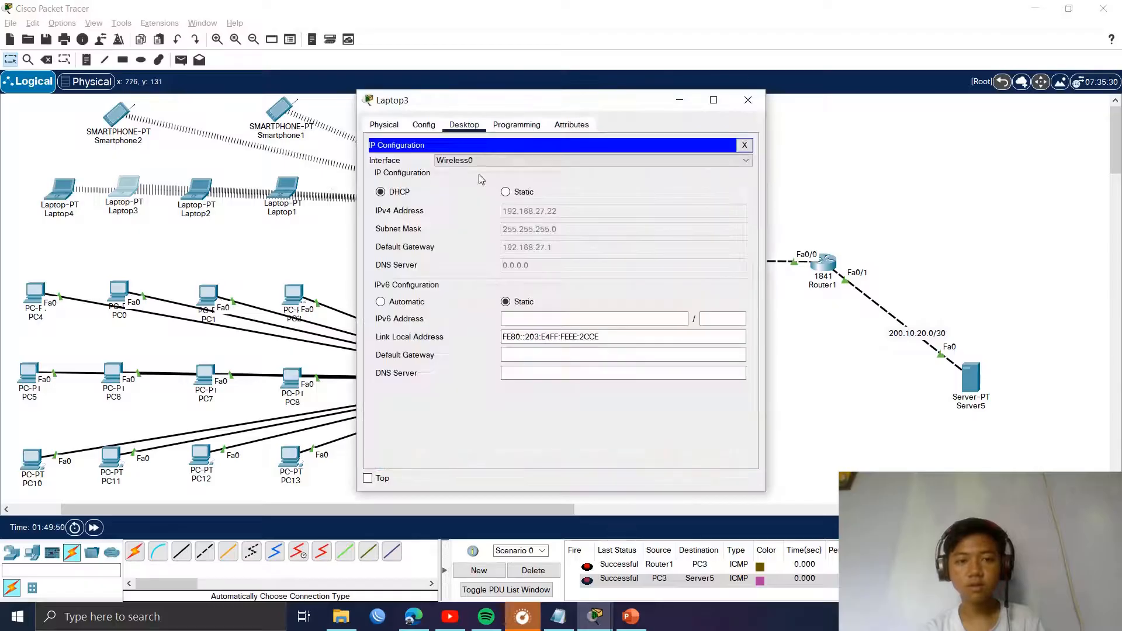
click(399, 197)
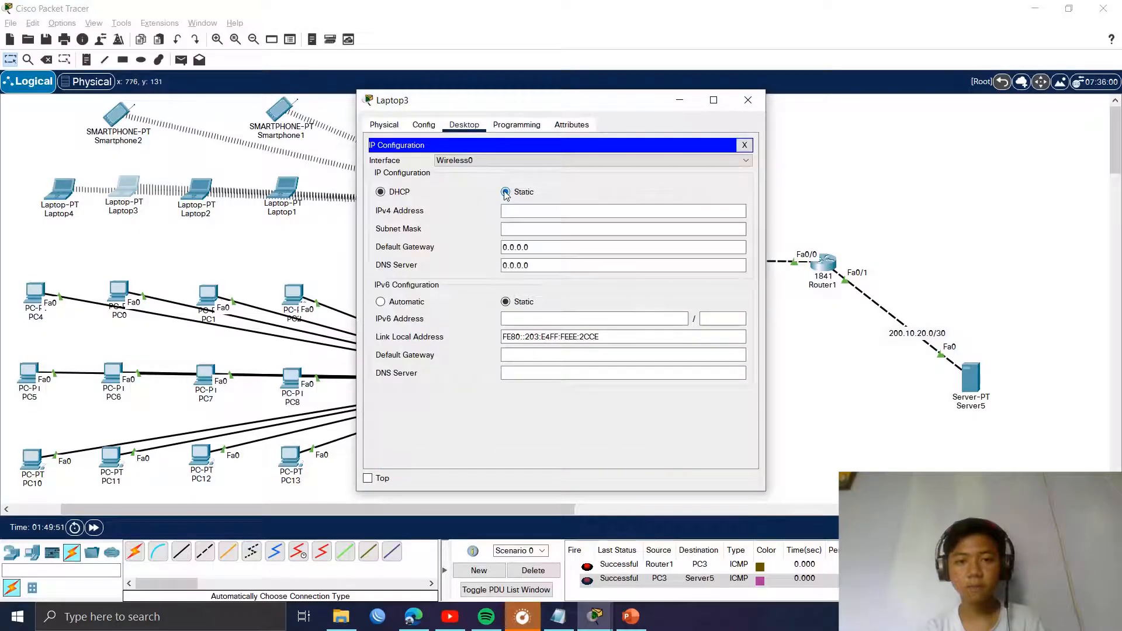
click(748, 100)
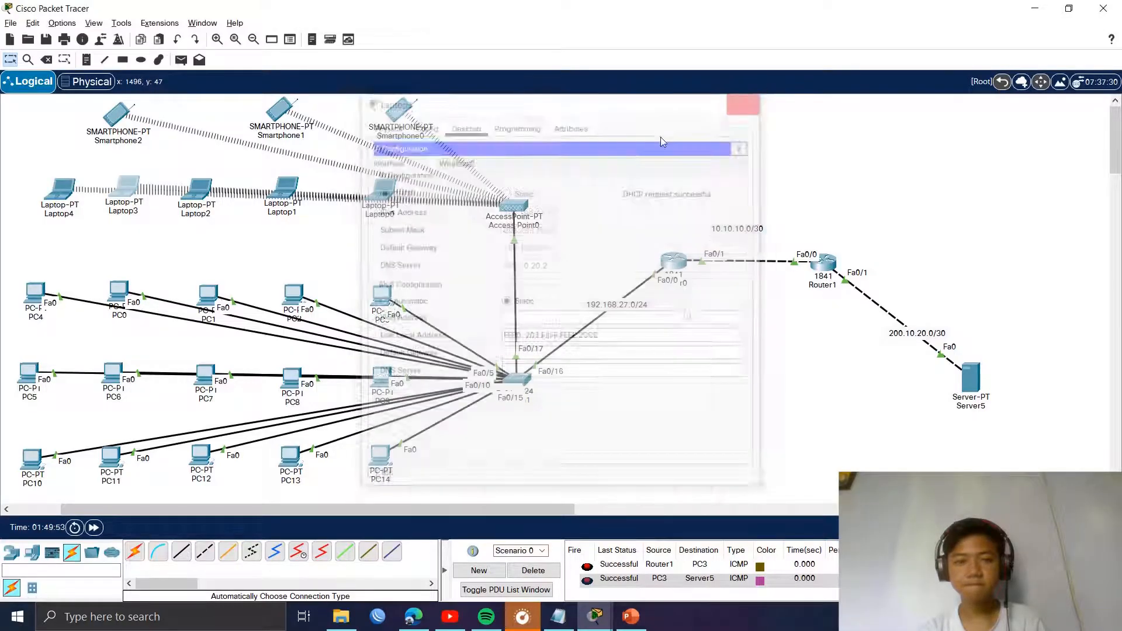
Step: Renew Smartphone2's lease via Static then DHCP, getting 192.168.27.24 with DNS 200.10.20.2
click(117, 113)
click(464, 125)
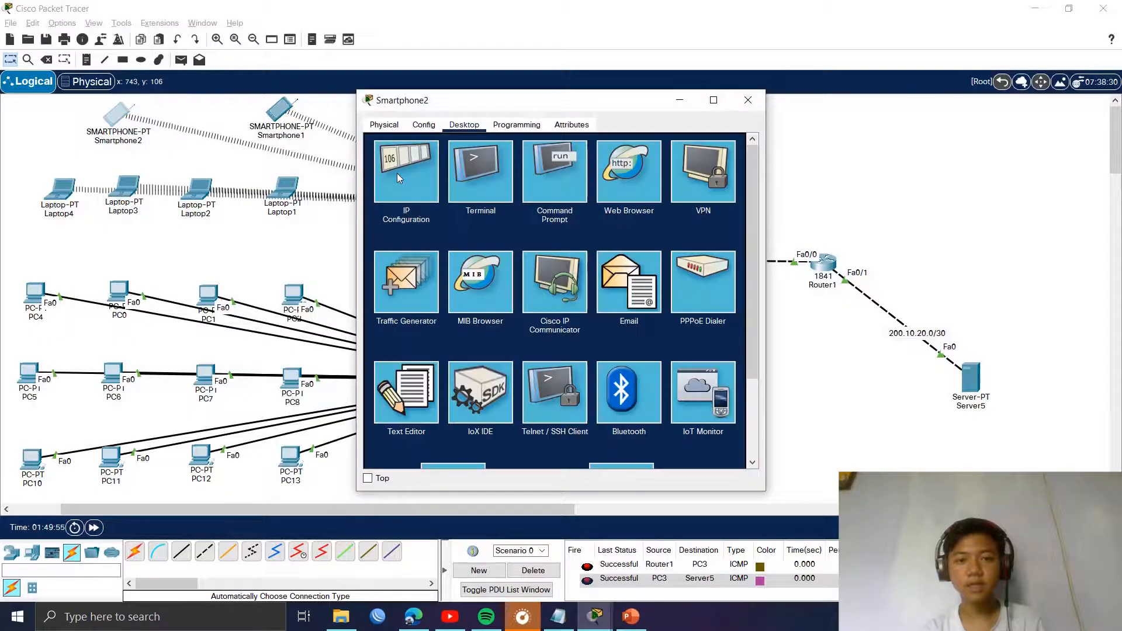
click(398, 172)
click(520, 191)
click(386, 193)
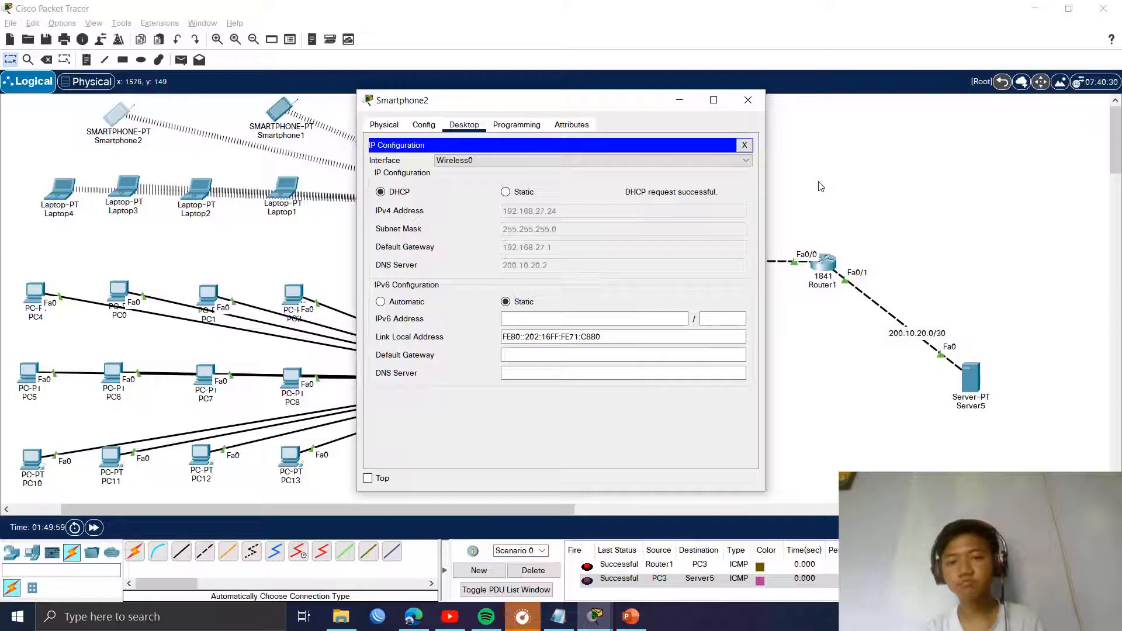
click(747, 100)
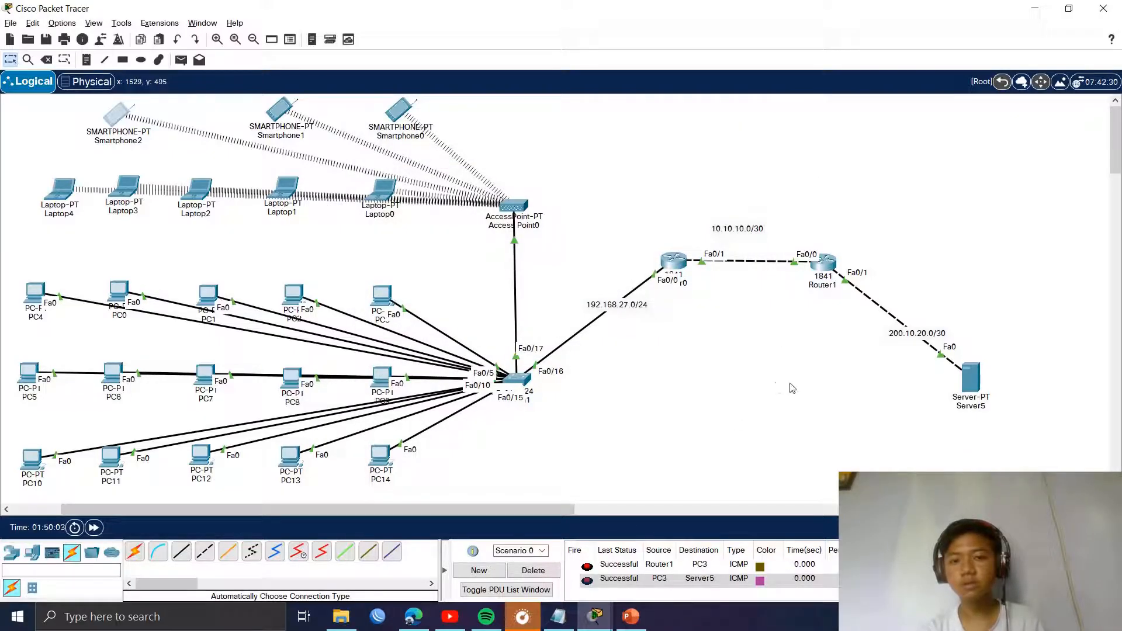
Step: Load smk-jaya.sch.id in PC4's web browser, showing the SMK JAYA page, then close PC4
click(33, 295)
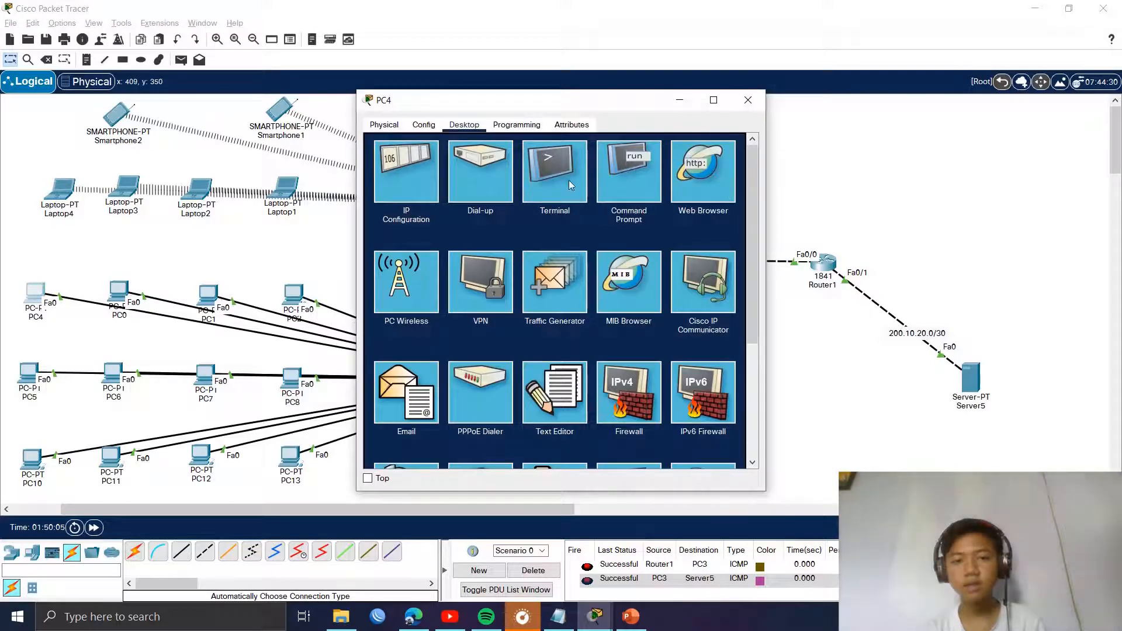
click(722, 171)
click(534, 164)
text(smk-jaya.sch.id)
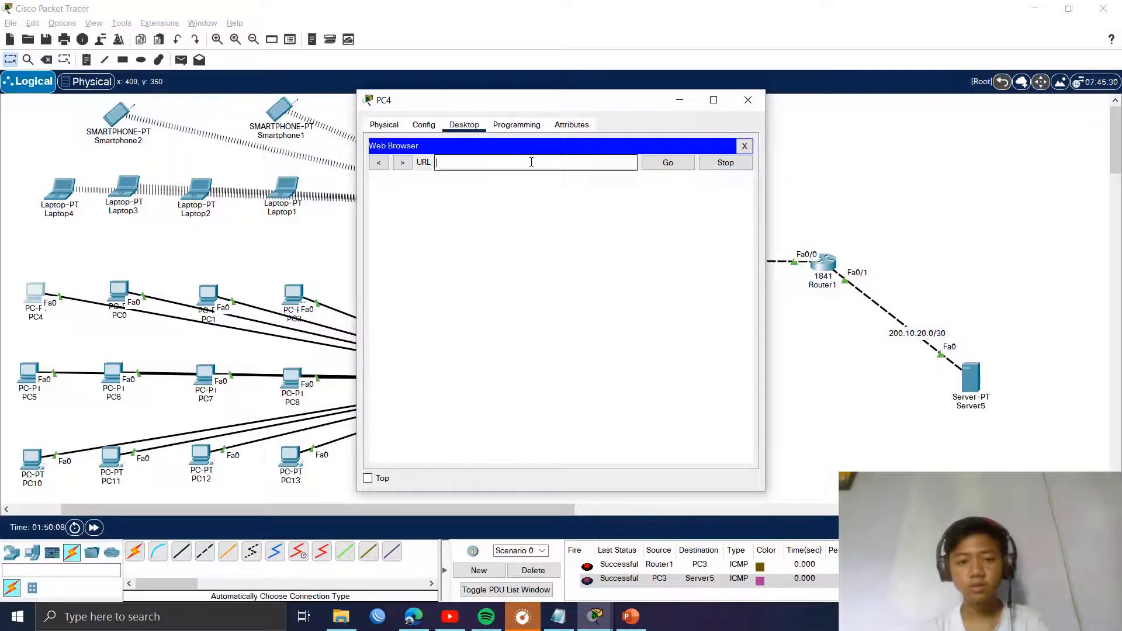
click(669, 163)
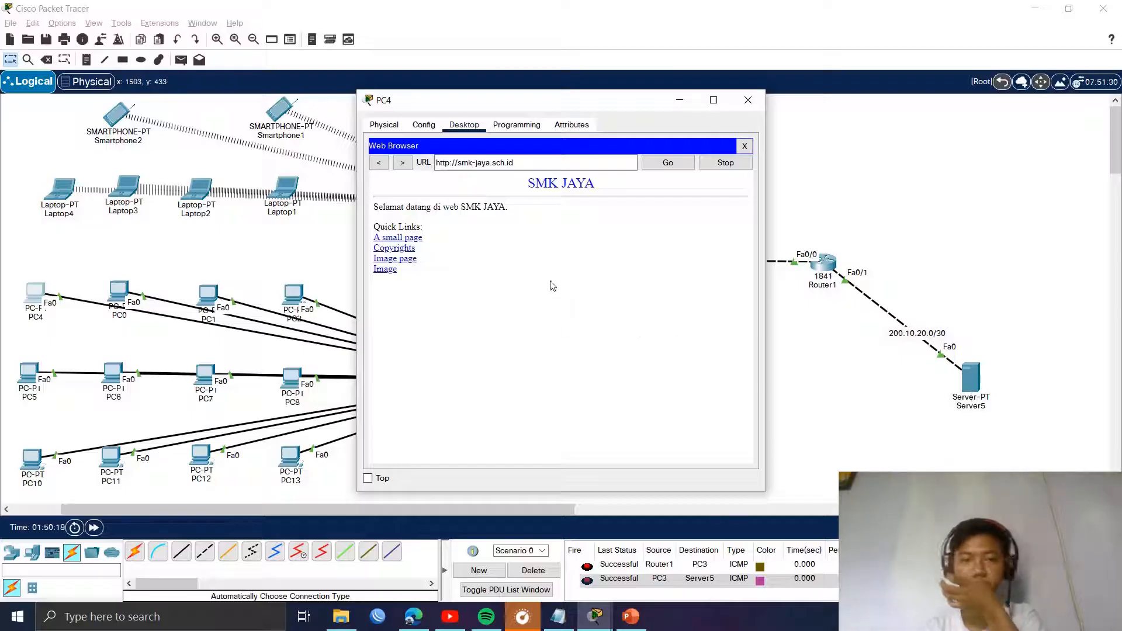
drag(549, 103, 740, 106)
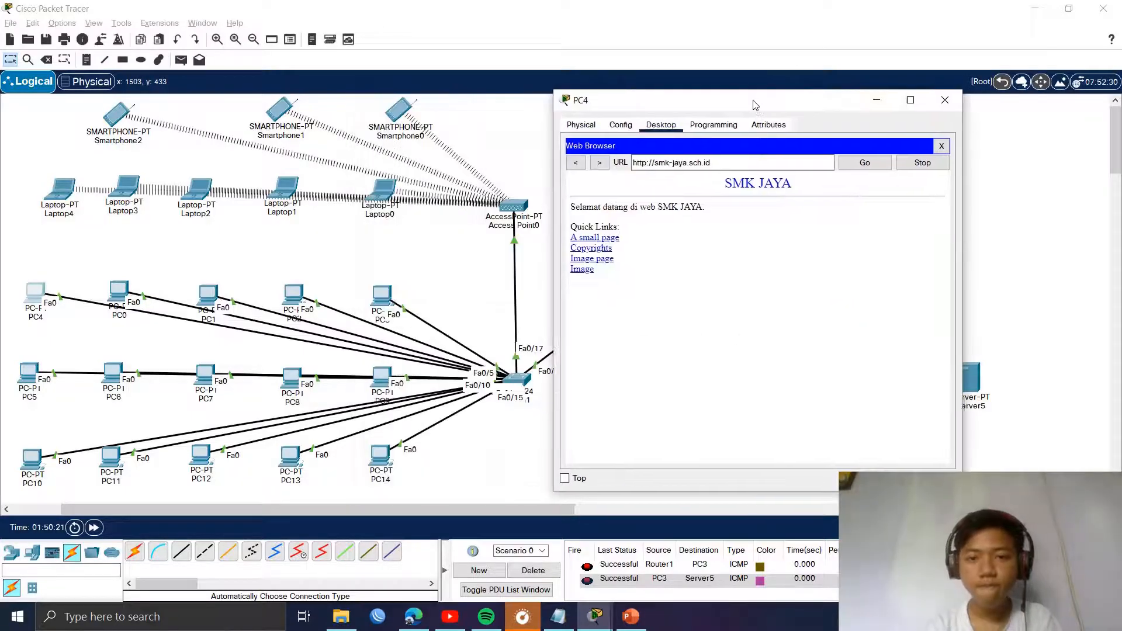
click(939, 102)
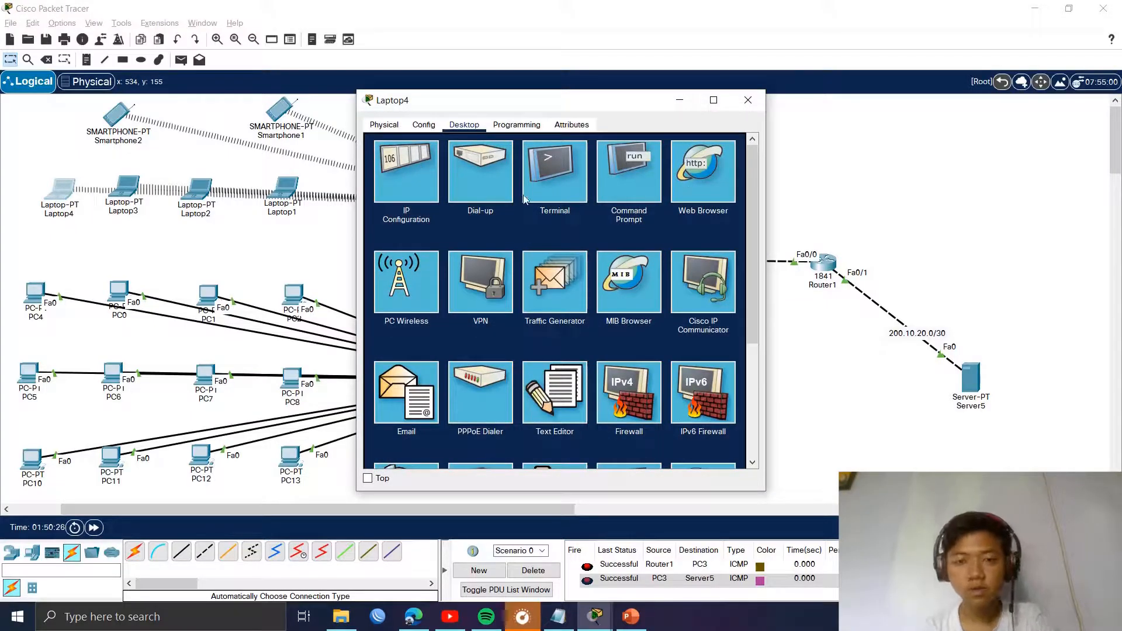
Step: Load smk-jaya.sch.id in Laptop4's web browser, then close Laptop4
click(506, 164)
text(smk-)
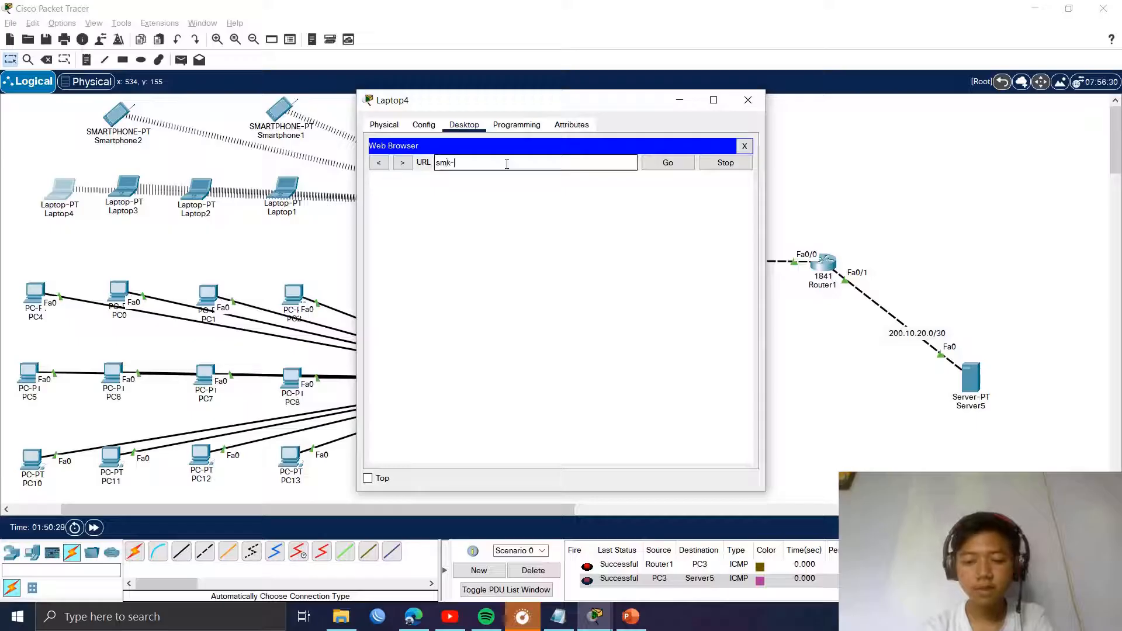
text(jaya.sch.)
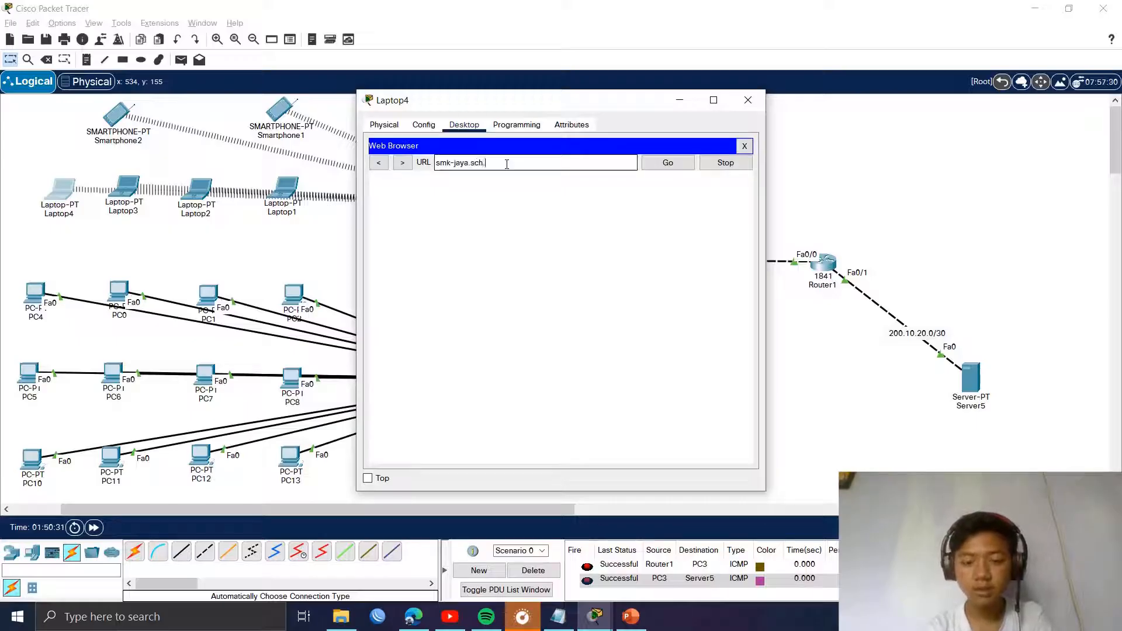
text(id)
click(668, 162)
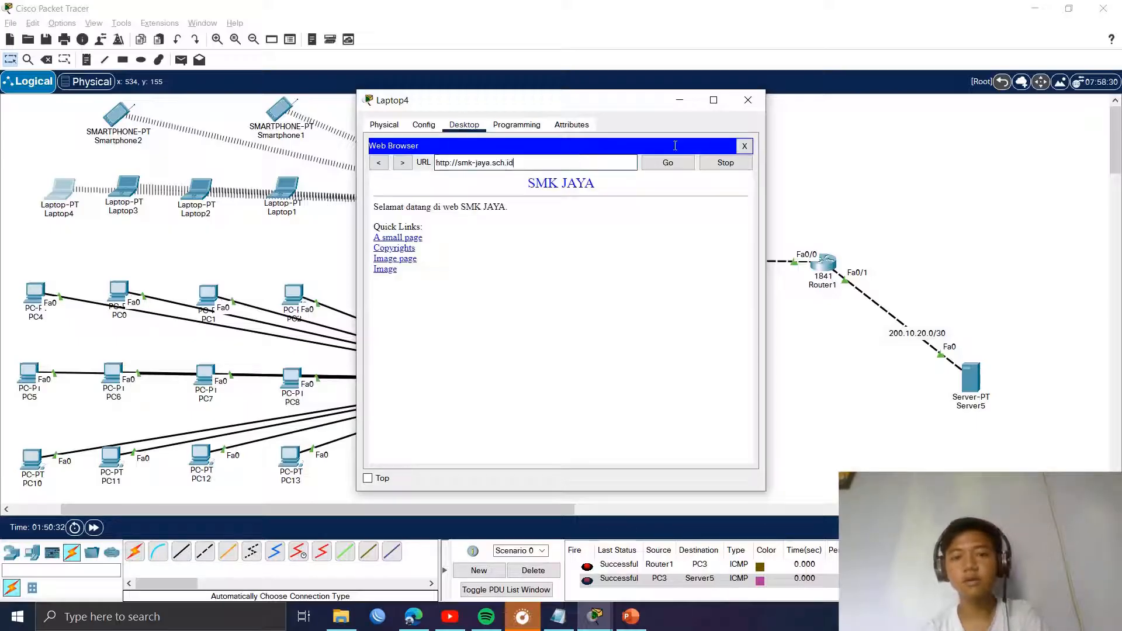
click(748, 100)
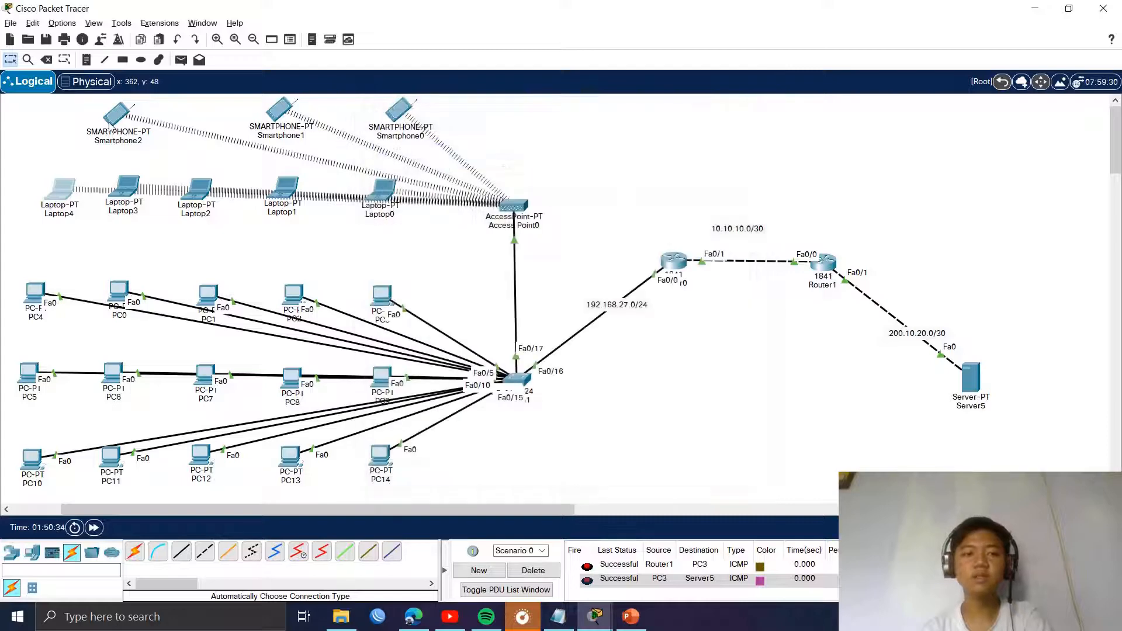
Step: Open smk-jaya.sch.id in Smartphone2's web browser to view the SMK JAYA page, then close it
click(116, 114)
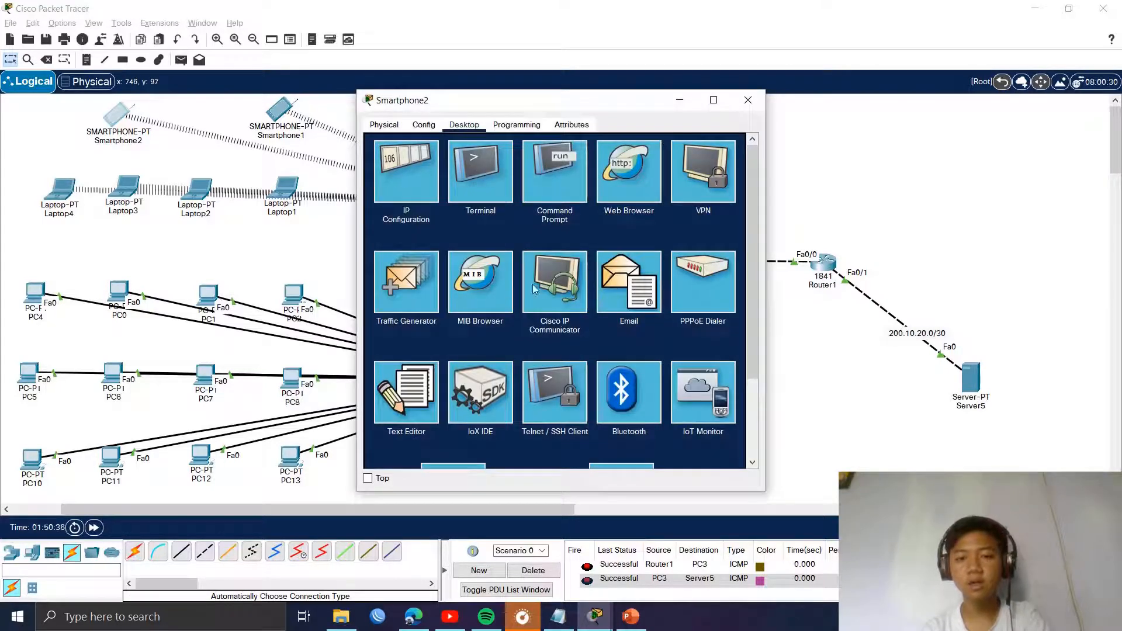
scroll(492, 234, down, 3)
scroll(584, 330, up, 3)
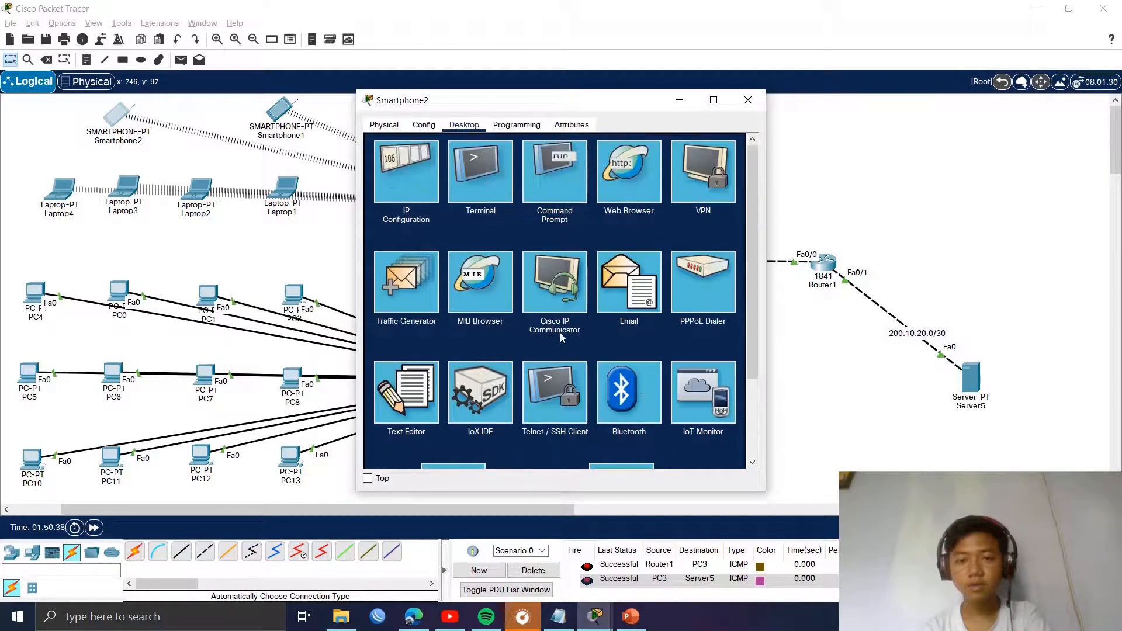
click(492, 306)
click(742, 147)
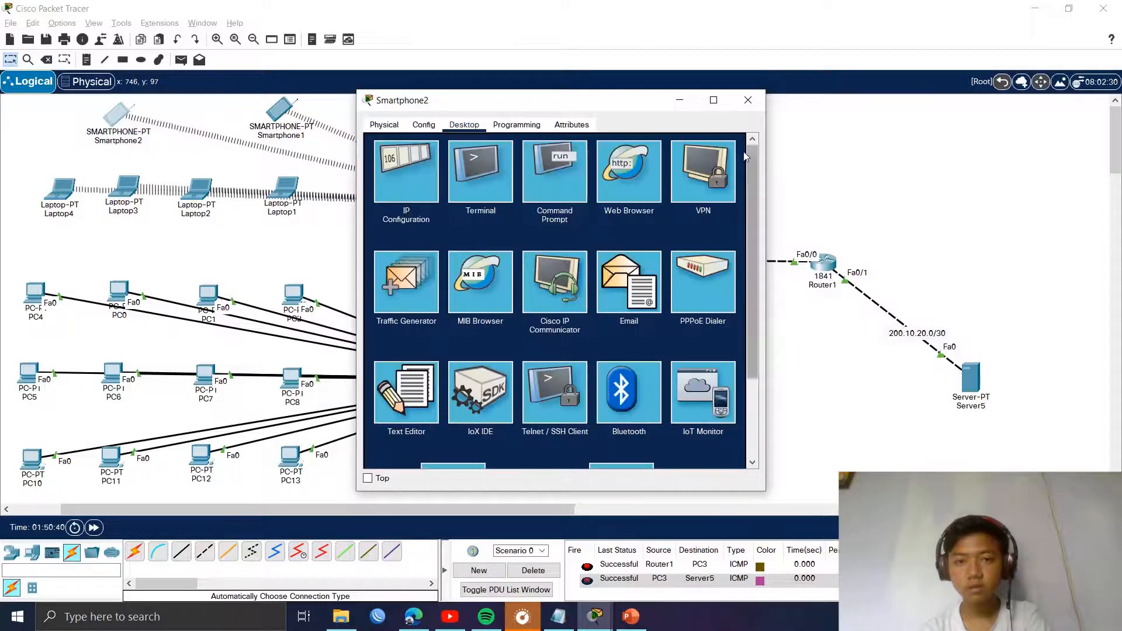
click(618, 186)
text(smk-jaya.sch.id)
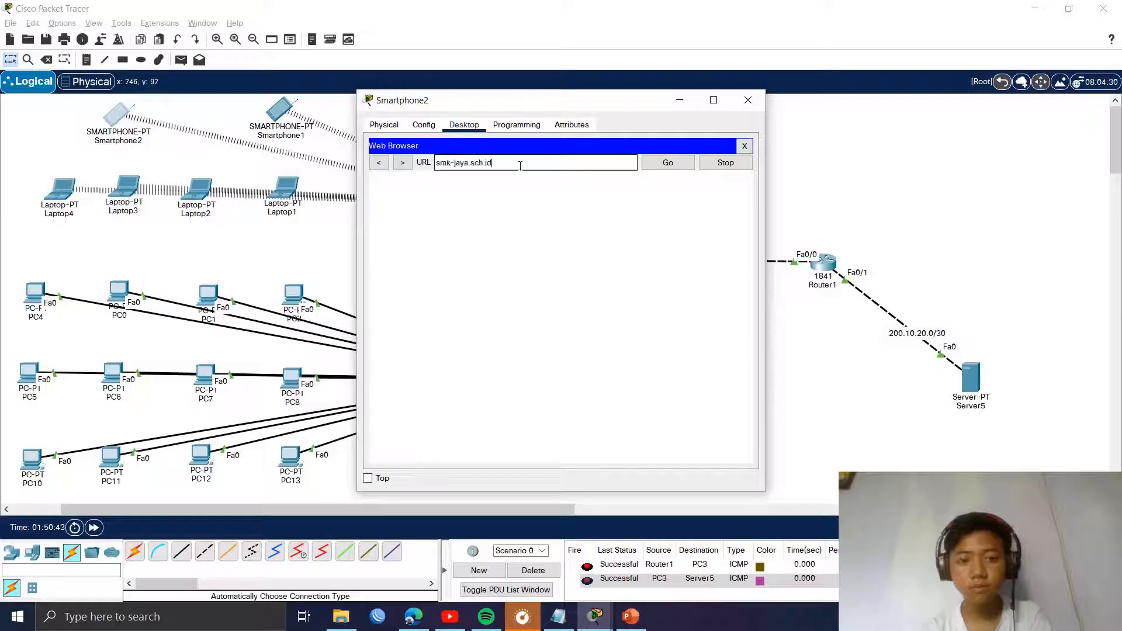
key(Return)
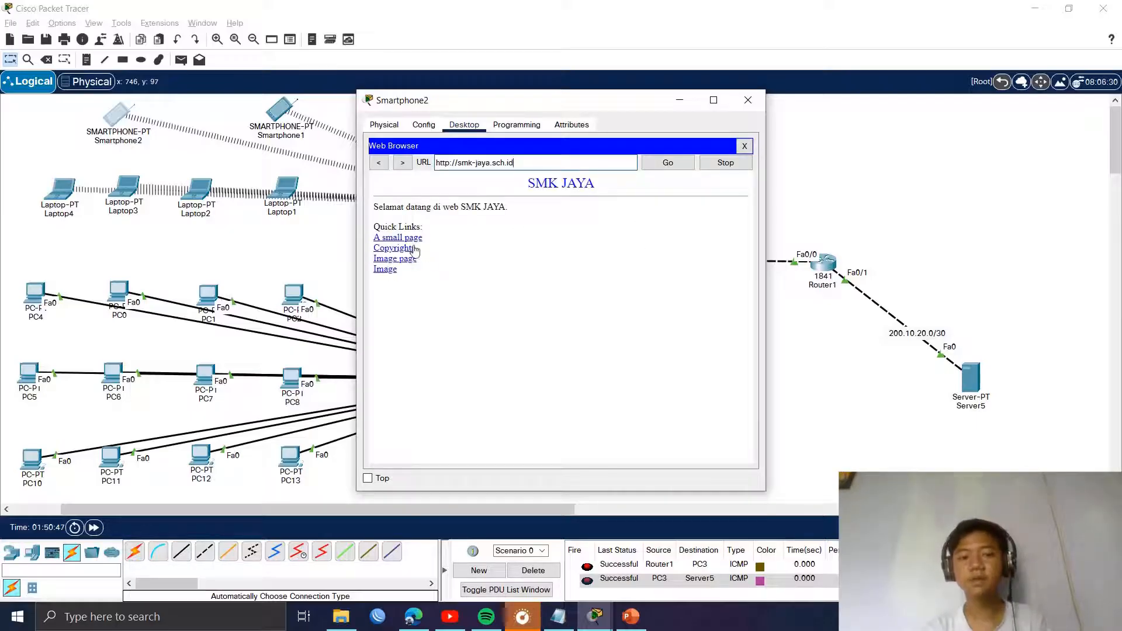
click(749, 108)
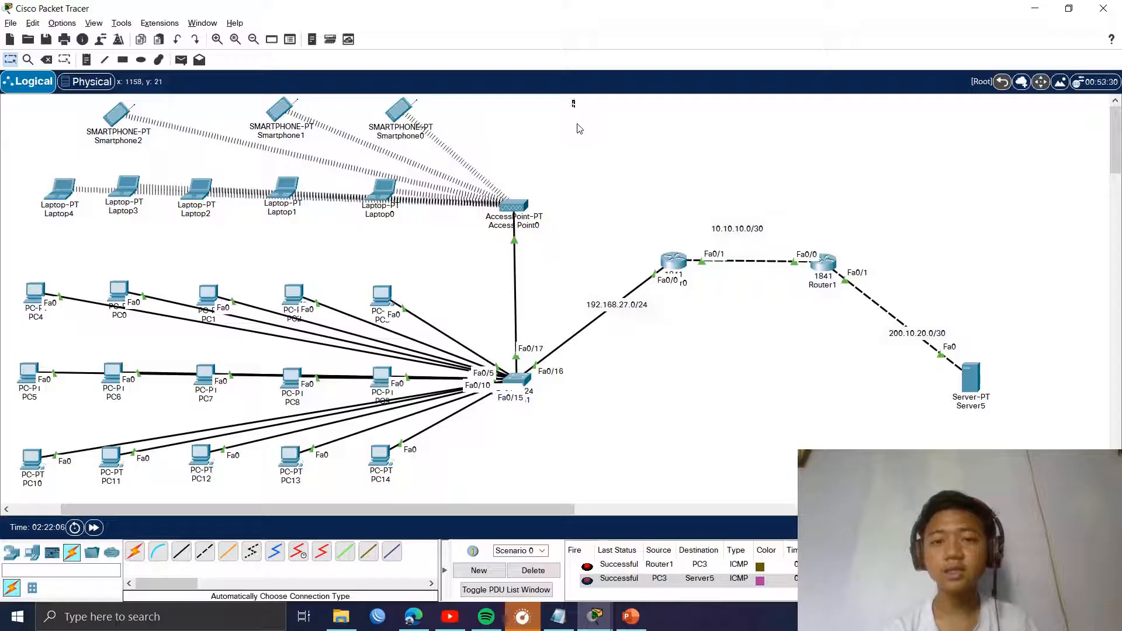
drag(575, 99, 27, 503)
drag(936, 220, 1034, 447)
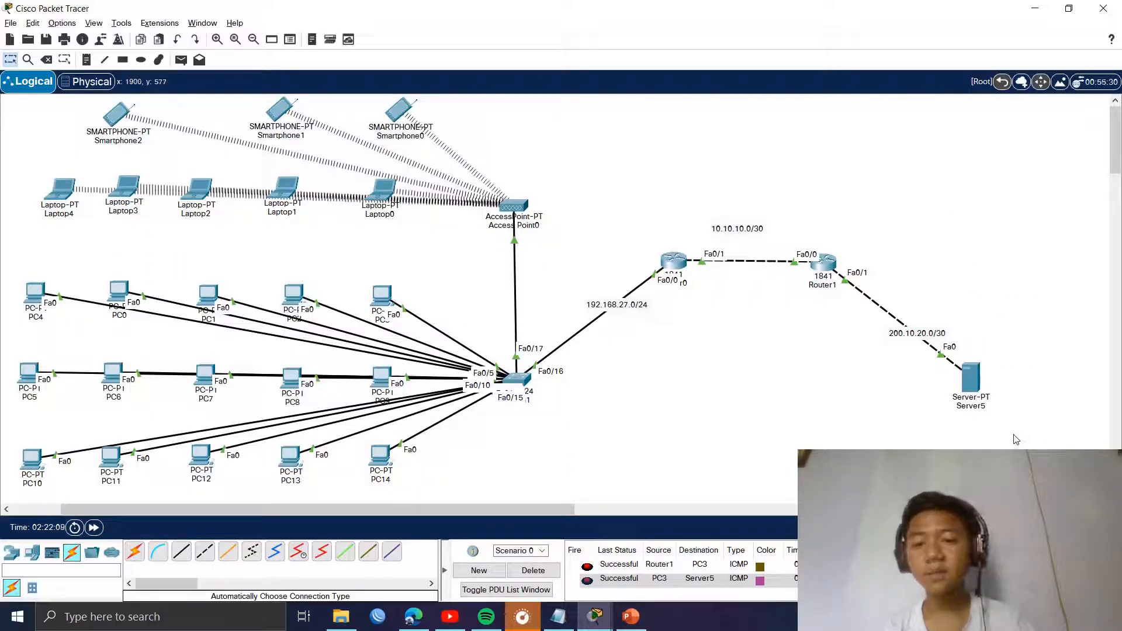